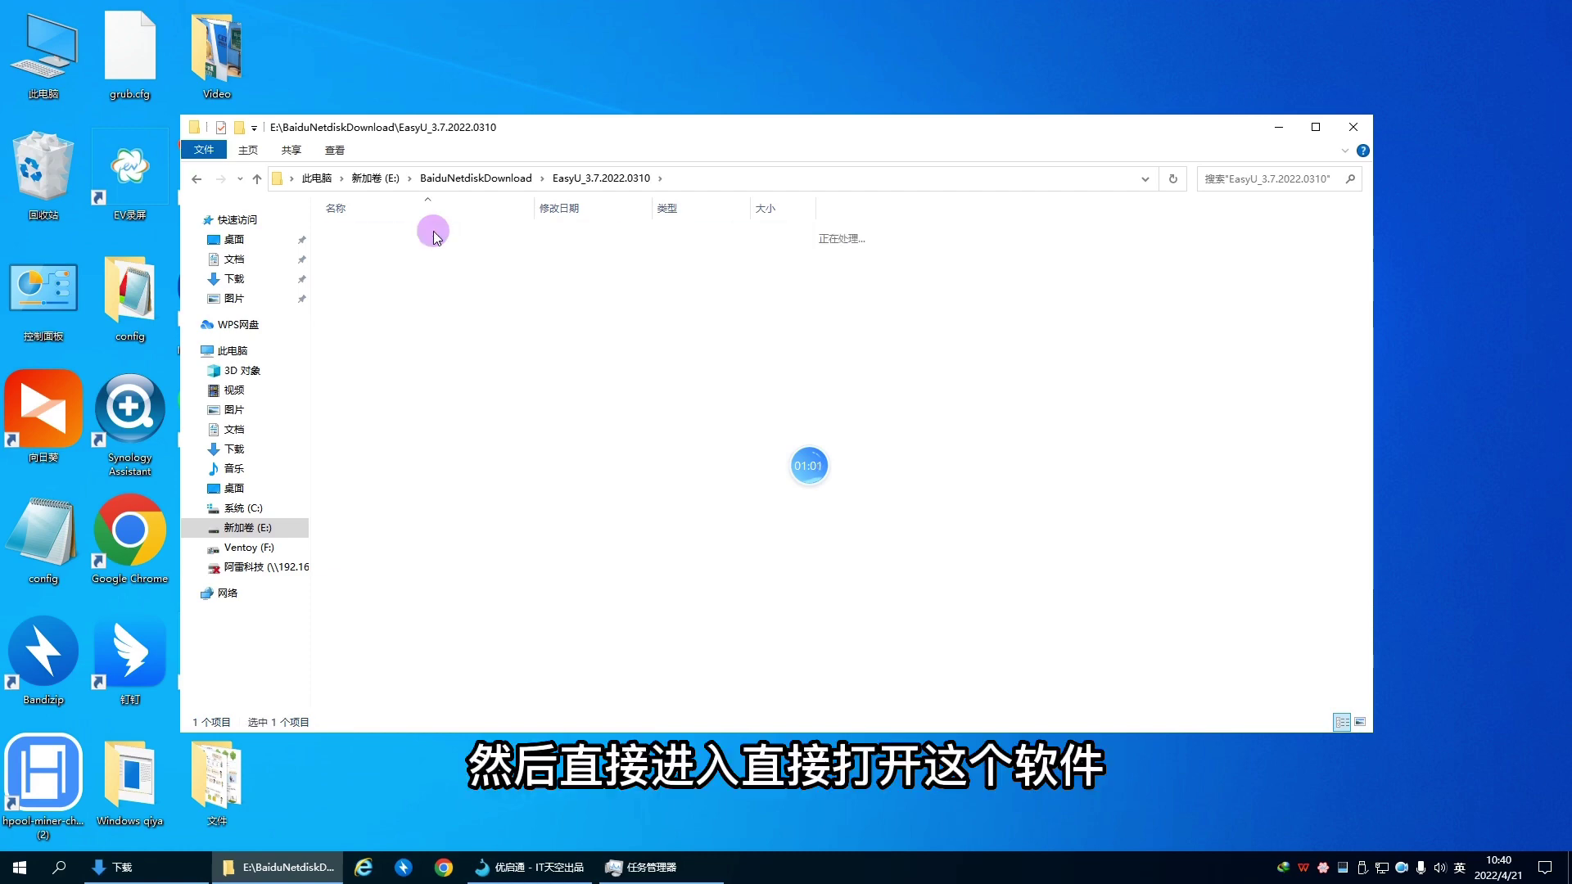
Step: Launch EasyU v3.7 and start a fresh PE build on the TOSHIBA USB flash drive
click(375, 289)
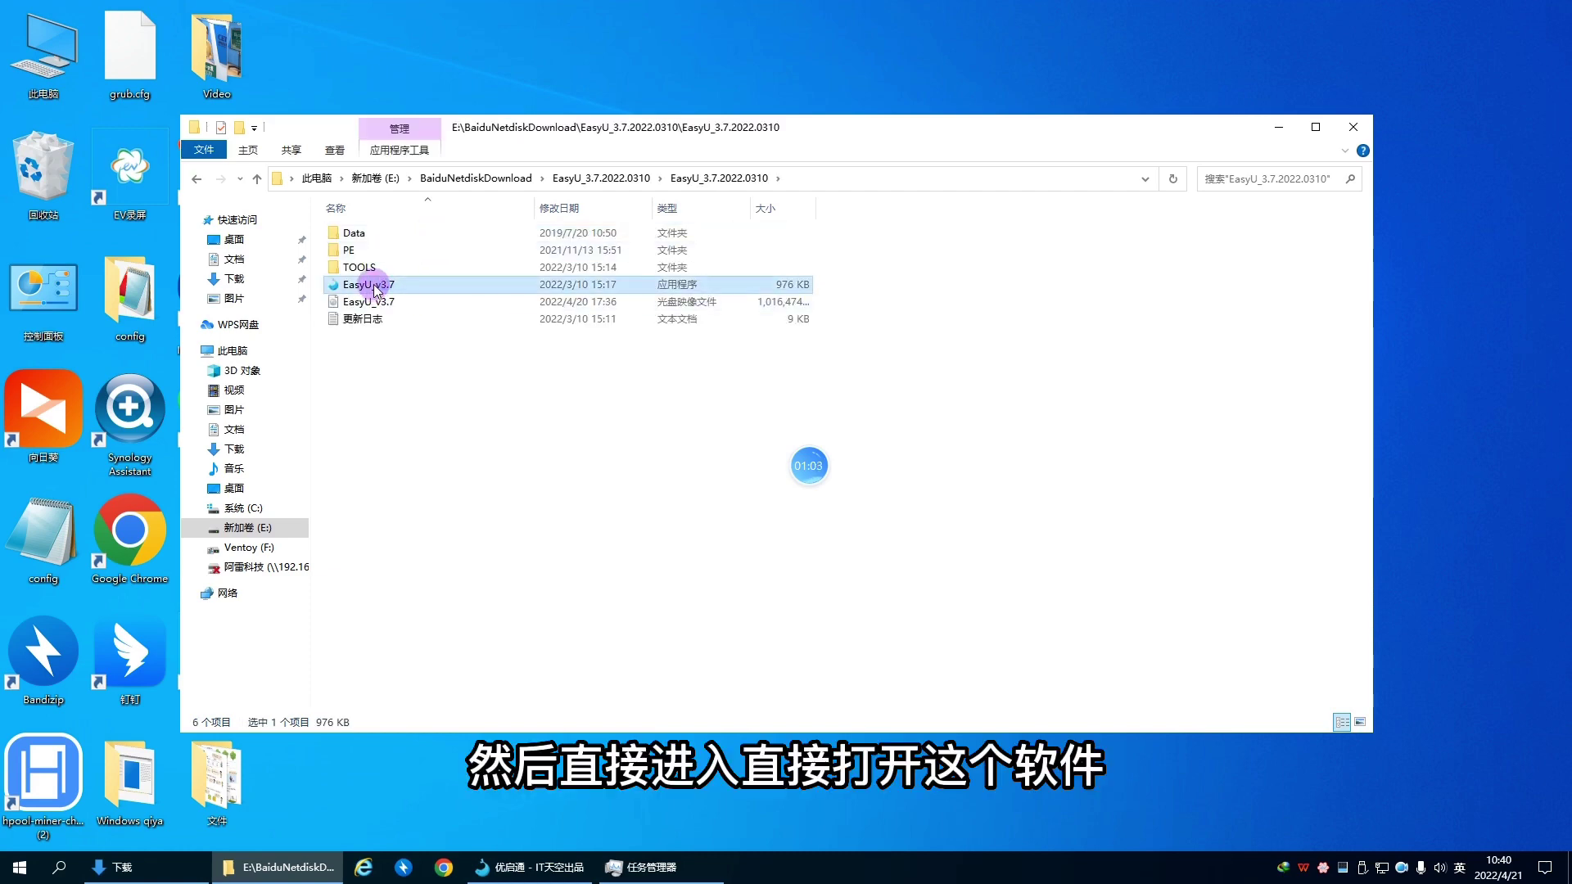
double_click(375, 288)
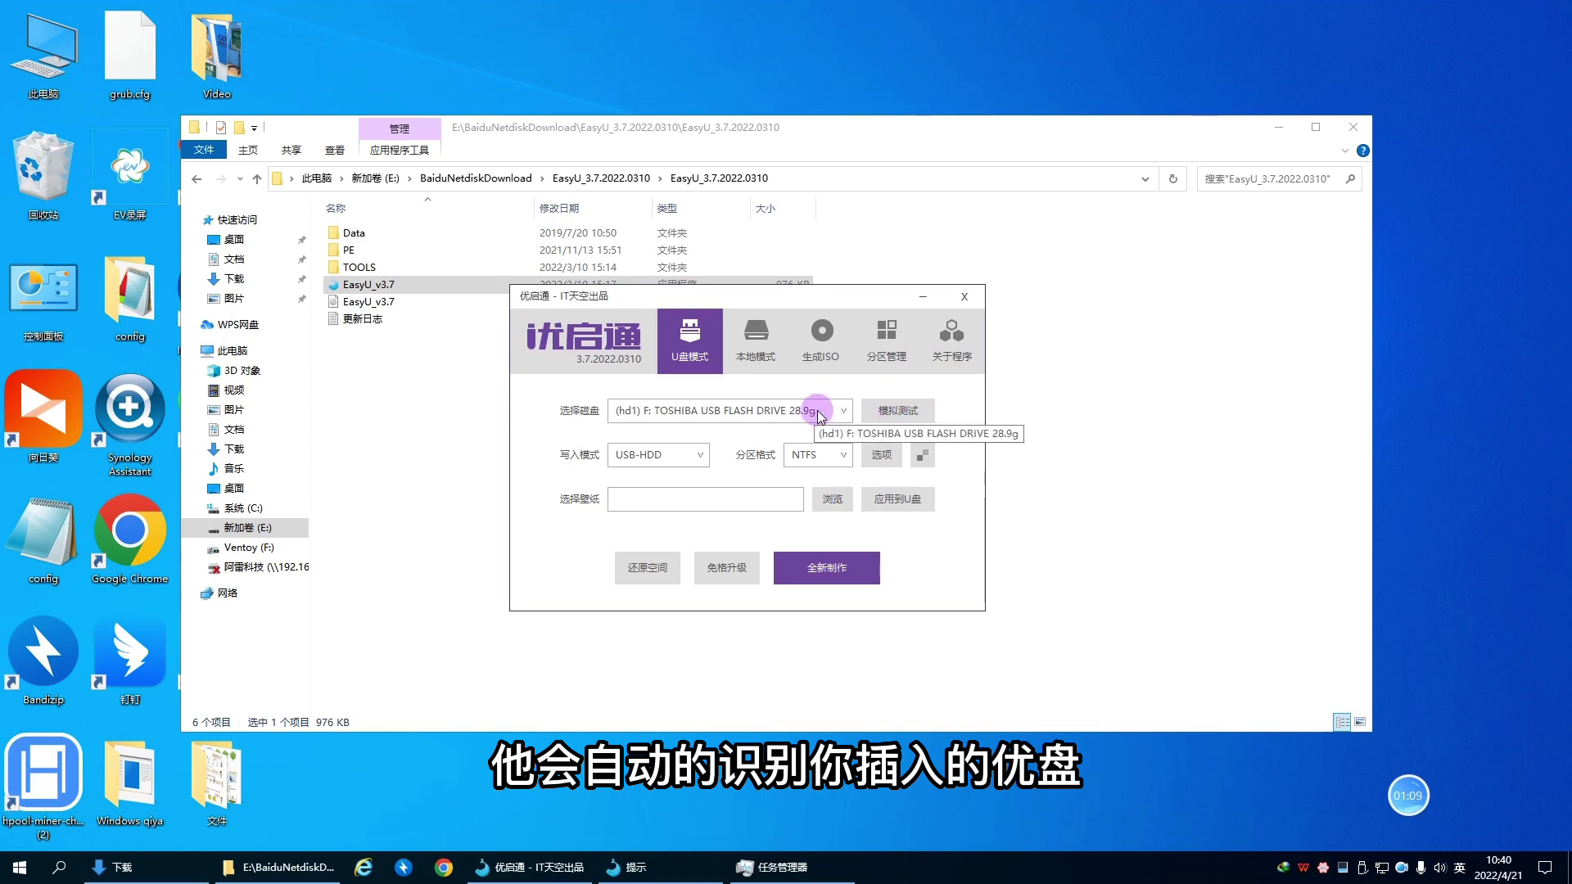
click(845, 412)
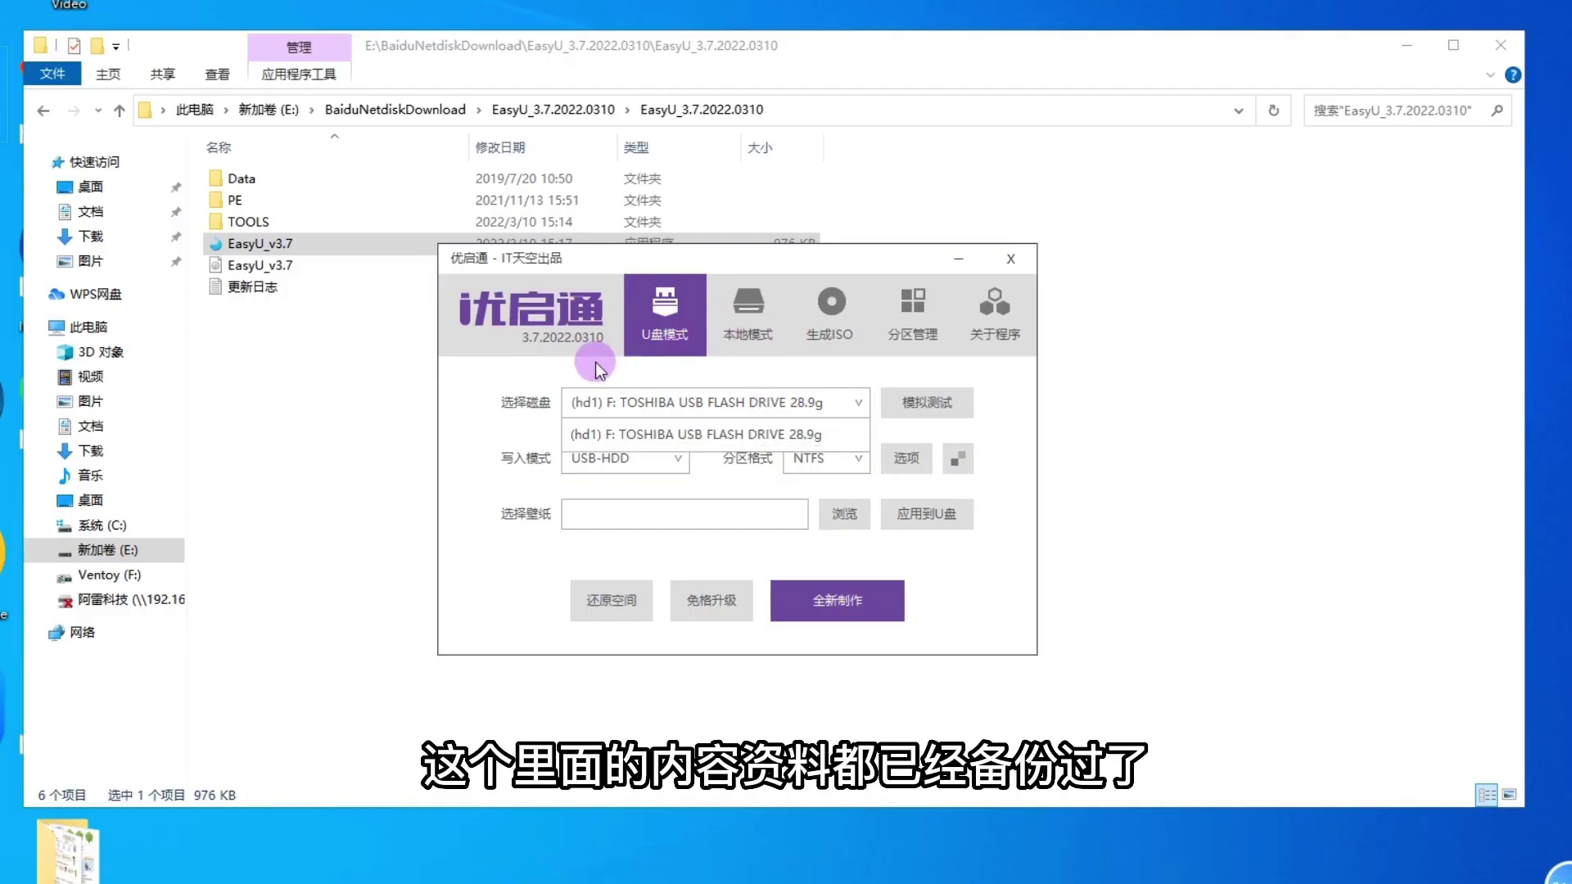
click(652, 422)
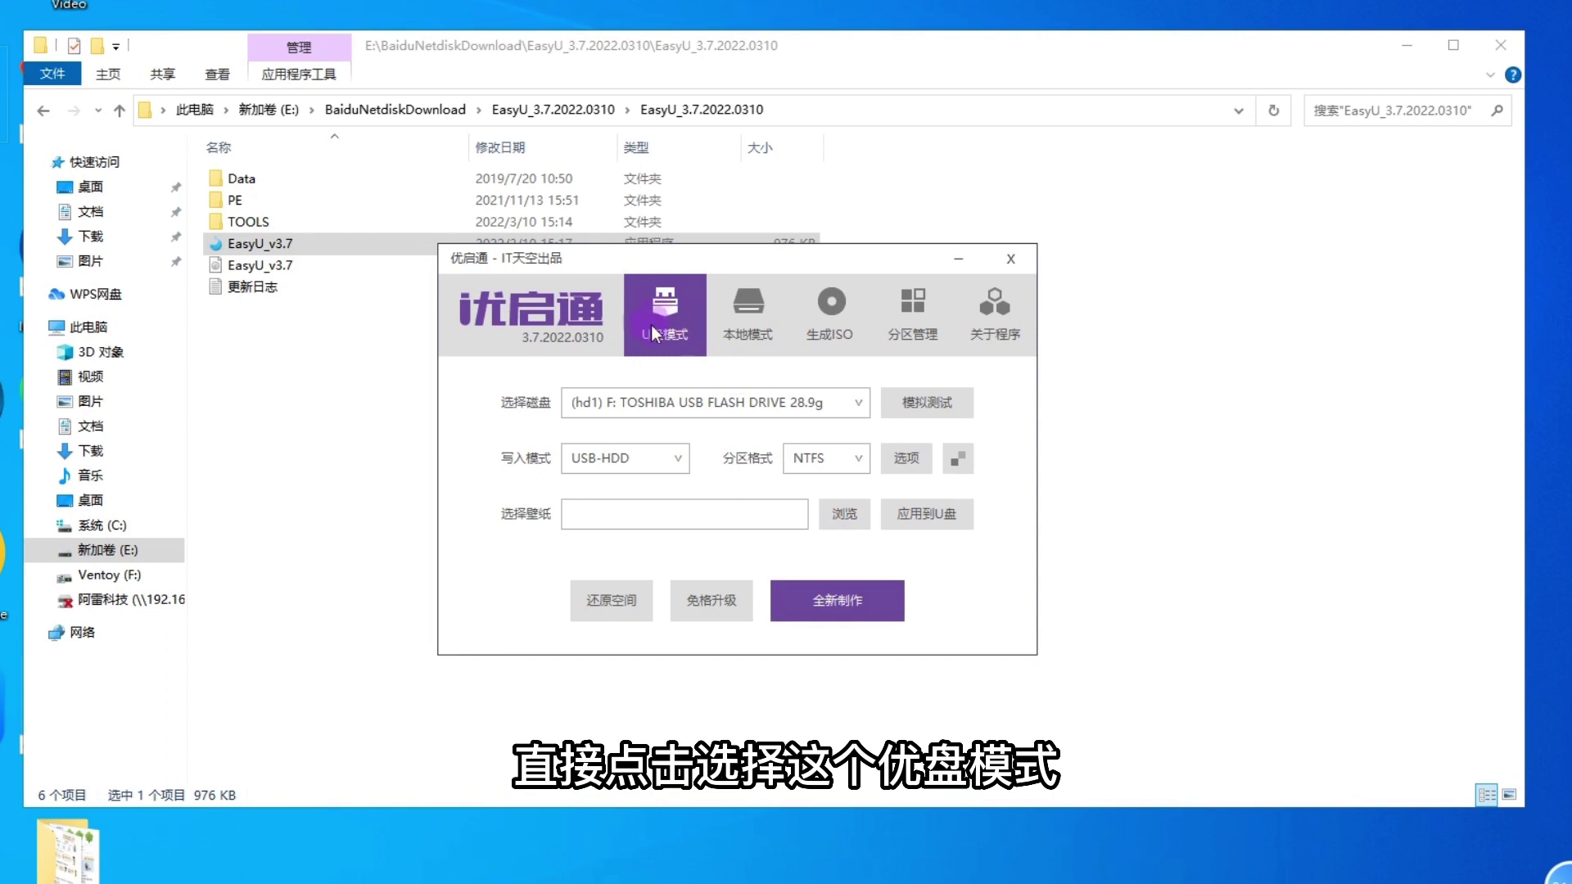
click(846, 602)
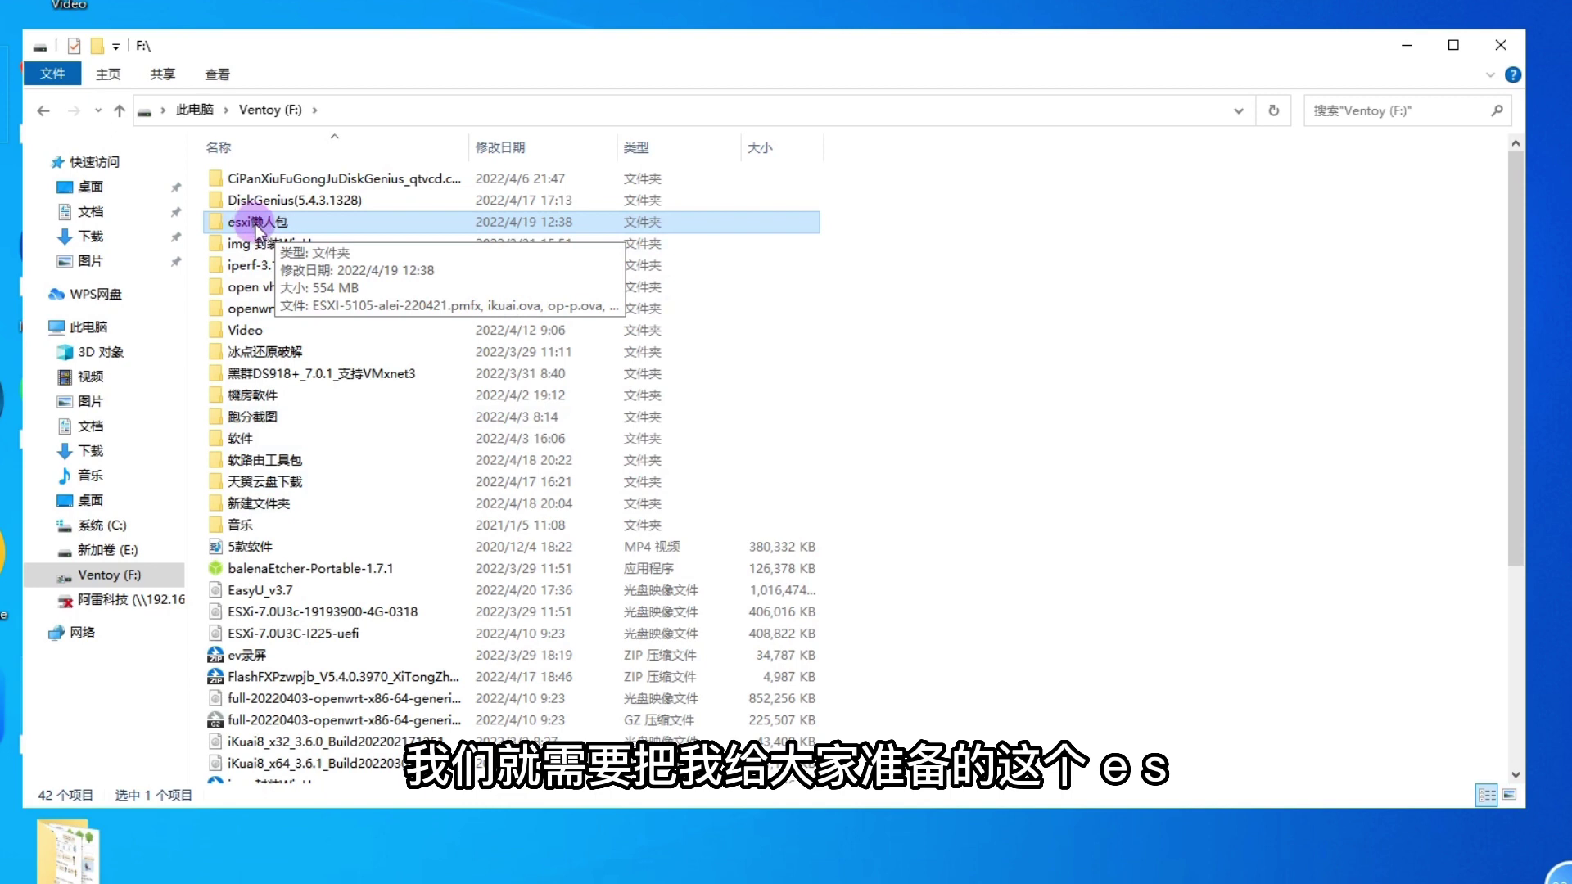
Step: Open esxi懒人包 on Ventoy (F:) and box-select its four files
double_click(256, 224)
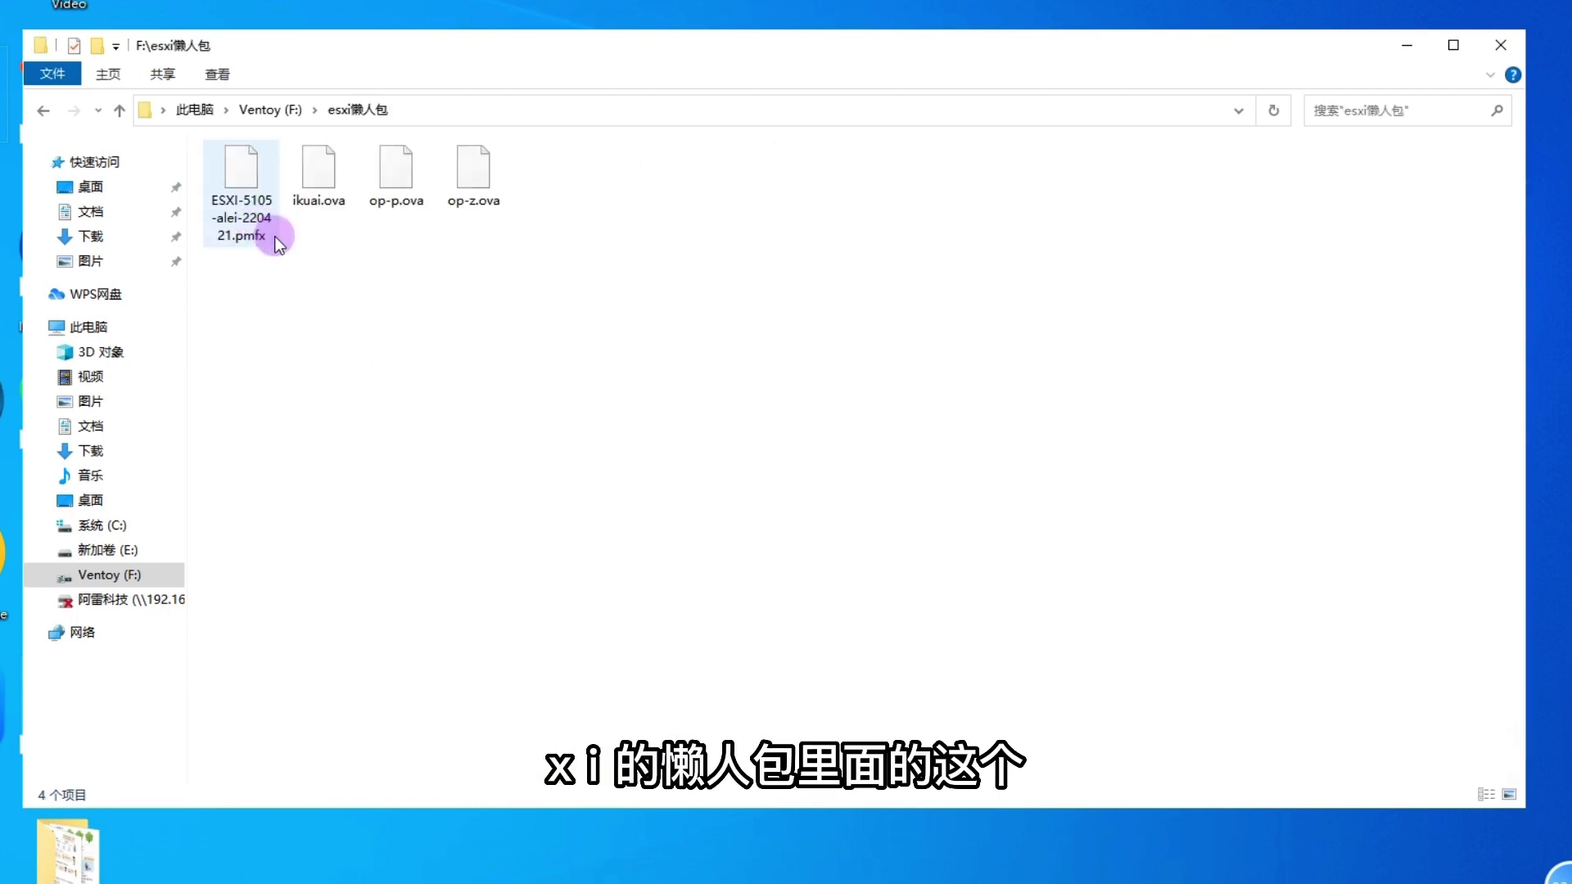
drag(236, 268, 566, 175)
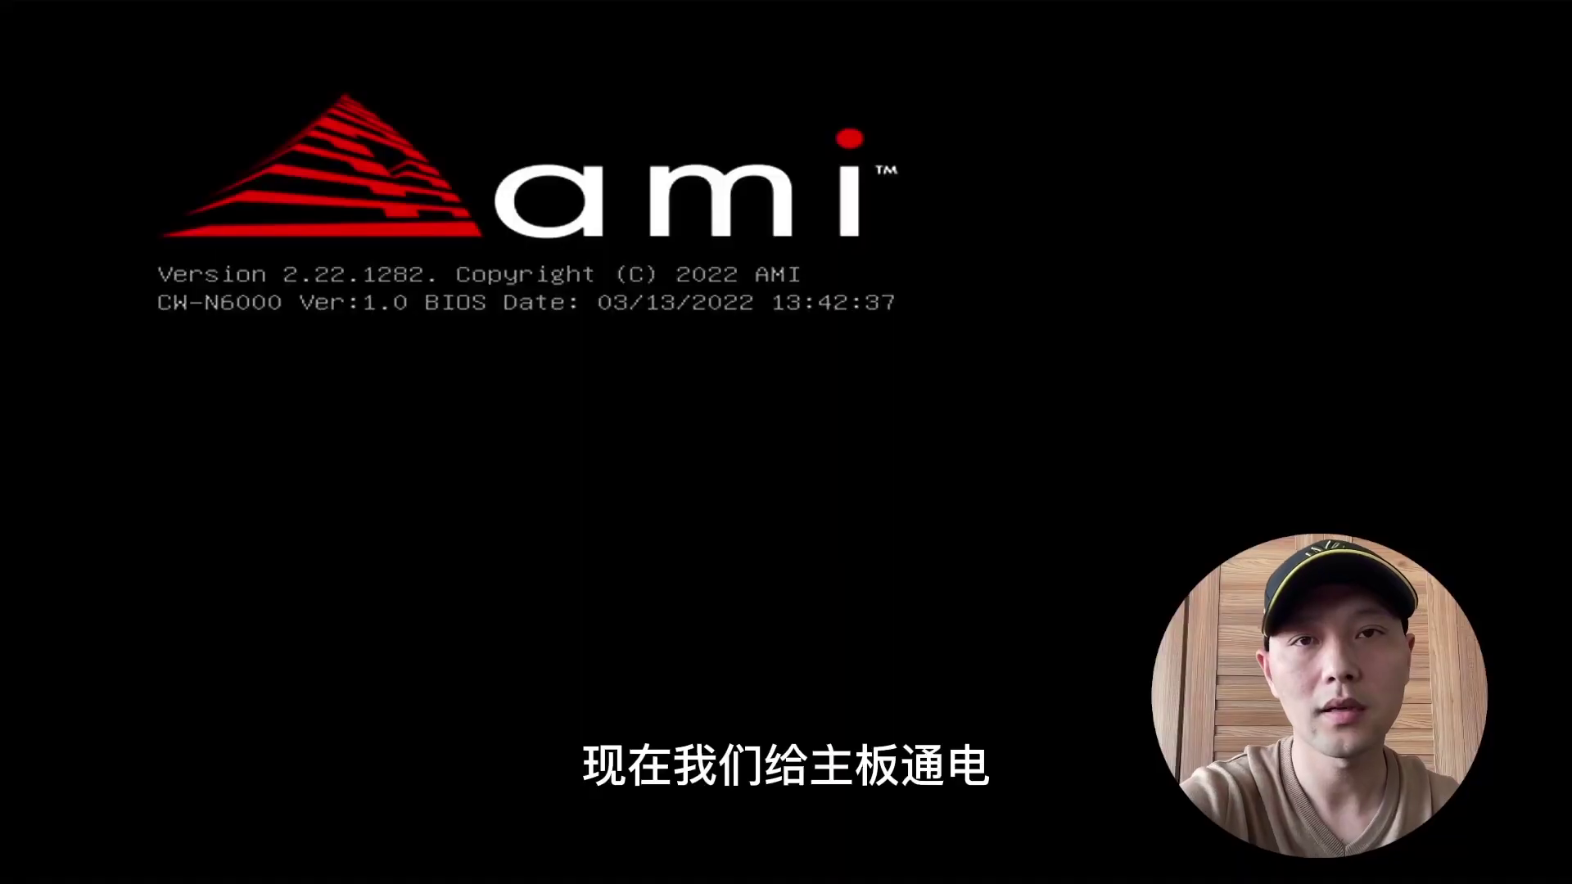
Step: In BIOS Setup, keep UEFI: TOSHIBA, Partition 2 as Boot Option #1, then Save & Exit
key(Delete)
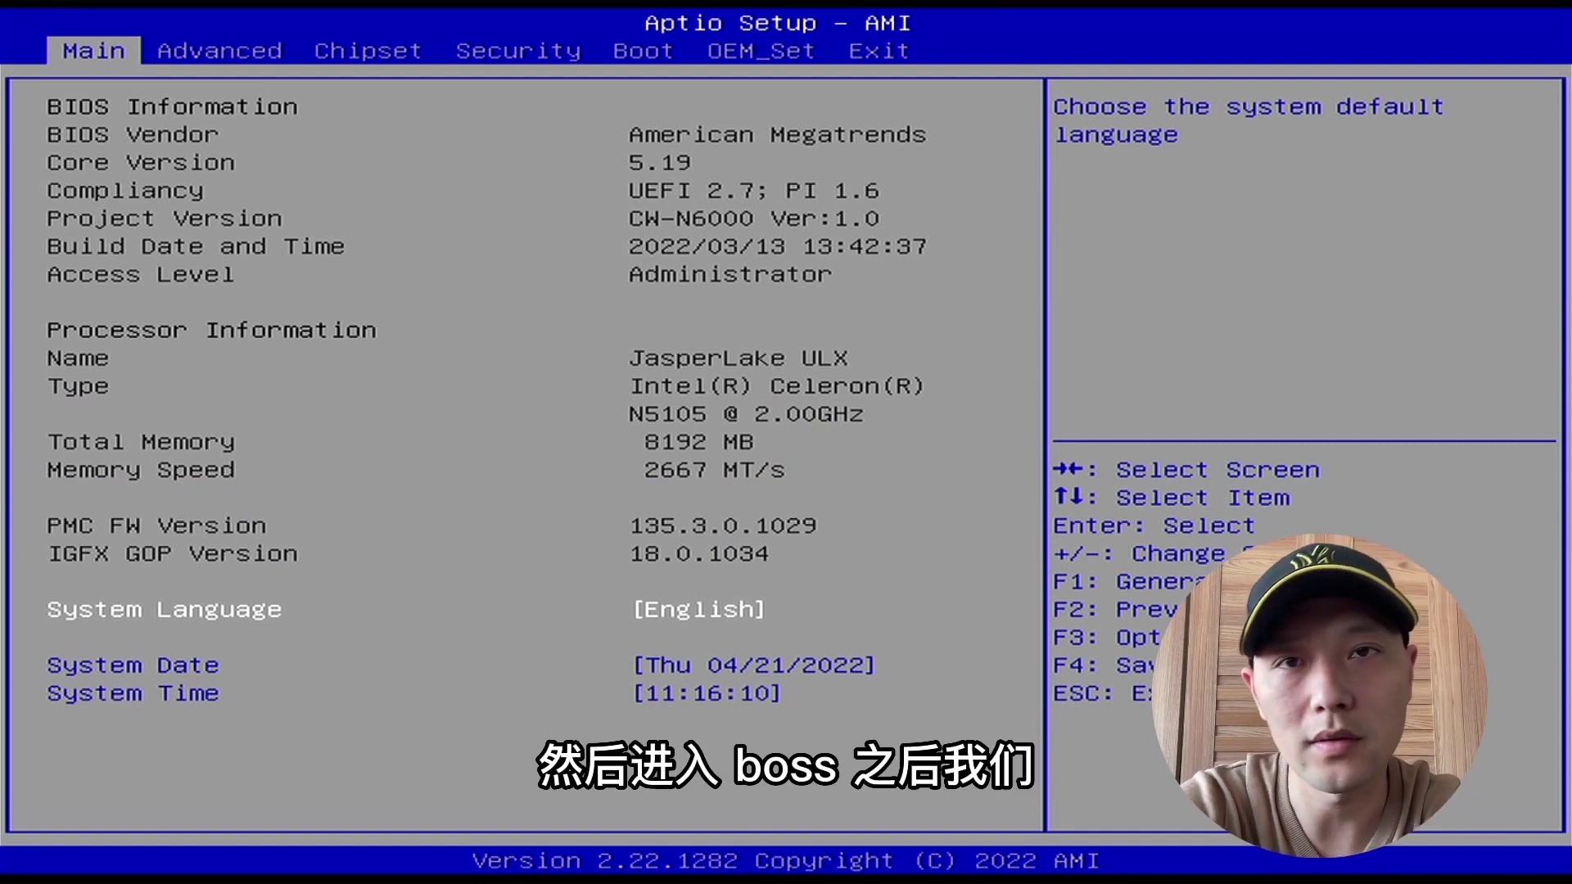
key(Right)
key(Right)
key(Right)
key(Right)
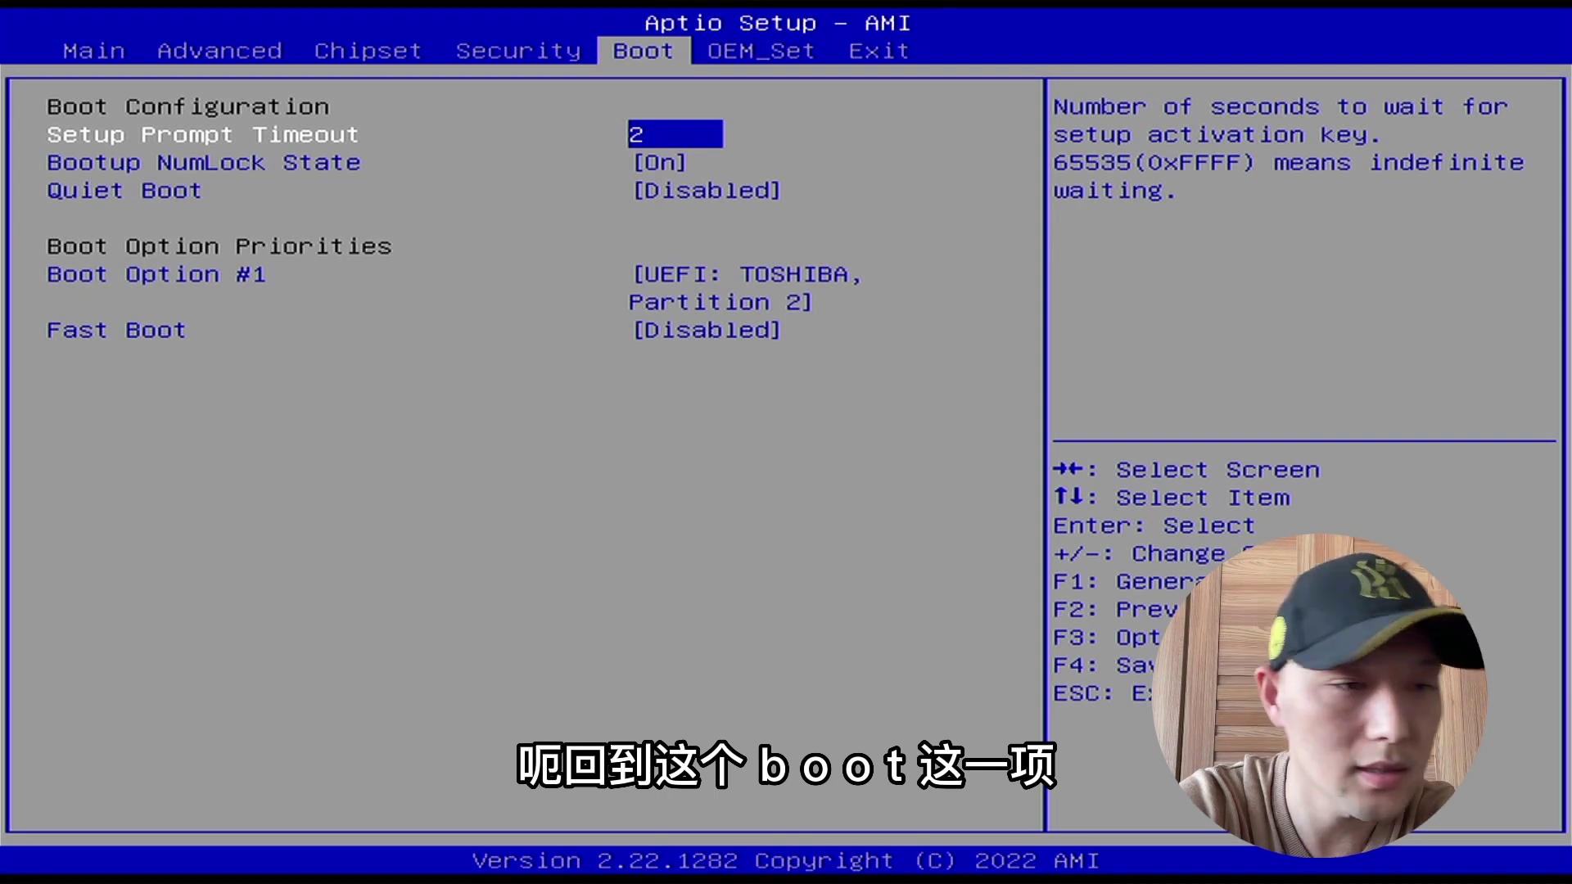
key(Down)
key(Down)
key(Down)
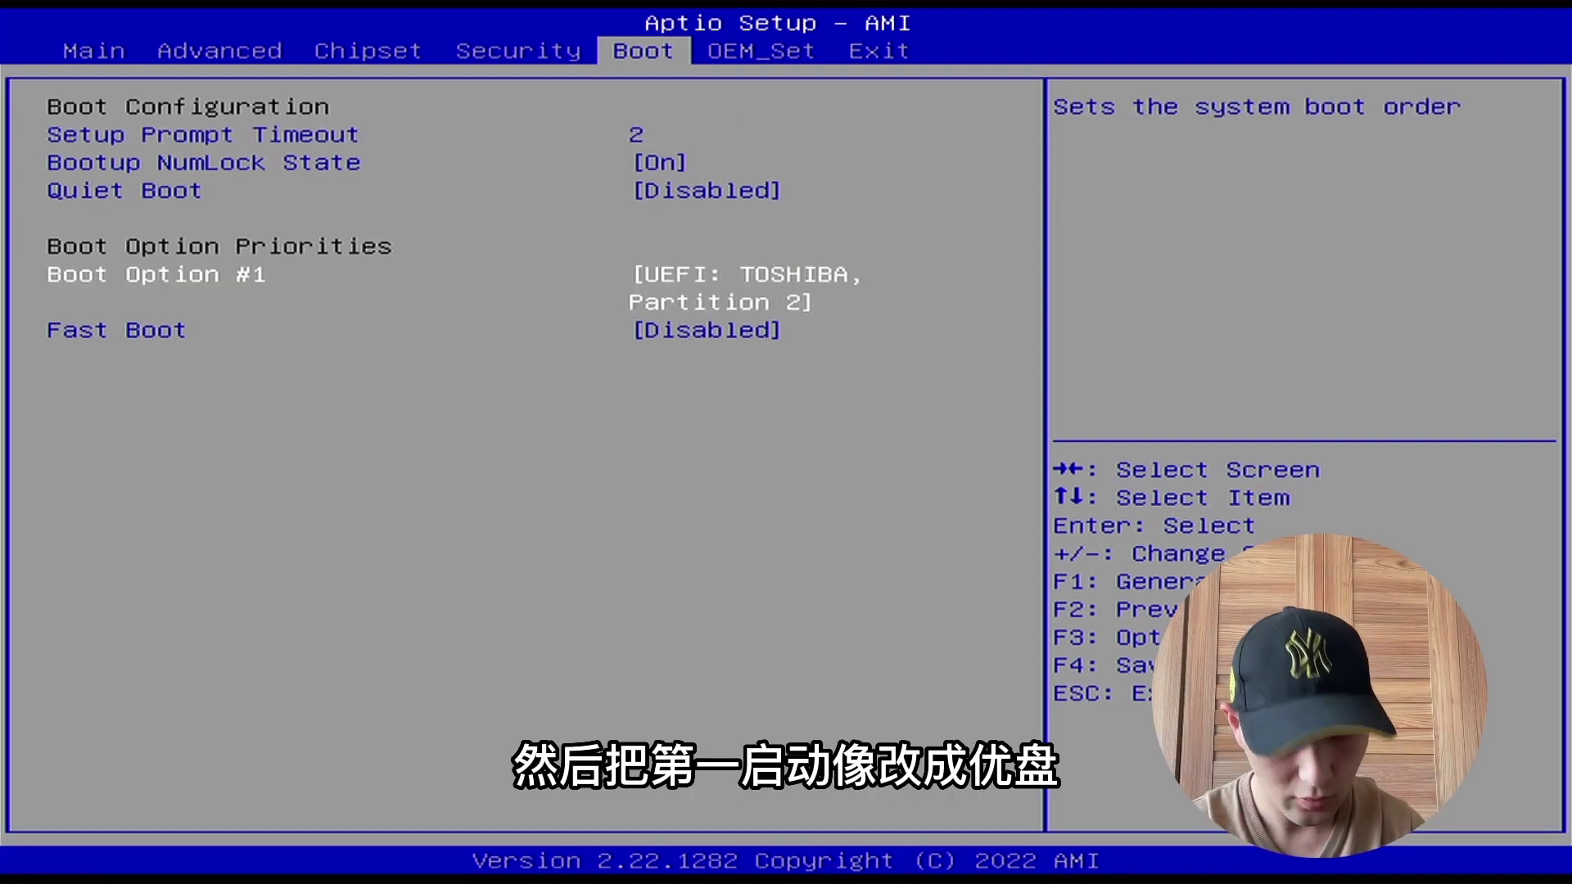
key(Return)
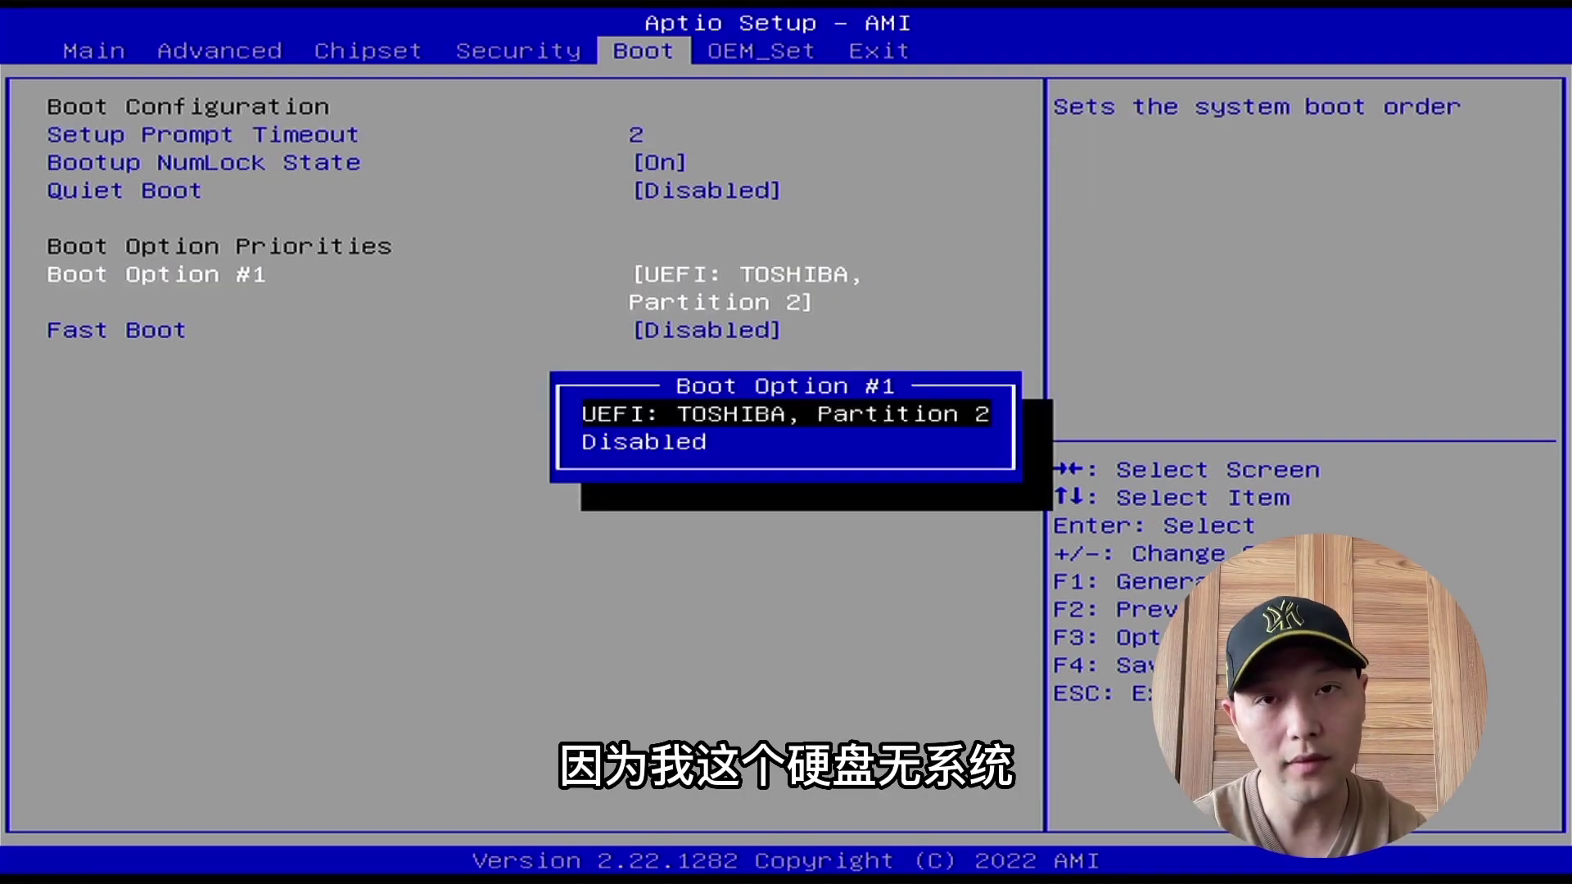
key(Escape)
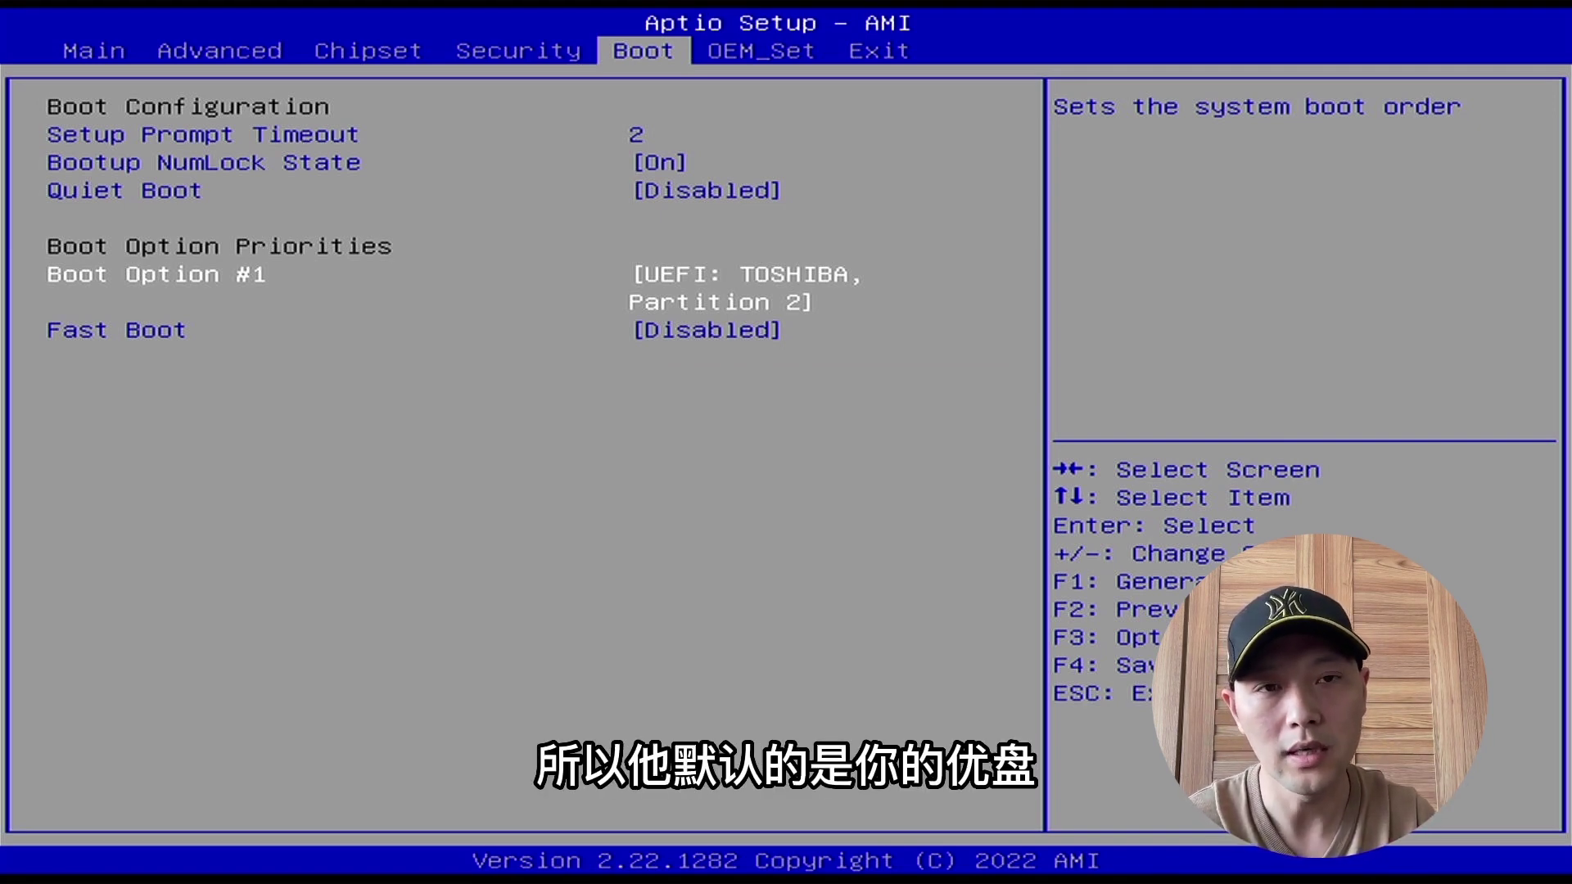
key(Right)
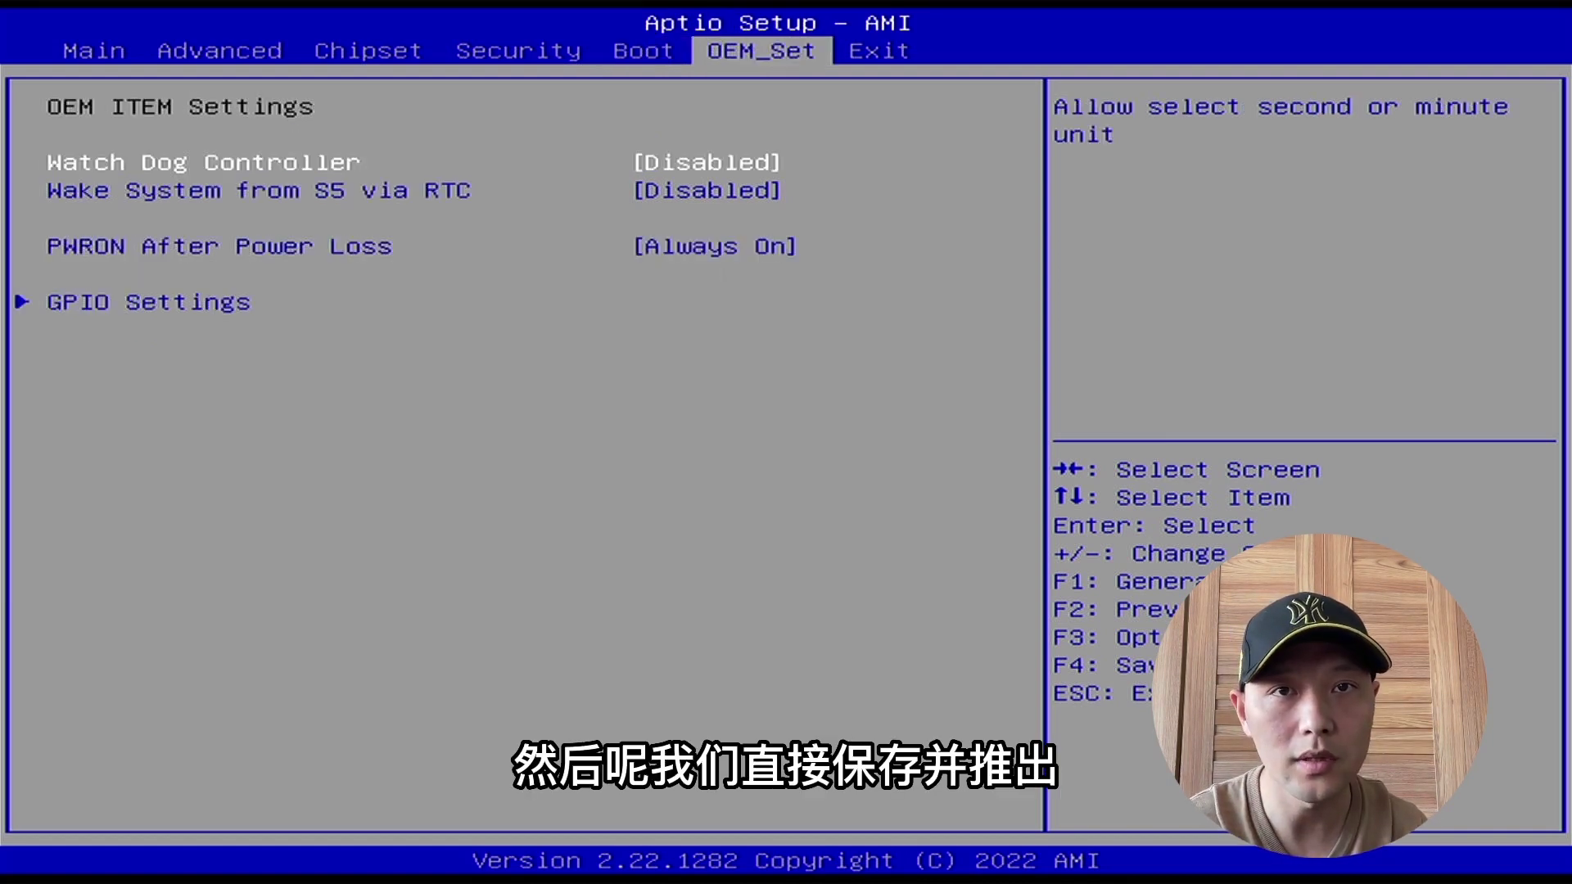
key(Right)
key(Return)
key(Return)
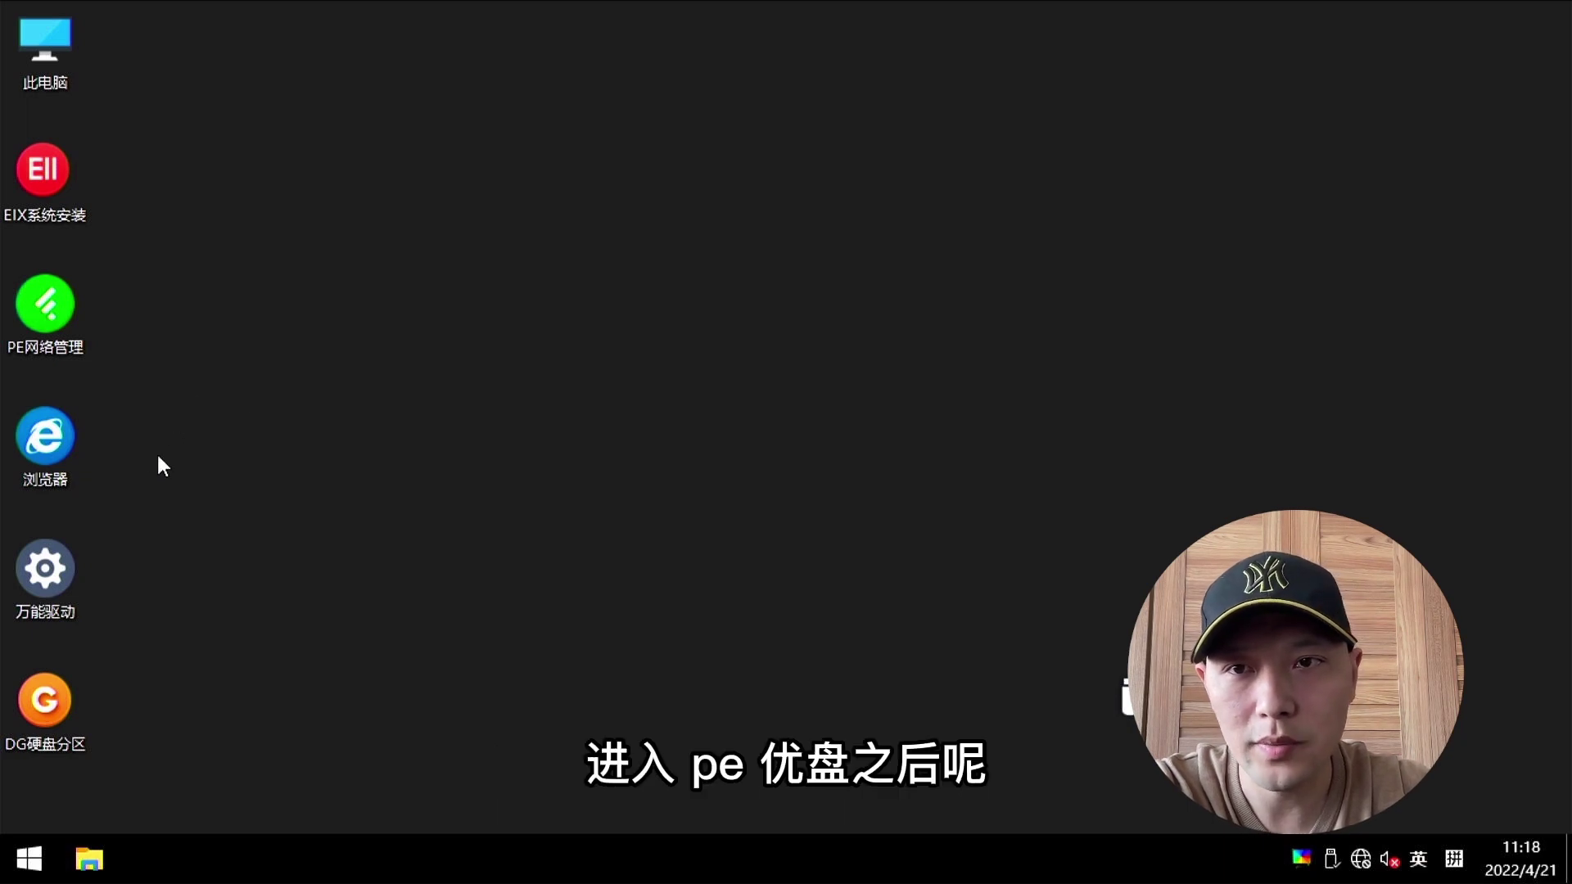
Step: Launch DiskGenius and check that the Samsung NVMe disk (HD0) is 238.5GB of free space
double_click(54, 706)
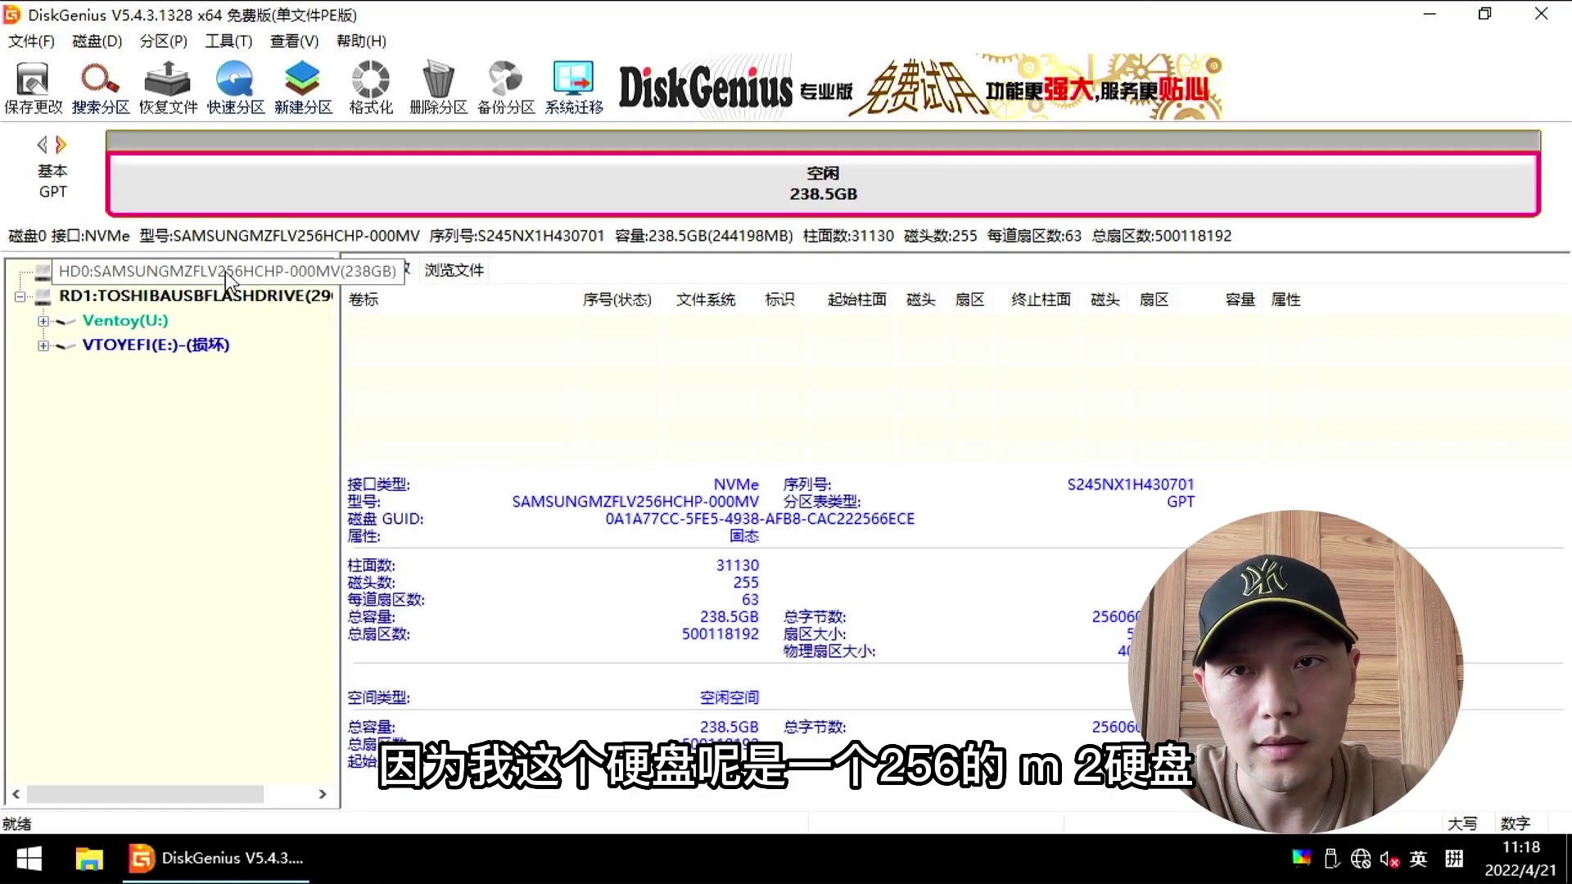
click(225, 272)
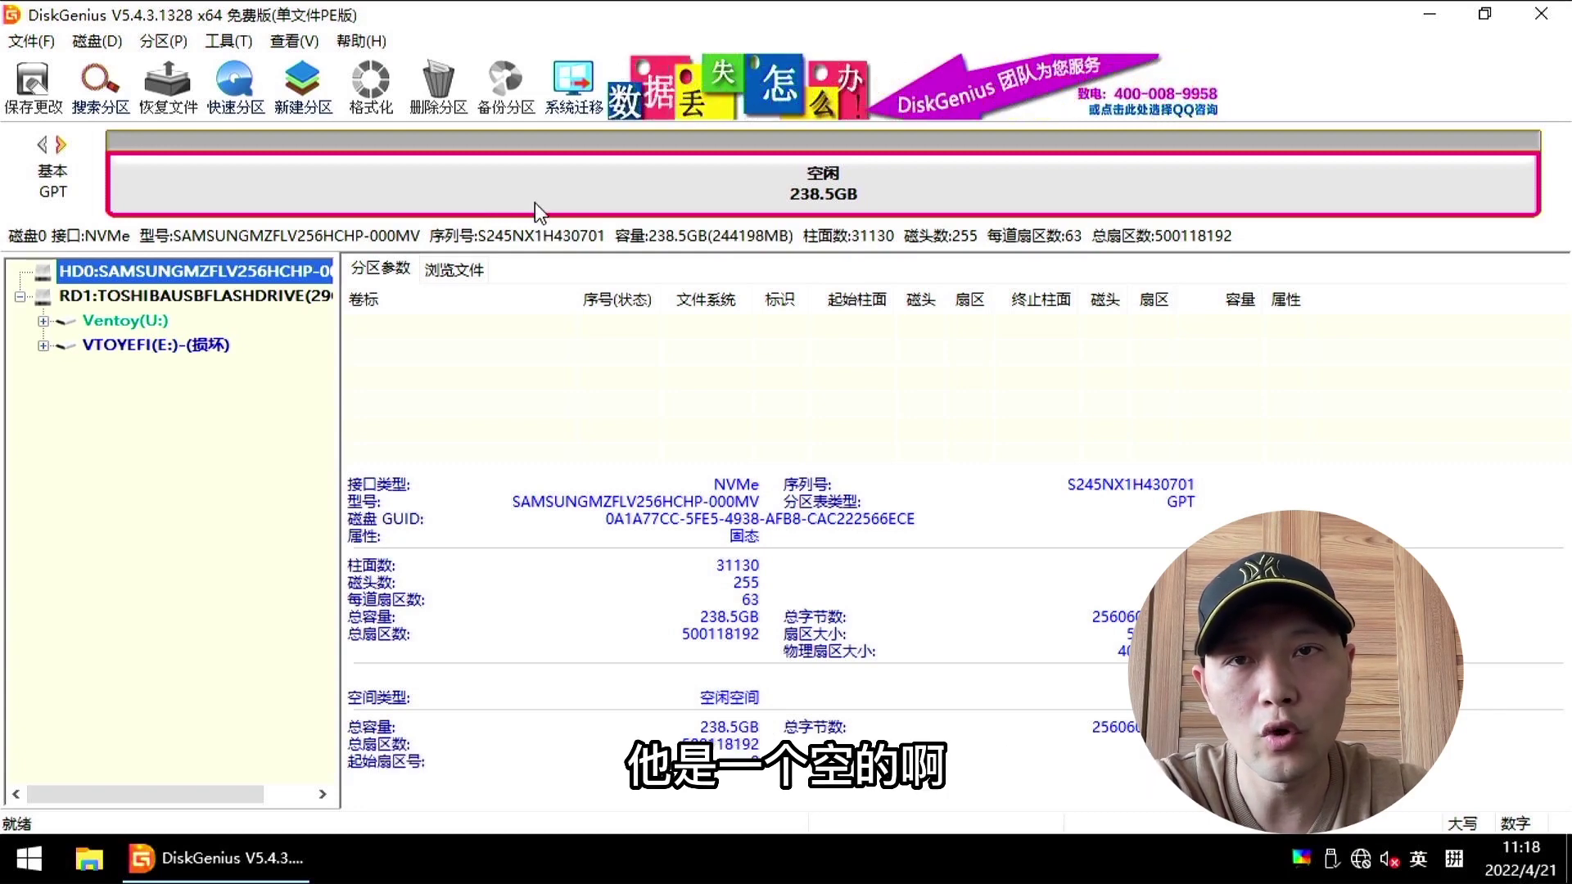
click(189, 297)
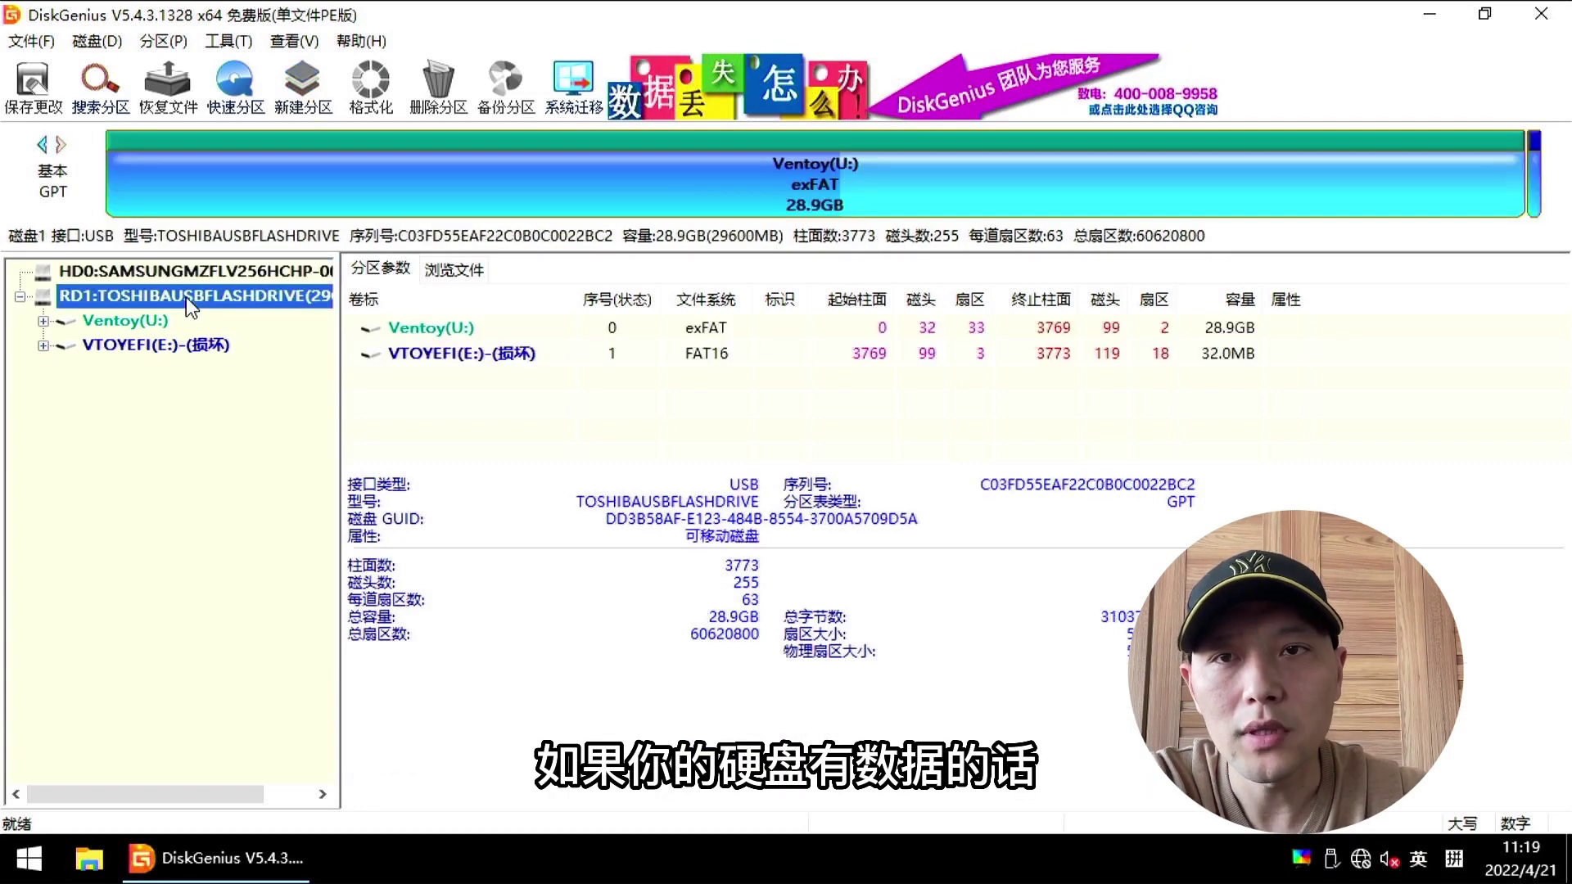
right_click(185, 297)
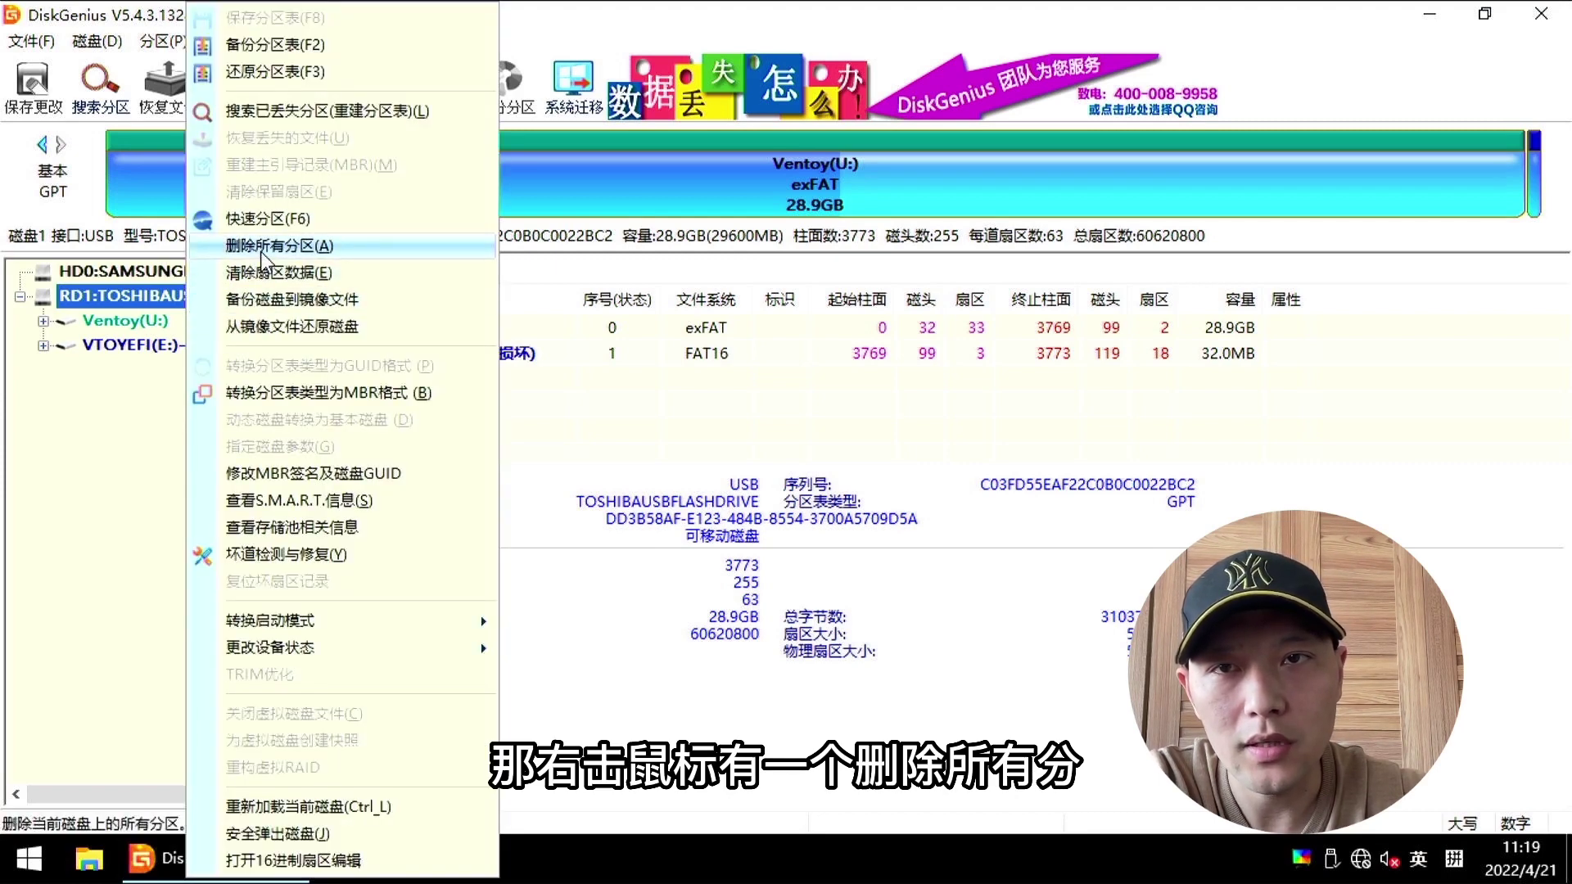
click(172, 268)
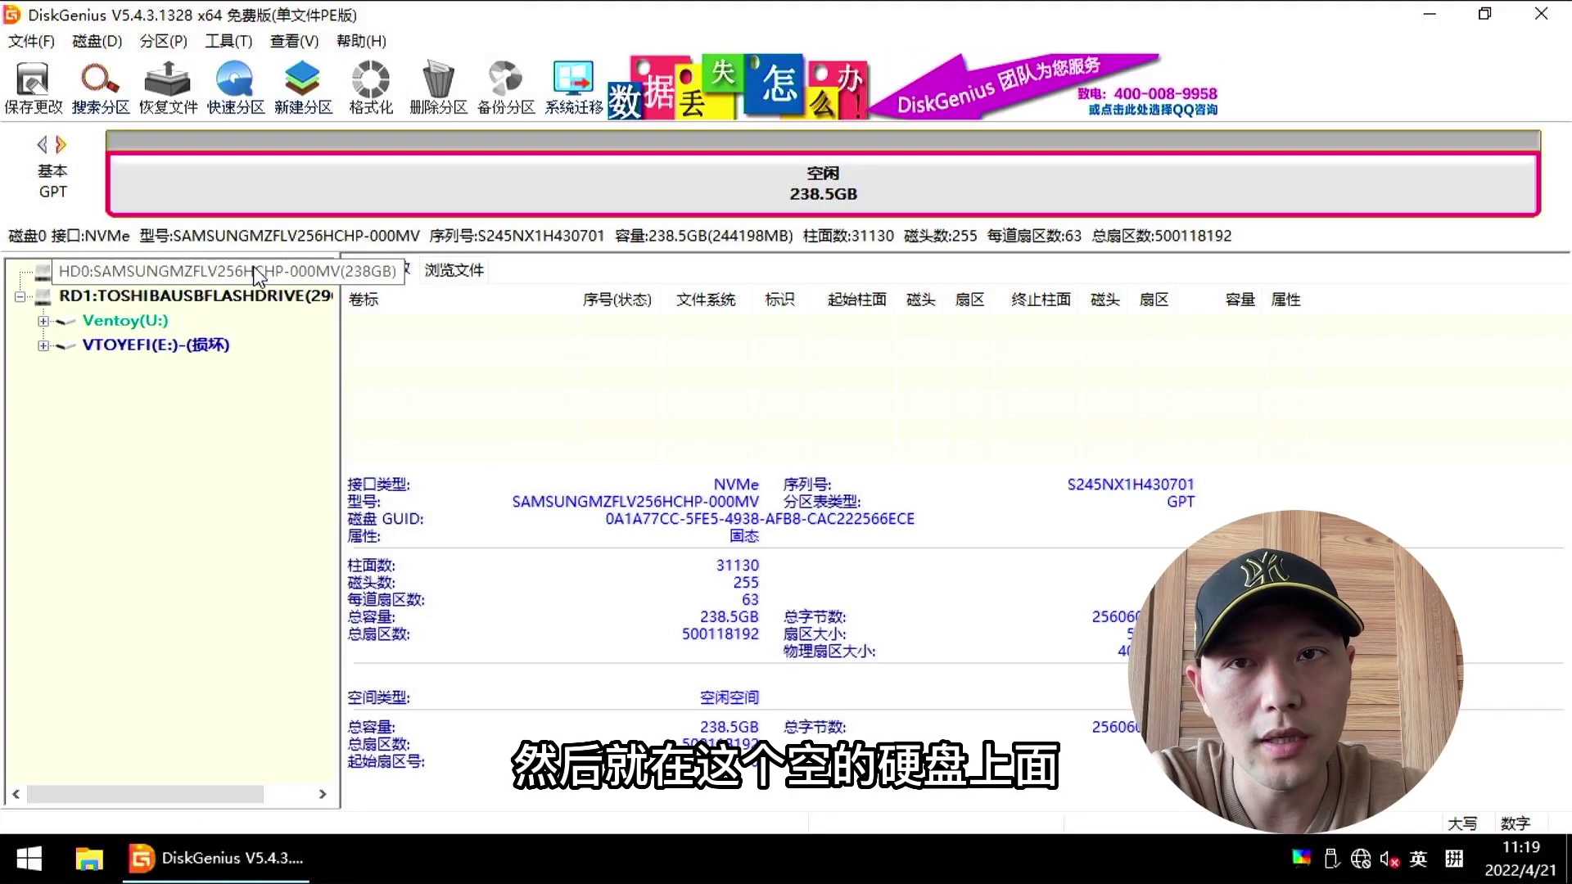
Step: Restore U:\esxi懒人包\ESXI-5105-alei-220421.pmfx onto the Samsung disk, accepting the overwrite
right_click(199, 277)
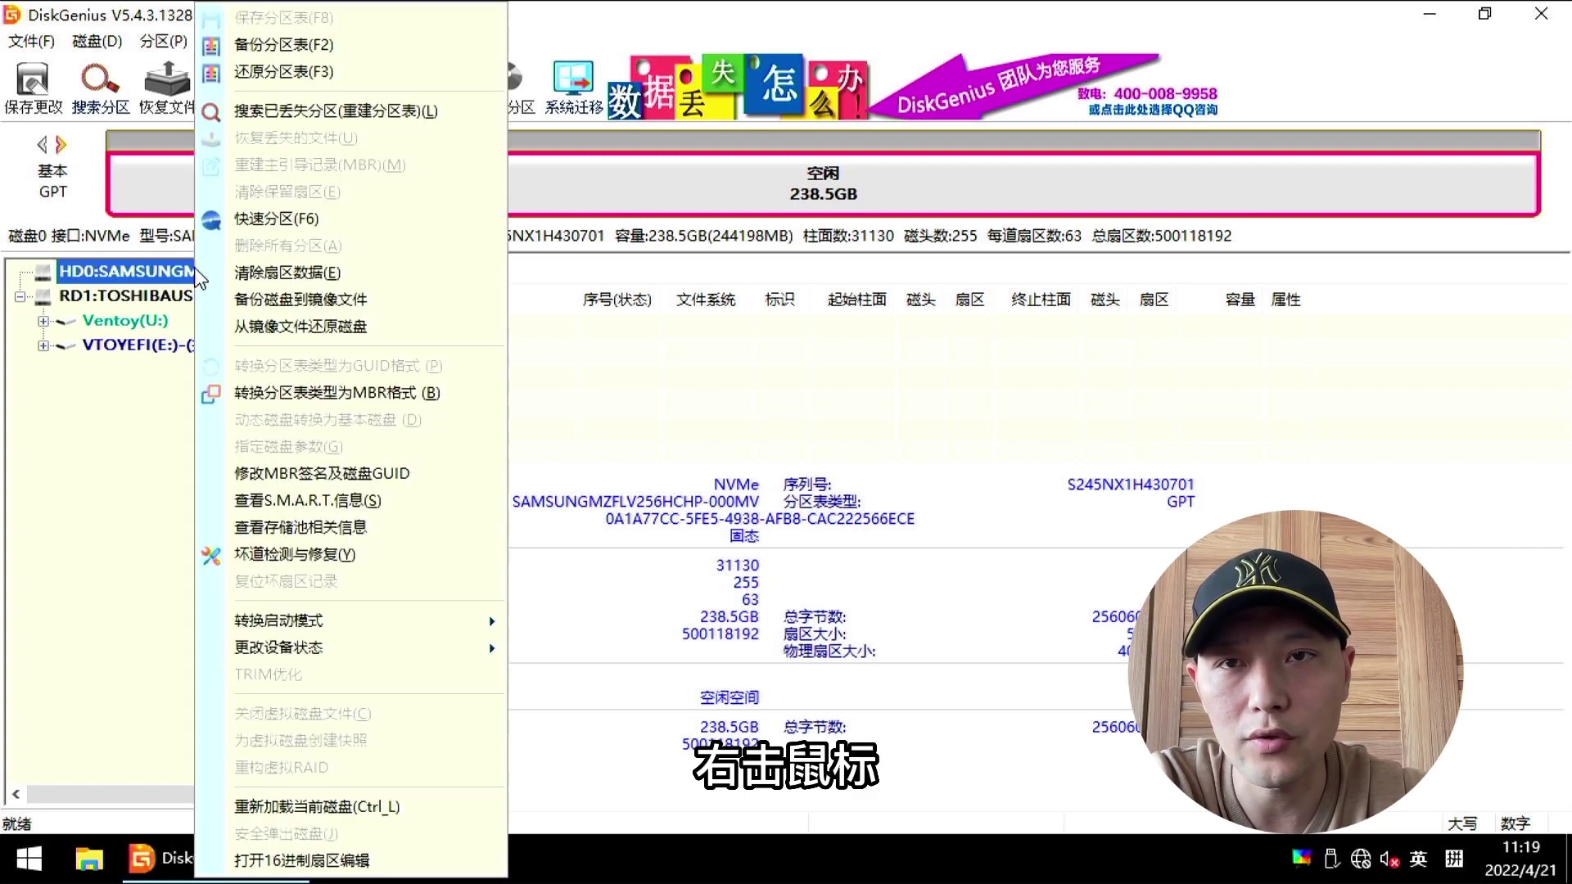
click(291, 326)
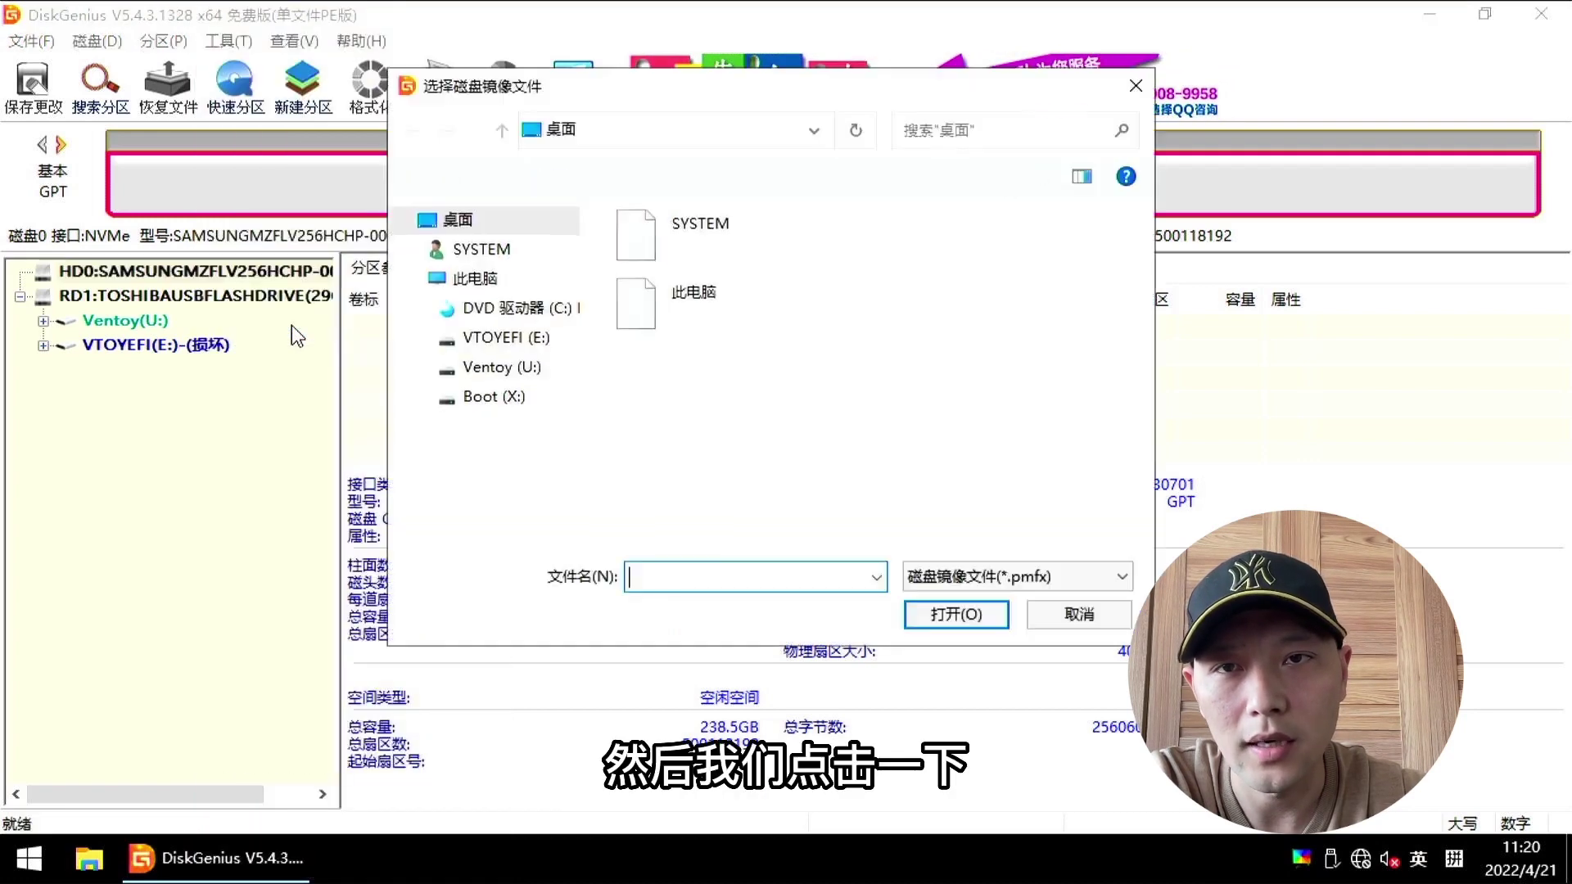
click(541, 375)
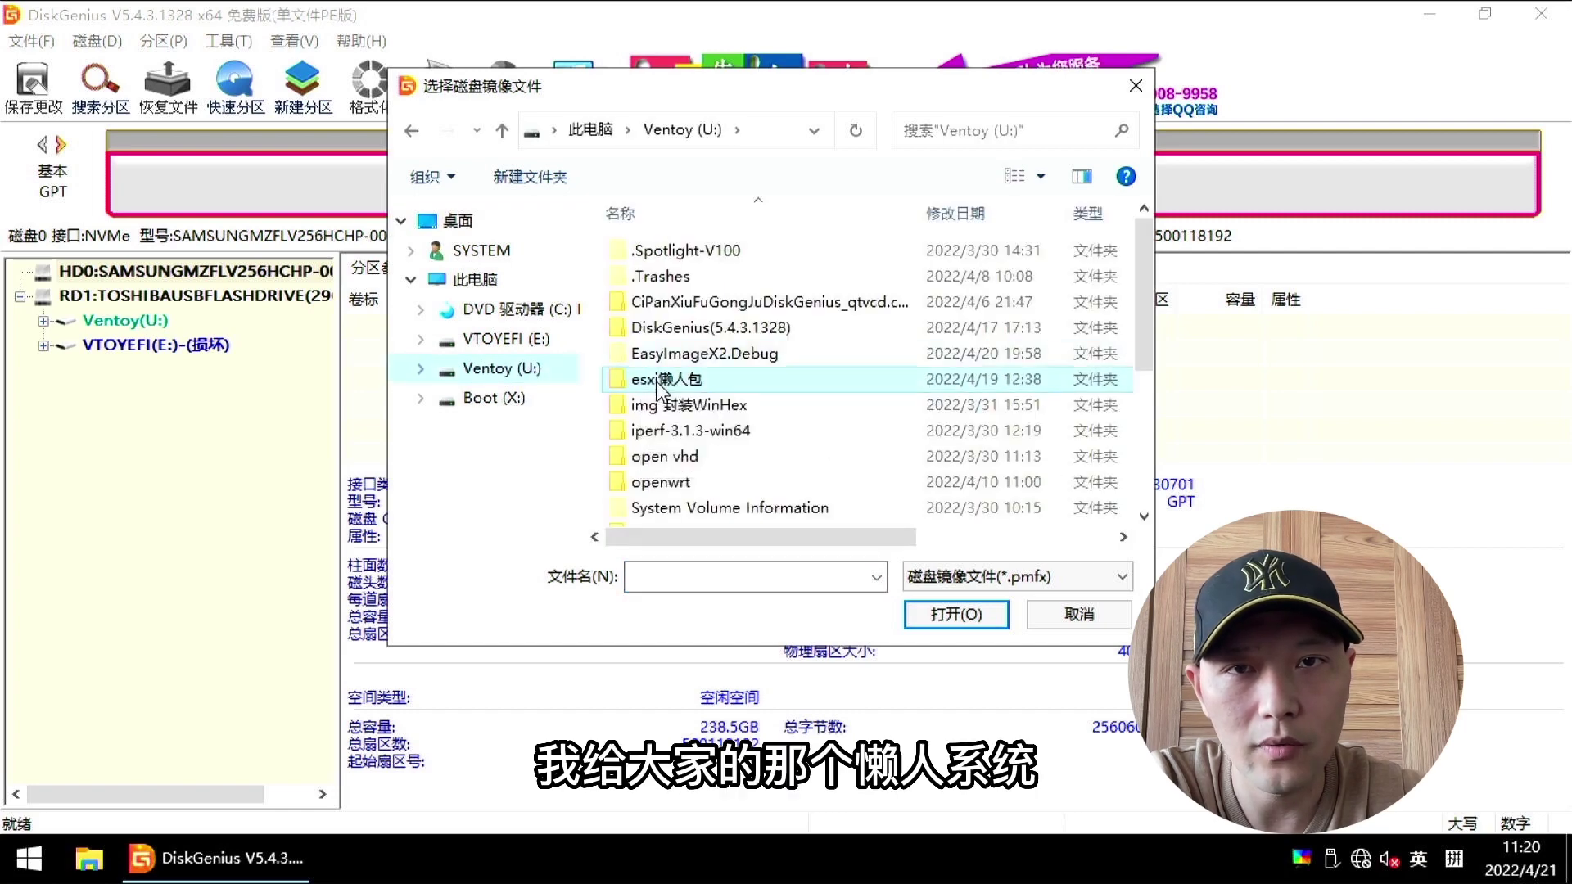
double_click(660, 381)
click(672, 254)
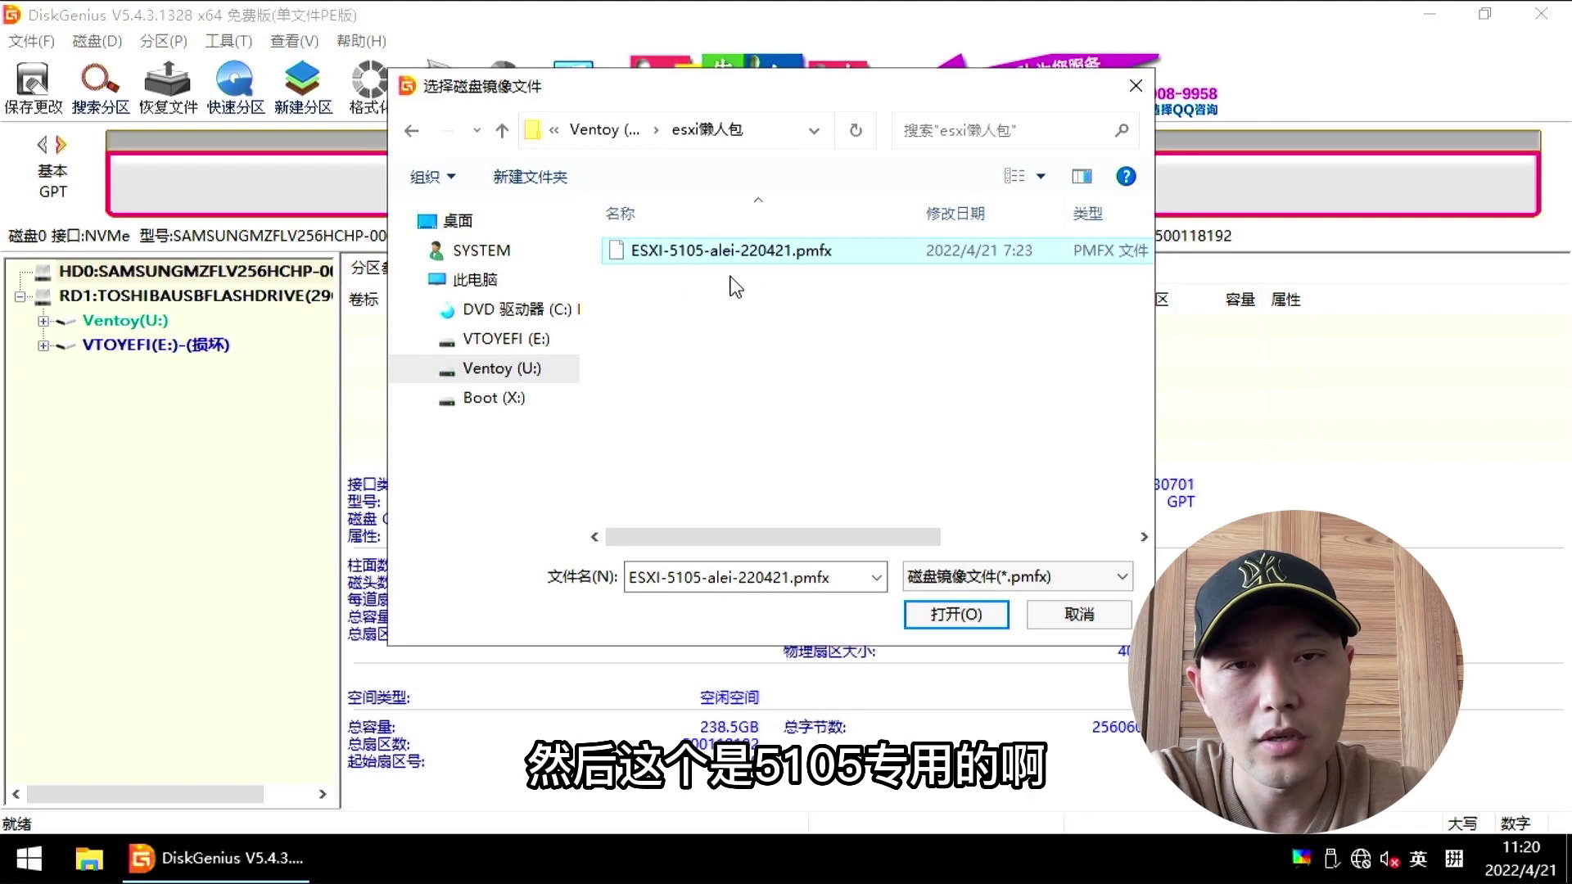
click(945, 616)
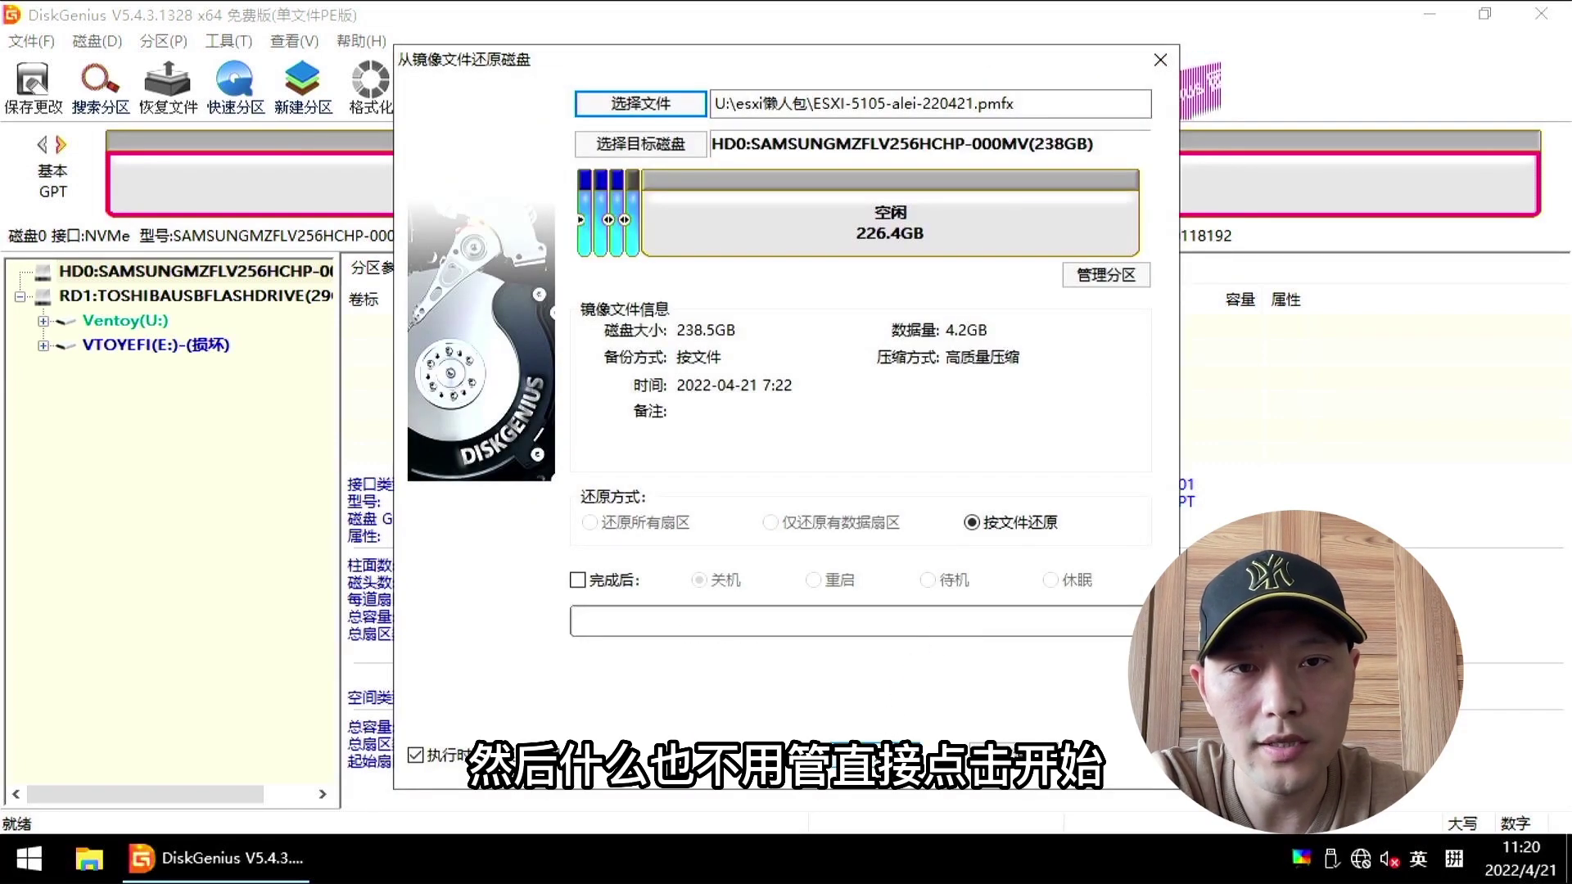
click(873, 755)
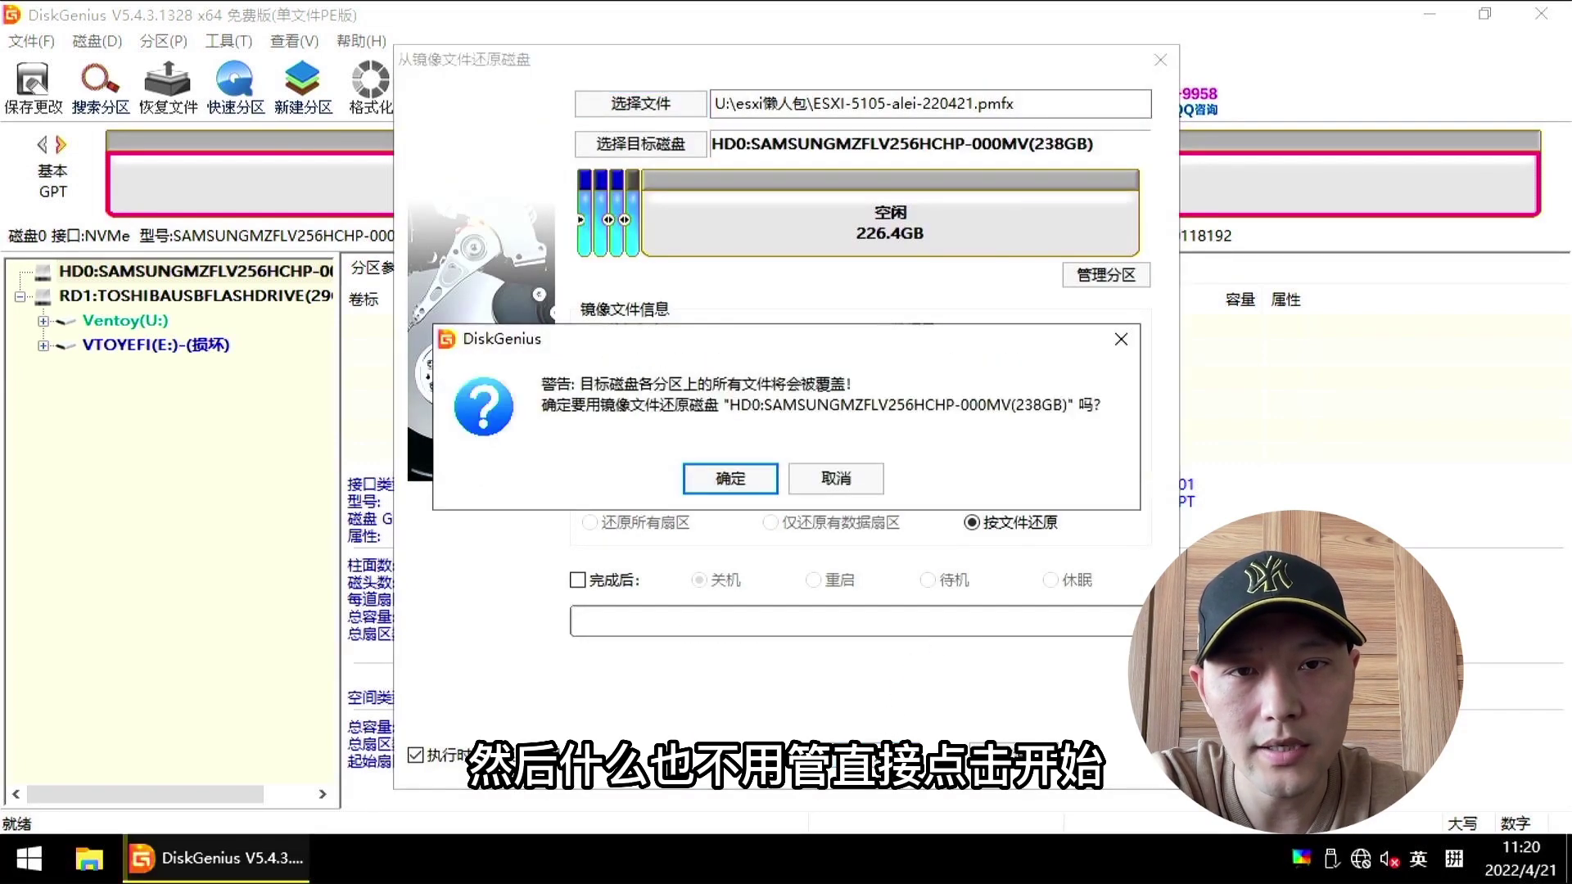
click(748, 478)
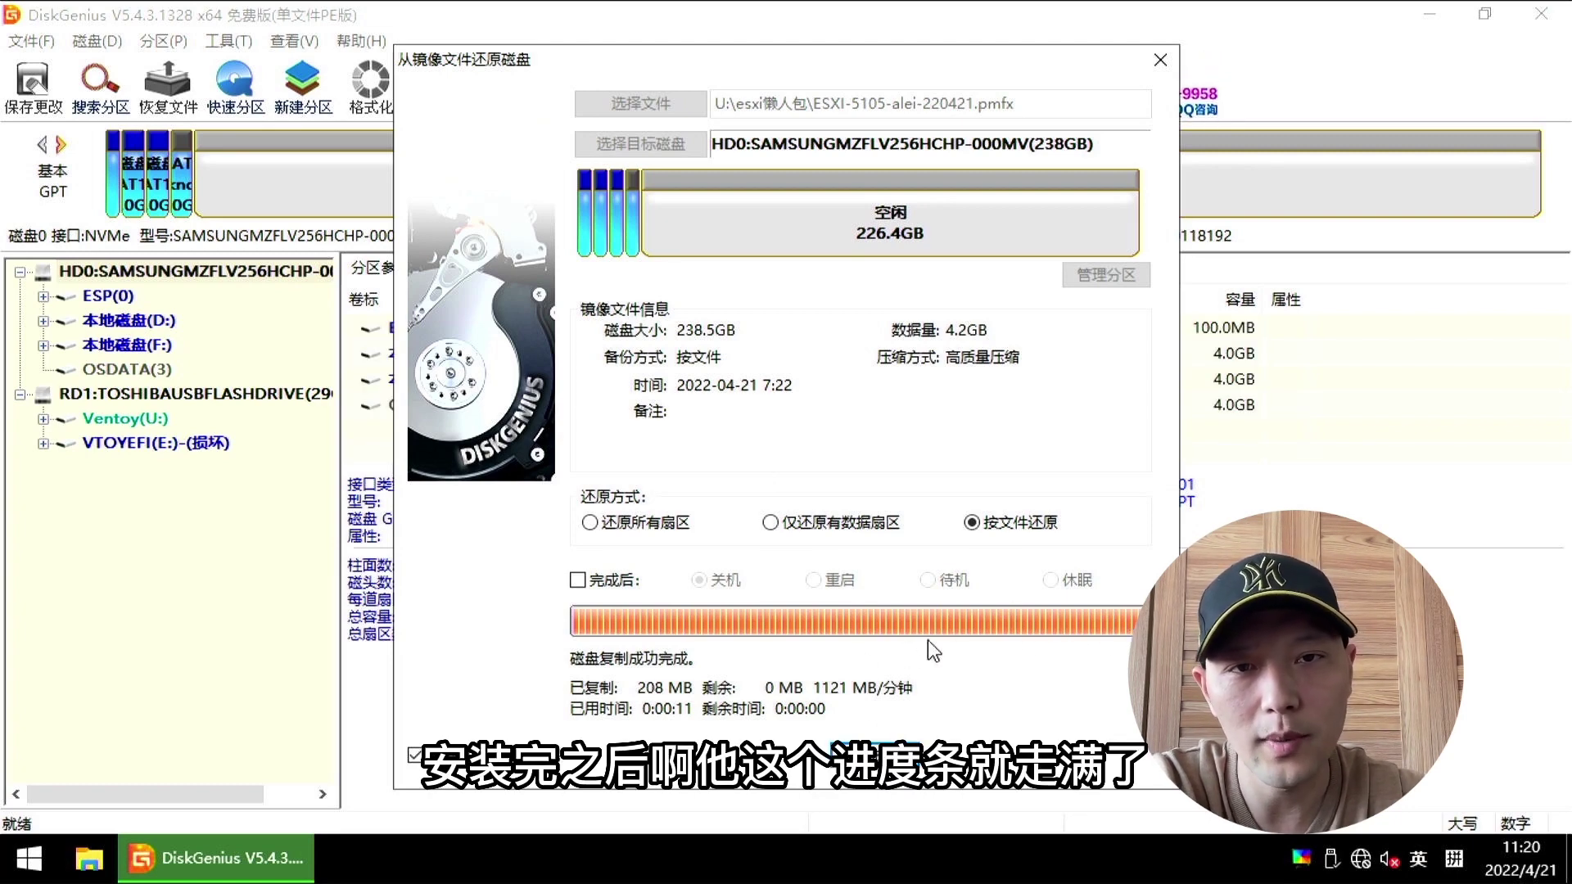
click(887, 766)
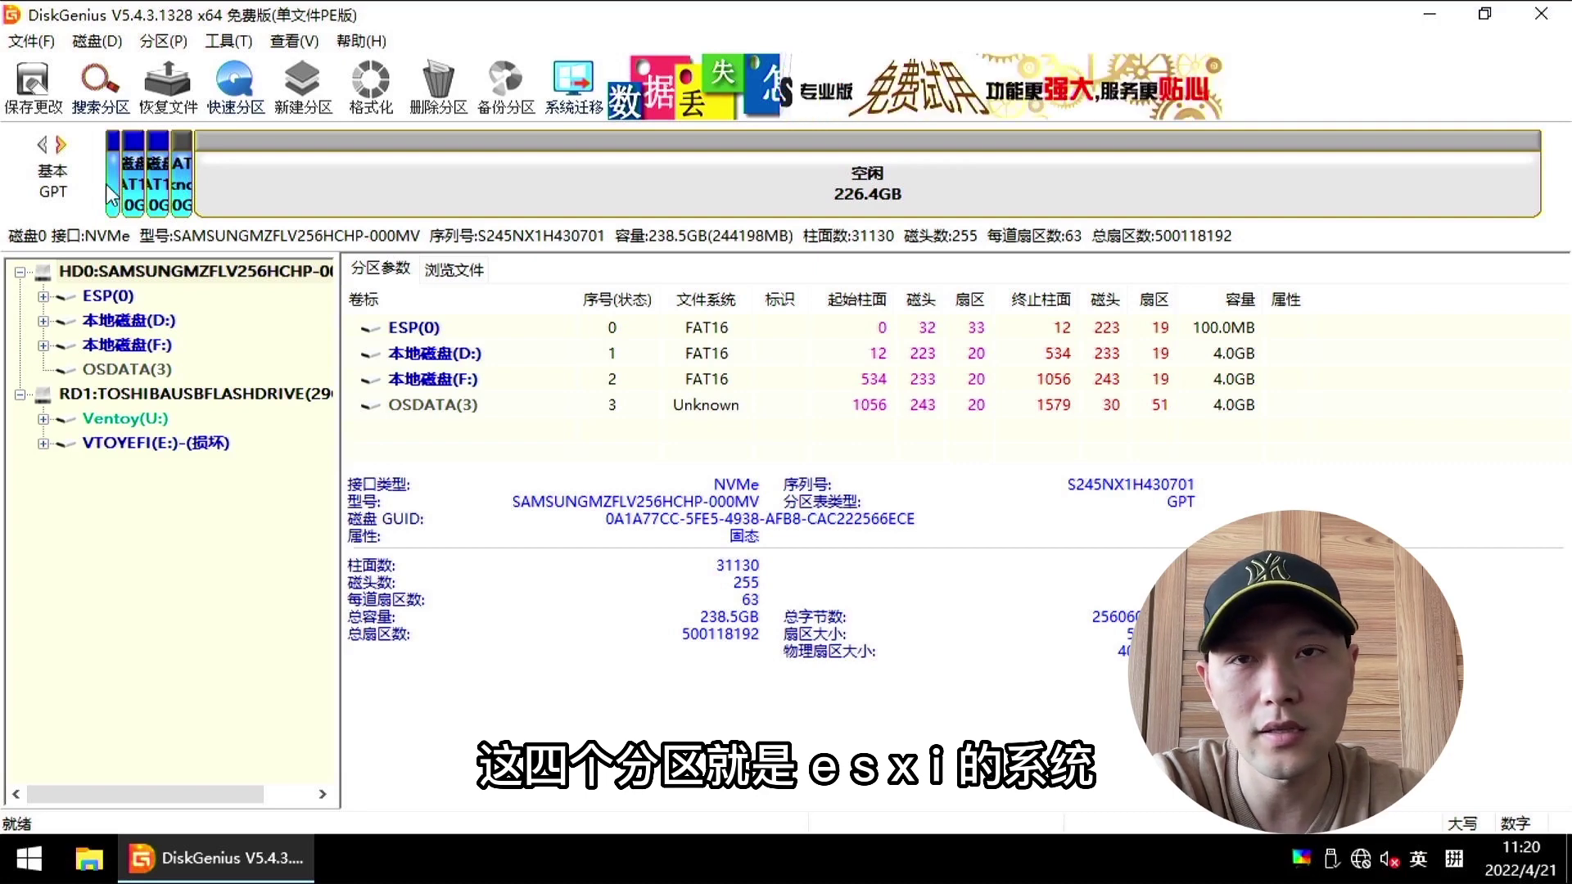
Step: Create a VMware ESX VMFS partition in the Samsung disk's 226.4GB free space
click(399, 188)
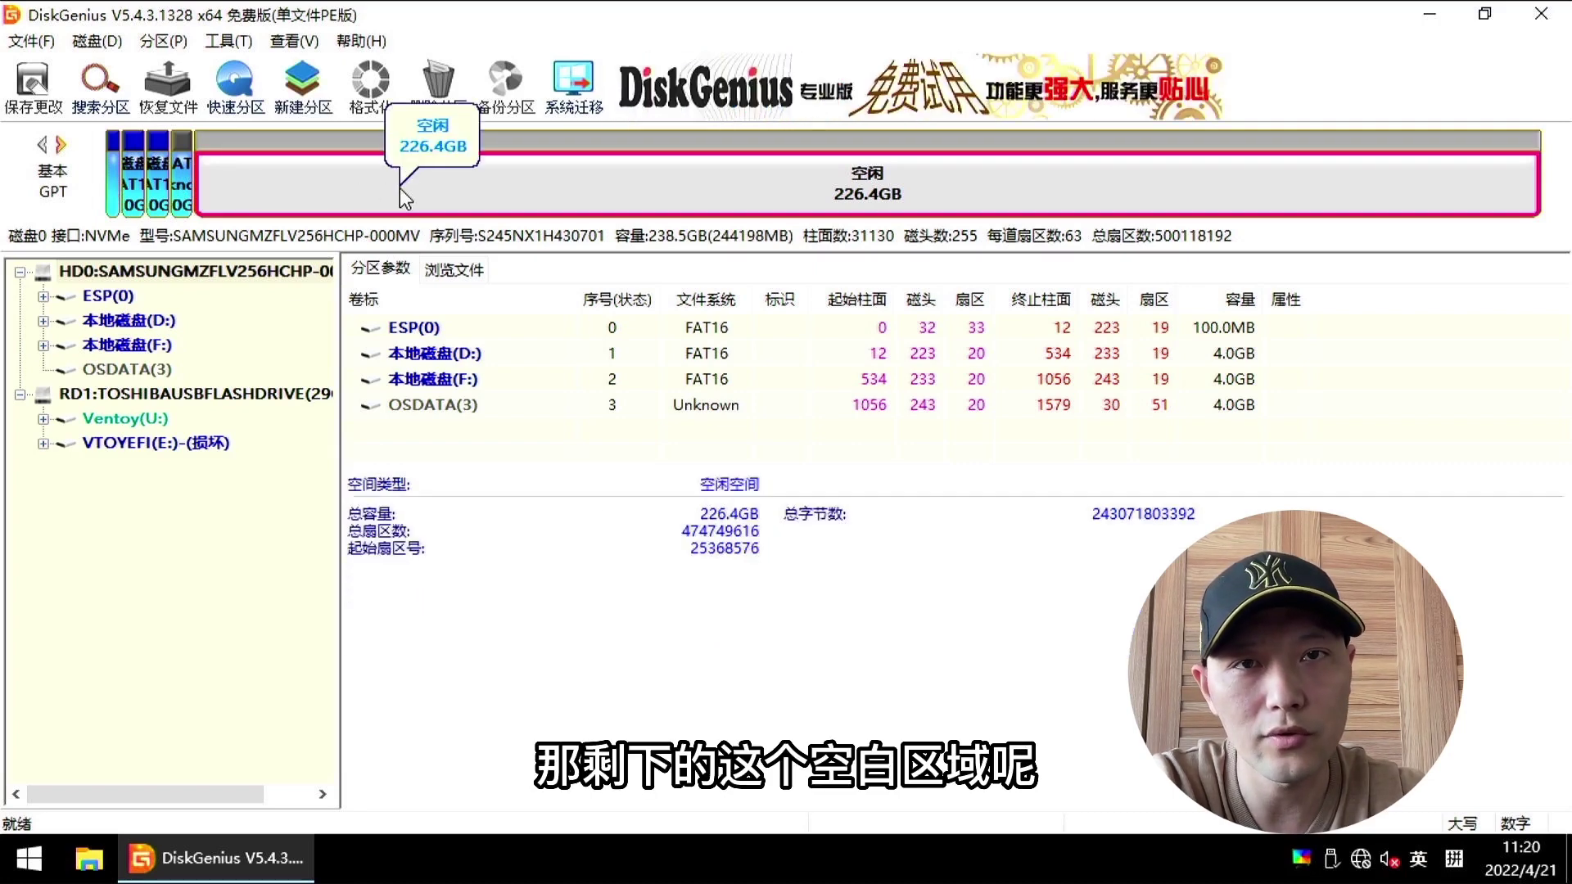
right_click(399, 188)
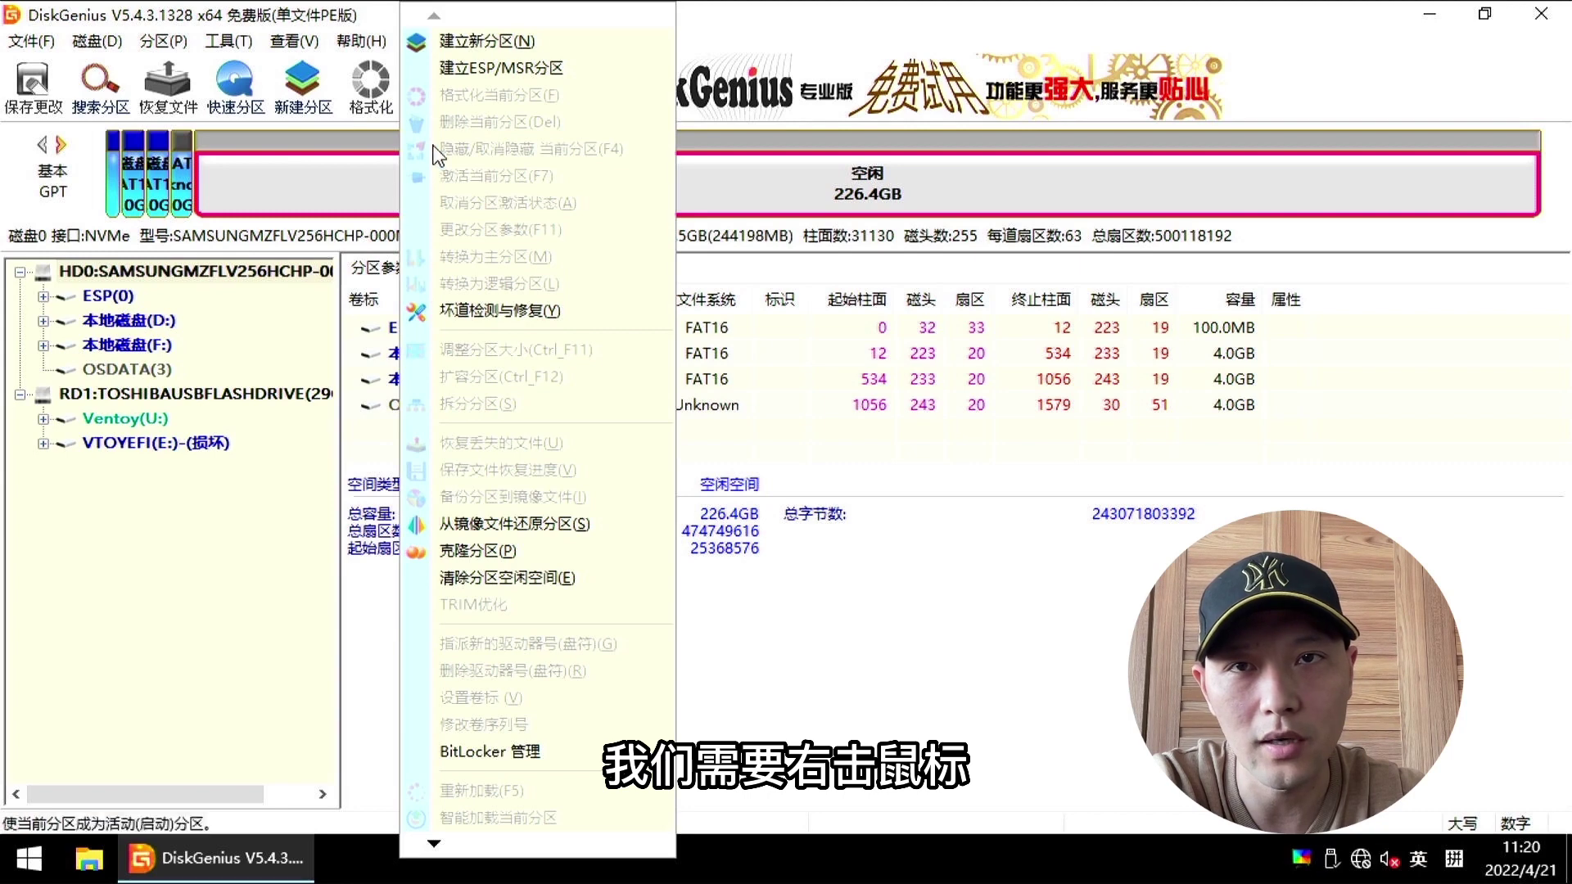
click(483, 47)
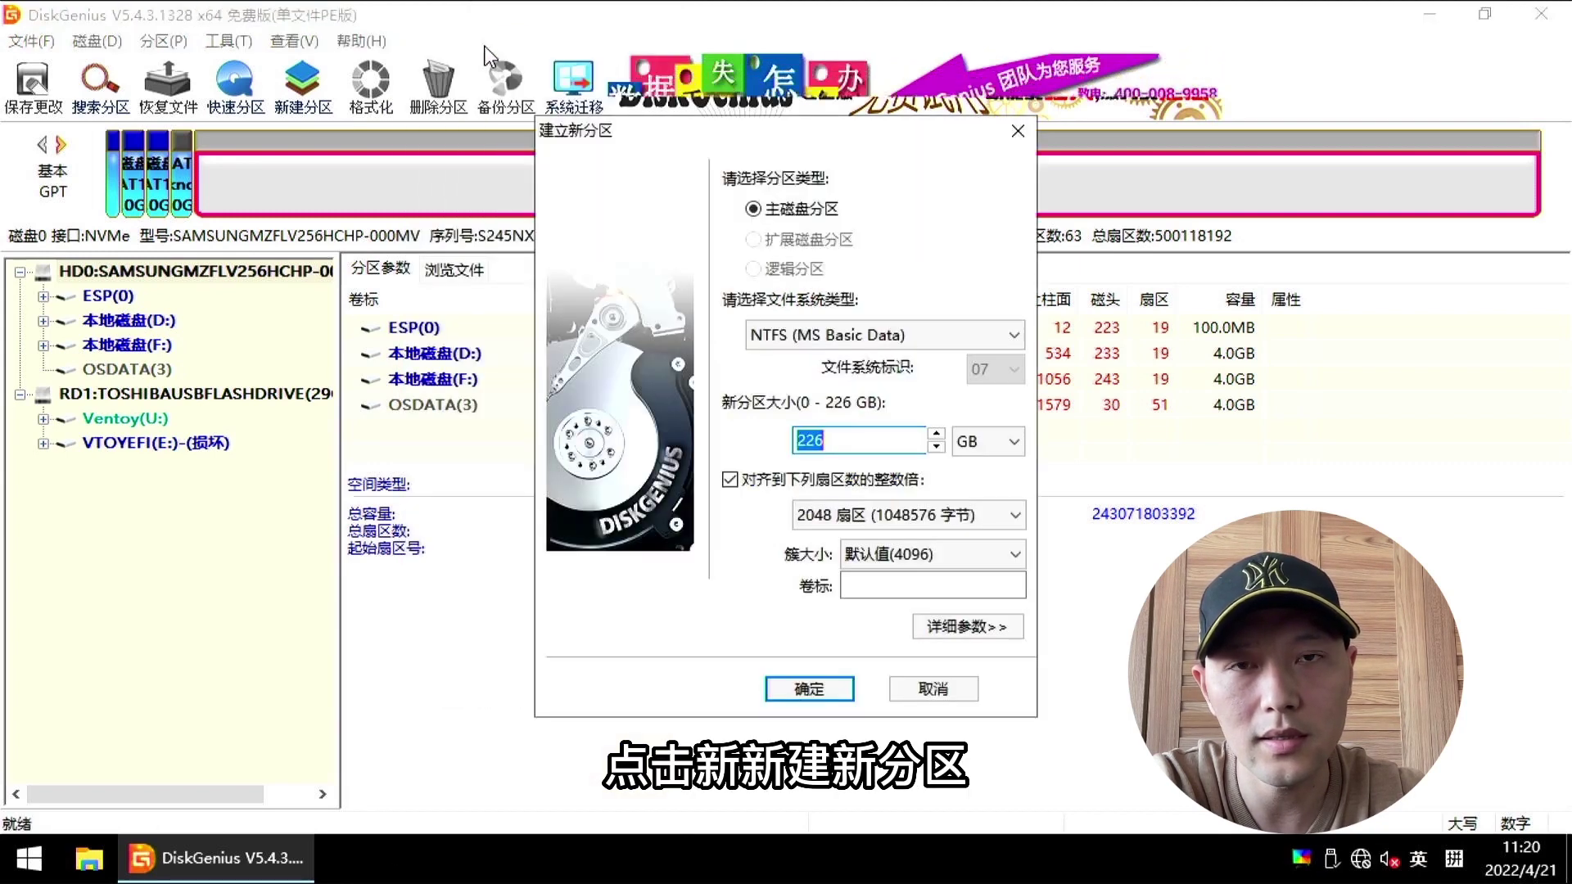
click(840, 334)
scroll(875, 409, down, 5)
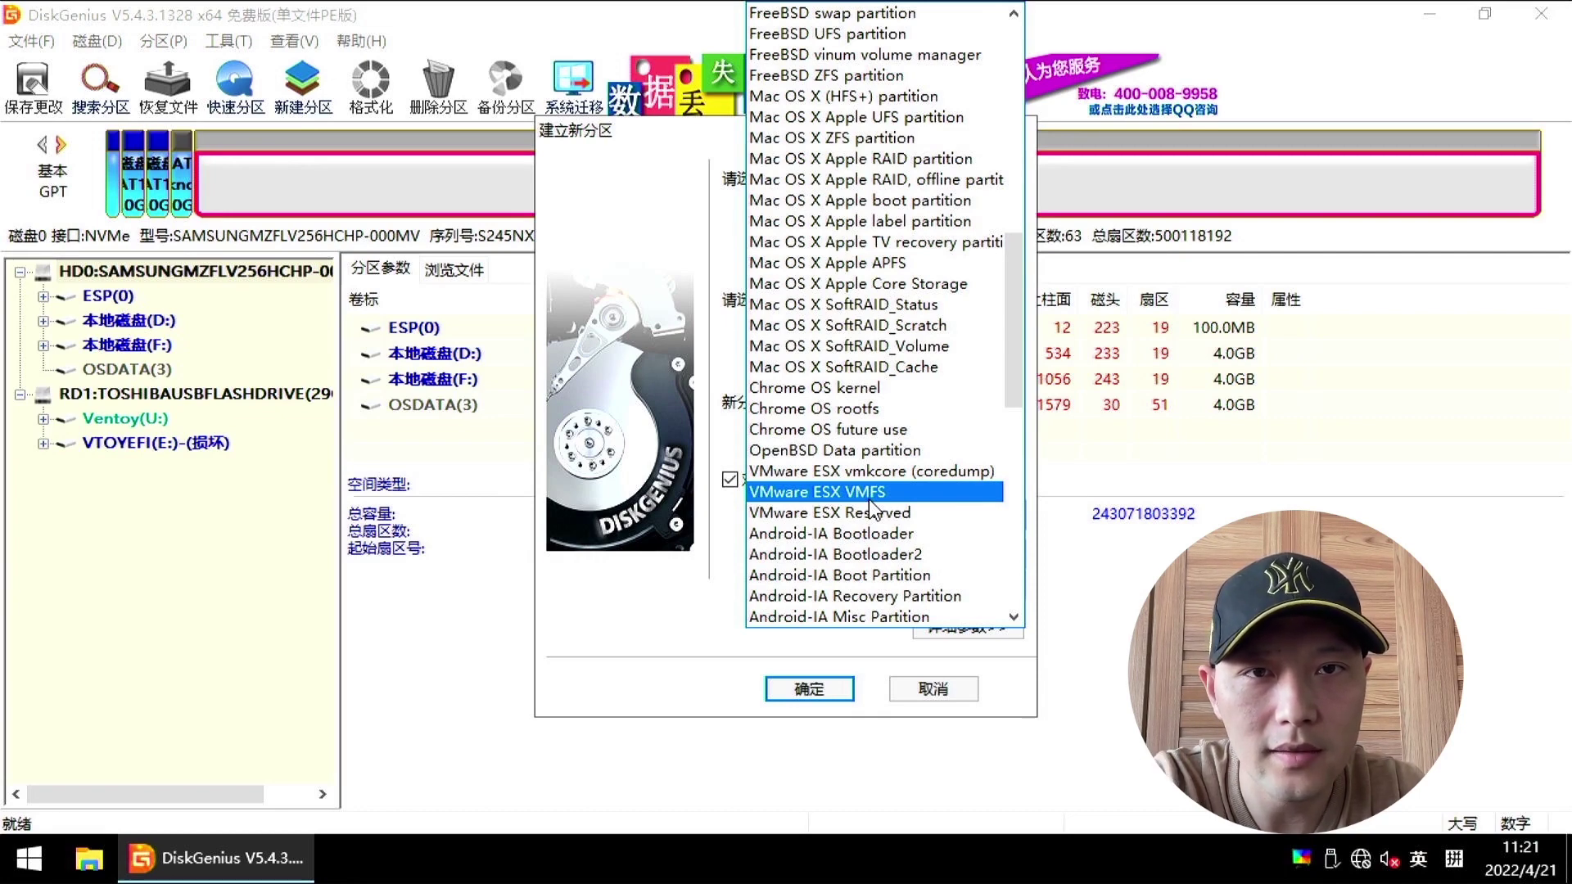
click(870, 498)
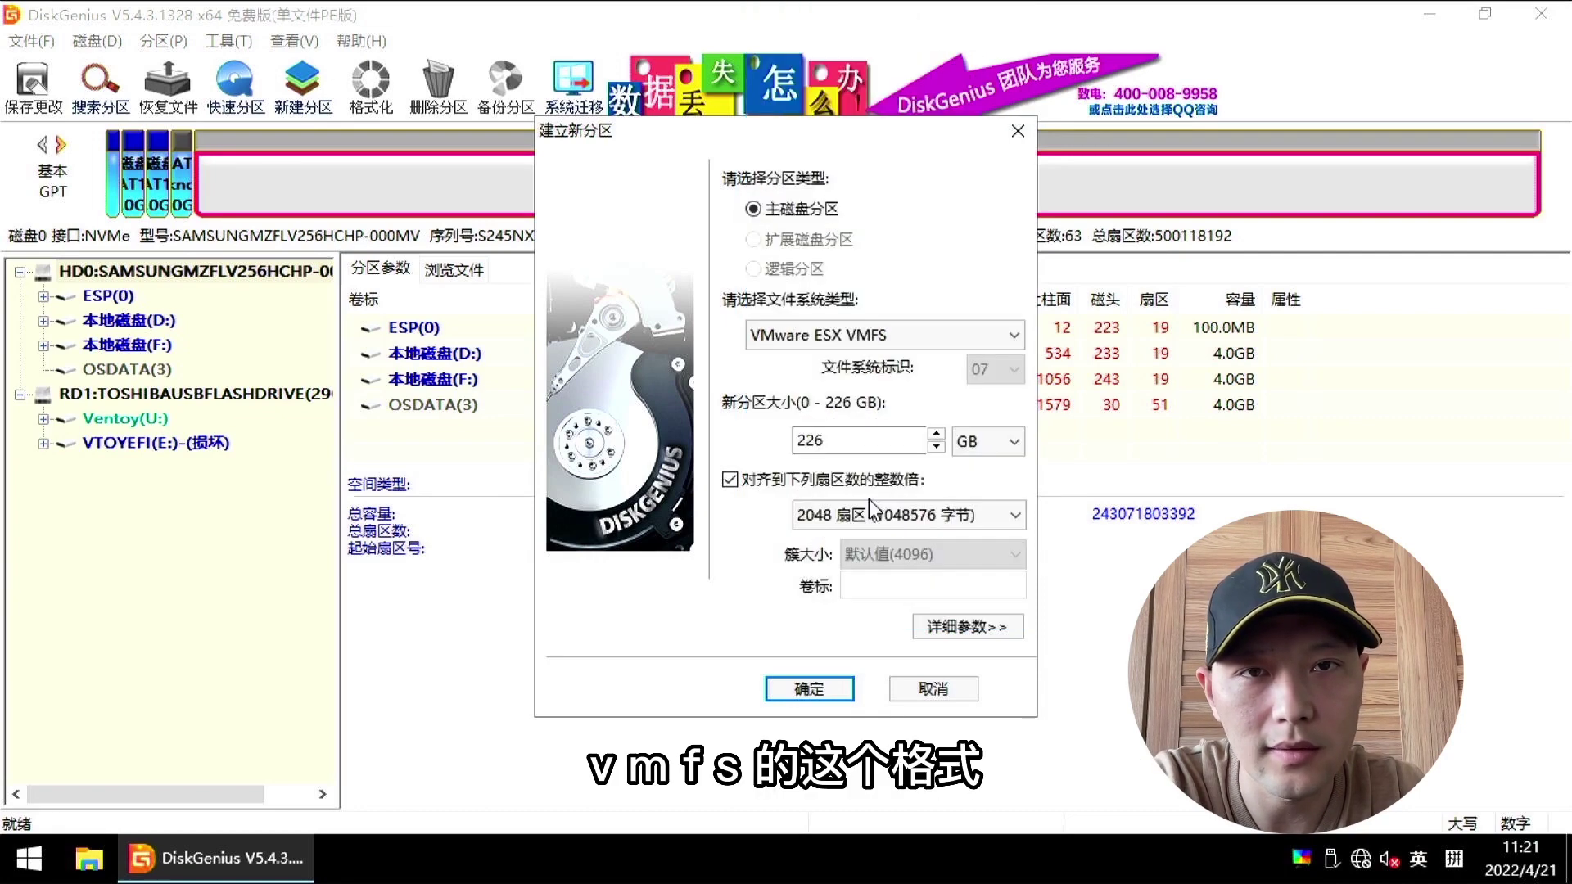
click(811, 691)
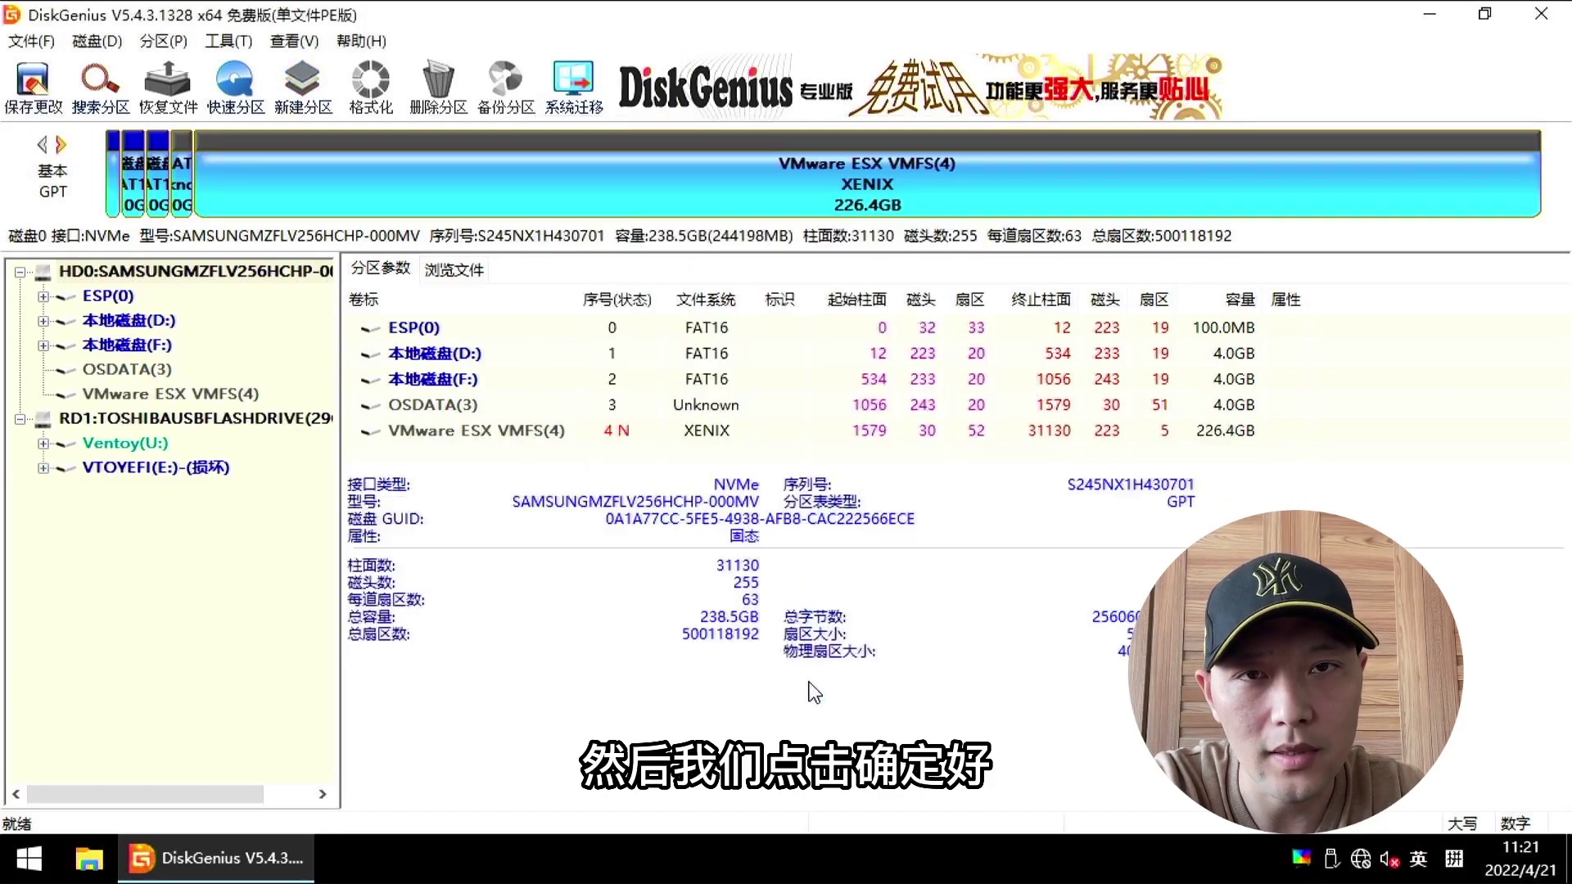
Step: Save the partition table changes and close DiskGenius
click(45, 107)
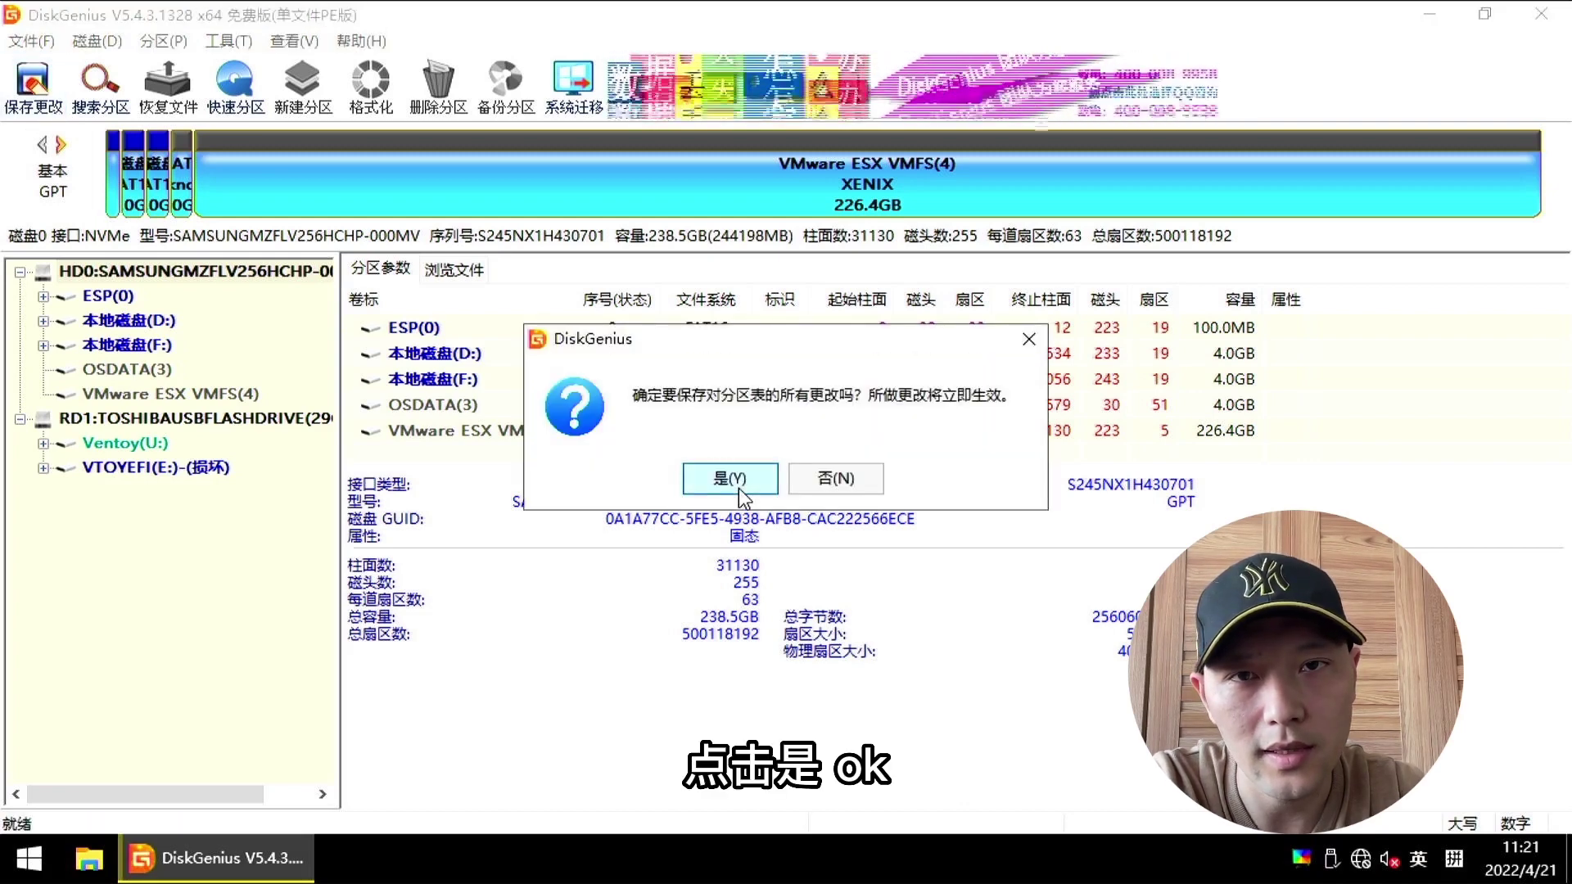
click(728, 568)
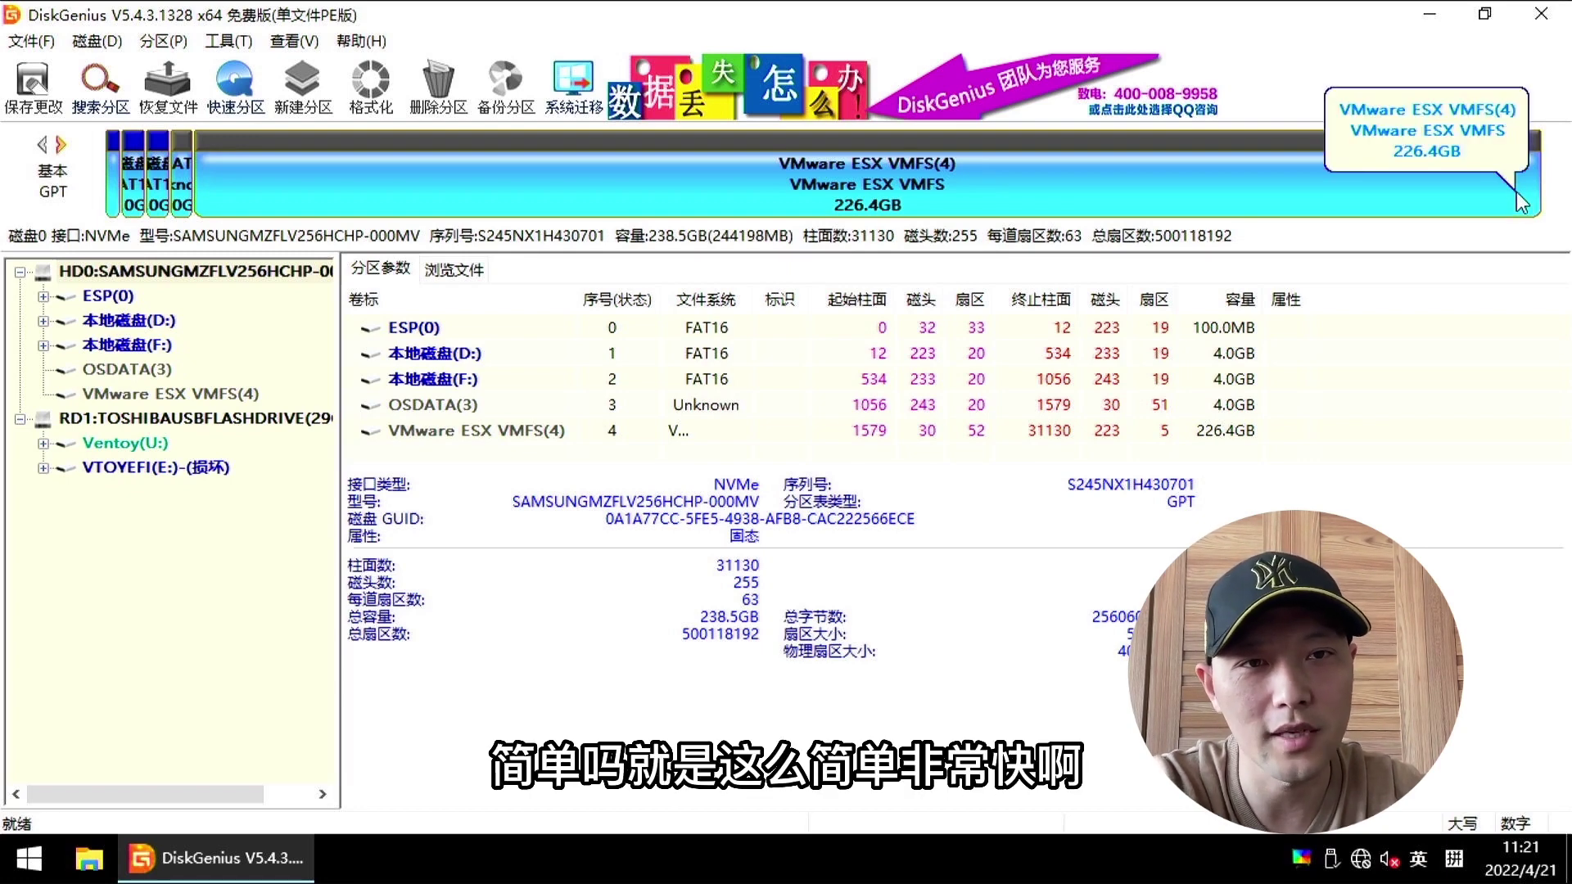
click(1550, 23)
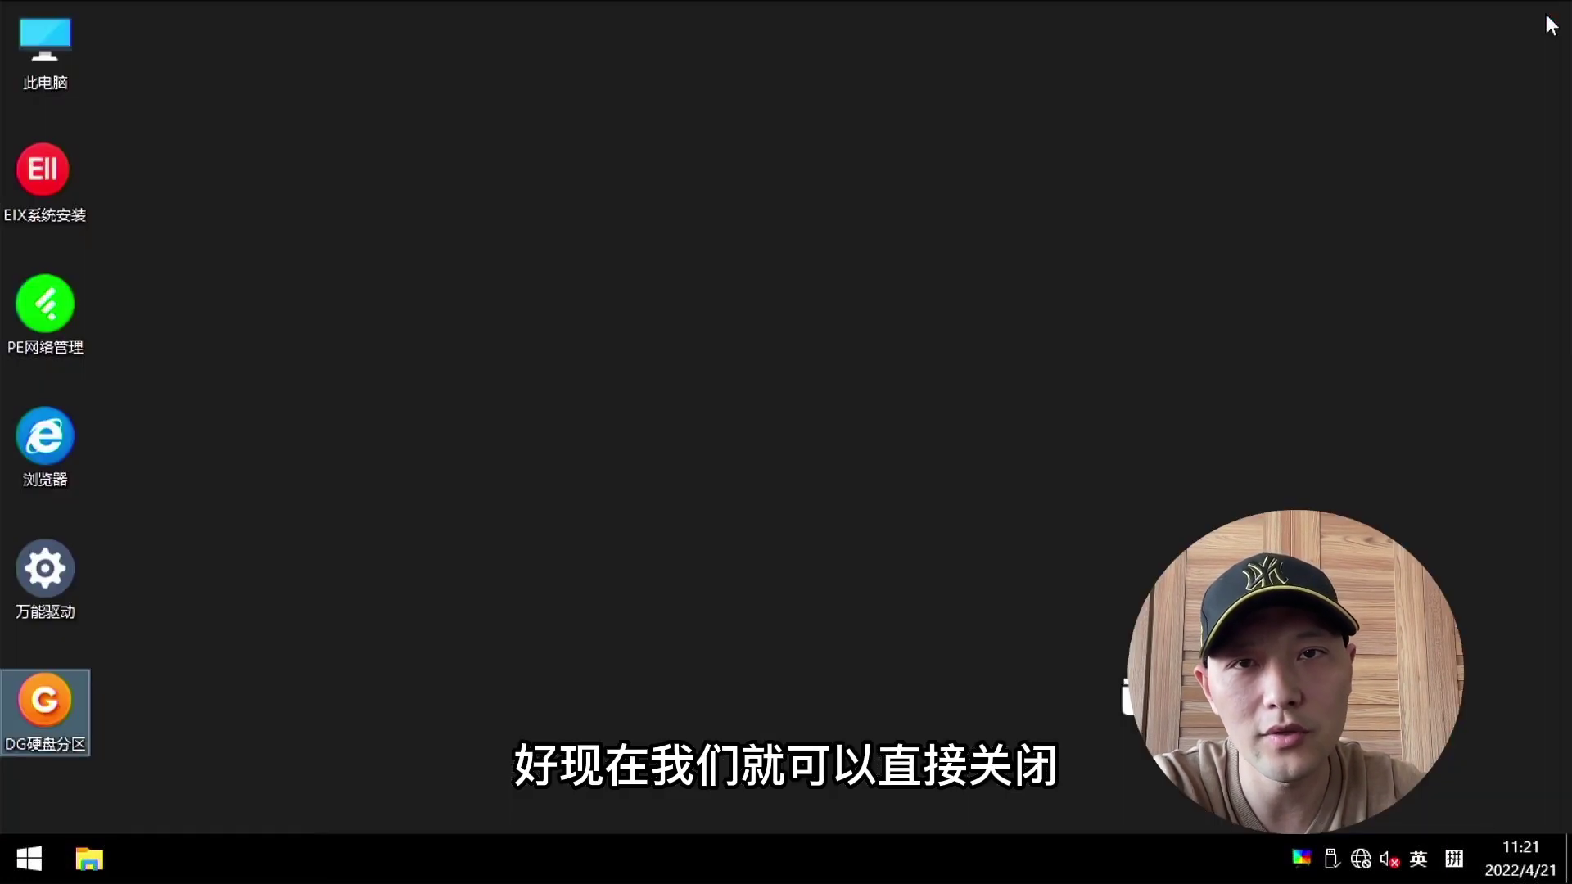
Step: Open the Windows PE Start menu to shut down PE
click(26, 856)
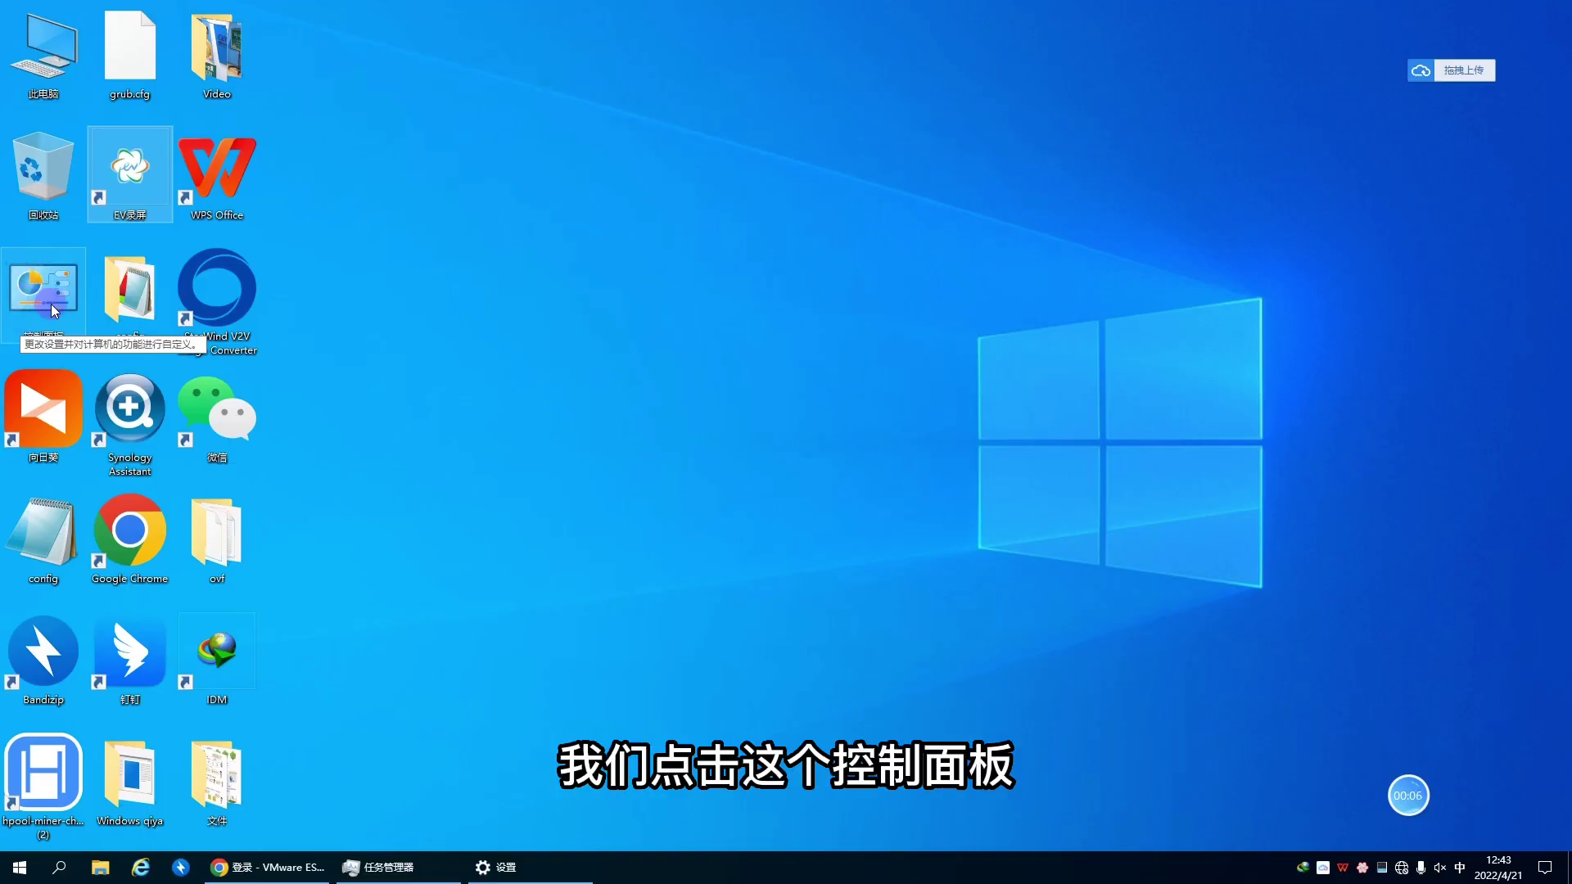
Step: Give Ethernet 2 a static IPv4 address of 192.168.31.5 with mask 255.255.255.0
double_click(51, 301)
click(642, 270)
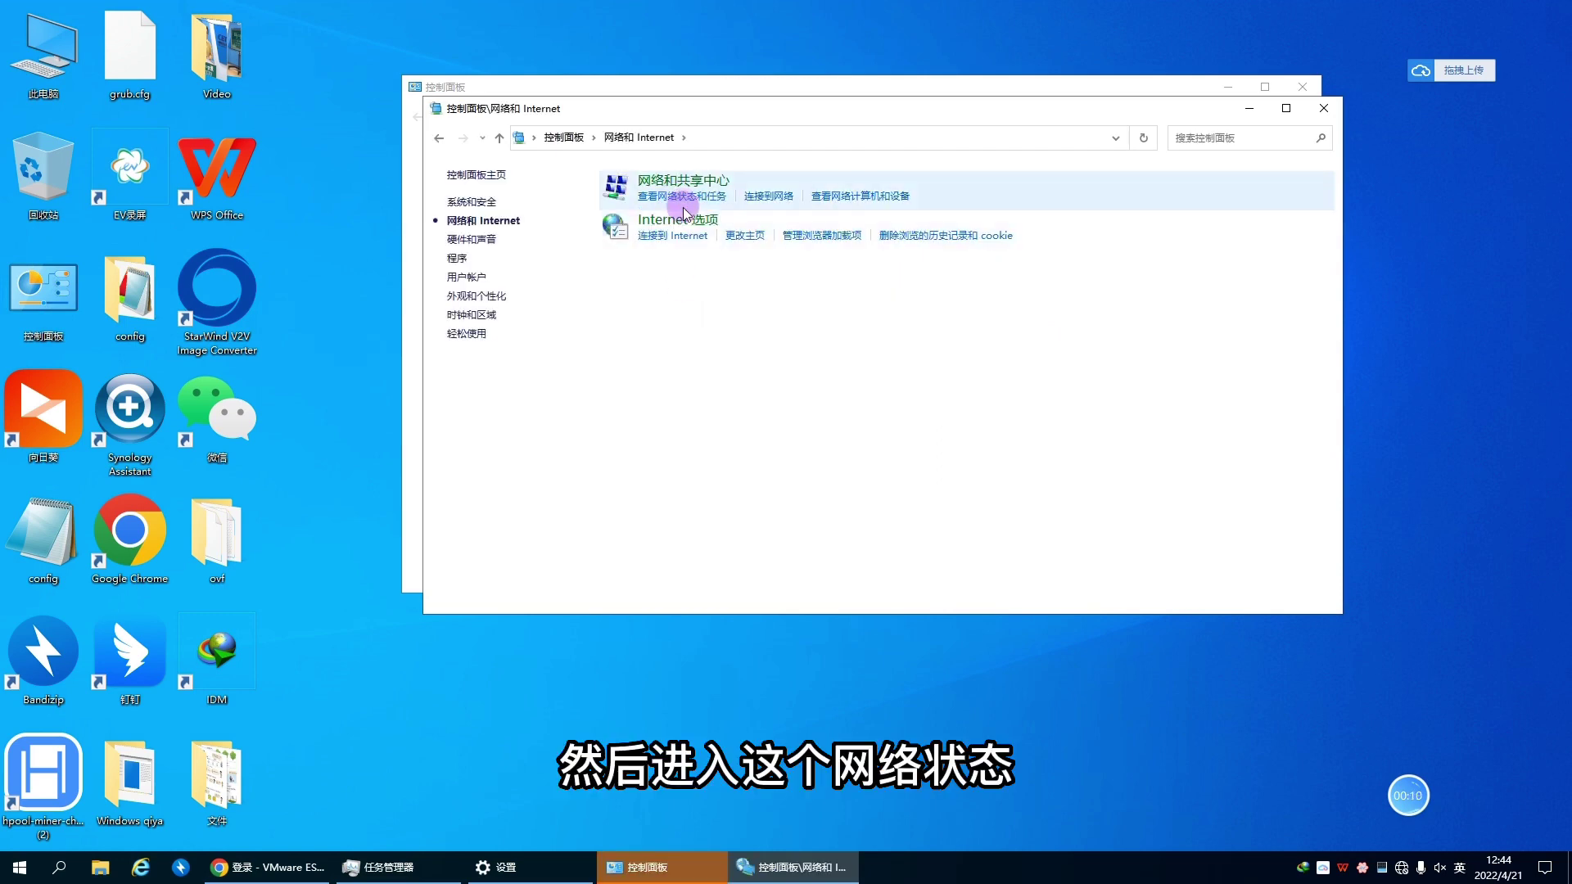
click(686, 185)
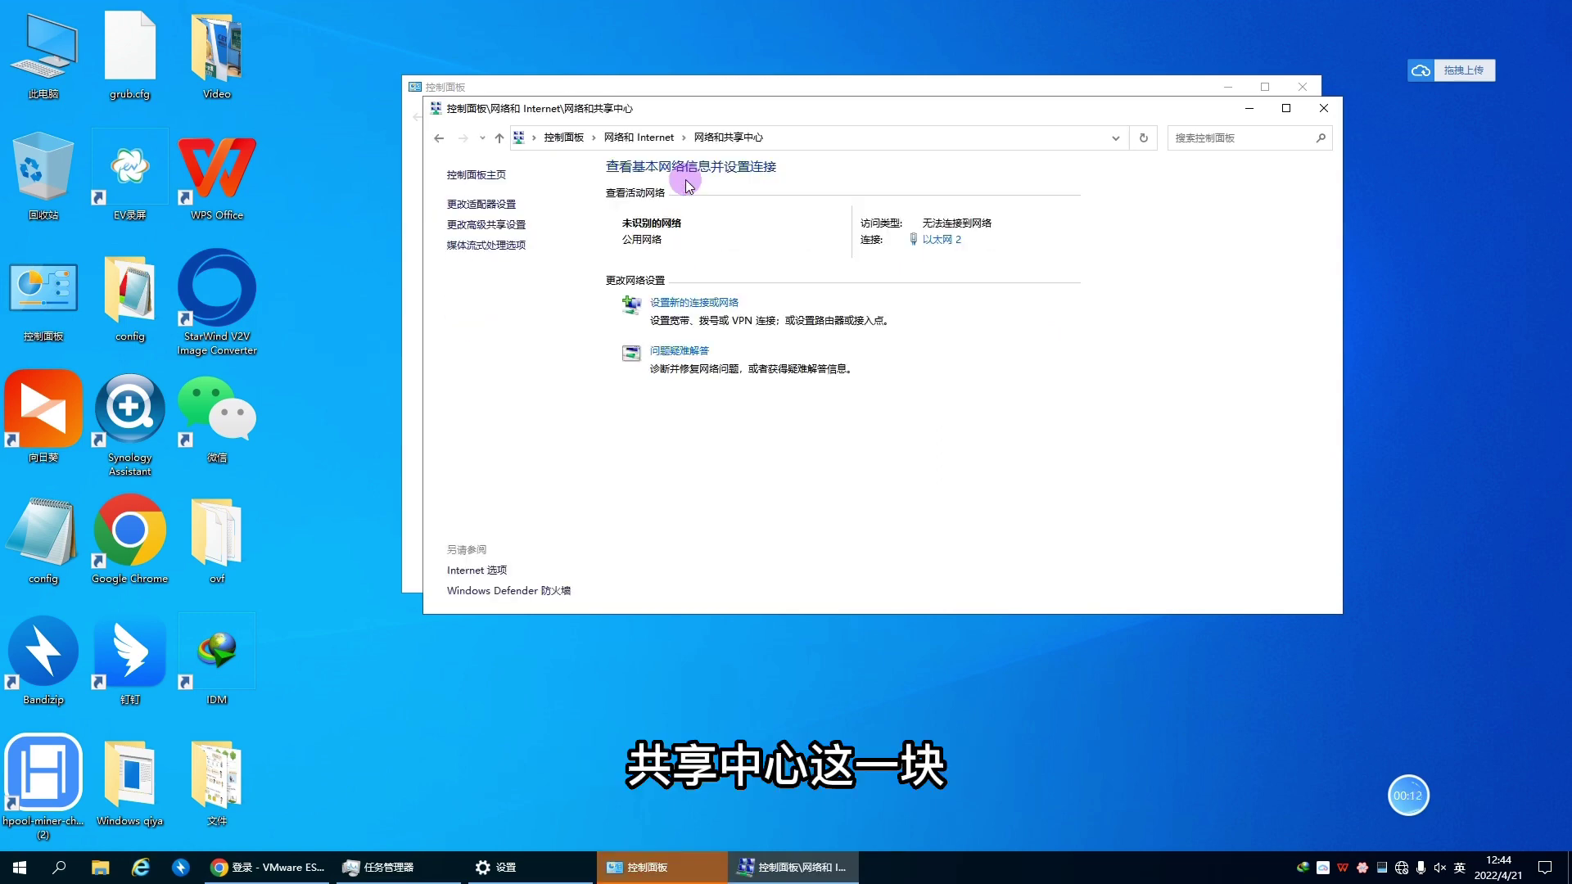
click(940, 246)
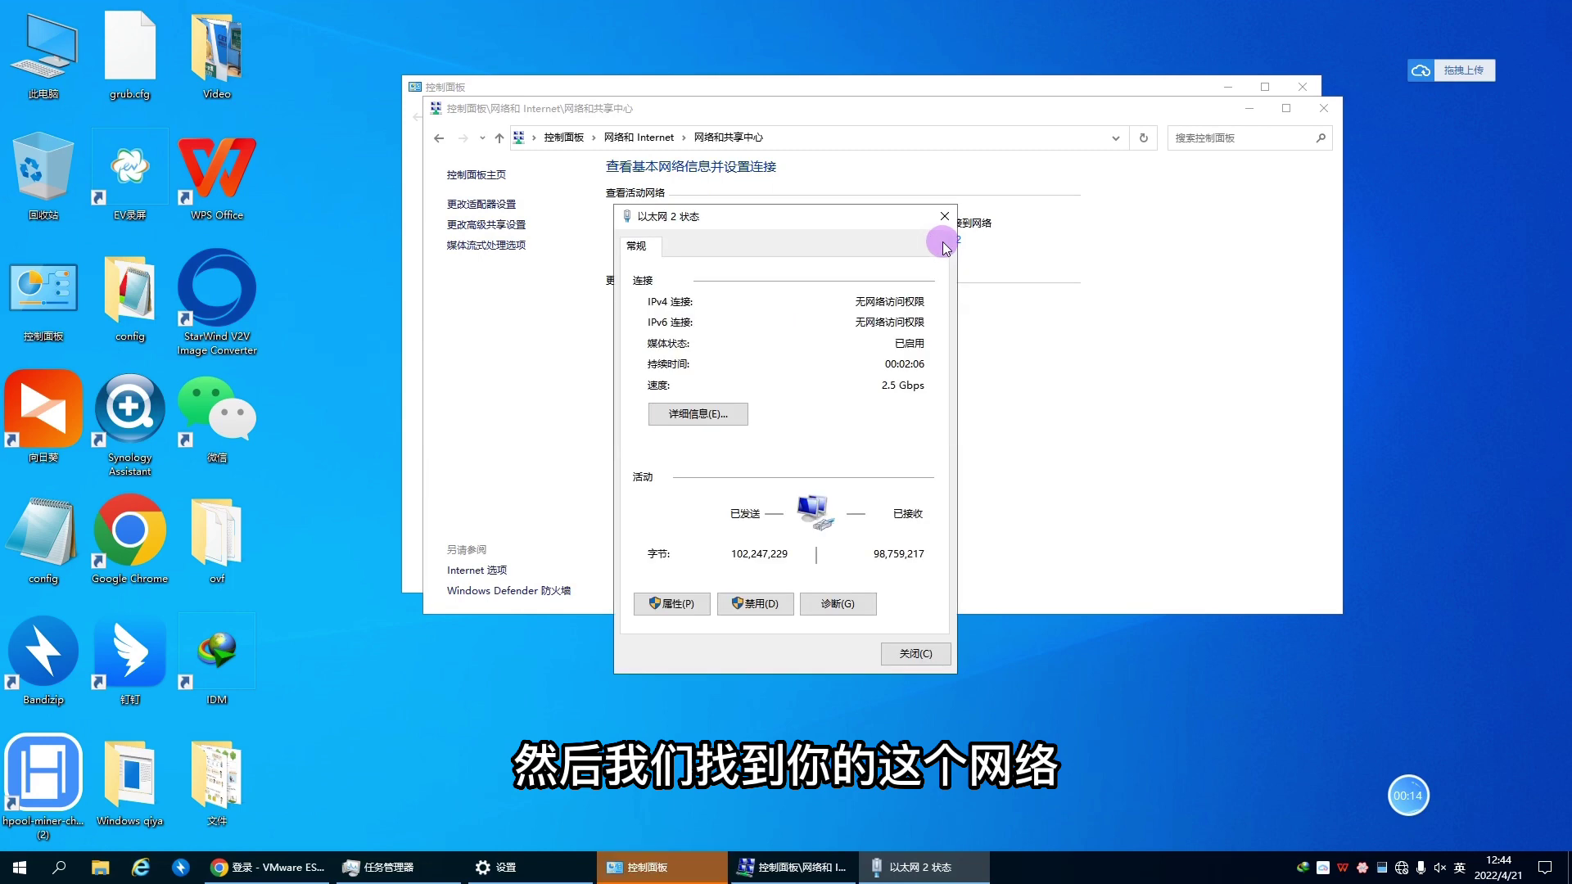
click(679, 606)
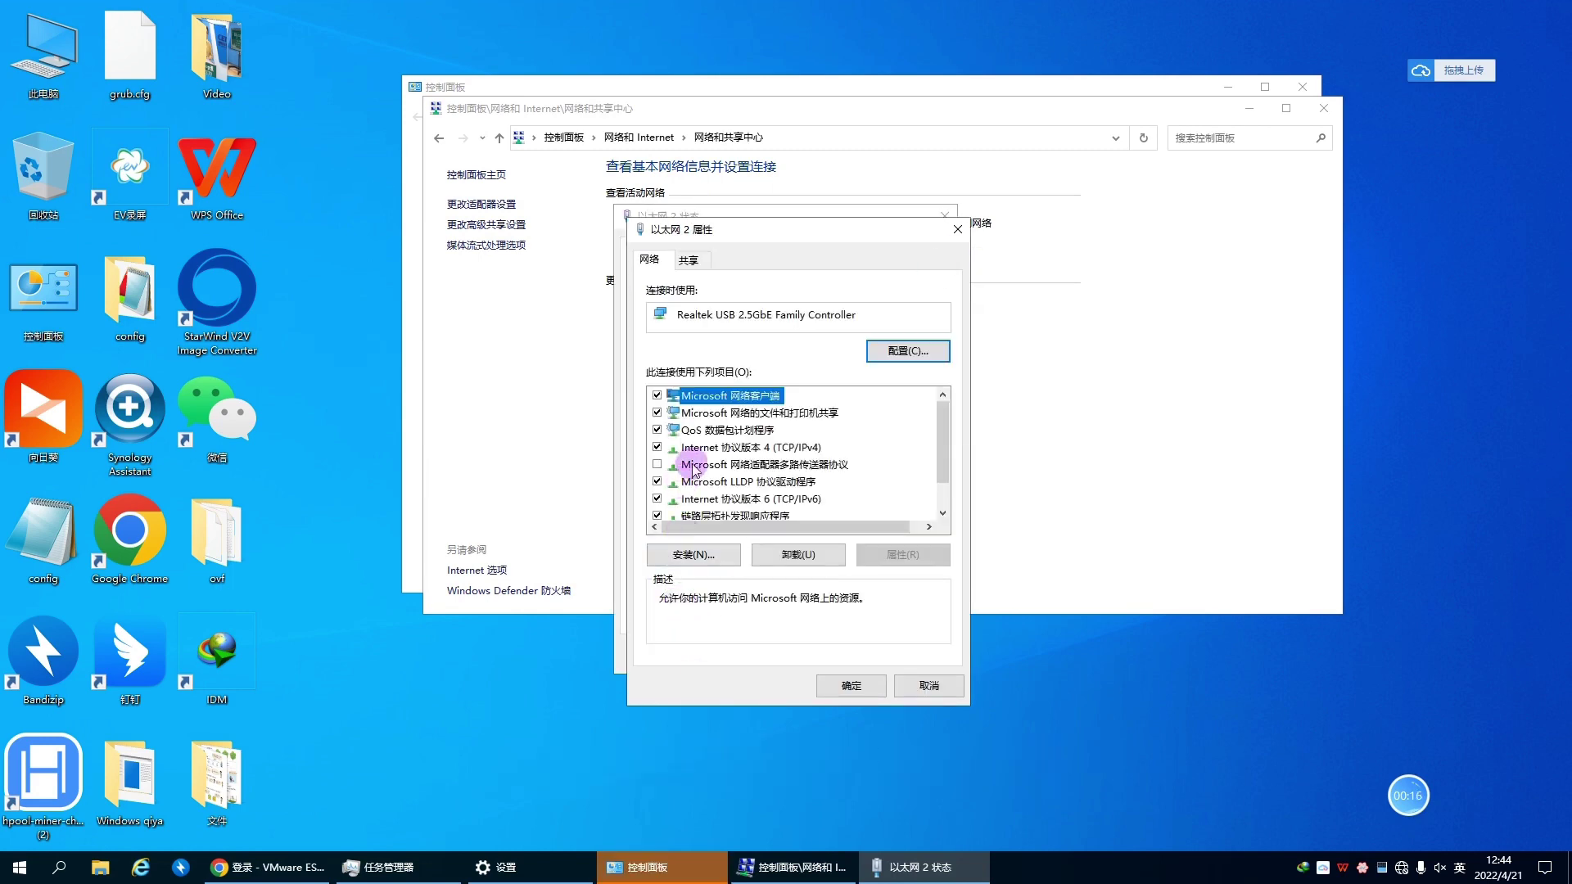
double_click(759, 448)
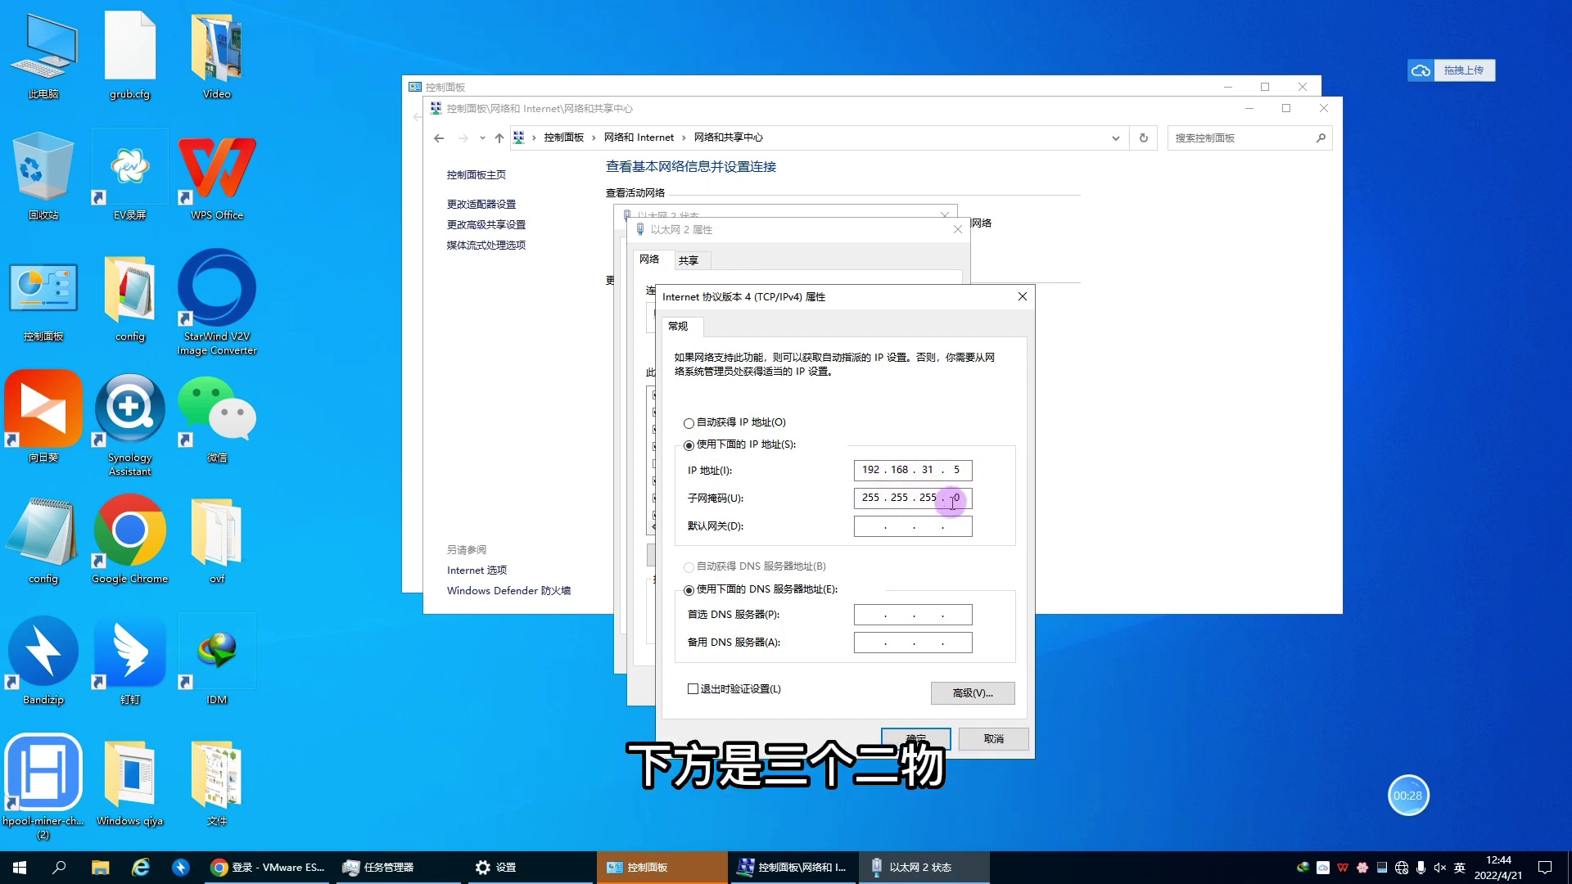
click(915, 738)
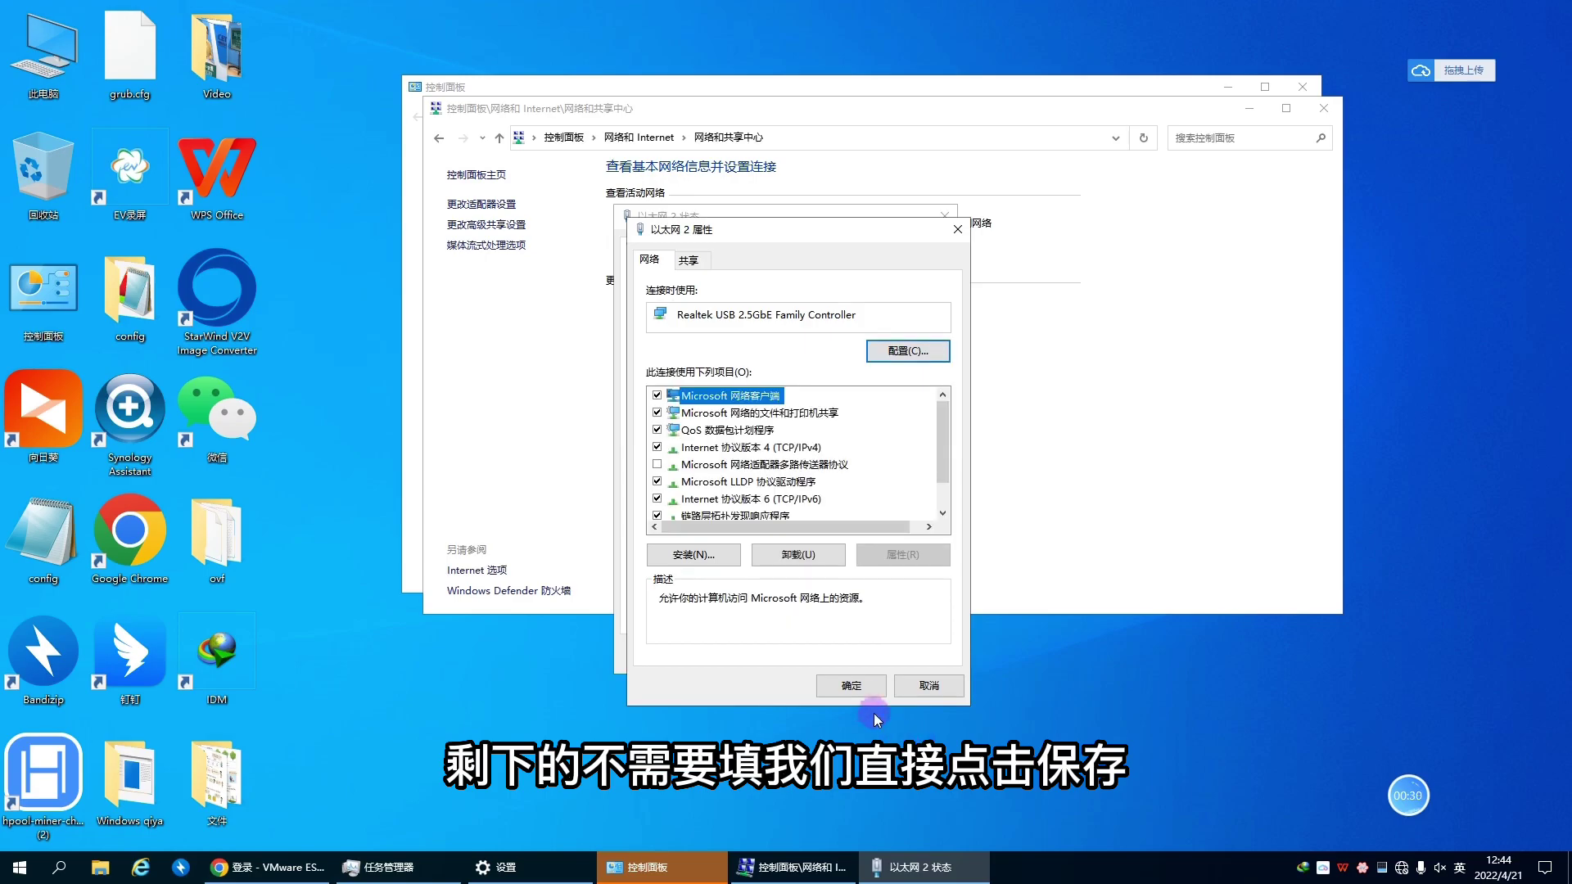
click(862, 691)
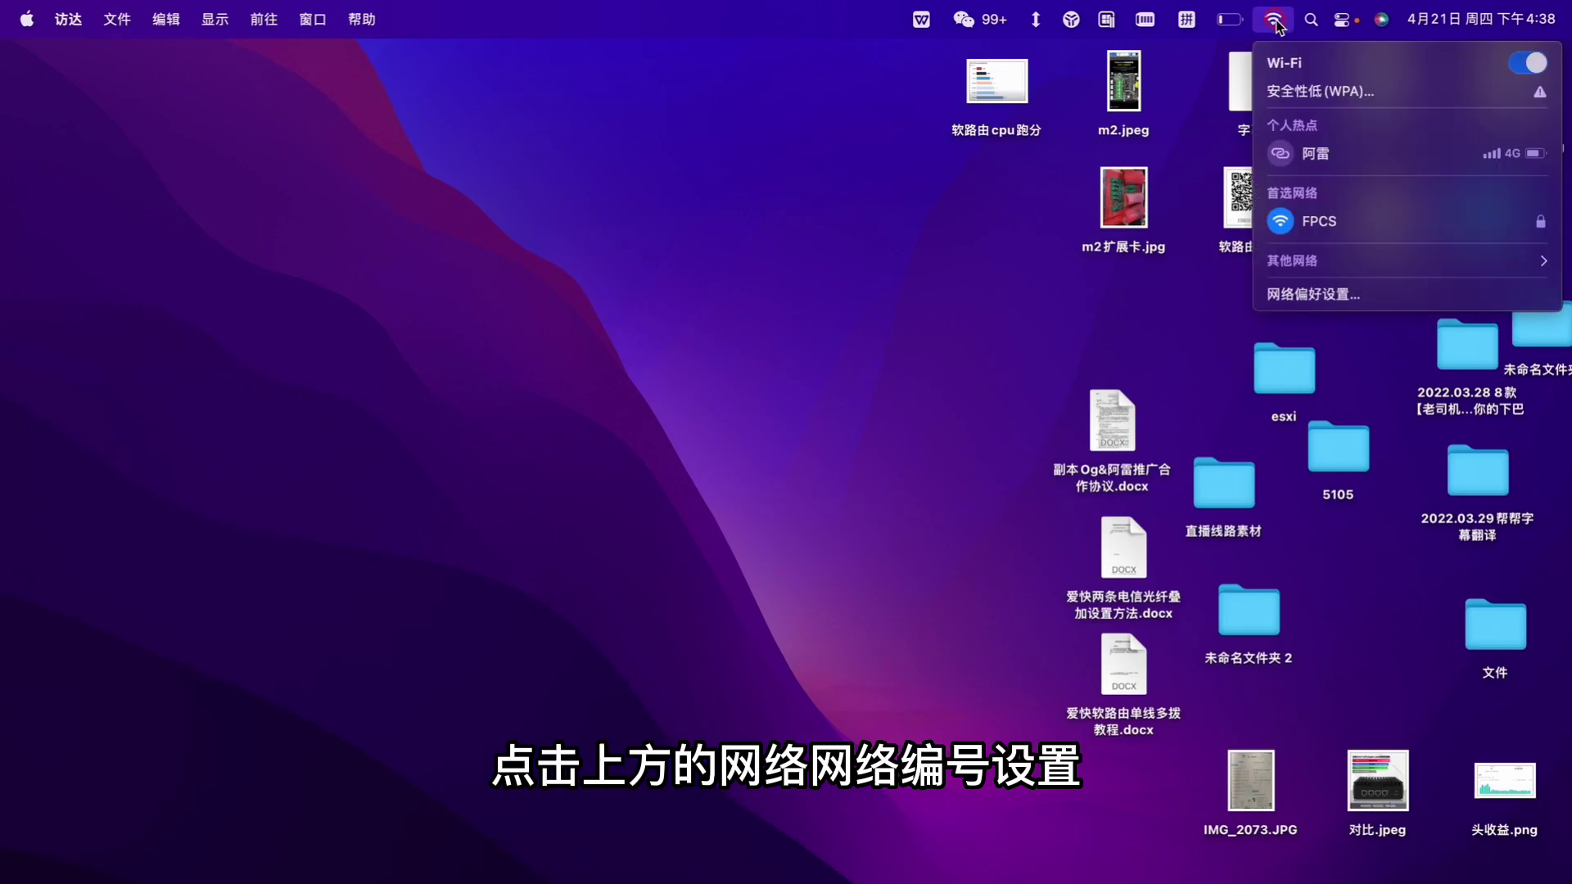
Step: Set the Mac's USB 10/100/1000 LAN adapter to manual IP 192.168.31.5, mask 255.255.255.0
click(1310, 296)
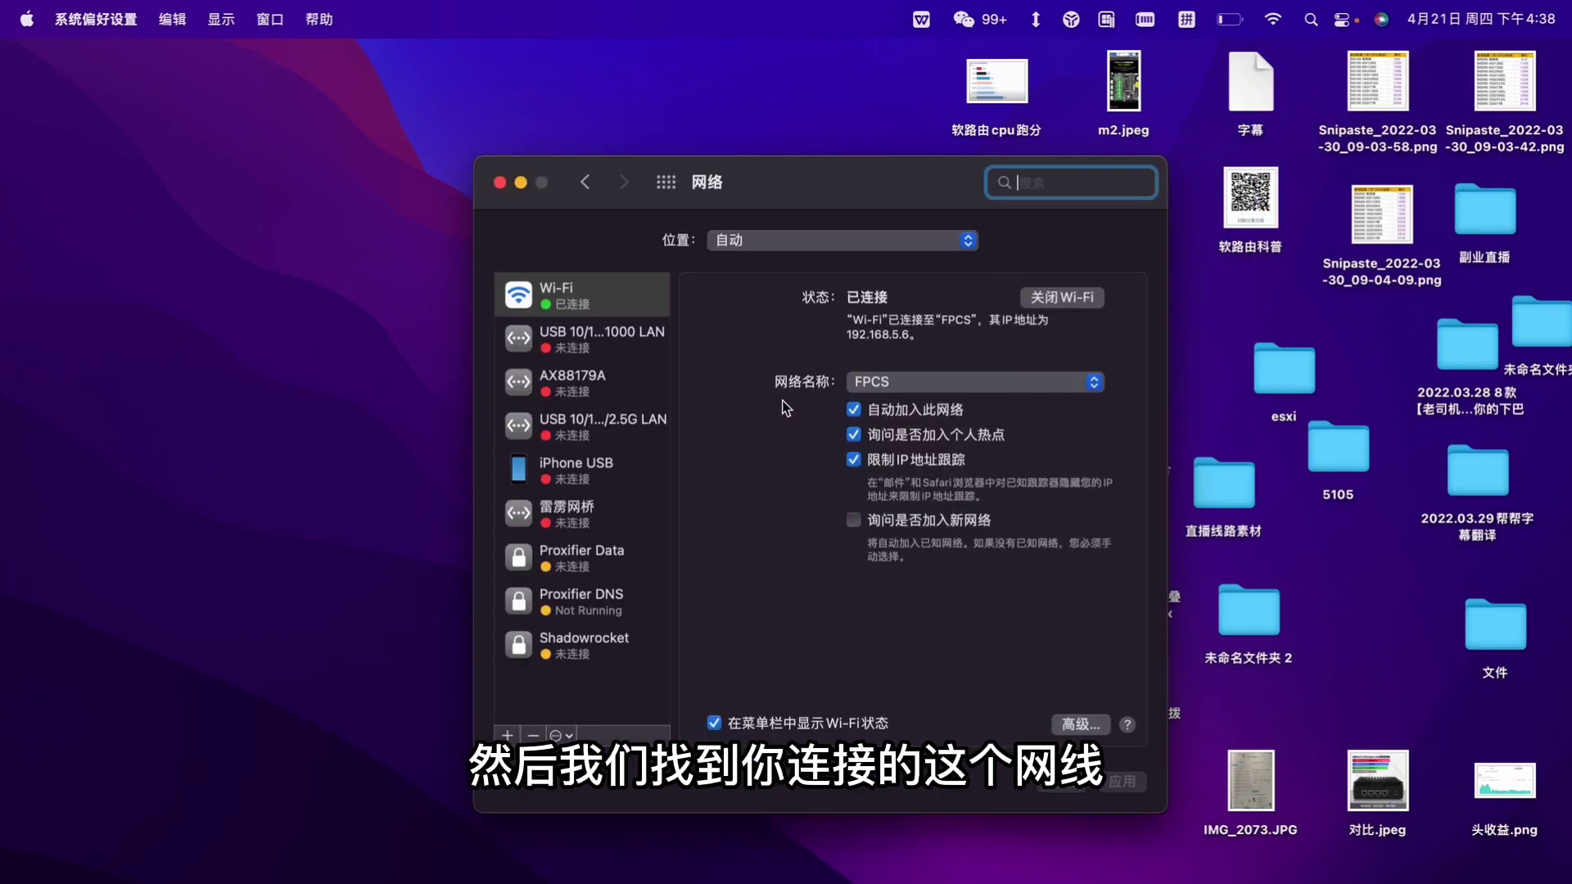
click(588, 342)
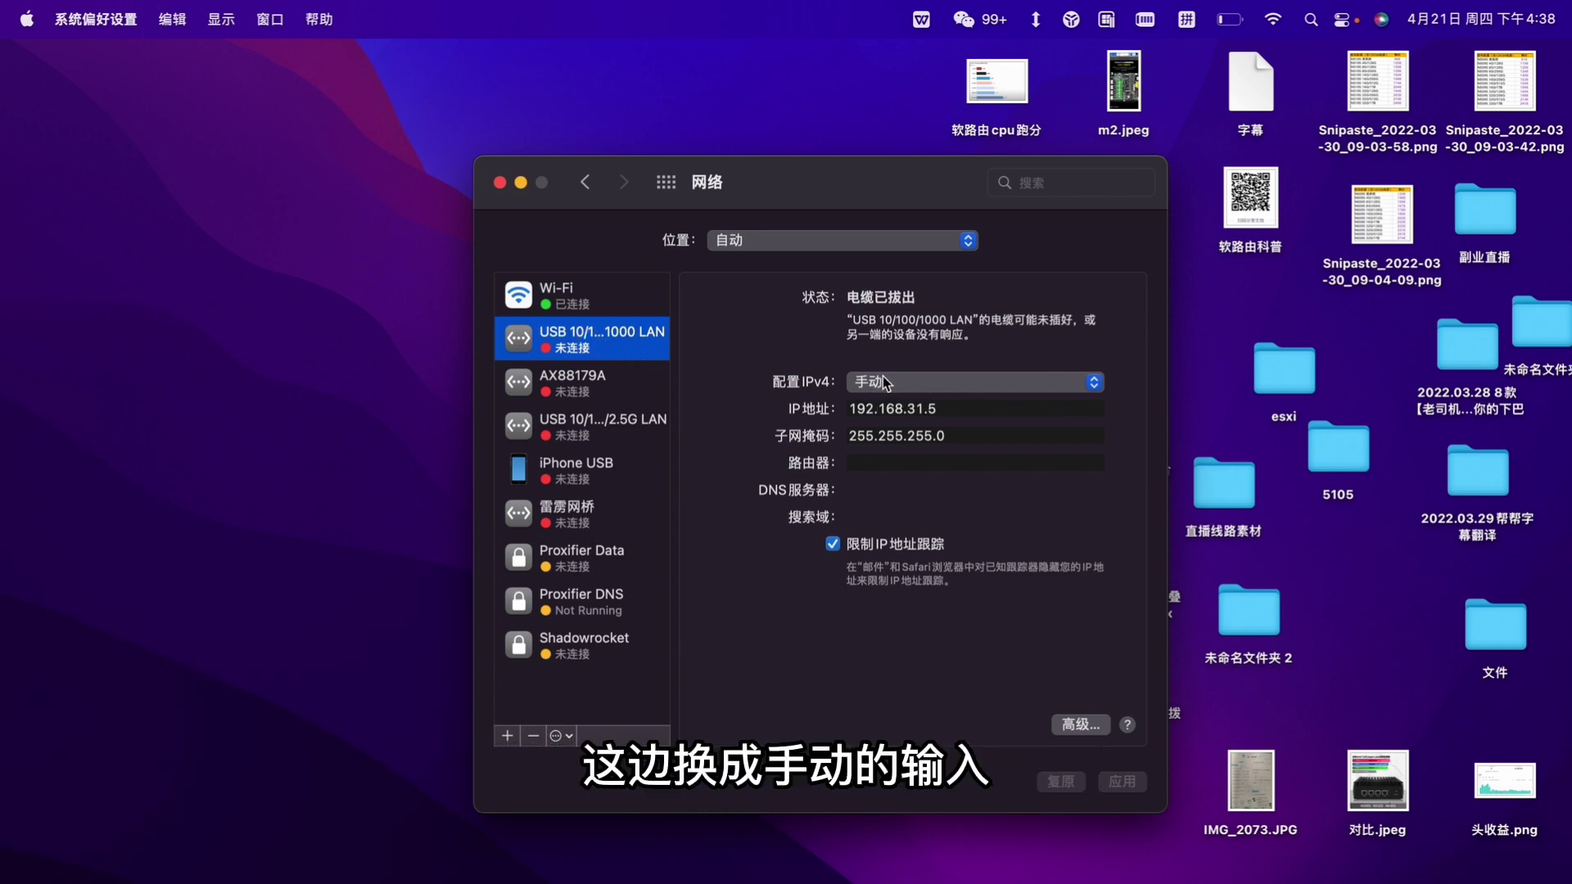
drag(853, 408, 941, 410)
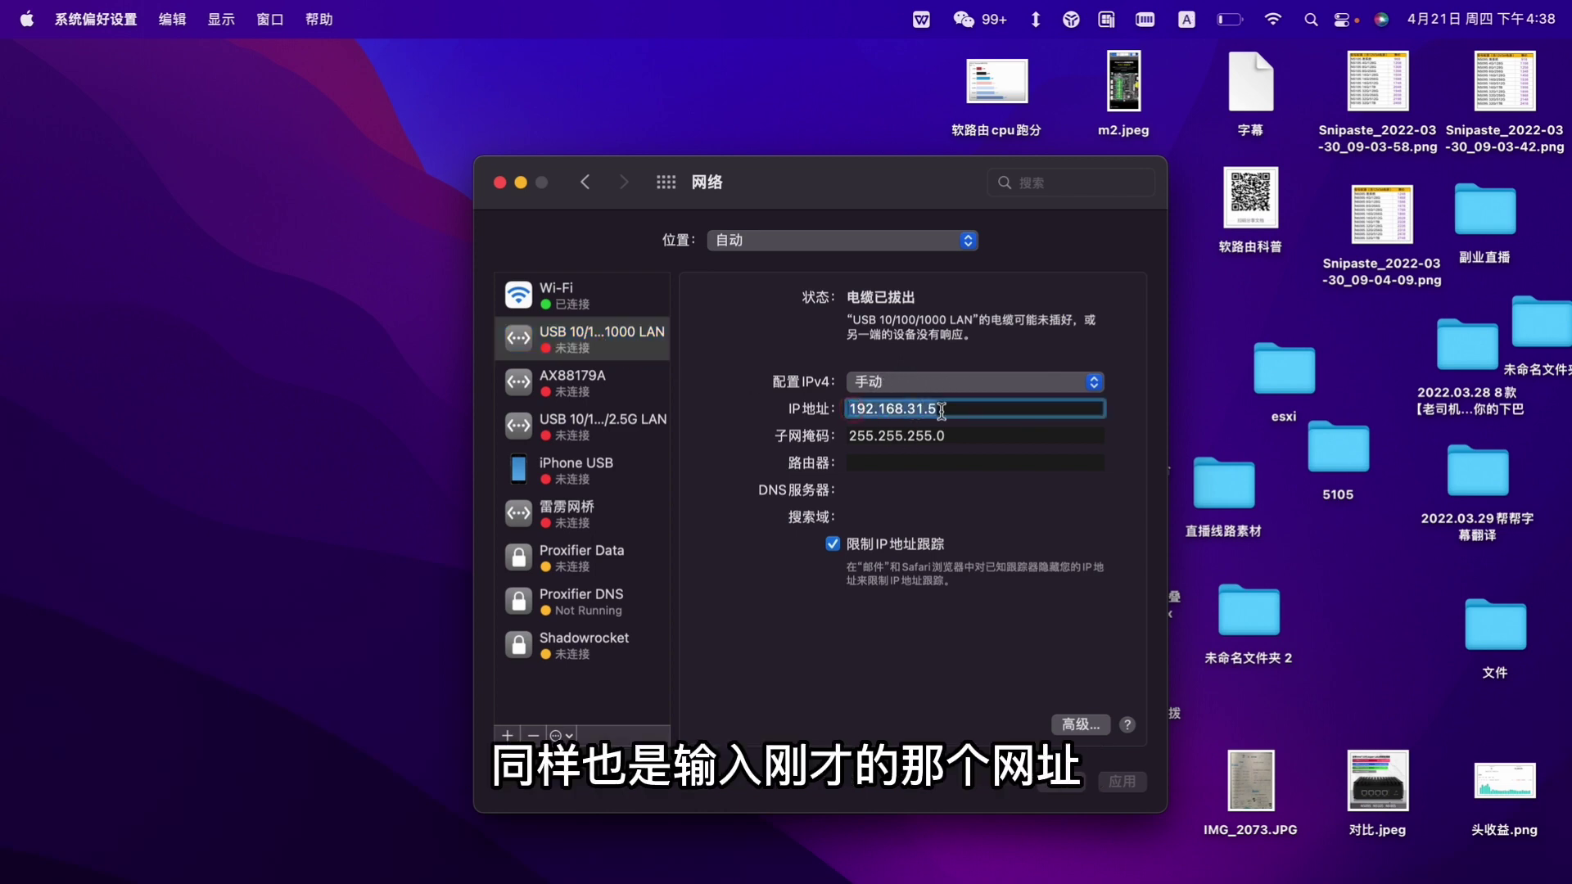
key(Tab)
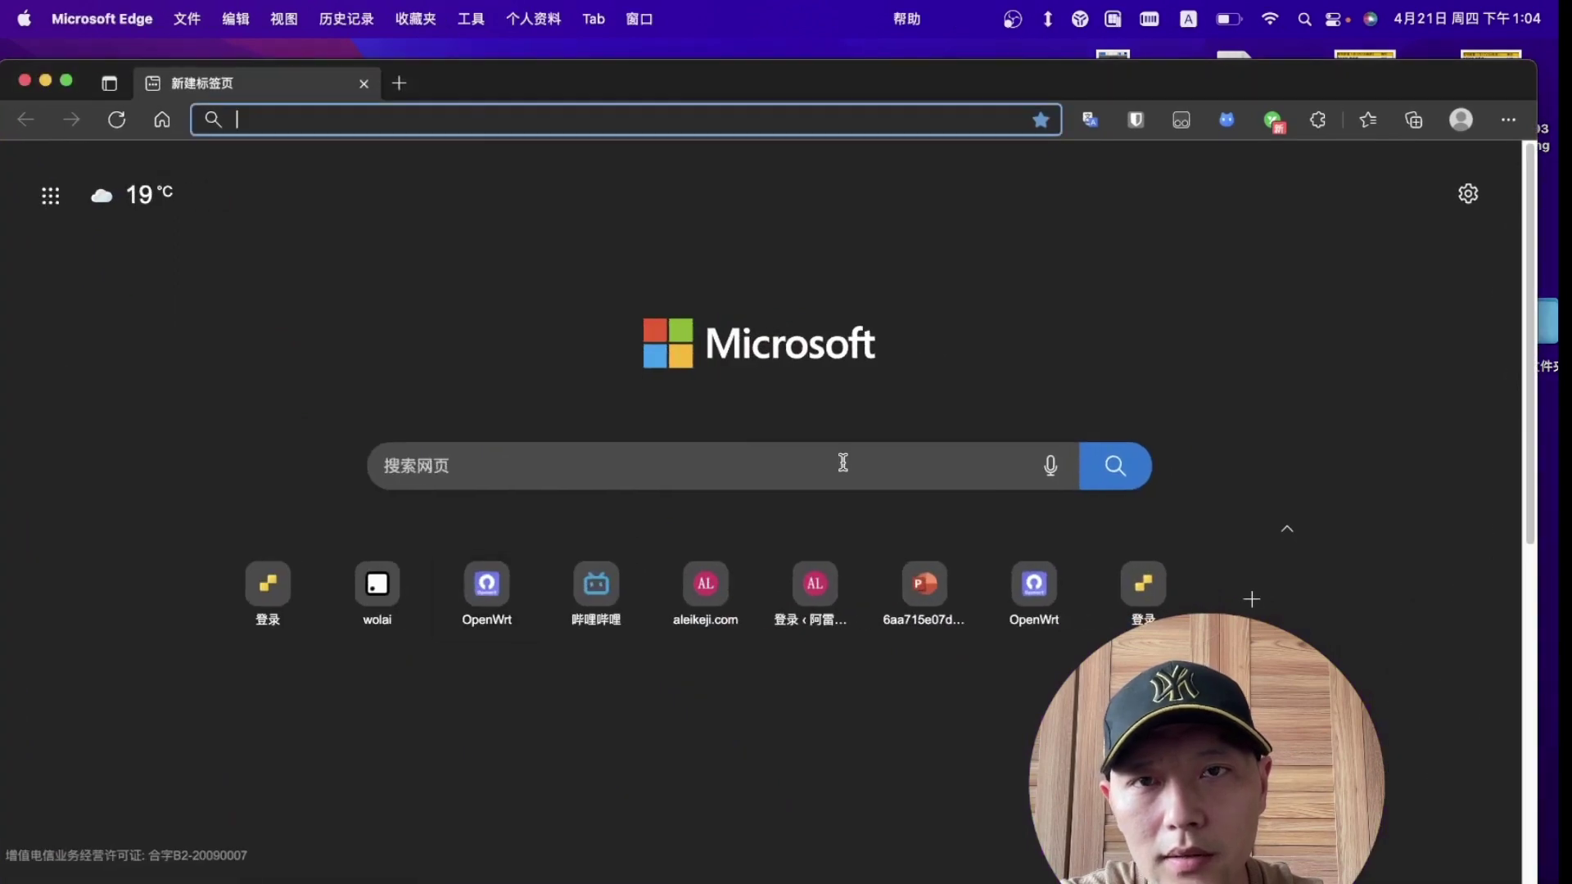
Step: Browse to 192.168.31.31 and log in as root with an empty password
click(479, 125)
text(192.168.31.1)
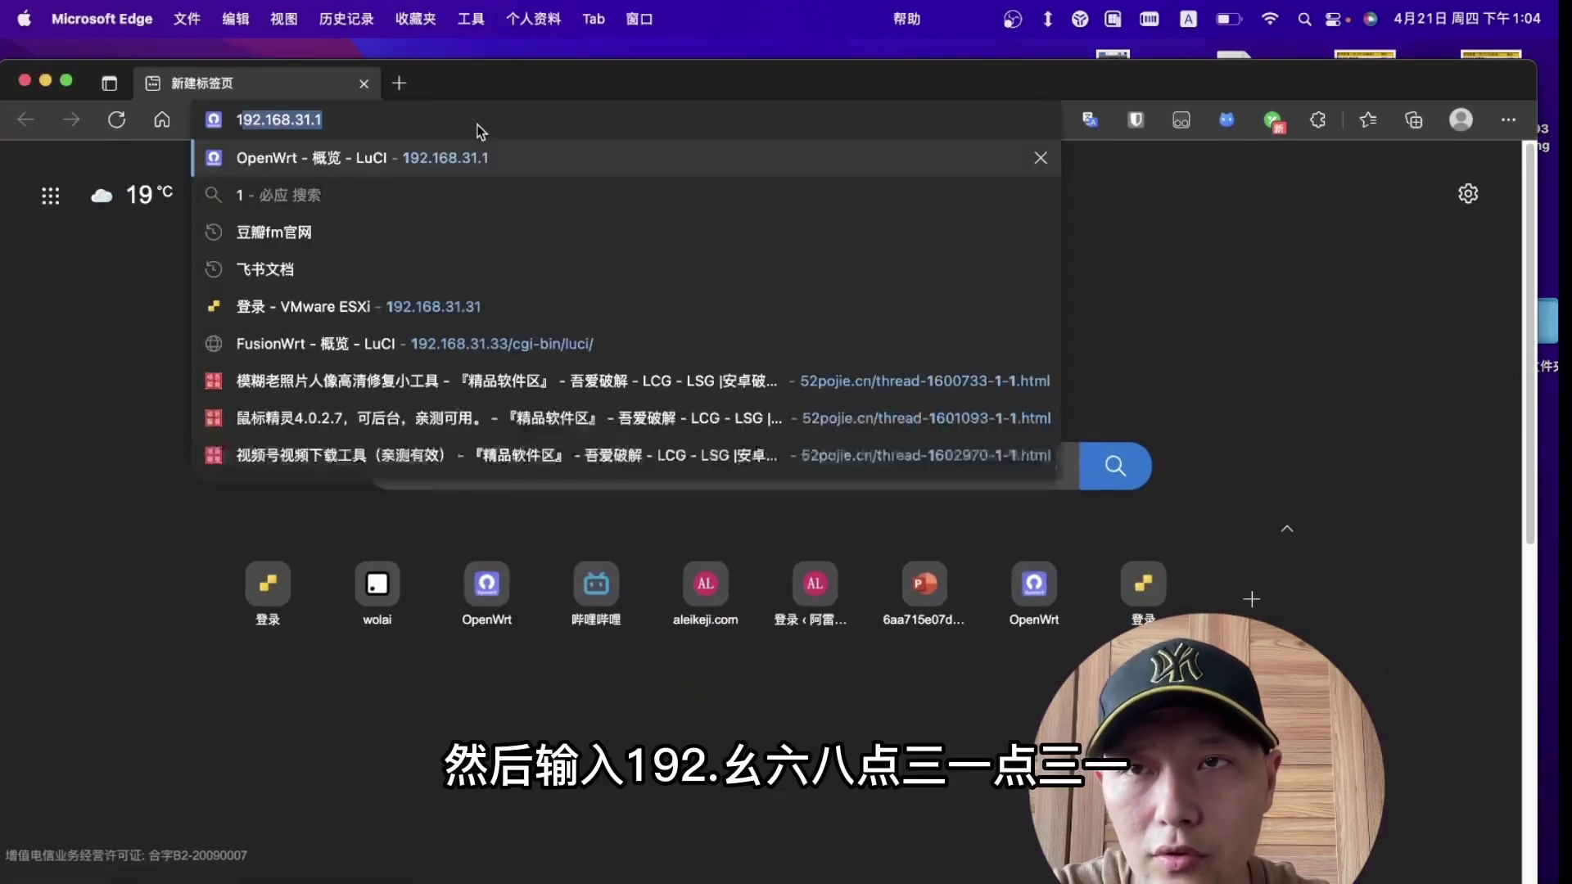
key(BackSpace)
text(31.31)
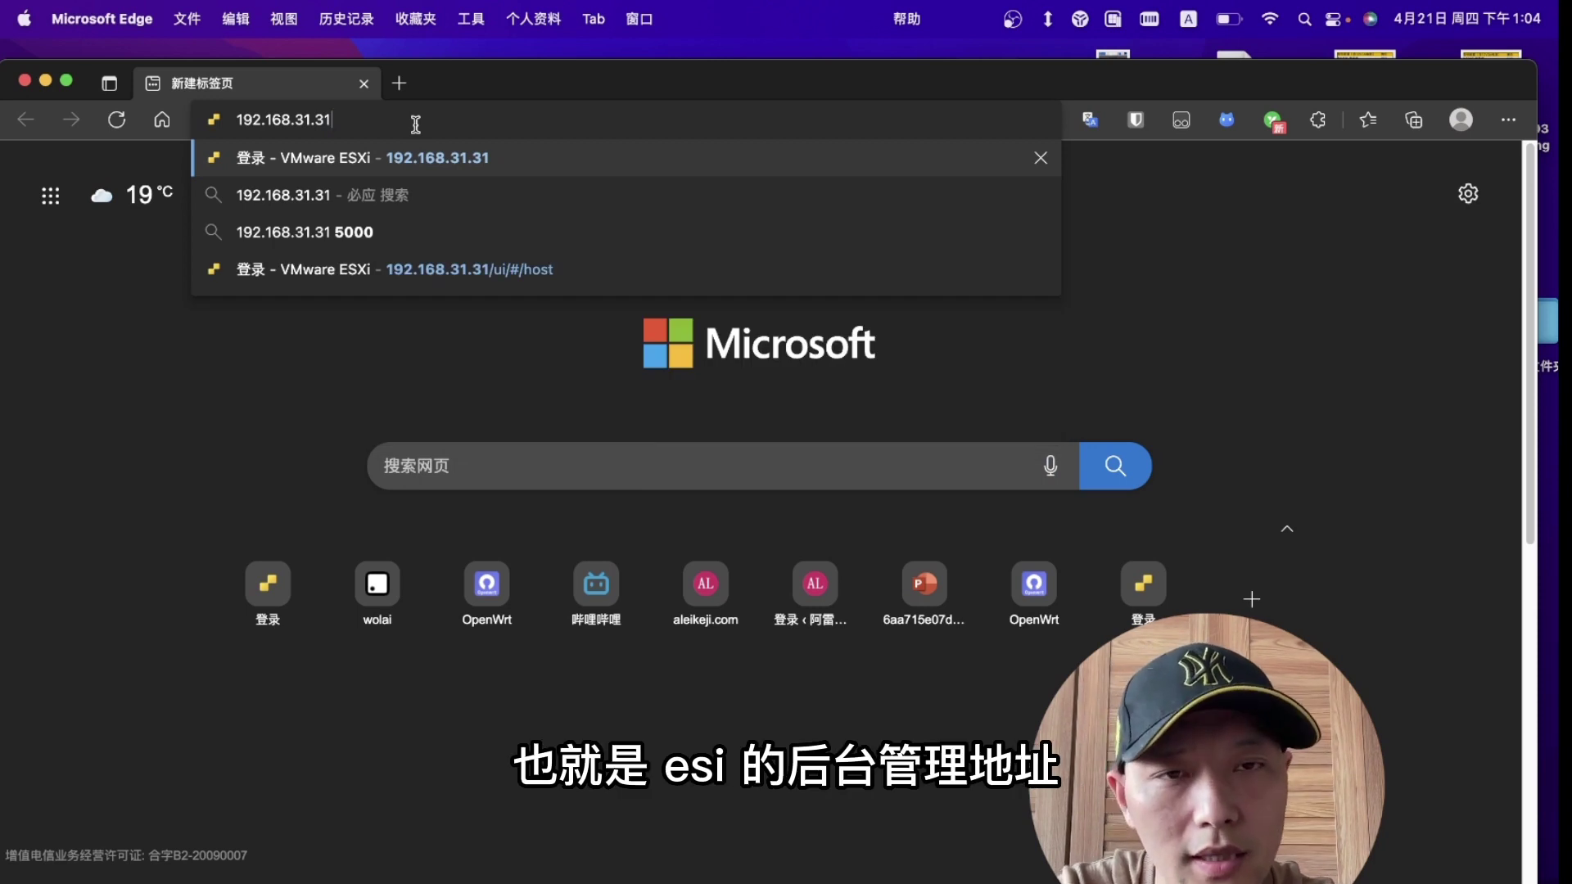
key(Return)
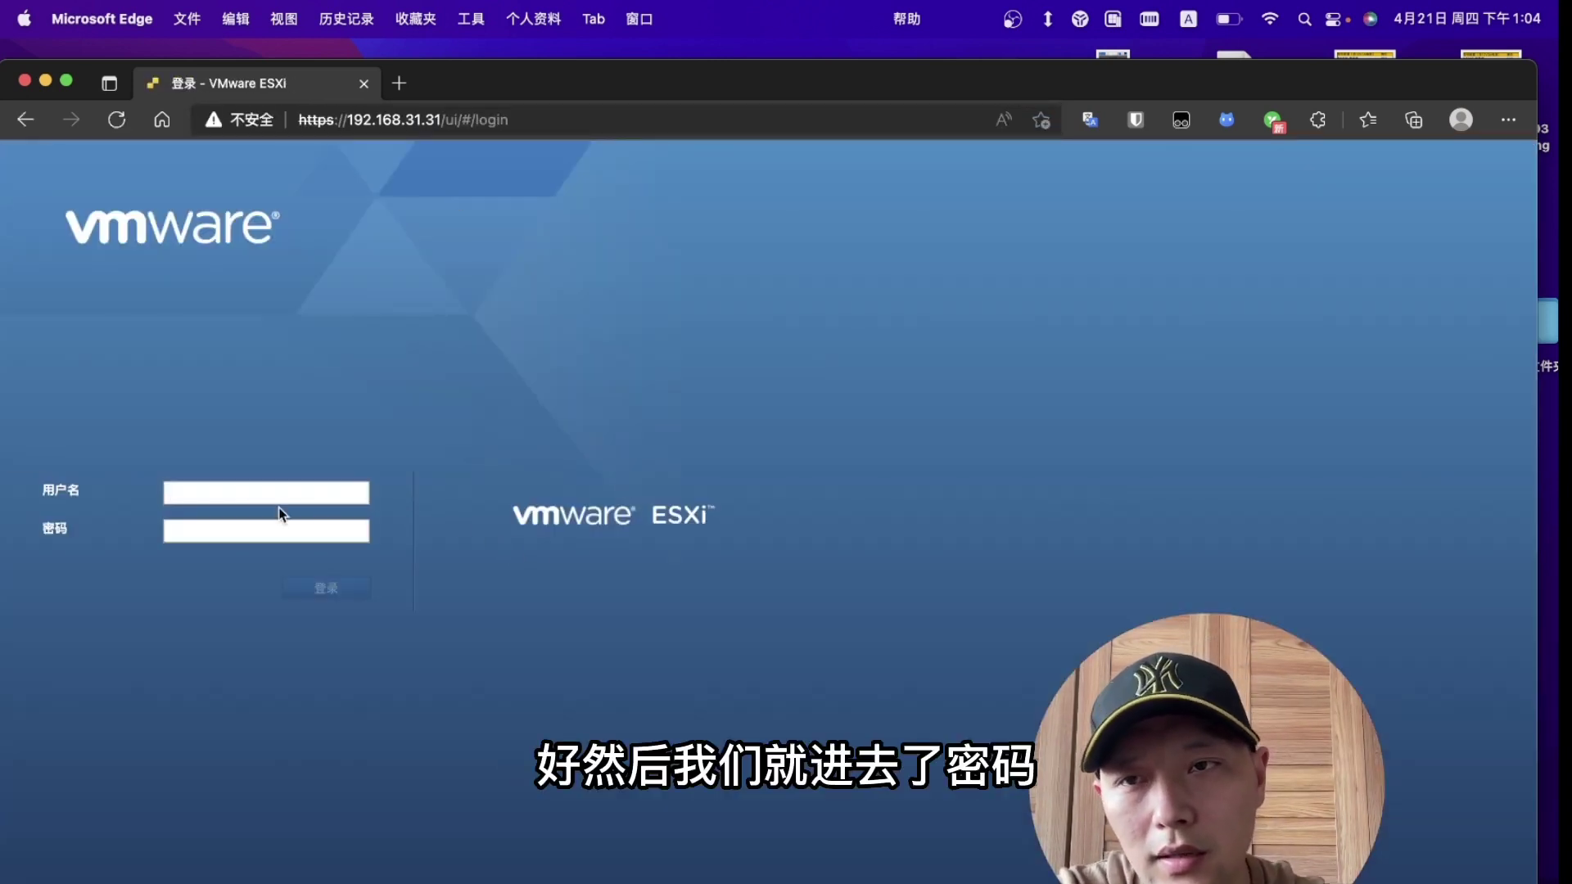
click(262, 494)
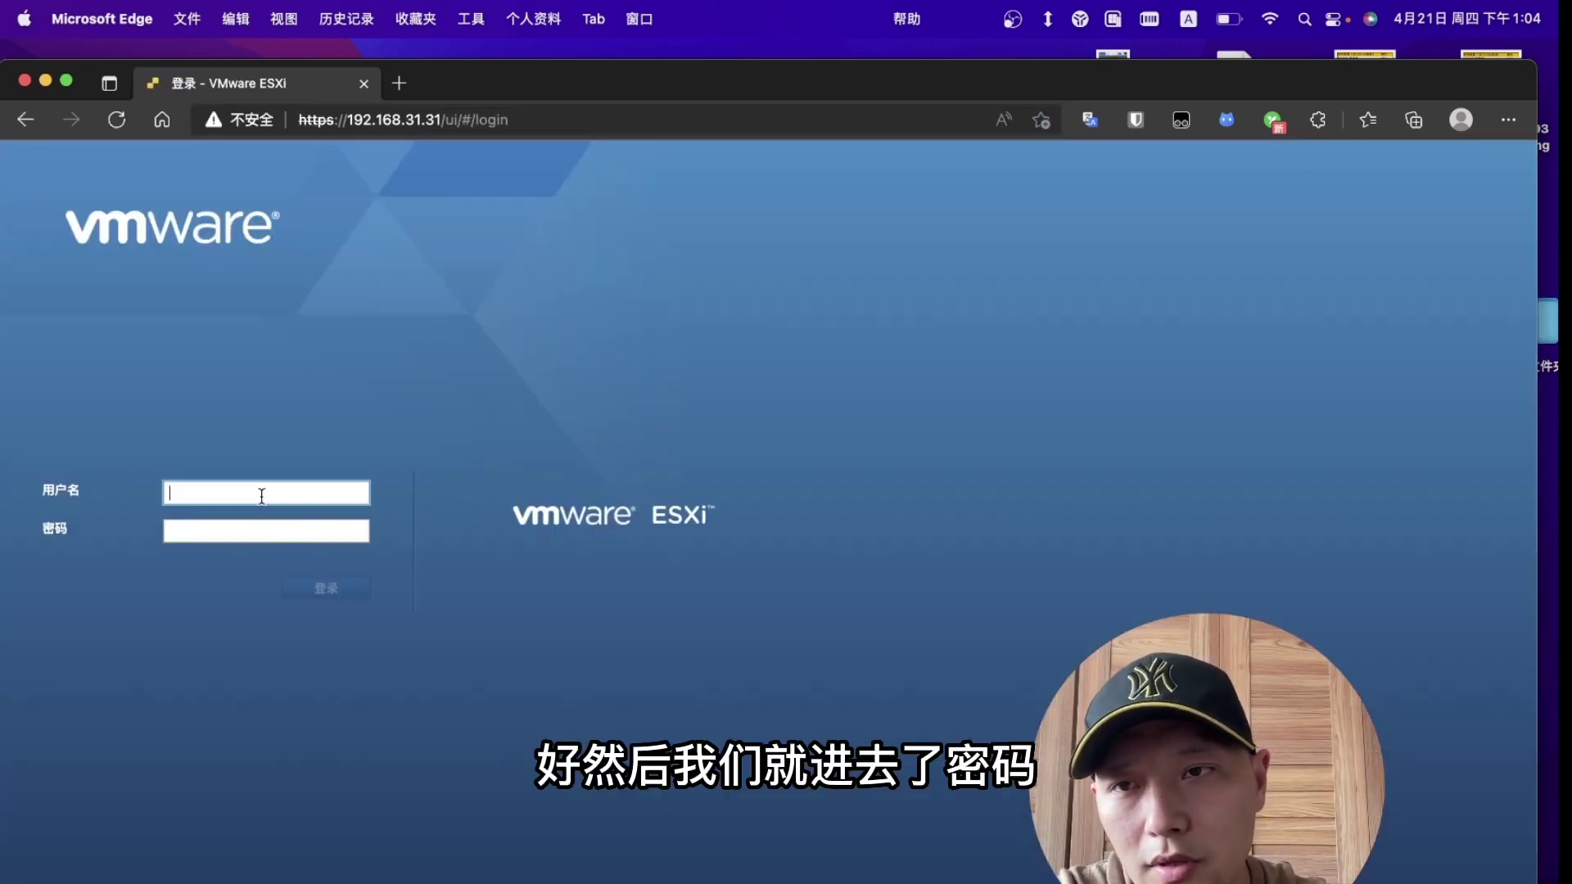
text(root)
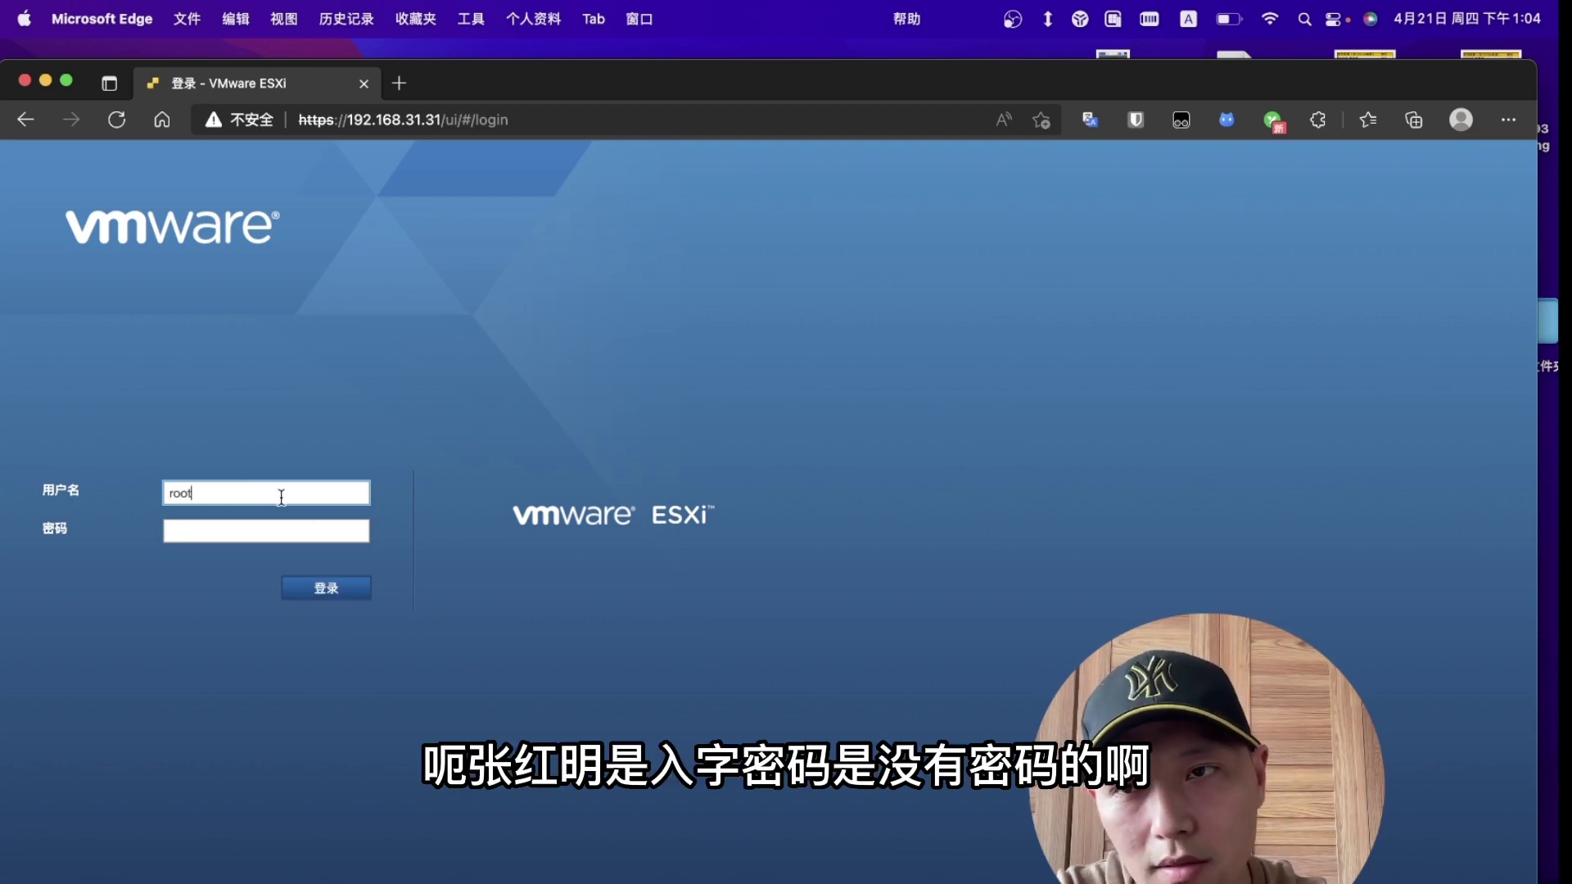
click(326, 586)
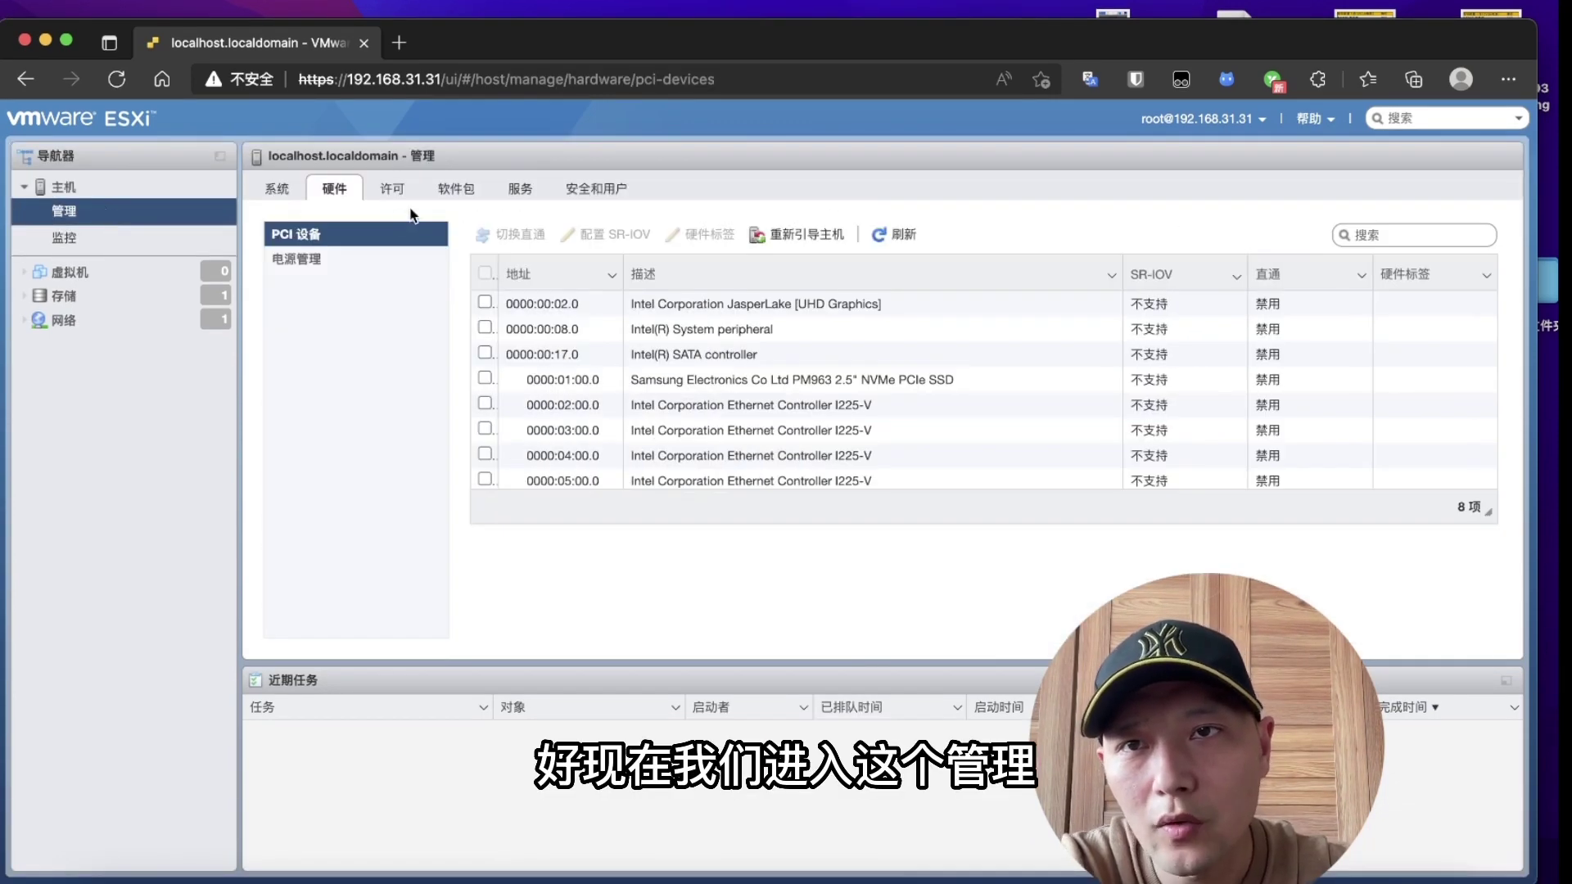
Step: Inspect the Ethernet, Samsung NVMe, SATA and JasperLake UHD Graphics devices for passthrough support
click(586, 414)
click(655, 427)
click(819, 453)
click(835, 478)
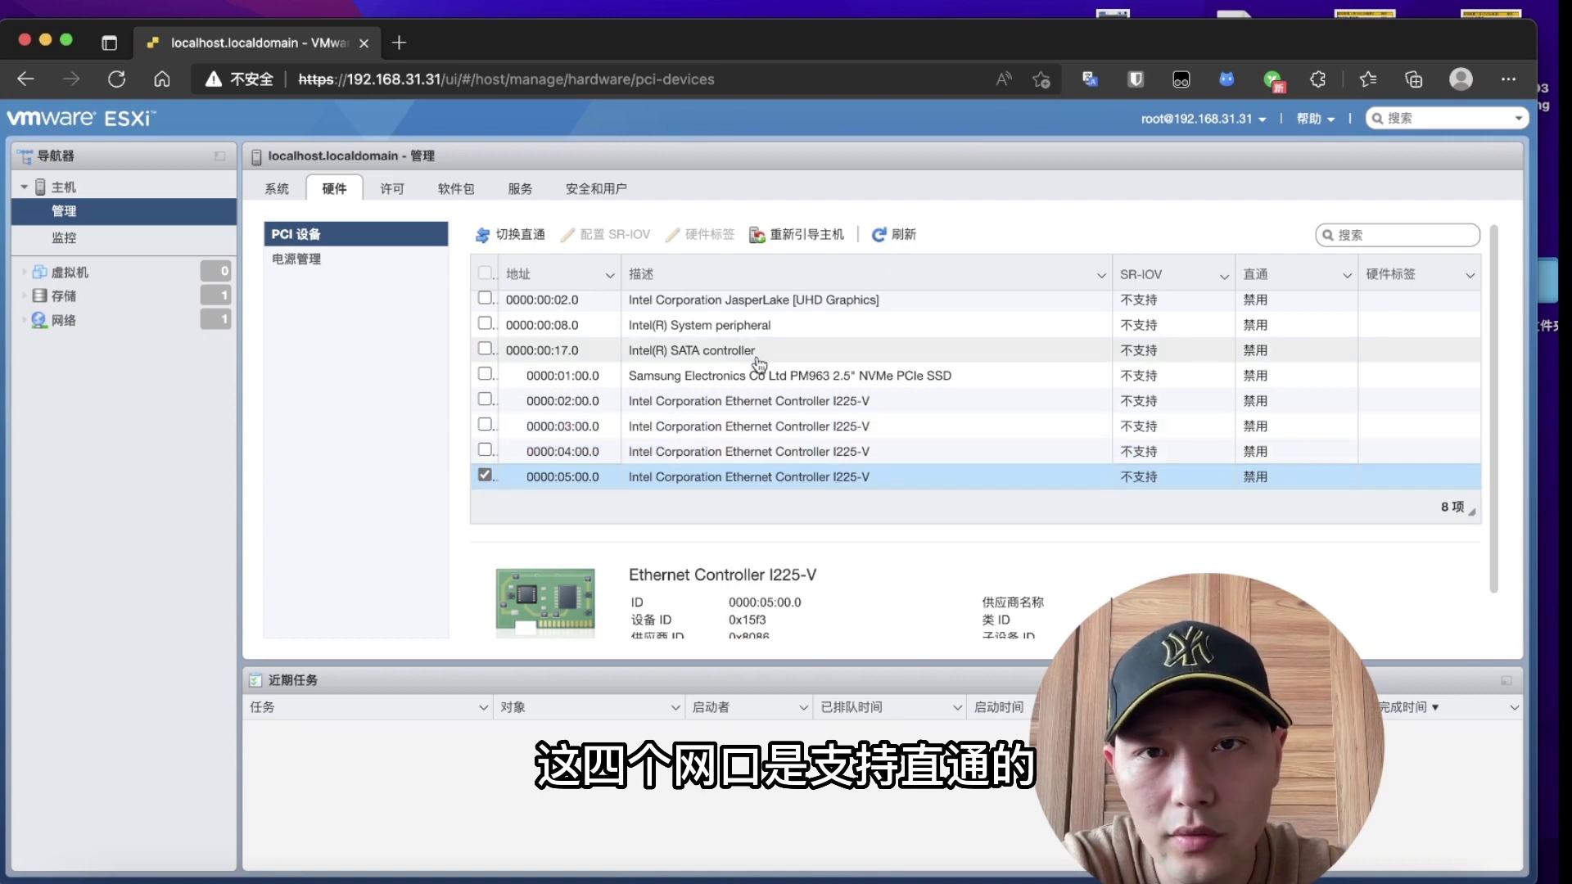
click(765, 379)
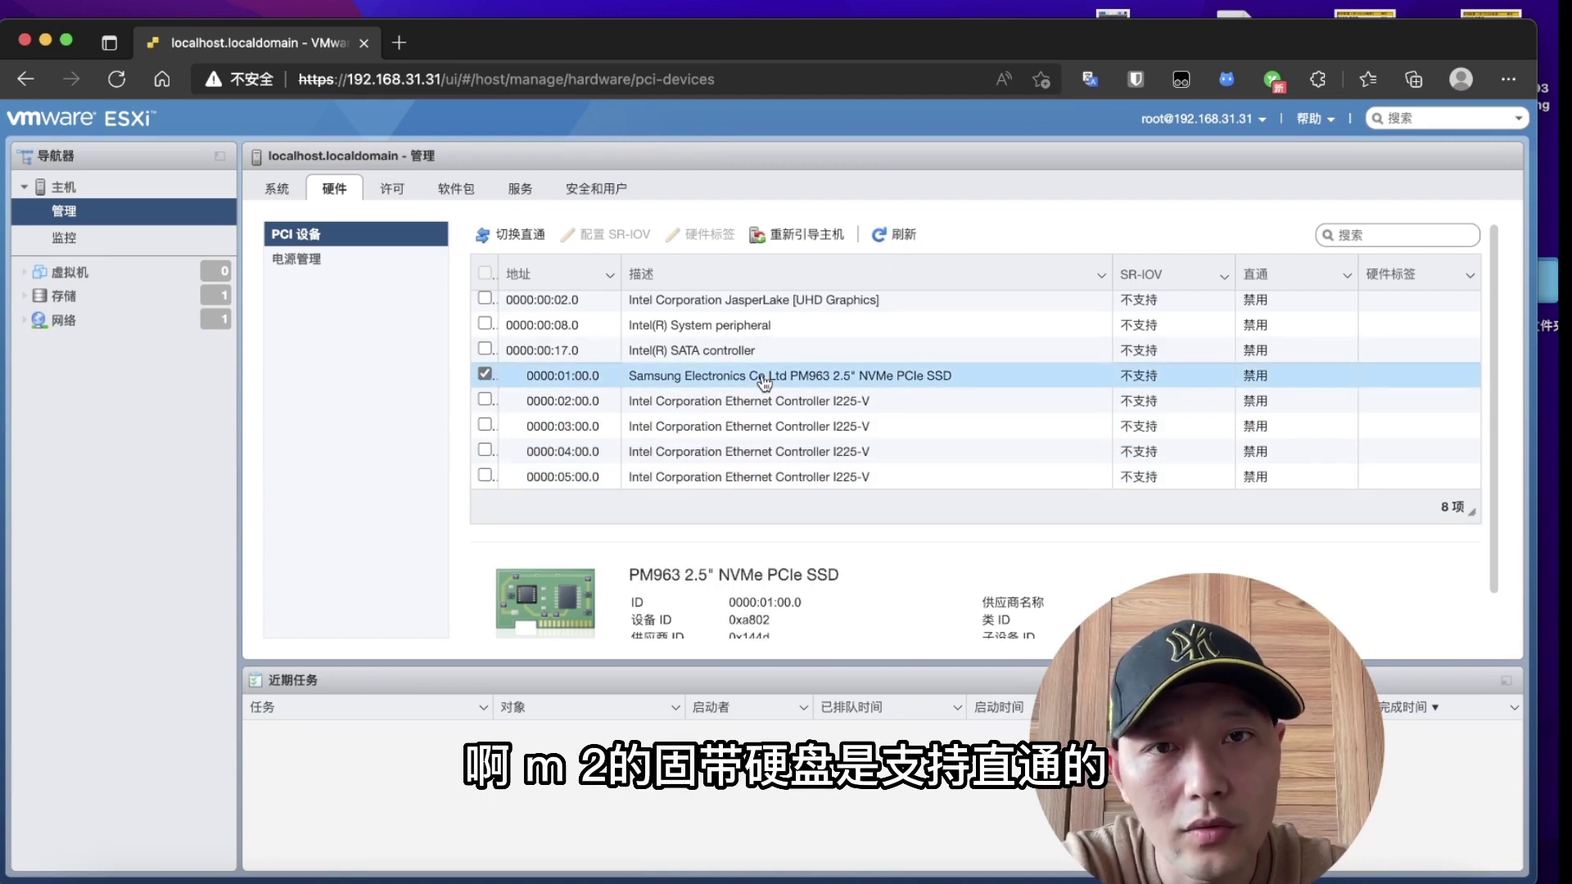
click(811, 352)
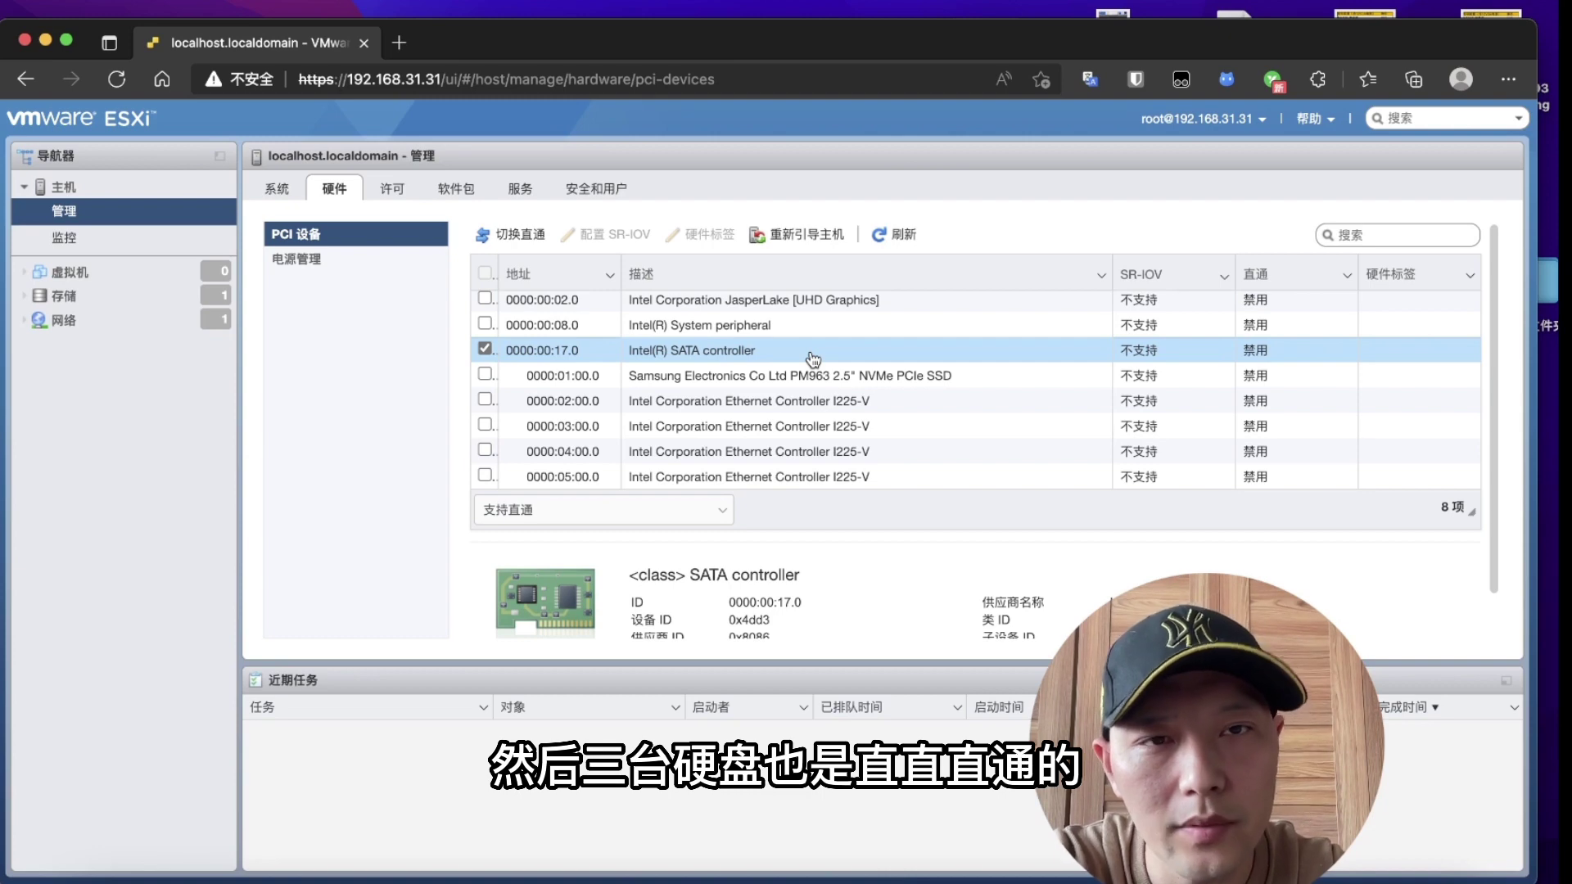
click(775, 305)
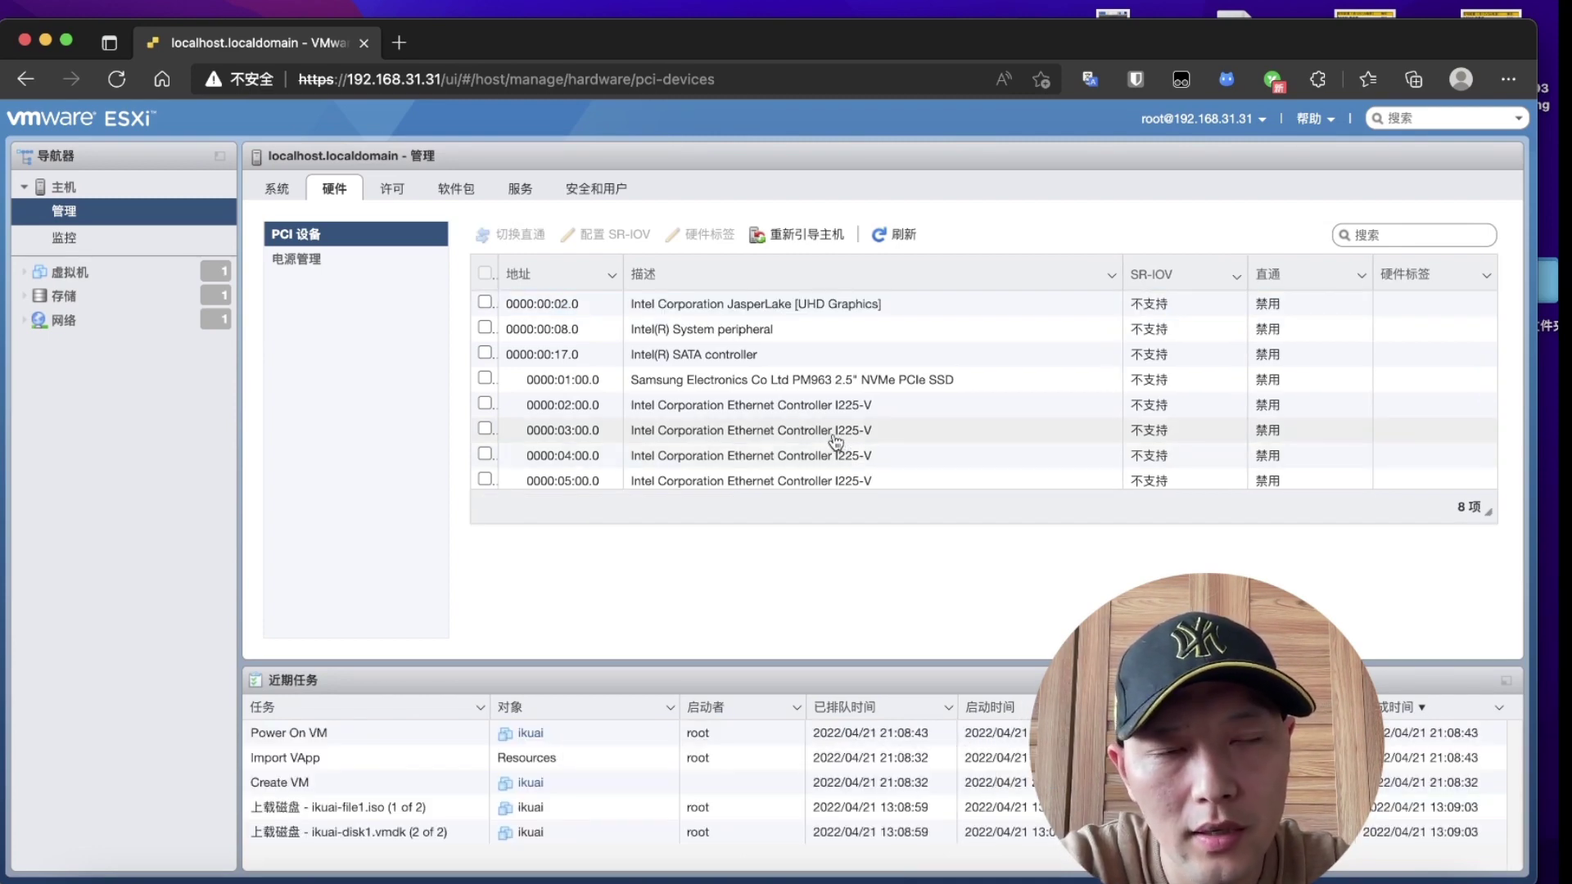
Step: Enable passthrough on I225-V controllers 0000:03:00.0, 04:00.0 and 05:00.0, then review 03:00.0 details
click(486, 432)
click(486, 454)
click(488, 479)
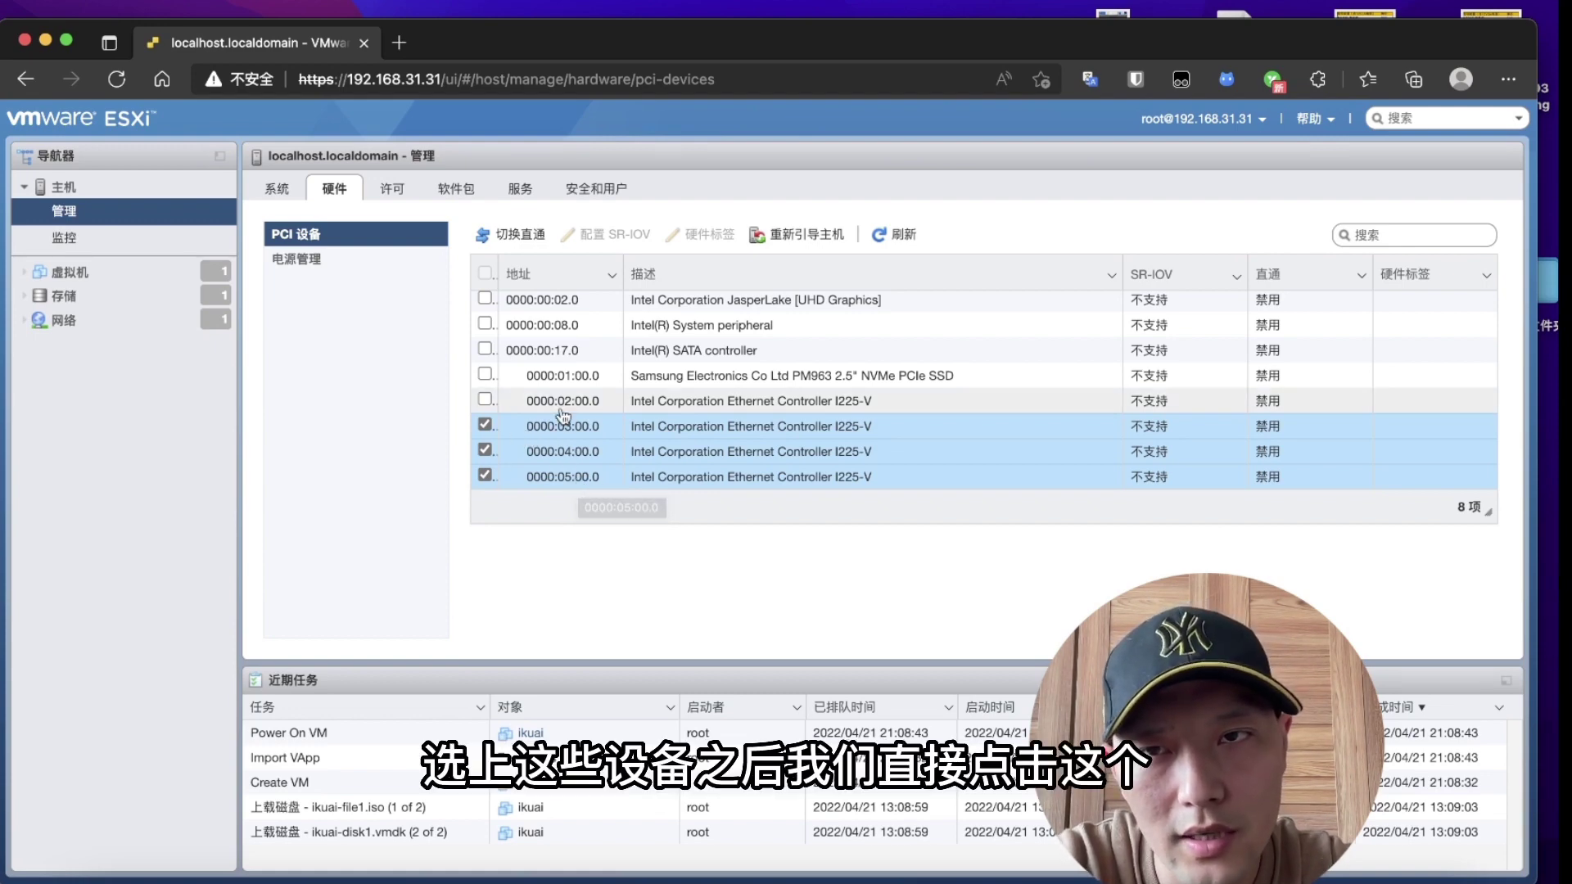
click(509, 240)
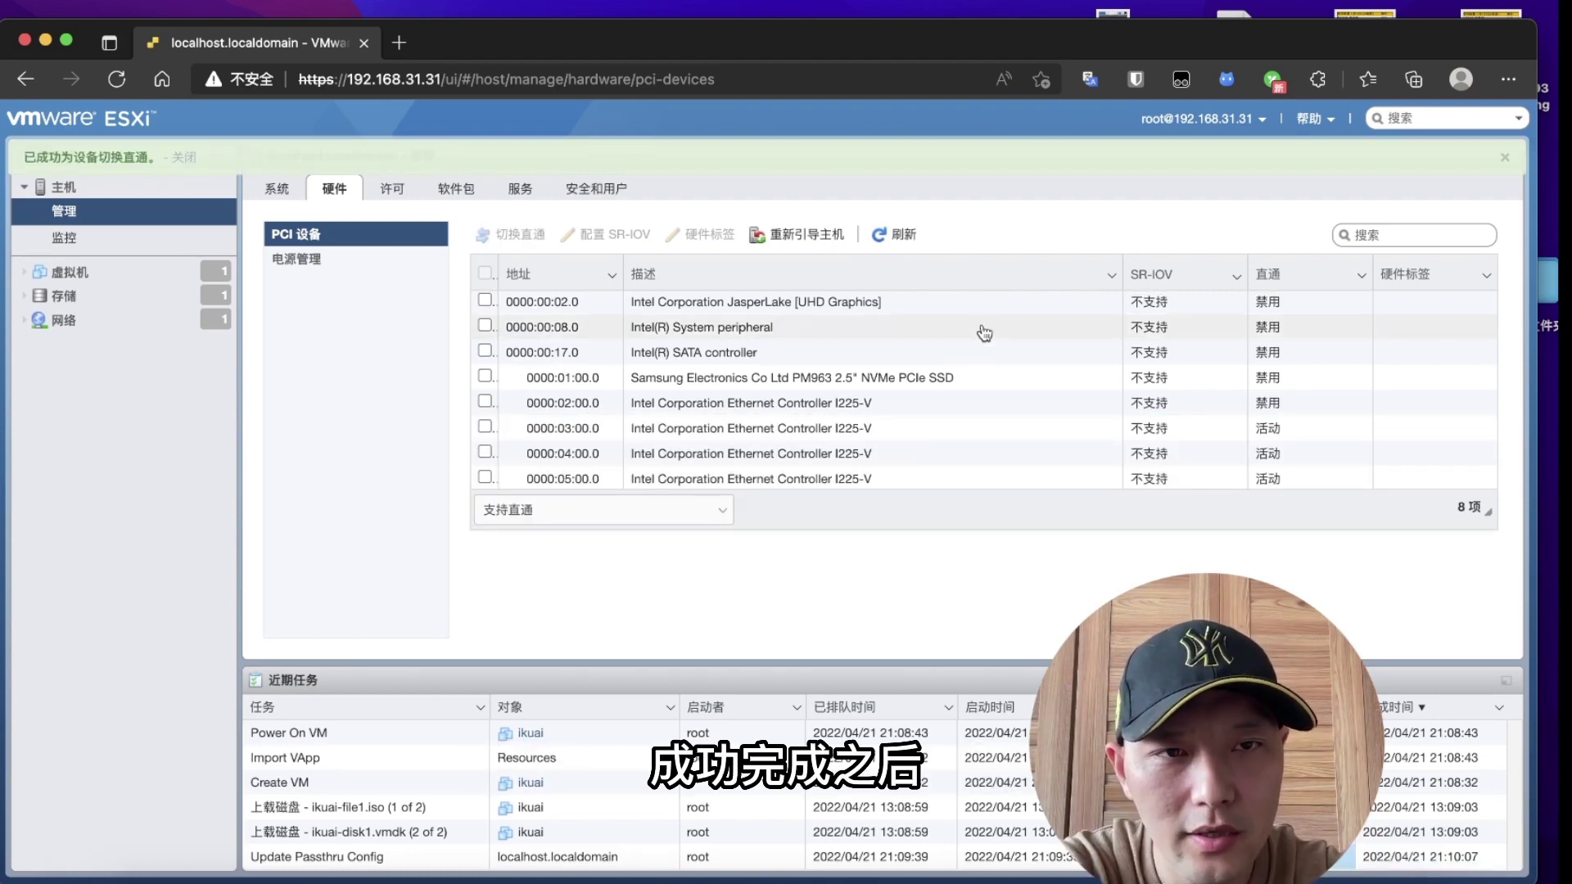
click(1164, 434)
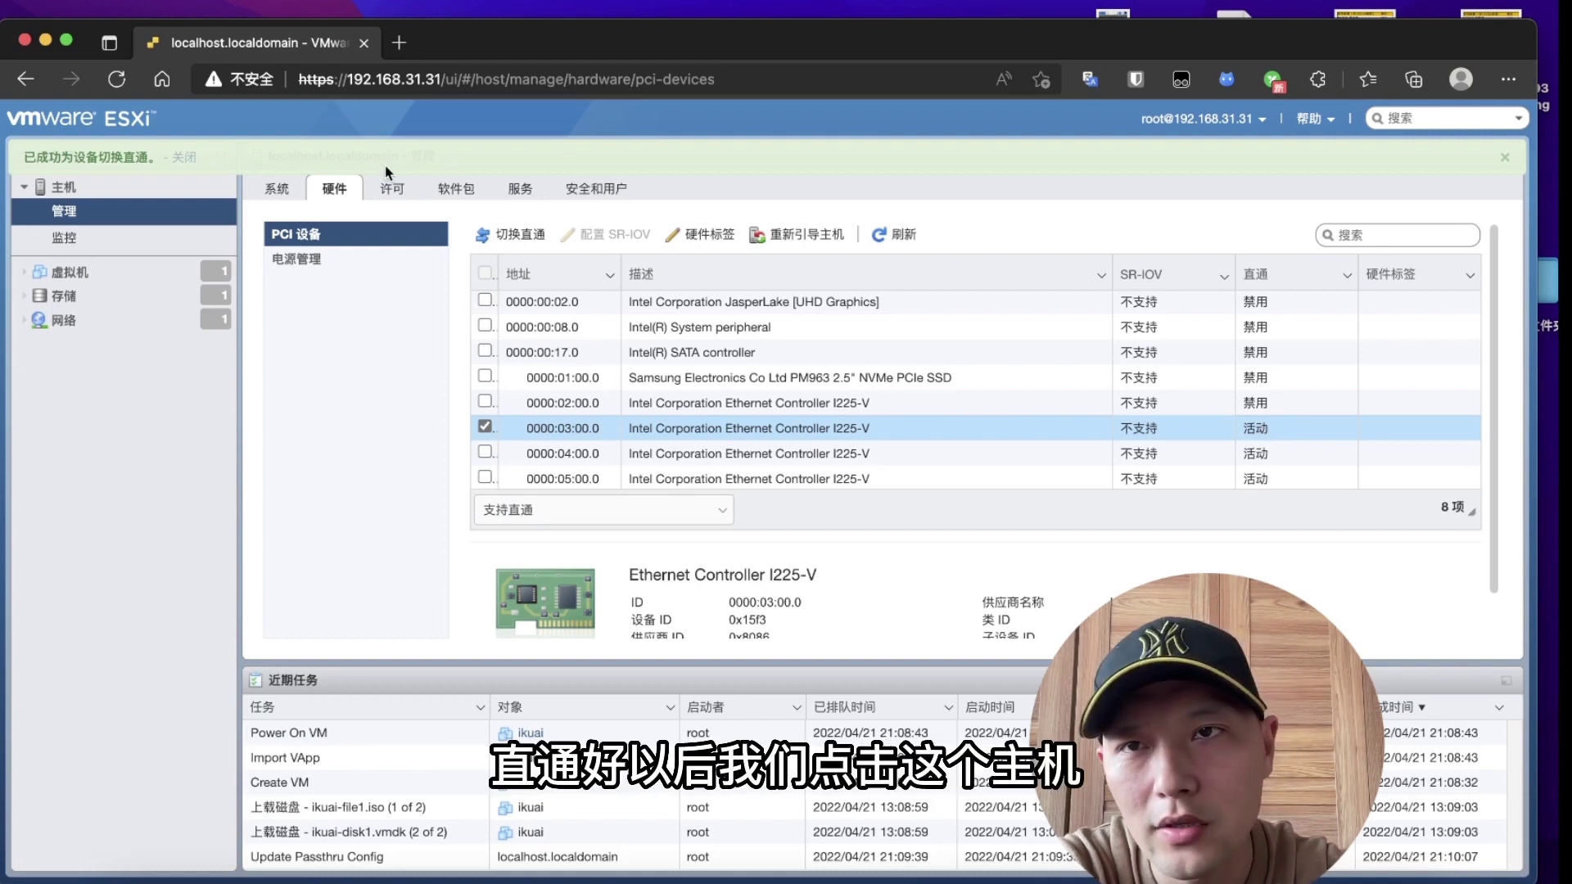
Step: Reboot the ESXi host from its summary page and confirm the reboot
click(205, 181)
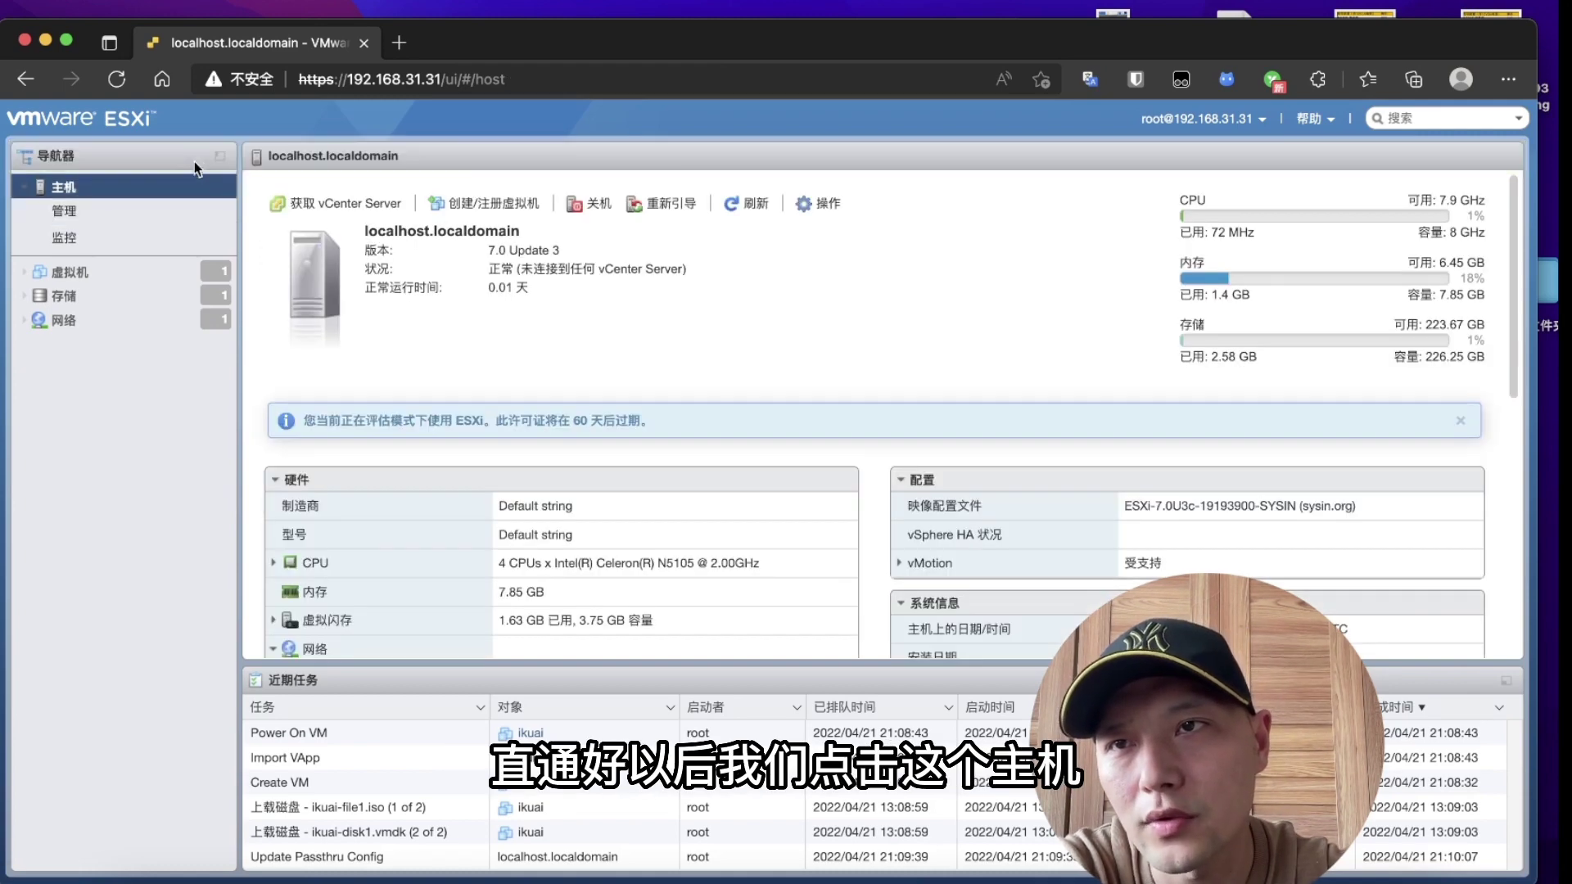
click(672, 204)
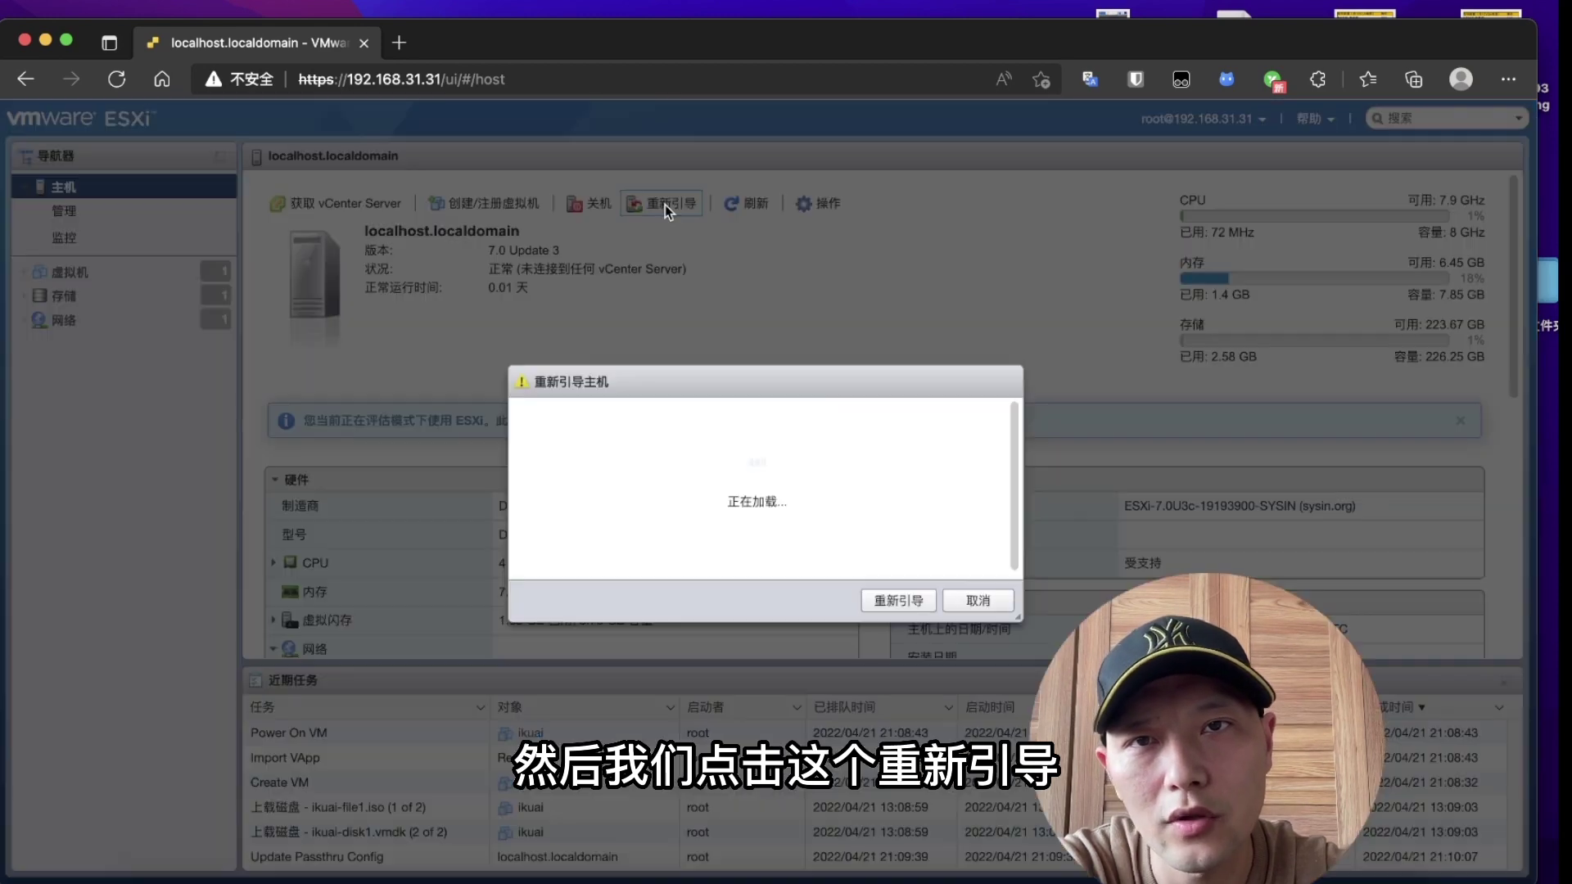
click(903, 596)
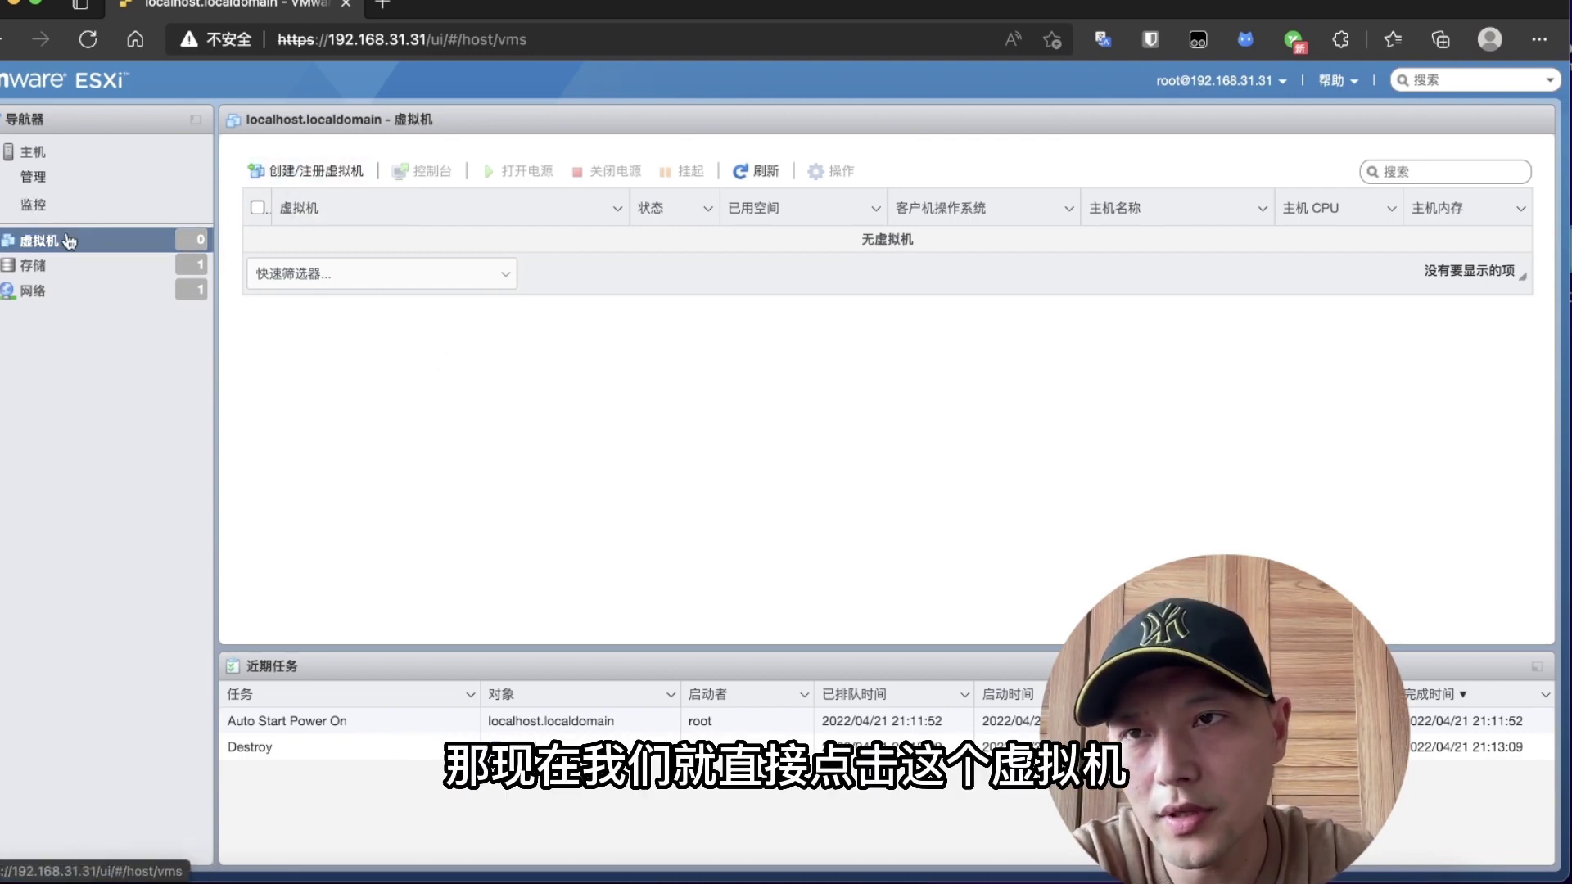
Step: Start a deployment from an OVF/OVA file and name the new VM ikuai
click(333, 175)
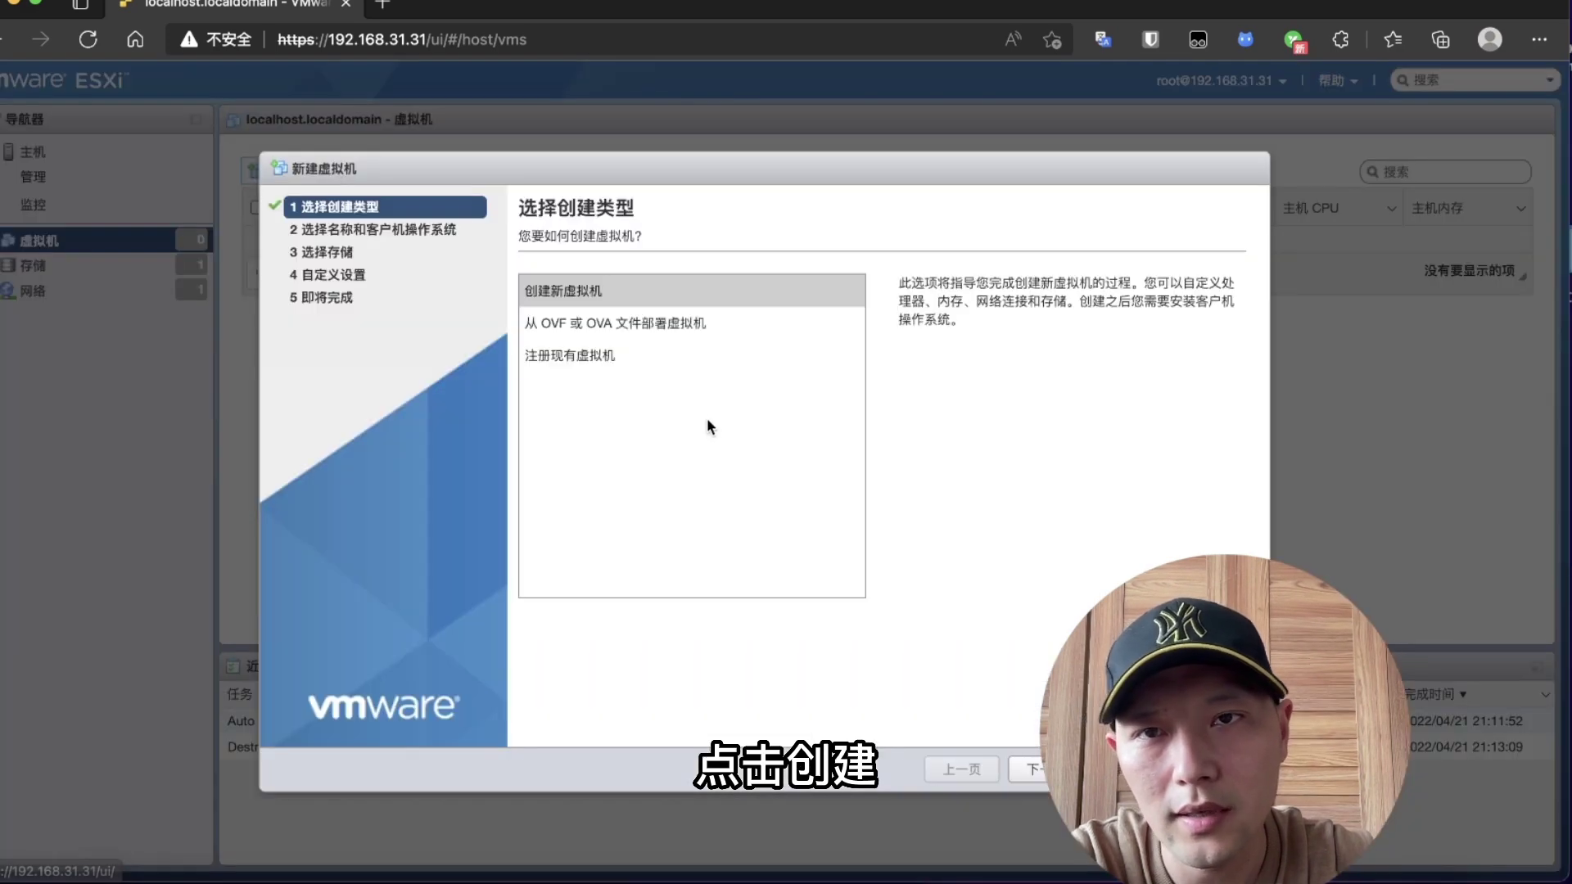
click(531, 325)
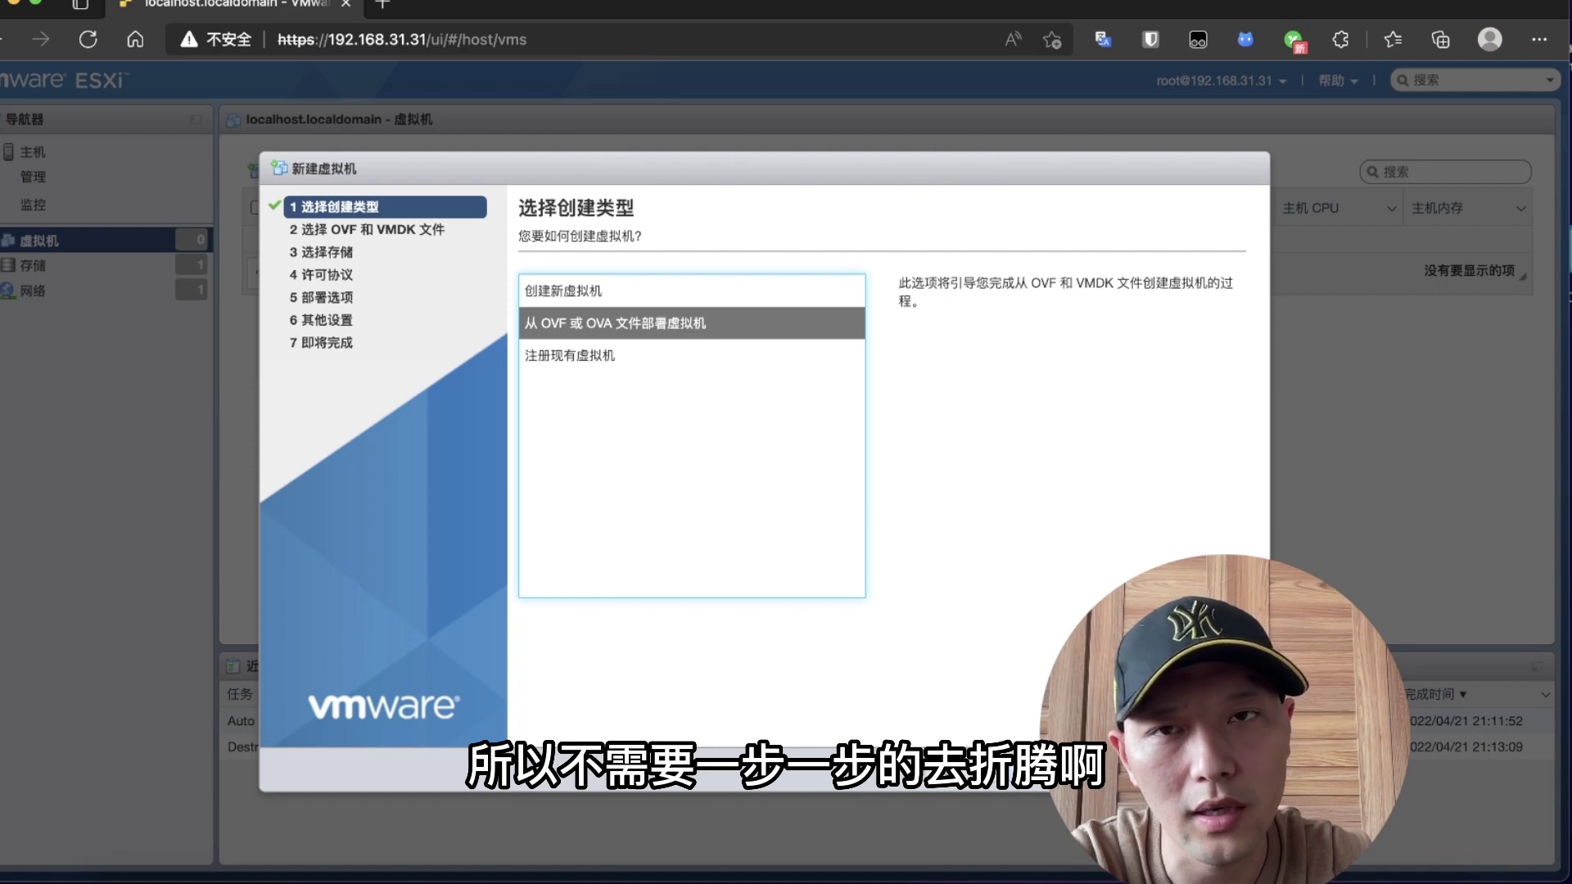
click(1056, 768)
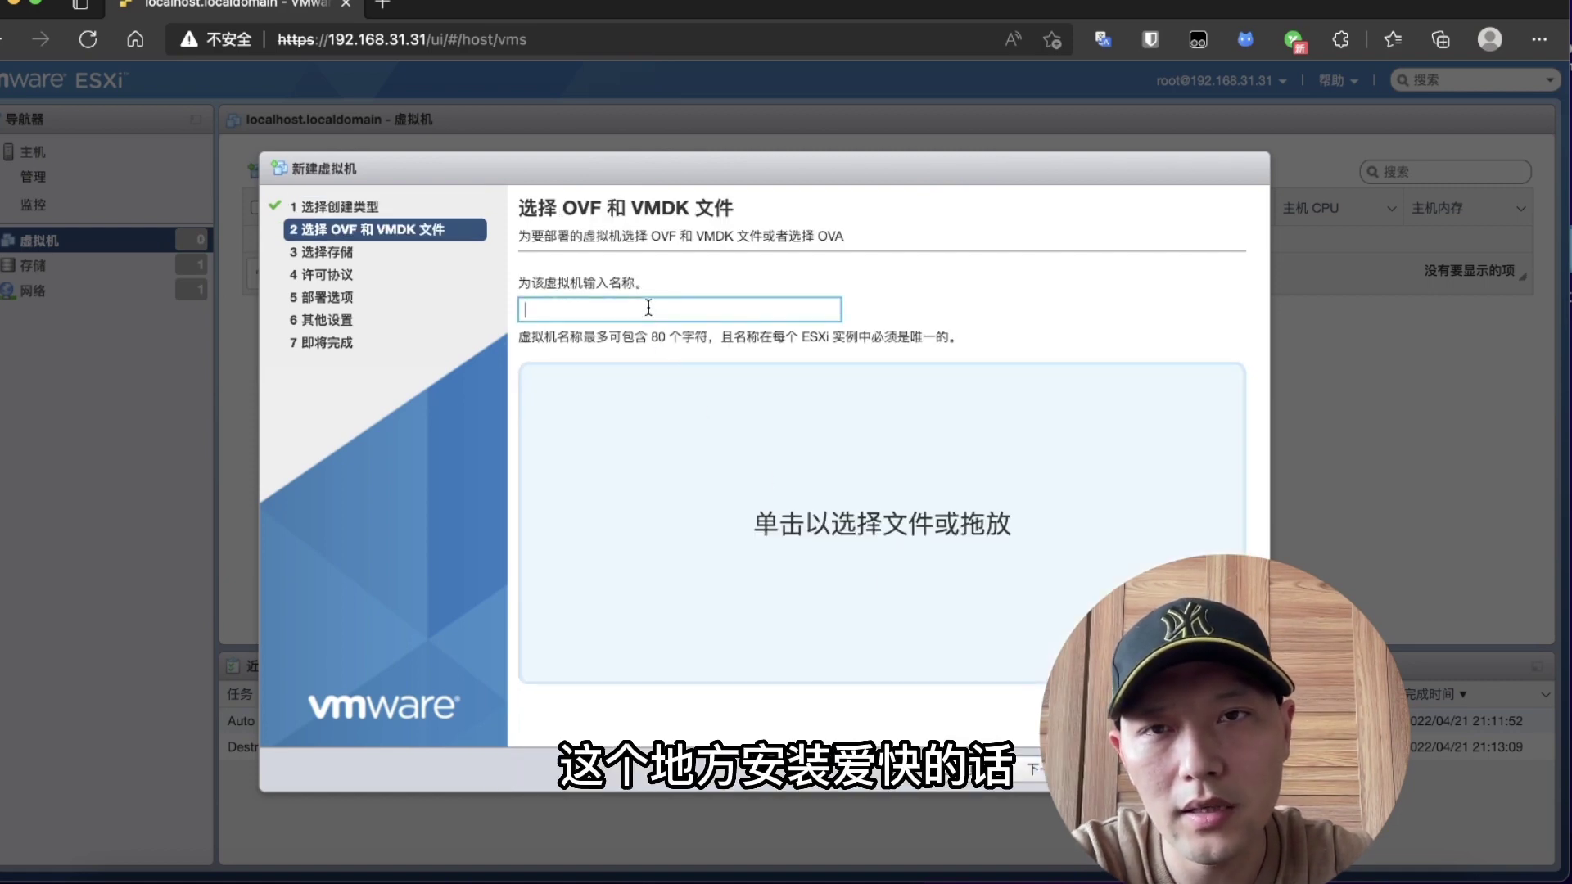
text(ikua)
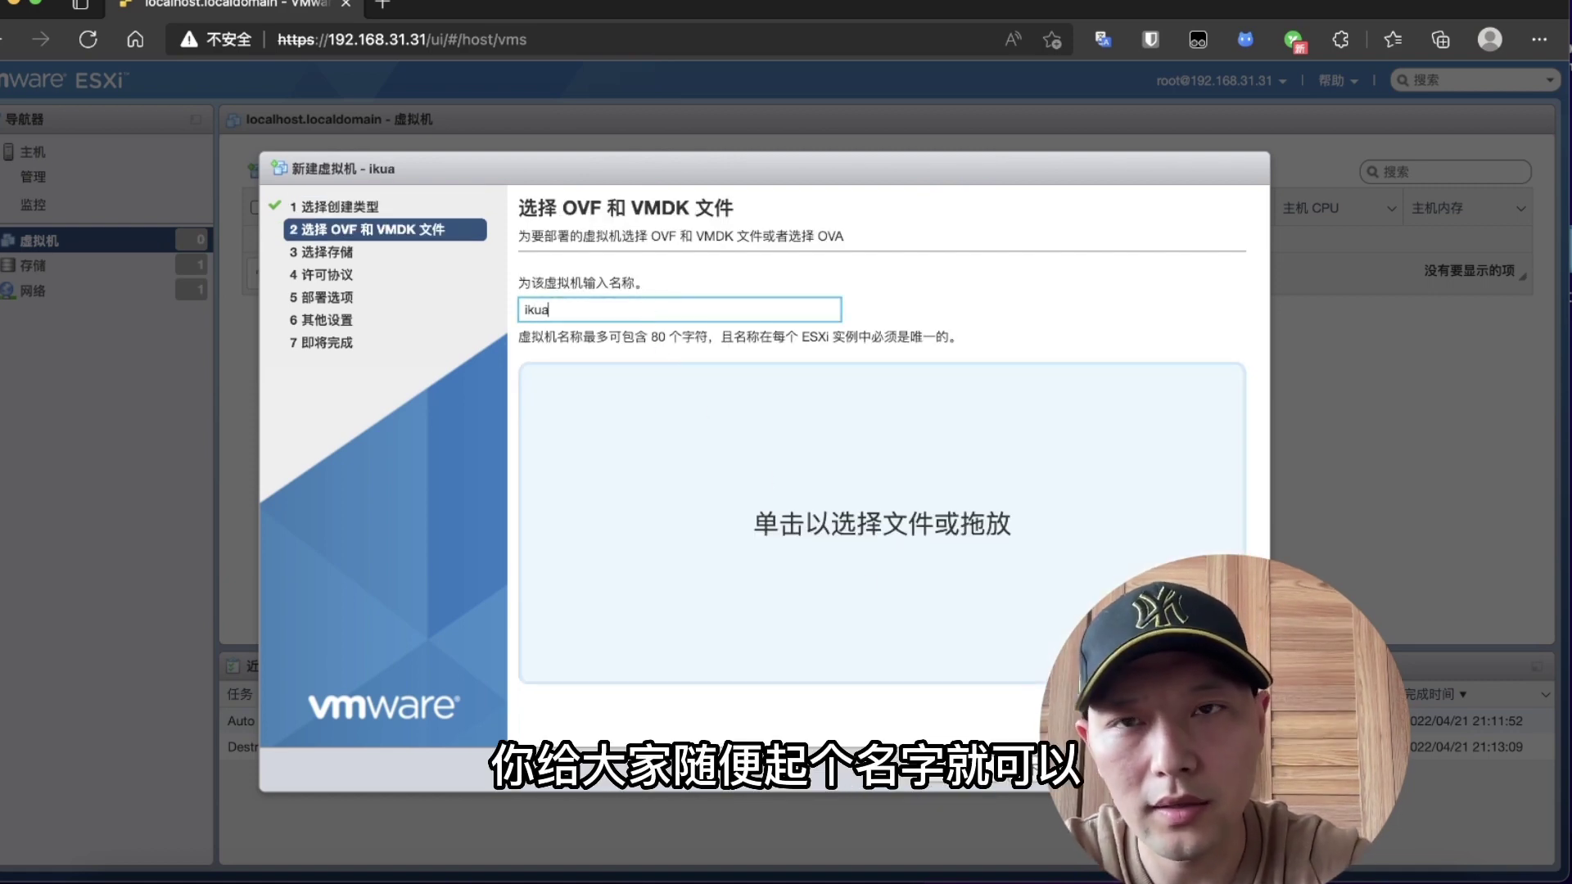
click(1034, 768)
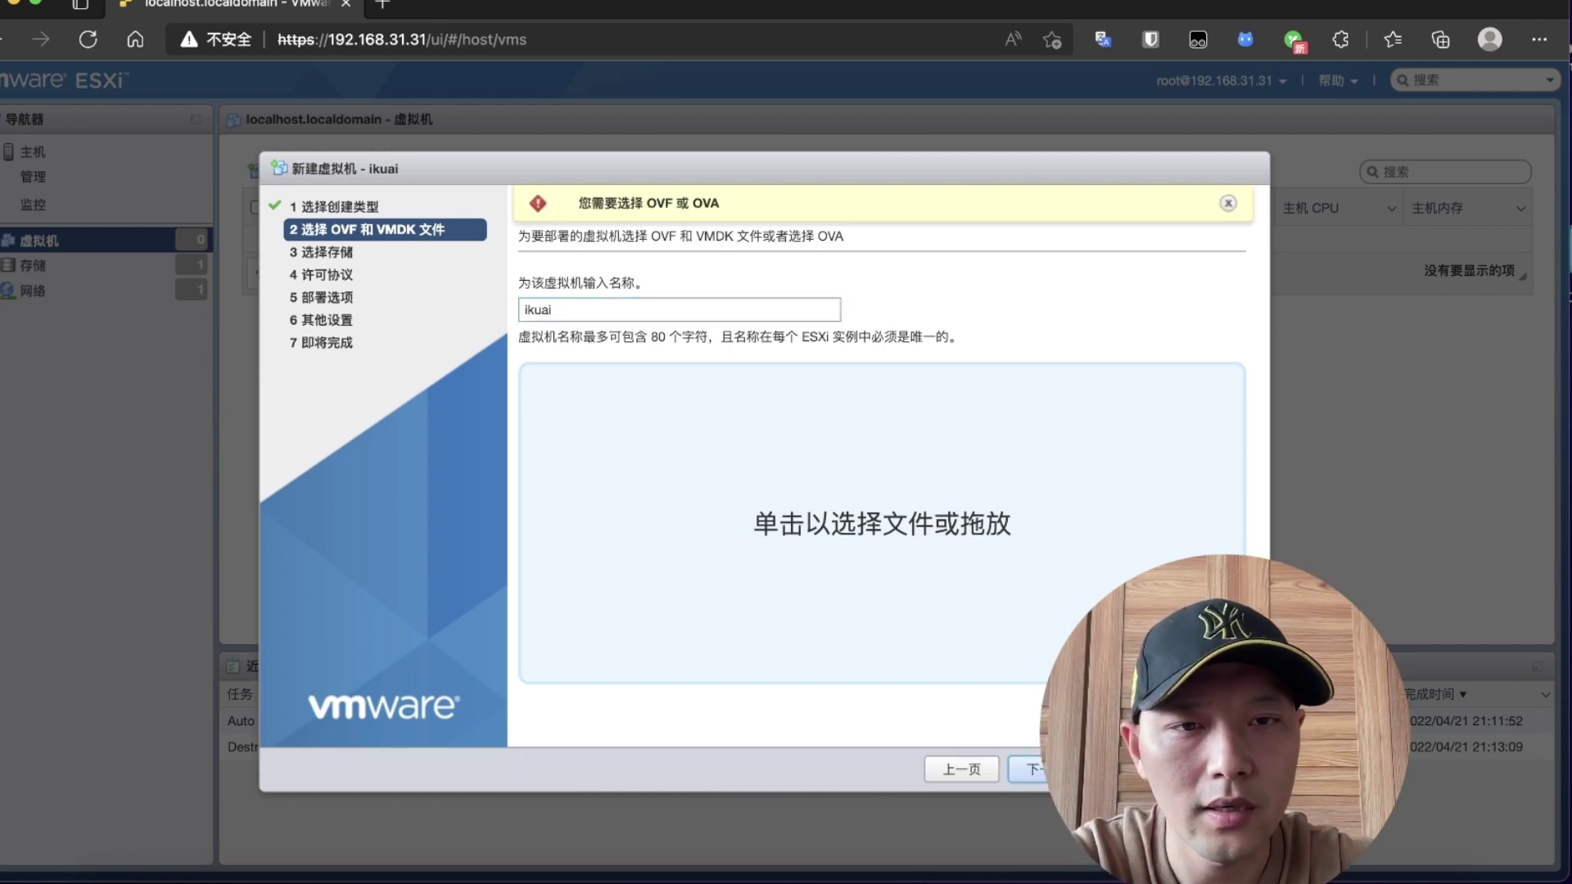
Step: Choose ikuai.ova, keep datastore 1231, and finish the deployment wizard
click(882, 525)
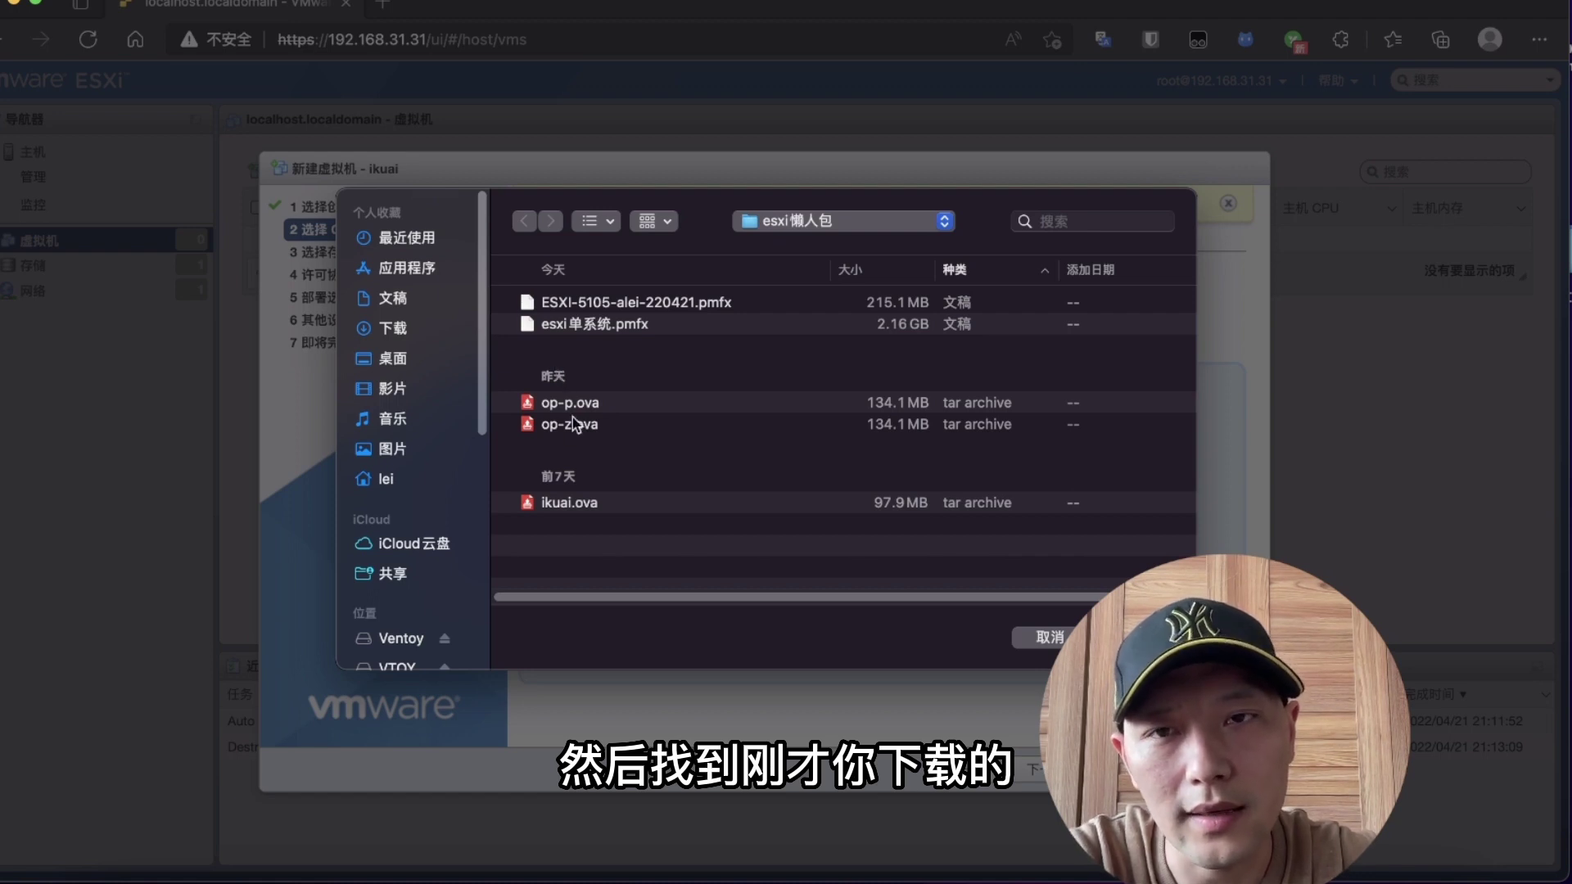
click(578, 505)
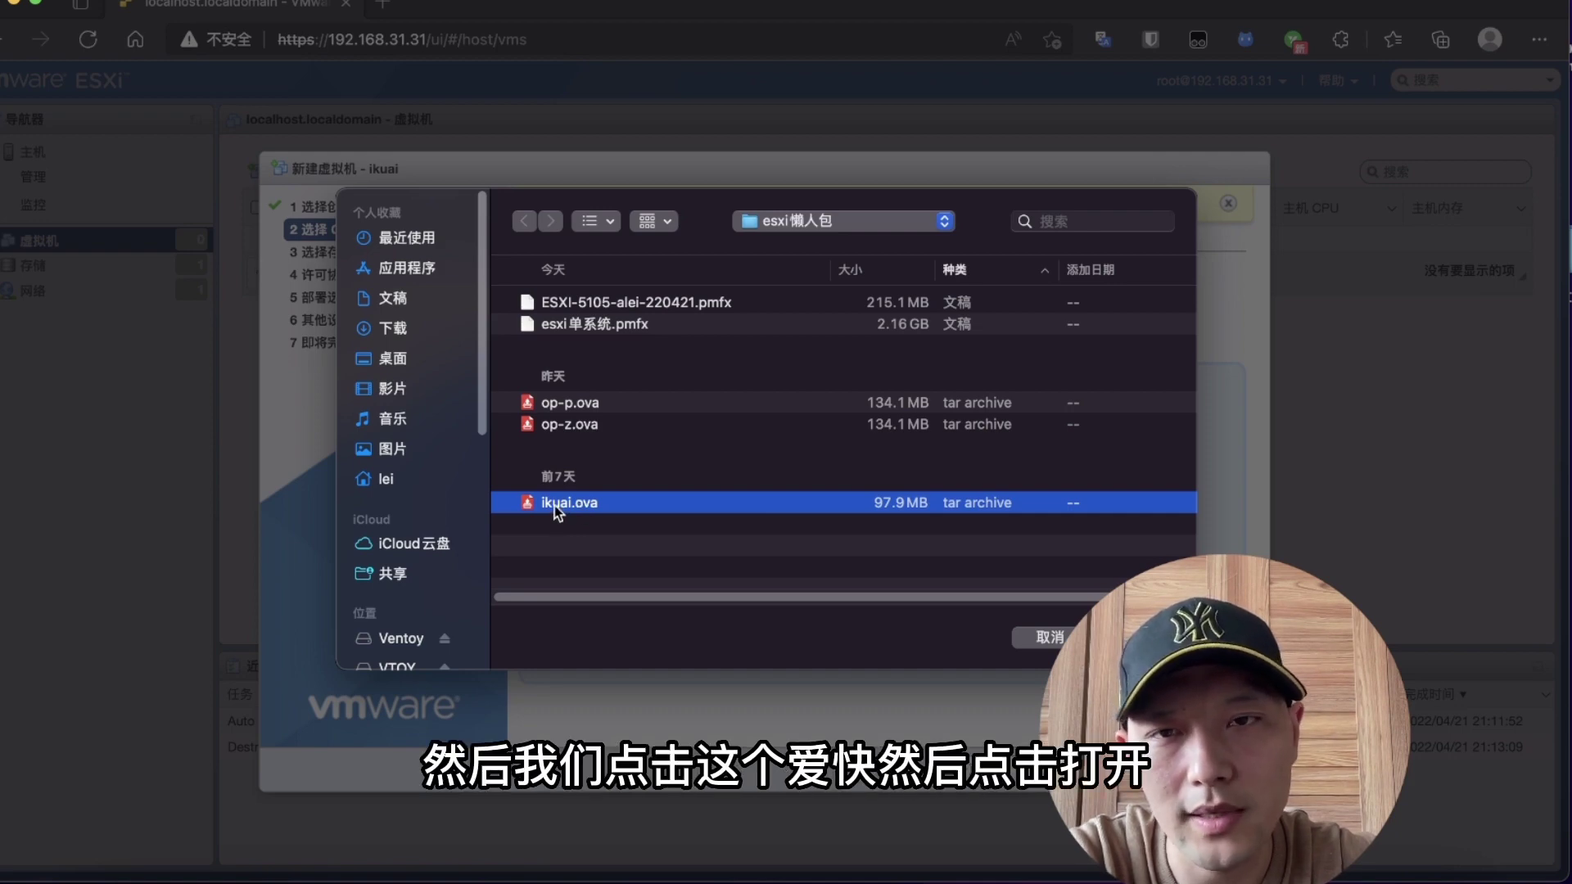
key(Return)
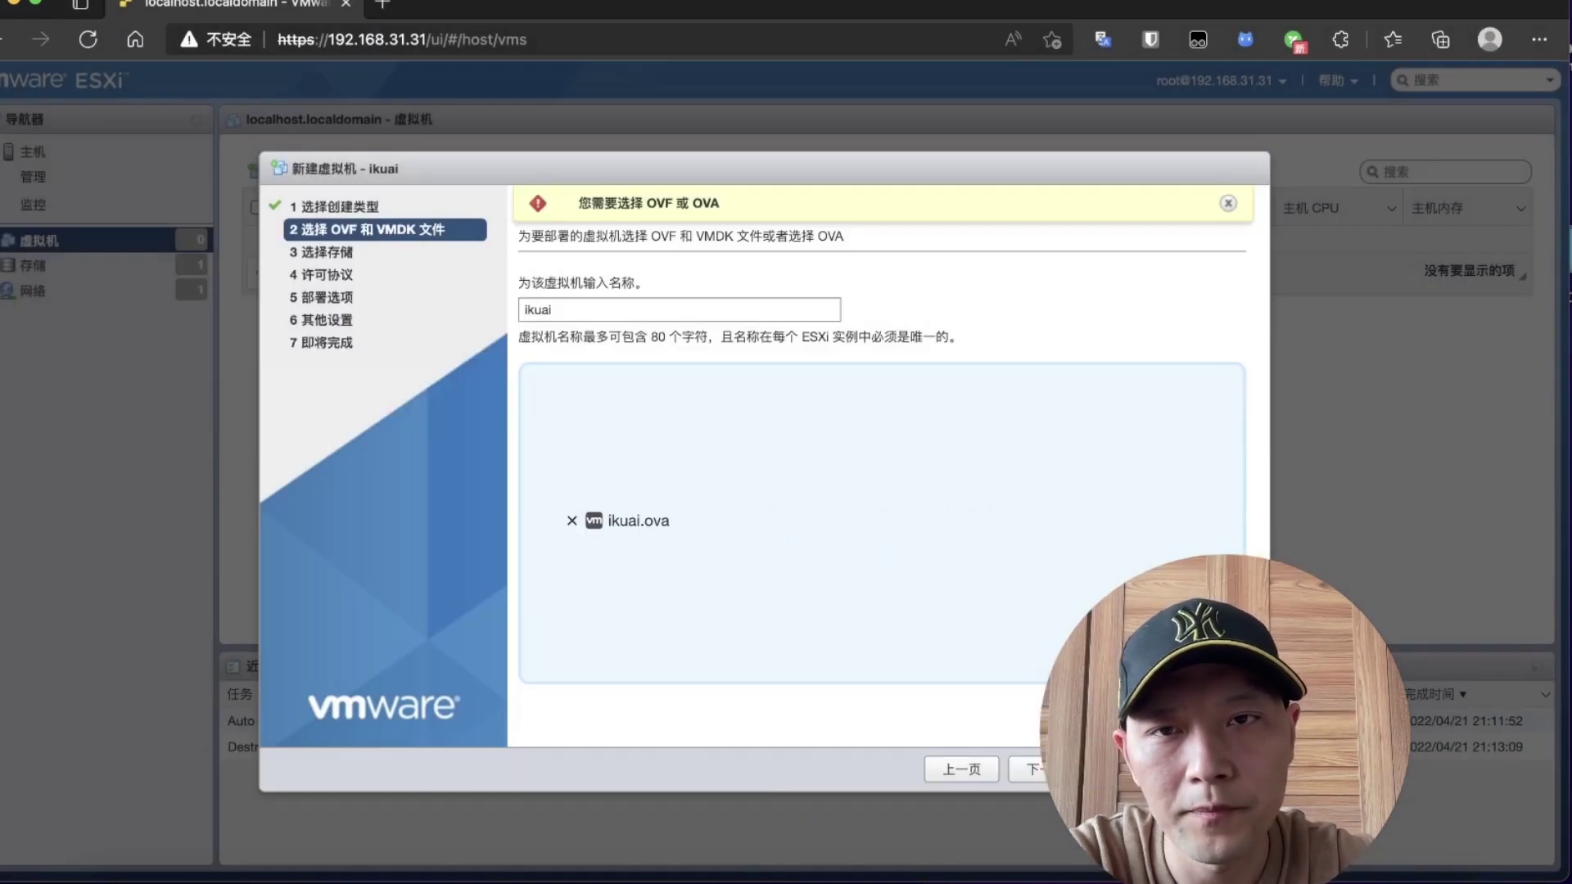
click(1056, 770)
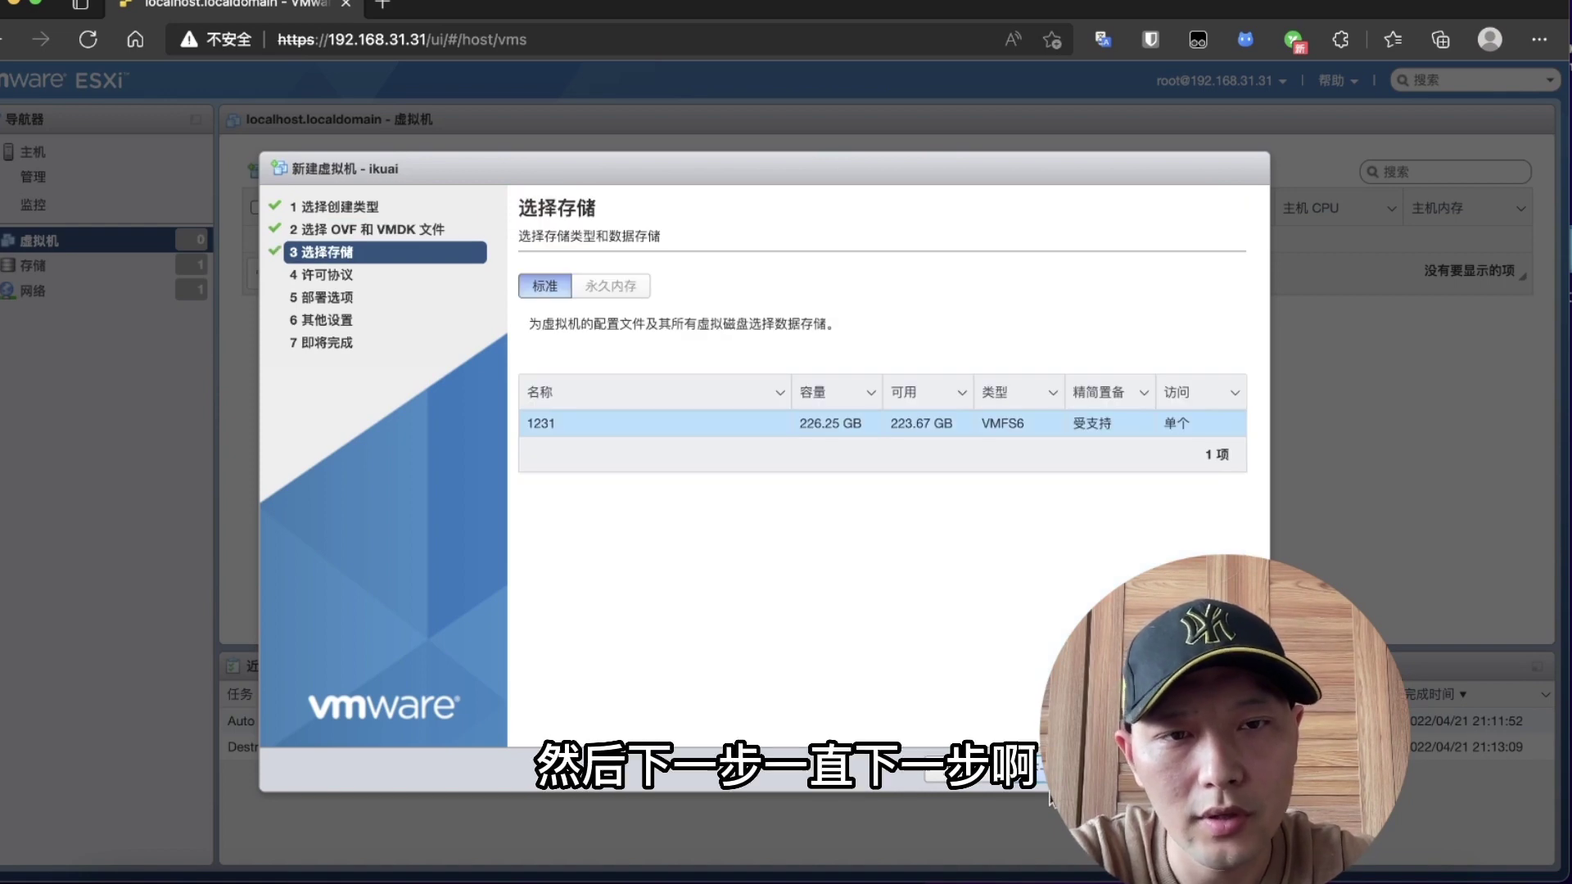
click(1034, 770)
click(1036, 771)
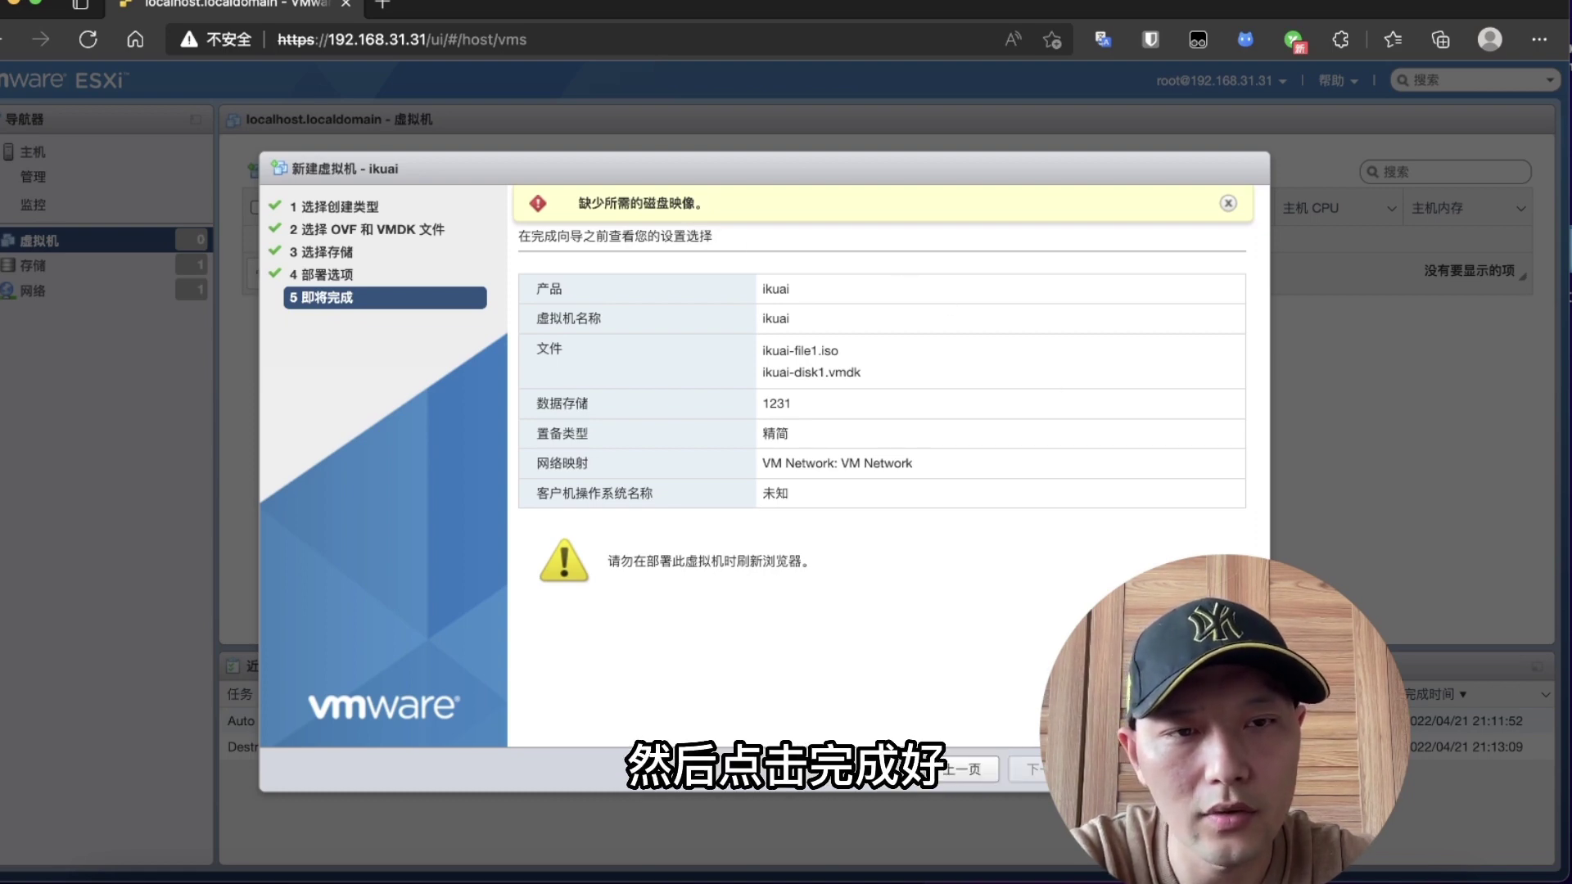
click(1102, 769)
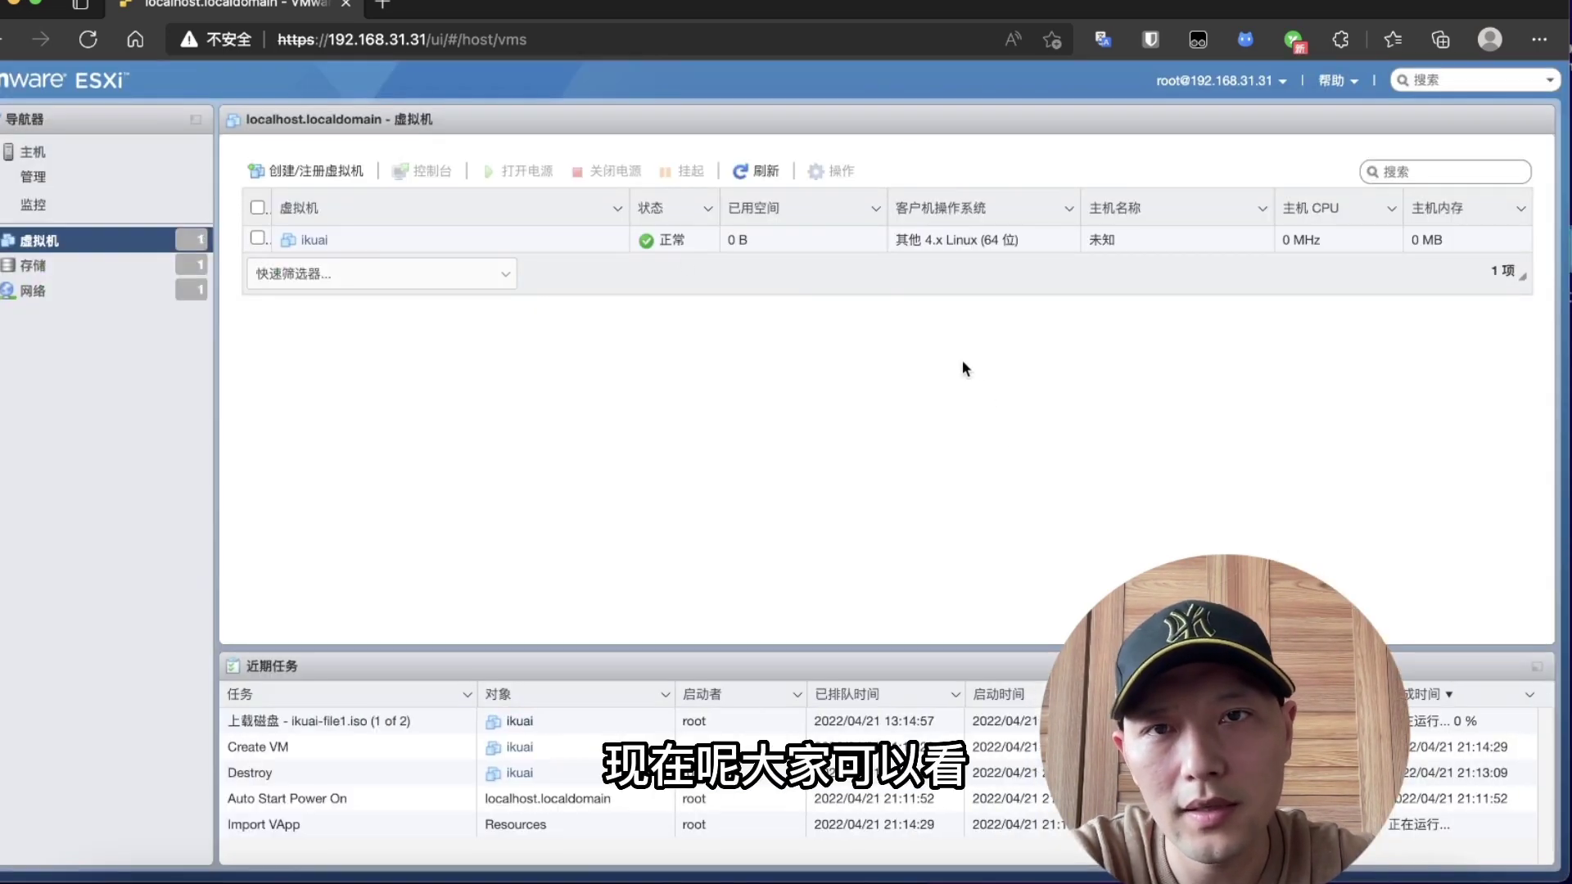
Step: Open the ikuai VM's console to read the iKuai WEB admin address, then close it
click(478, 250)
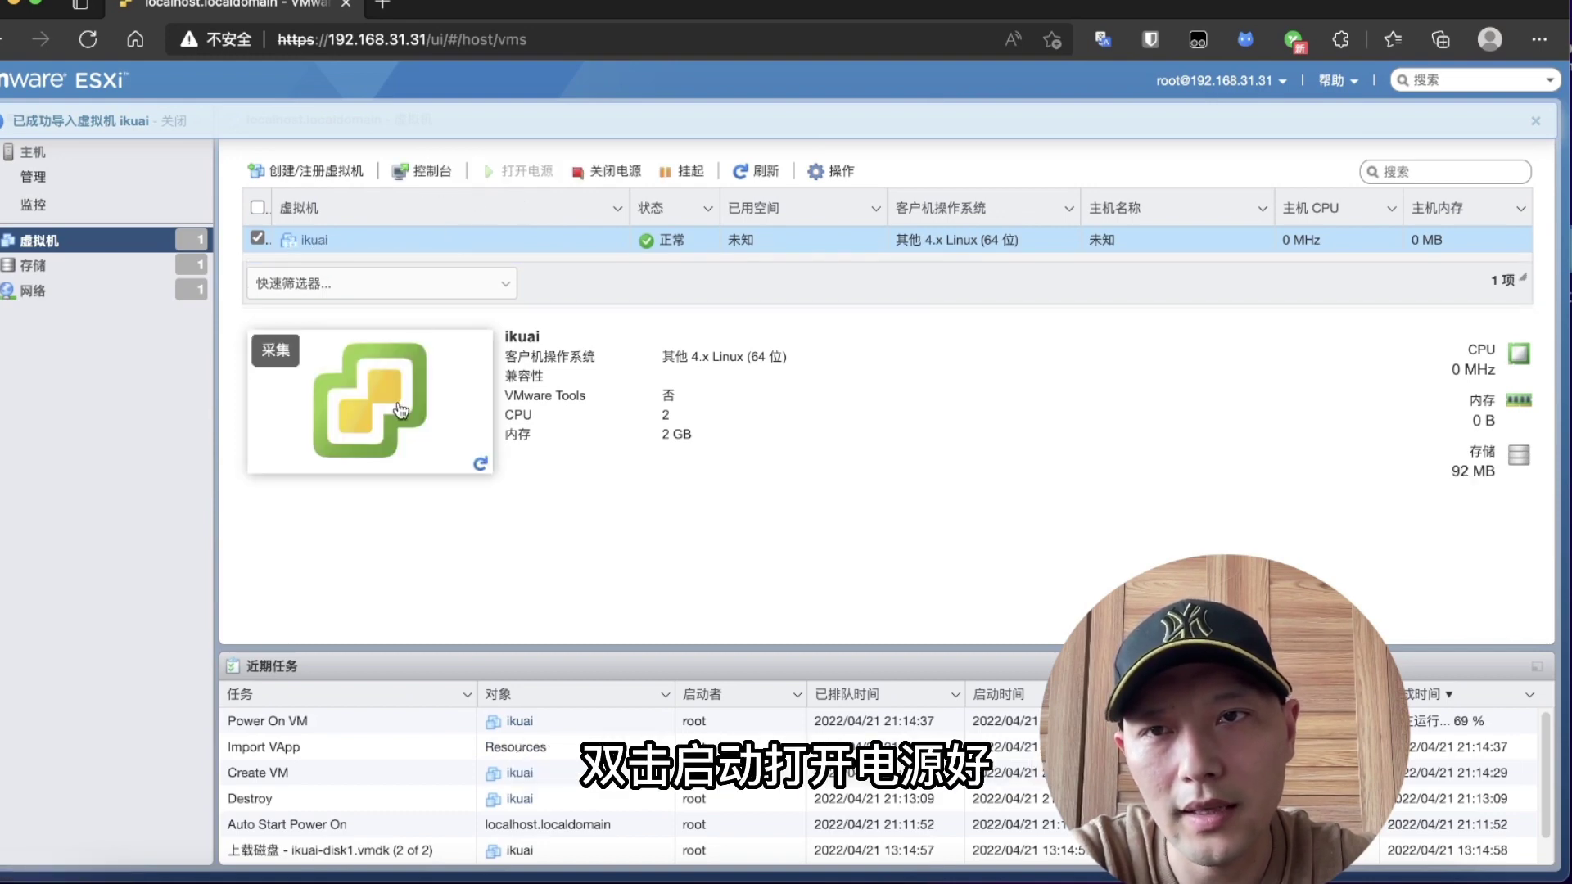
click(394, 404)
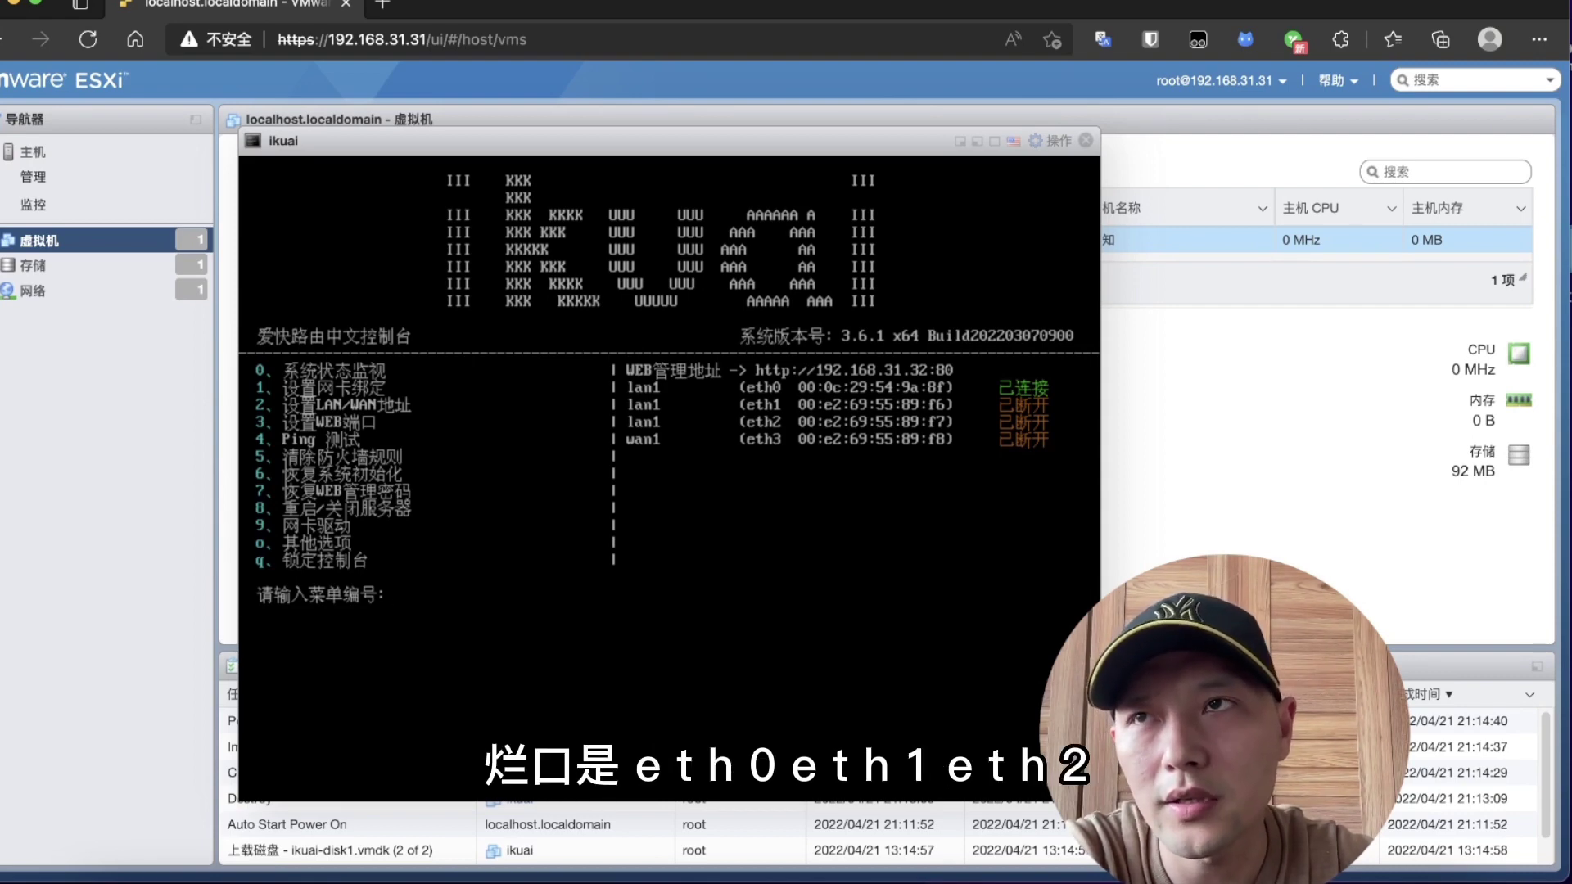
click(1086, 140)
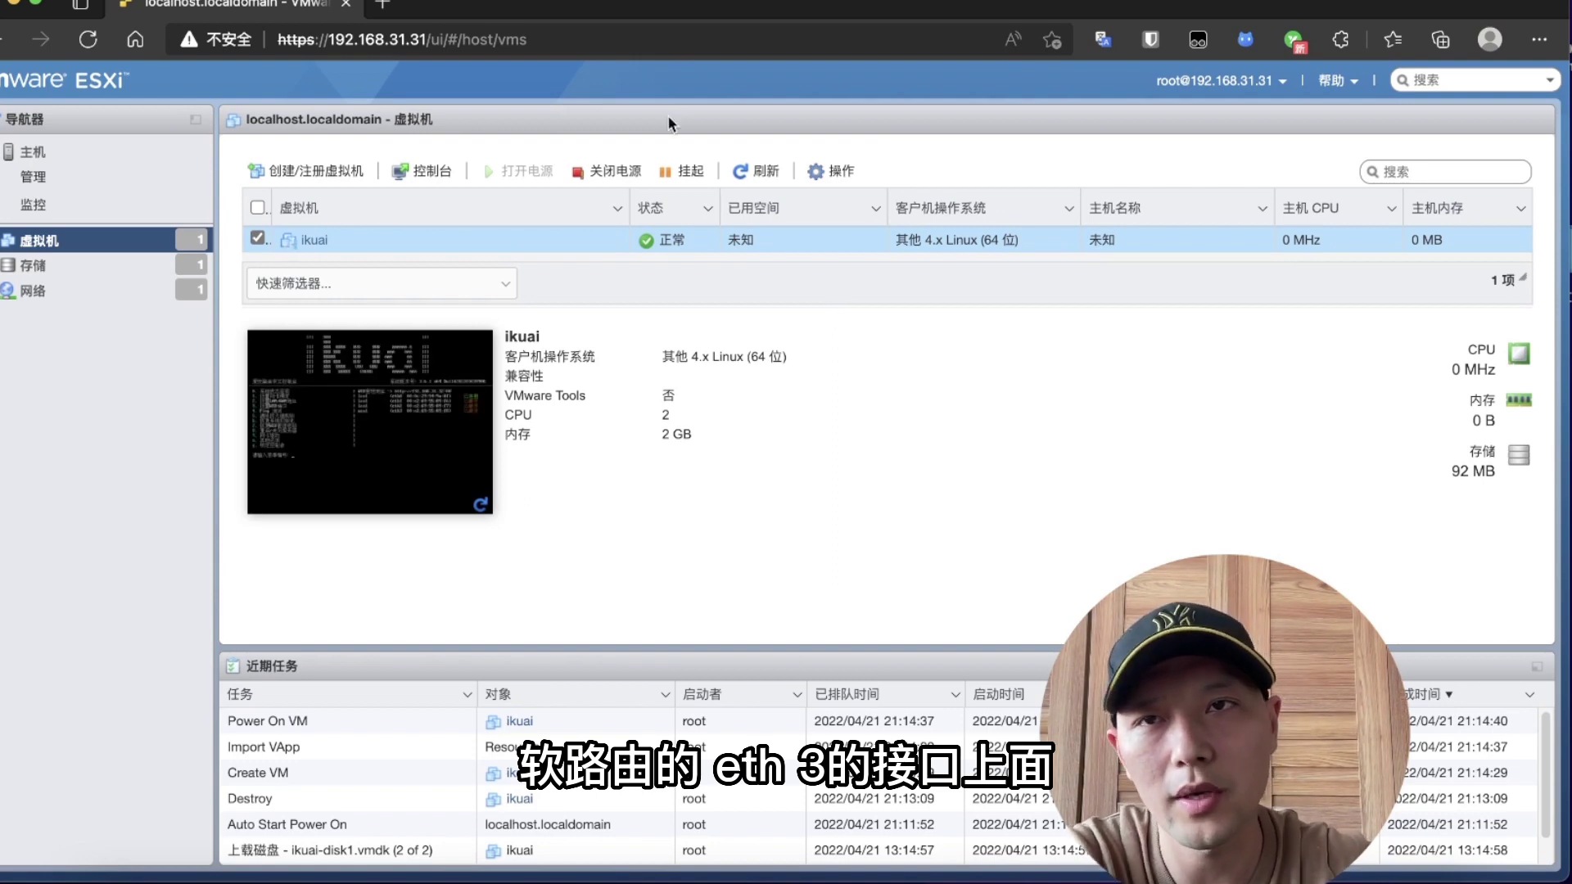
Step: Load the iKuai admin page at 192.168.31.32 in a new browser tab
click(386, 8)
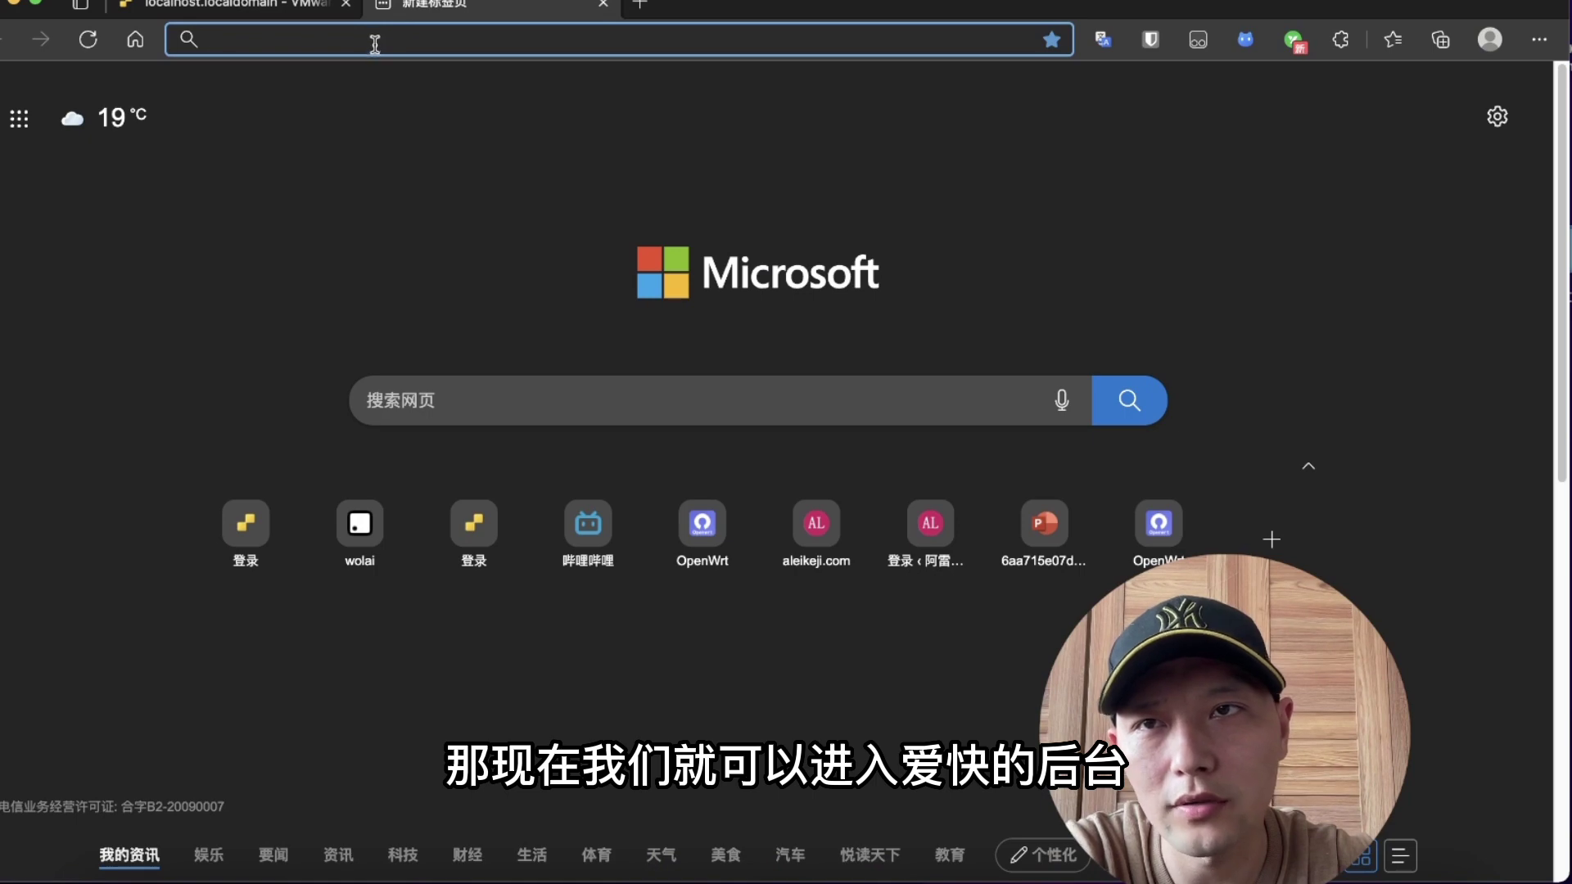
click(378, 48)
text(19)
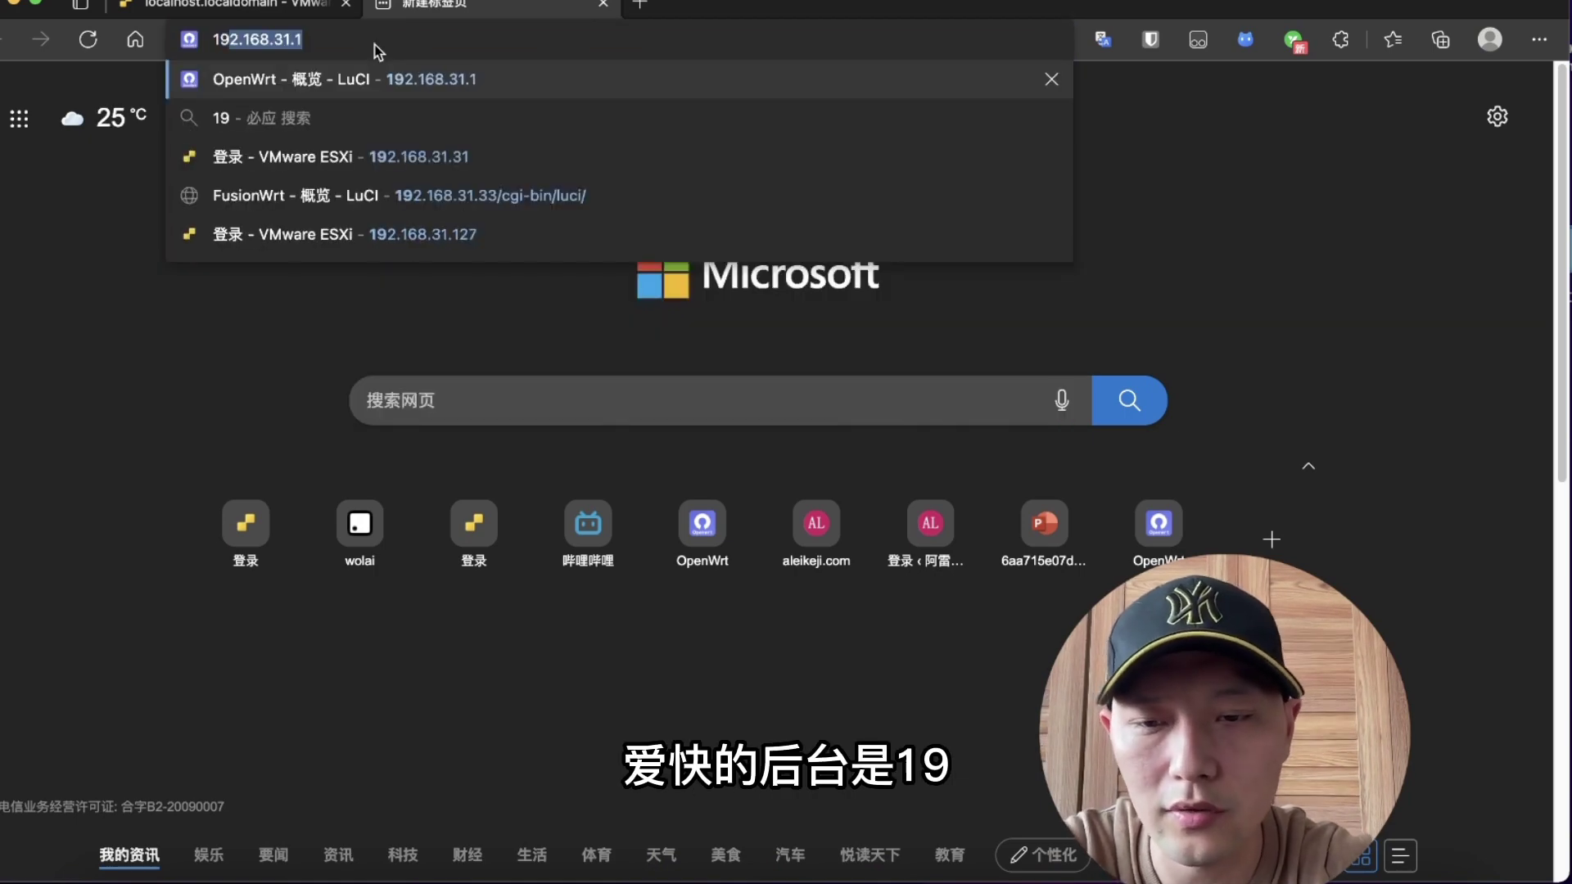
text(2.168)
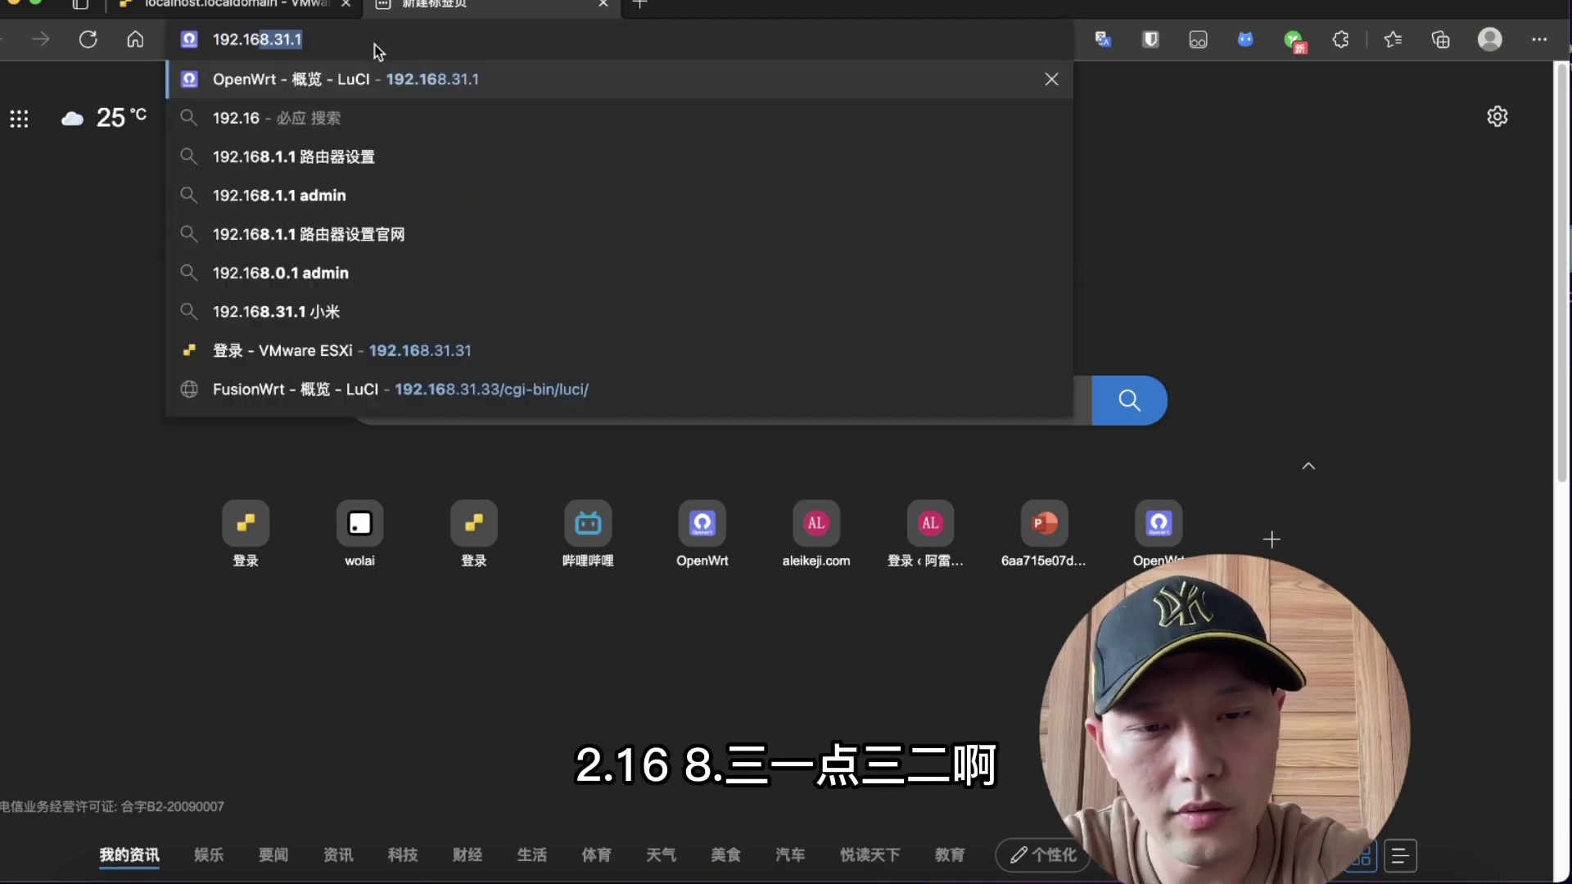
text(.31.32)
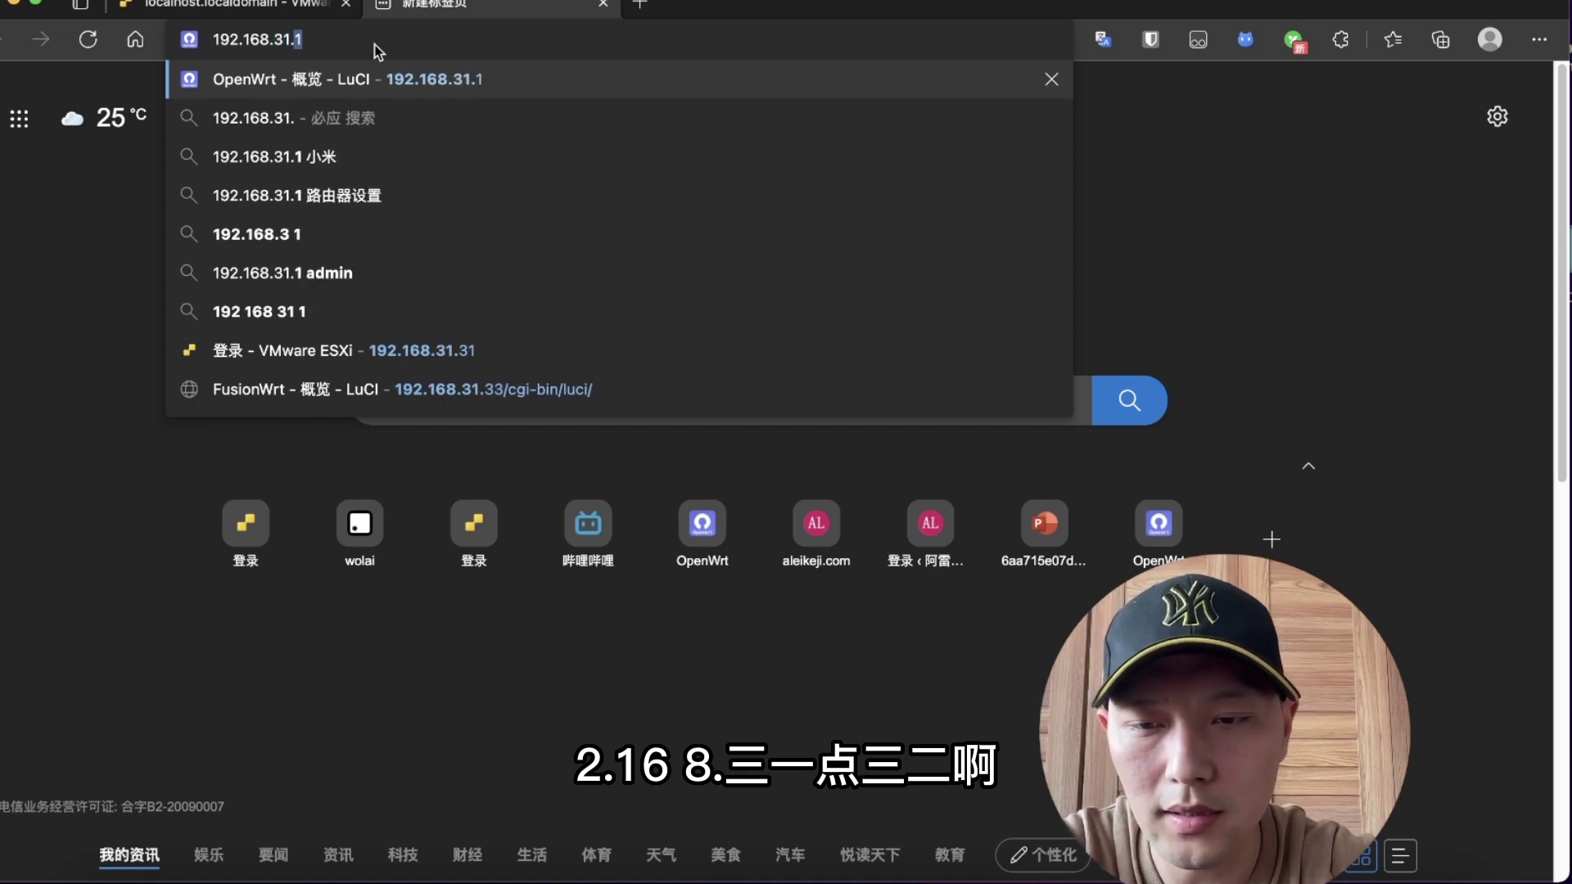
key(Return)
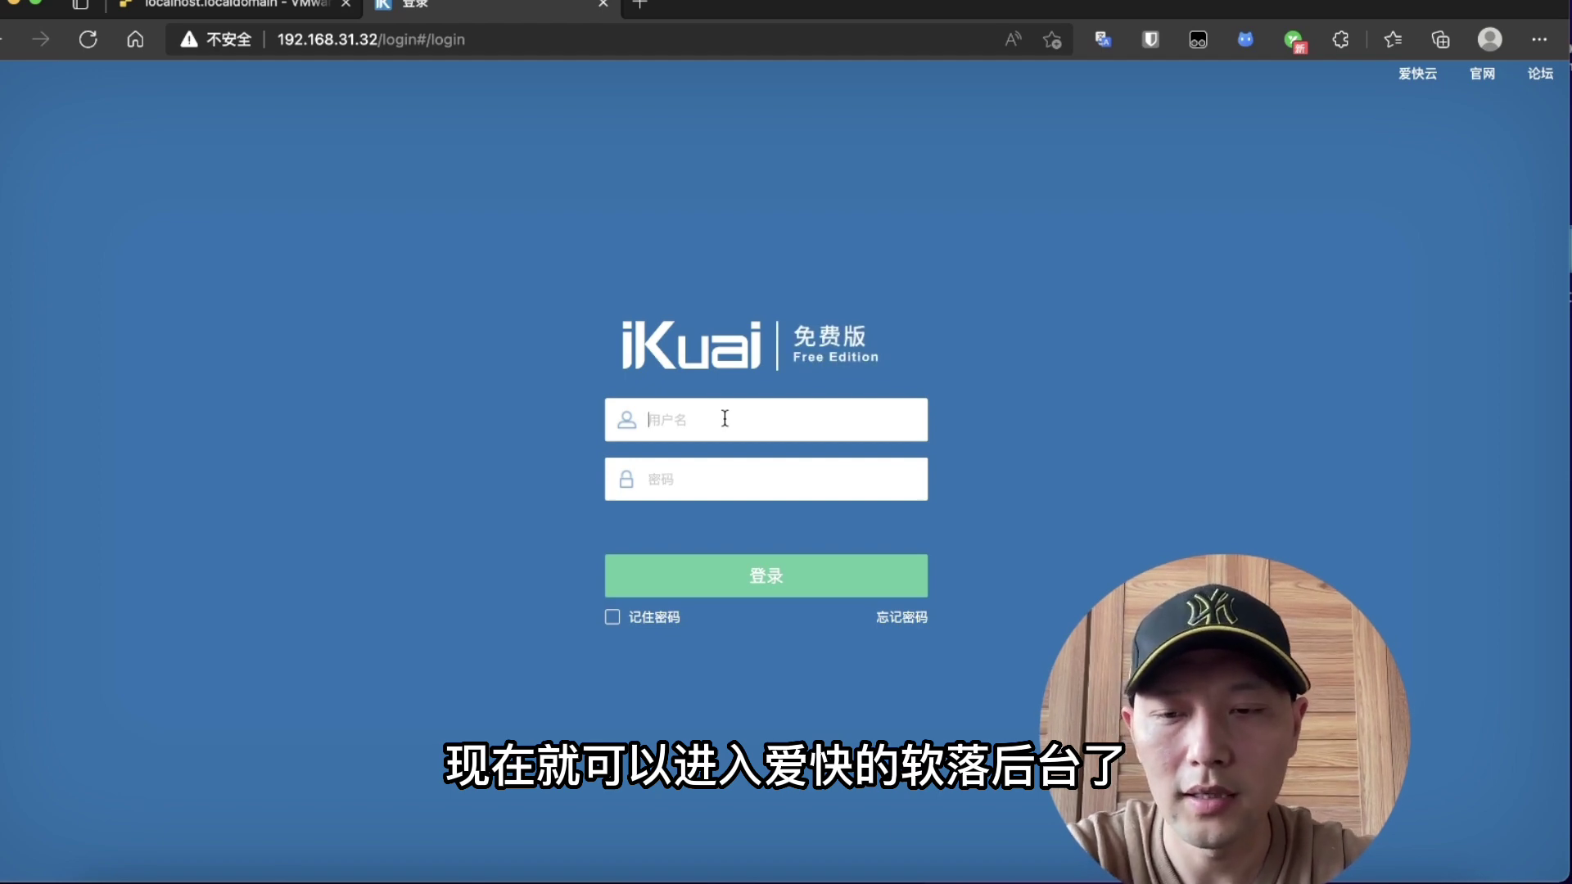
Step: Log in with the administrator username and password, dismissing the save-password prompt
text(admin)
click(687, 480)
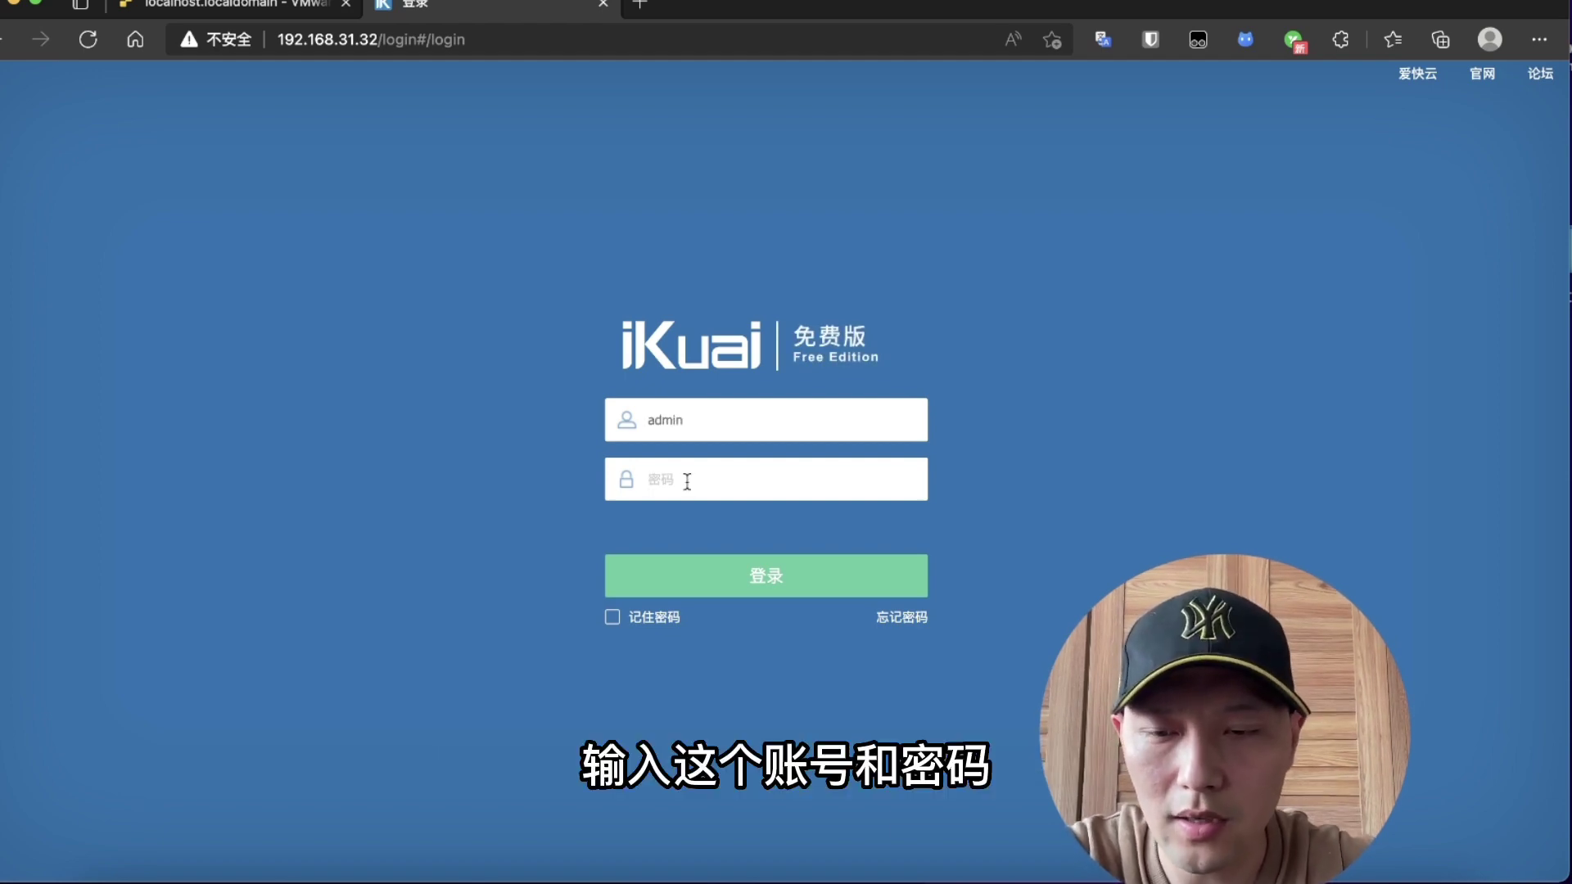
text(adm)
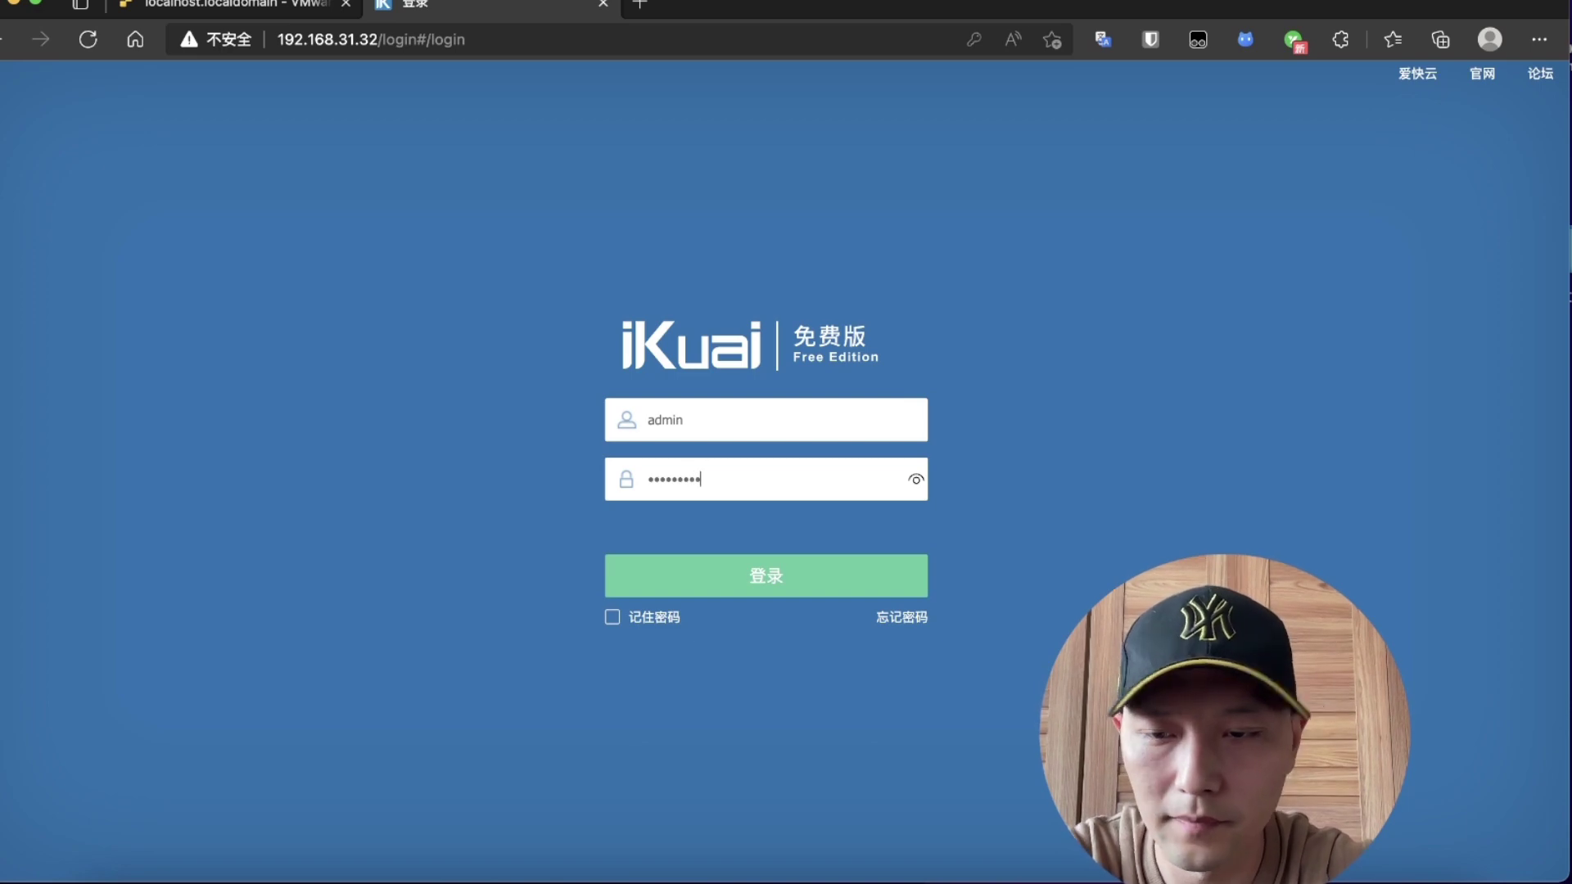
key(Return)
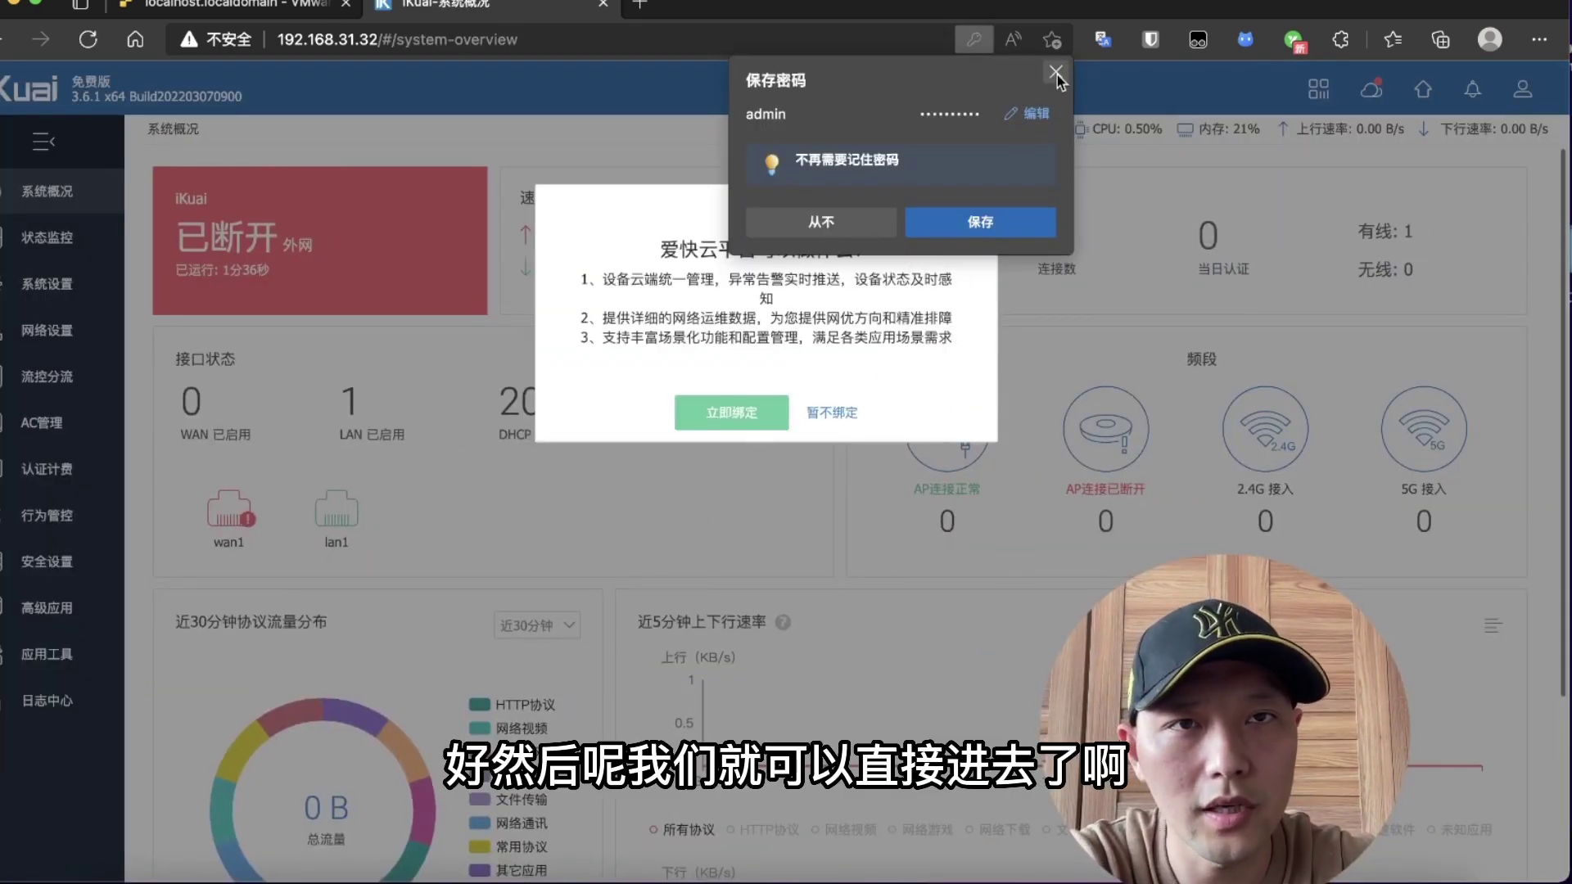
click(1056, 72)
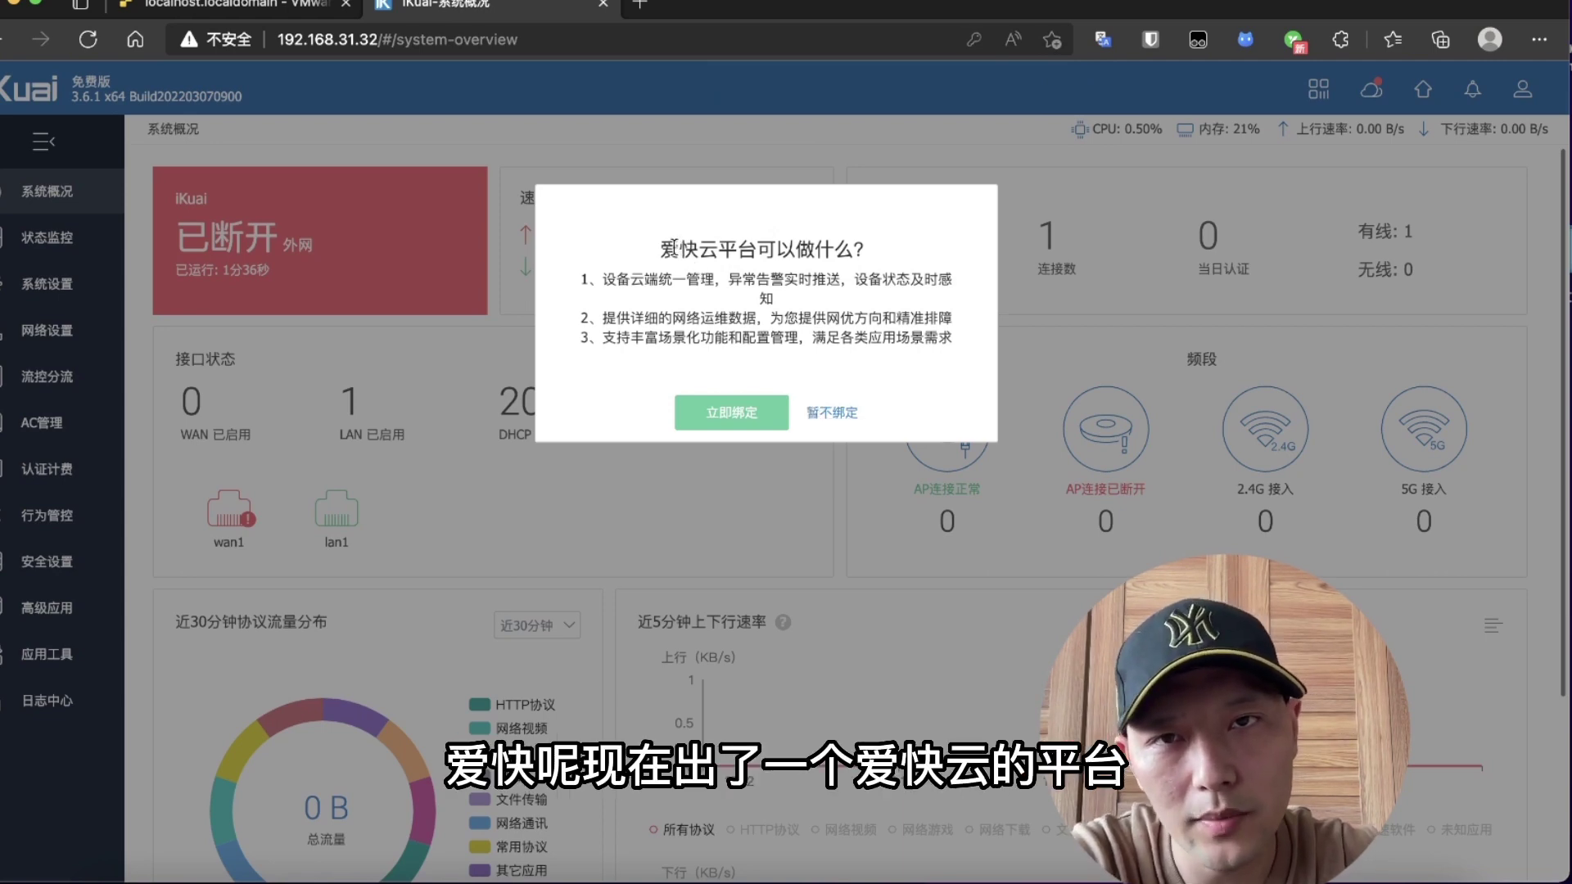
Step: Check the iKuai overview shows the external network connected and WAN enabled, then return to ESXi
drag(678, 248, 853, 248)
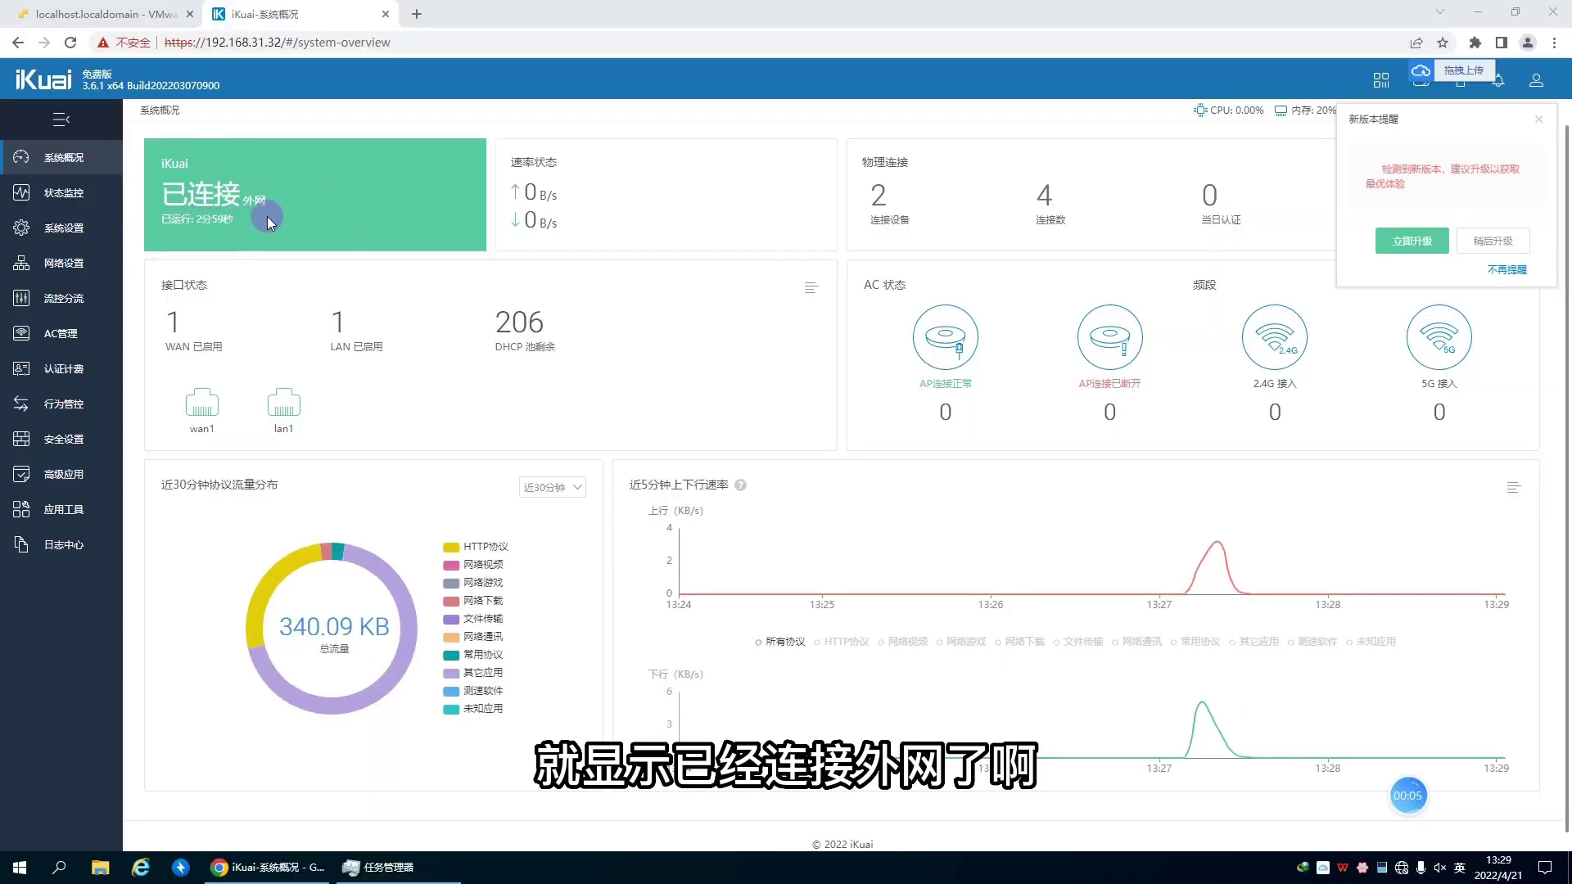
drag(243, 200, 286, 202)
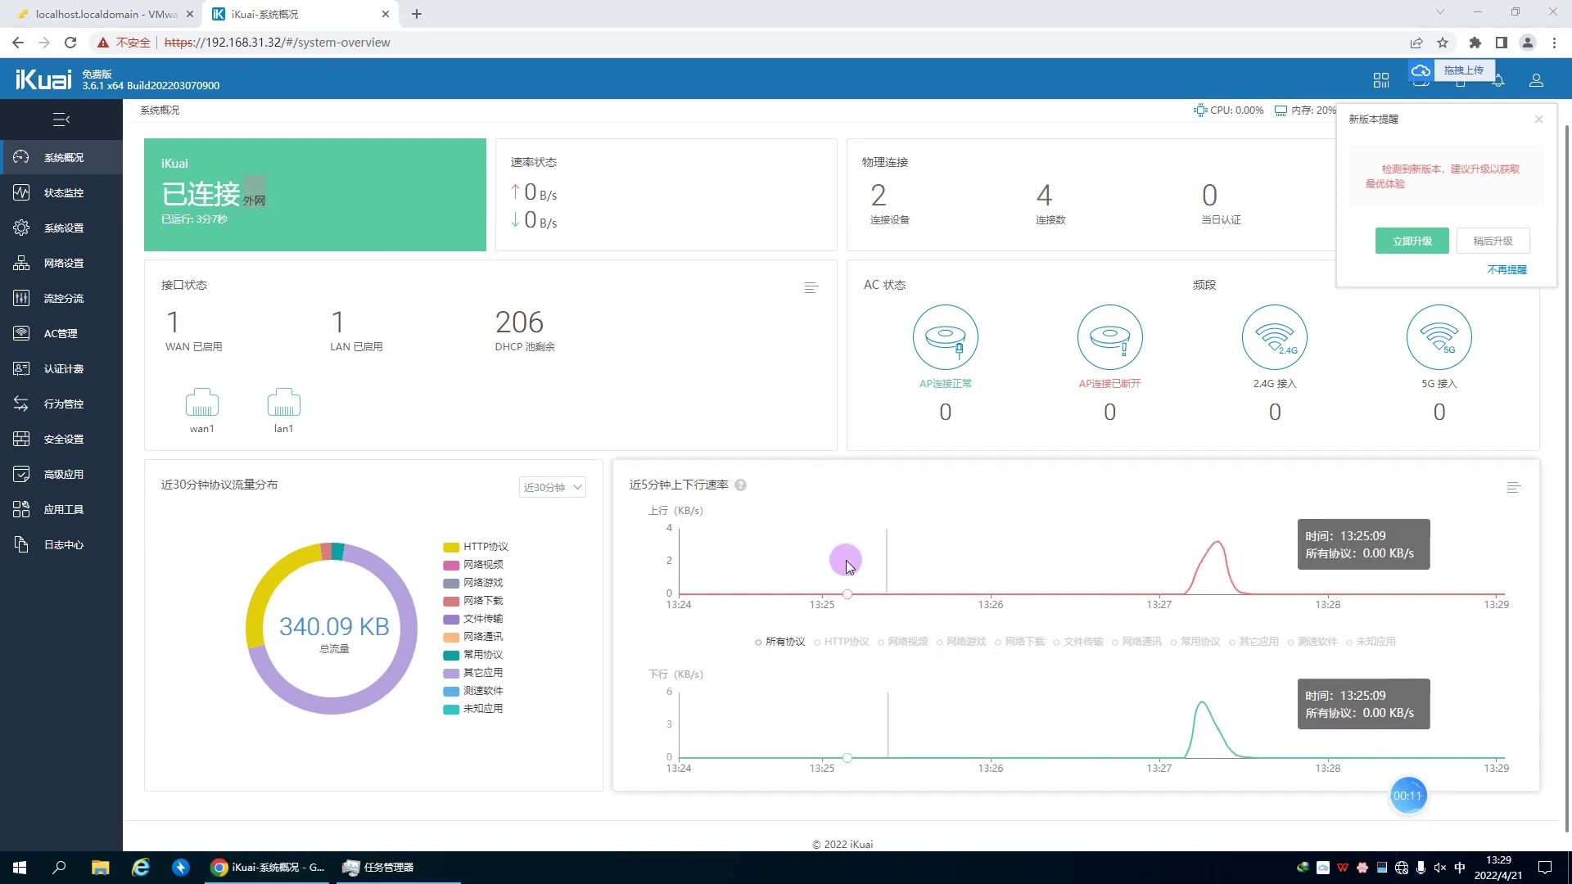
key(super+i)
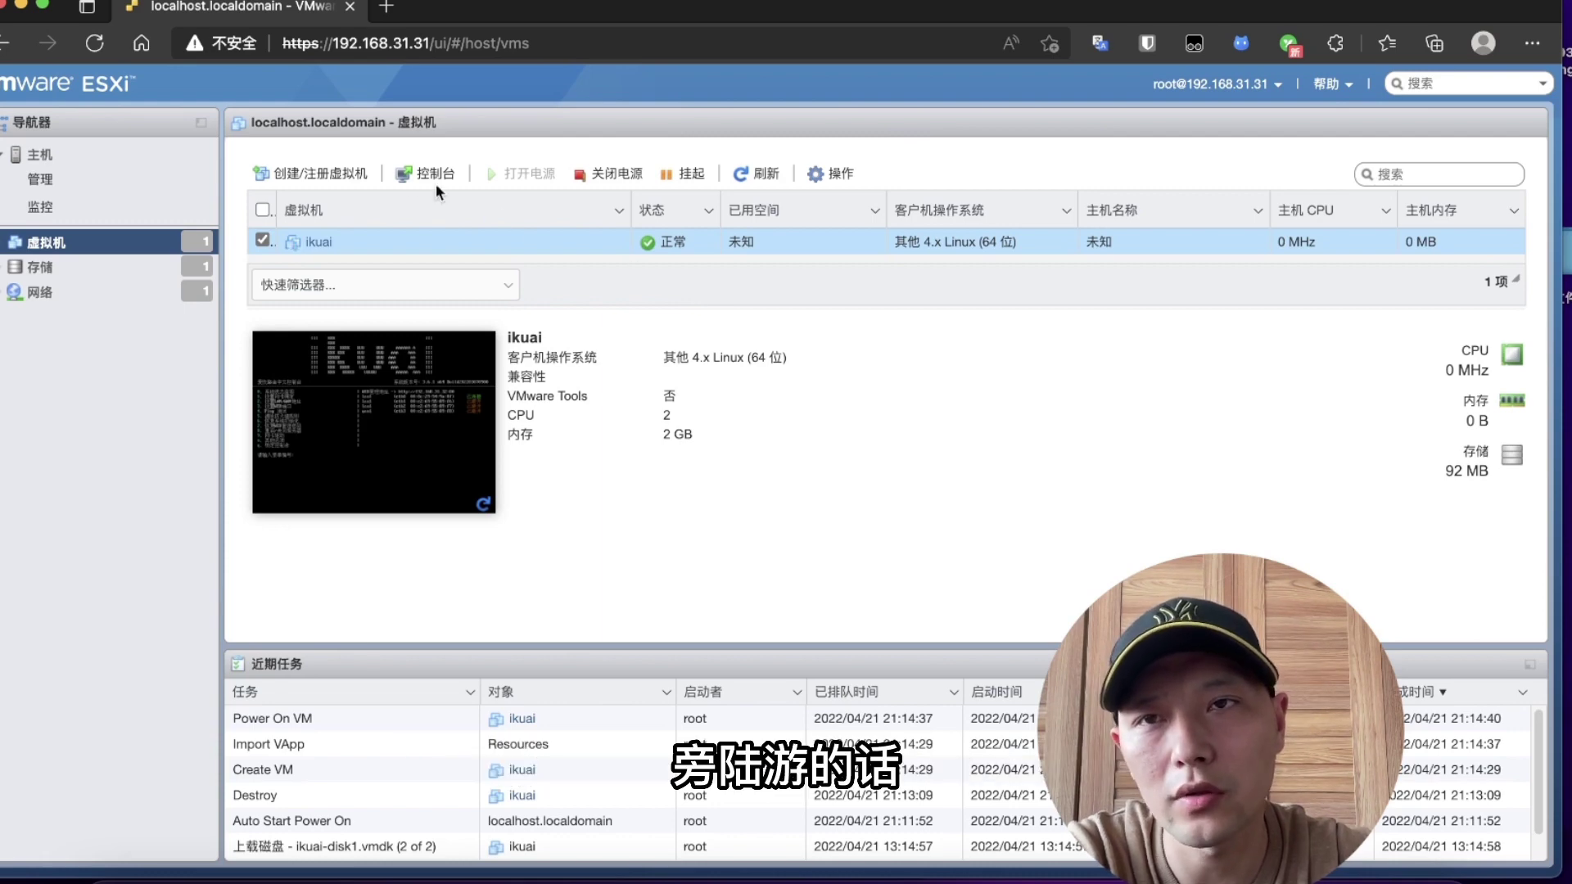
Step: Start another OVF/OVA deployment and name the new VM open-p
click(268, 186)
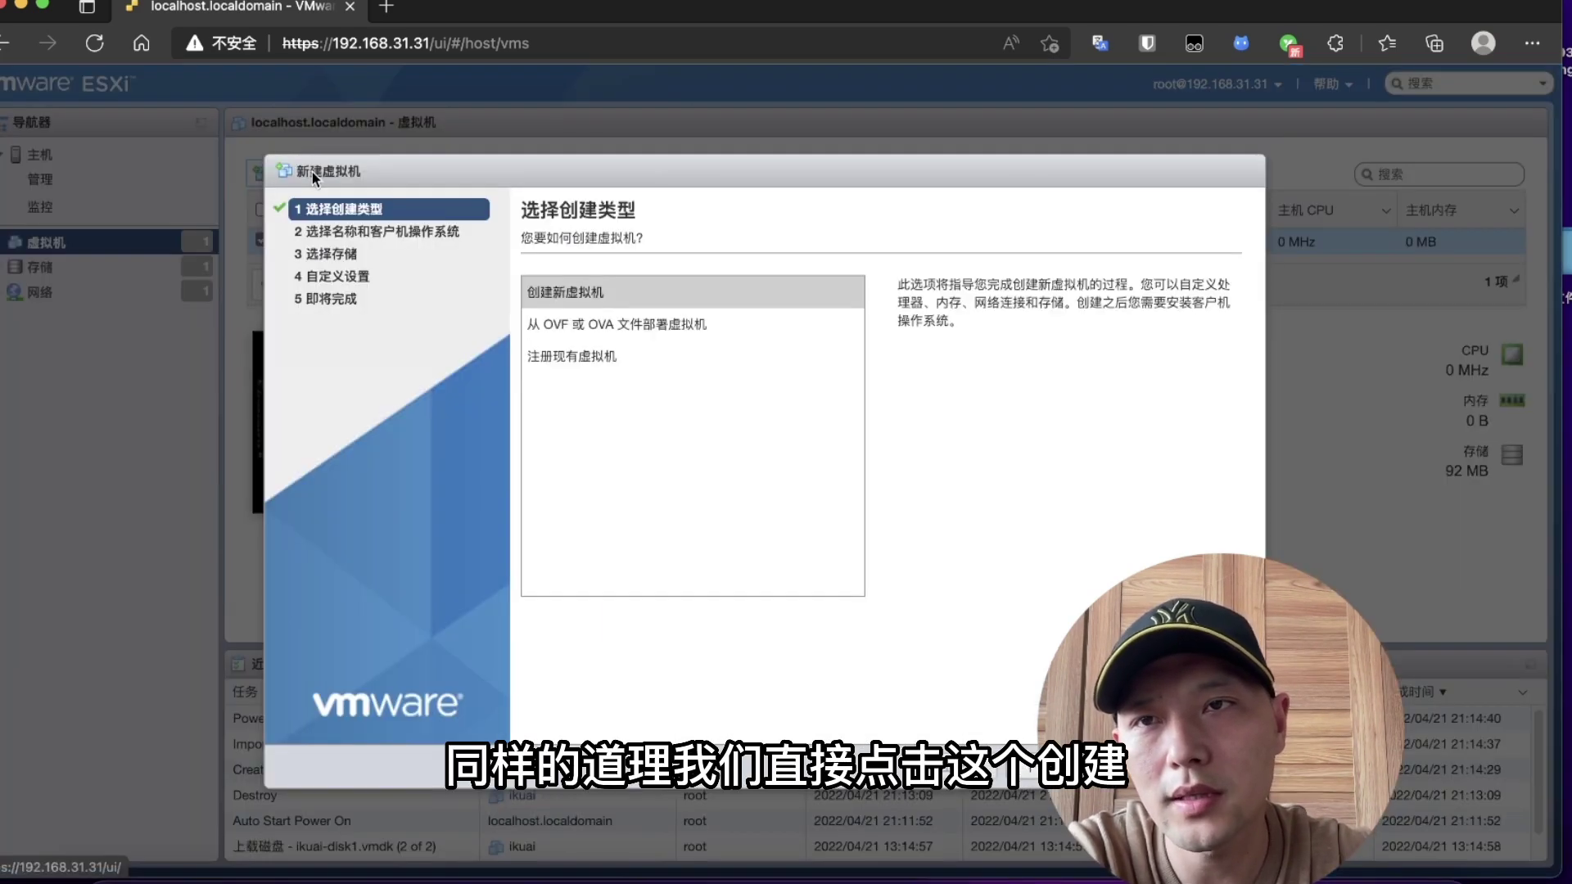
click(624, 328)
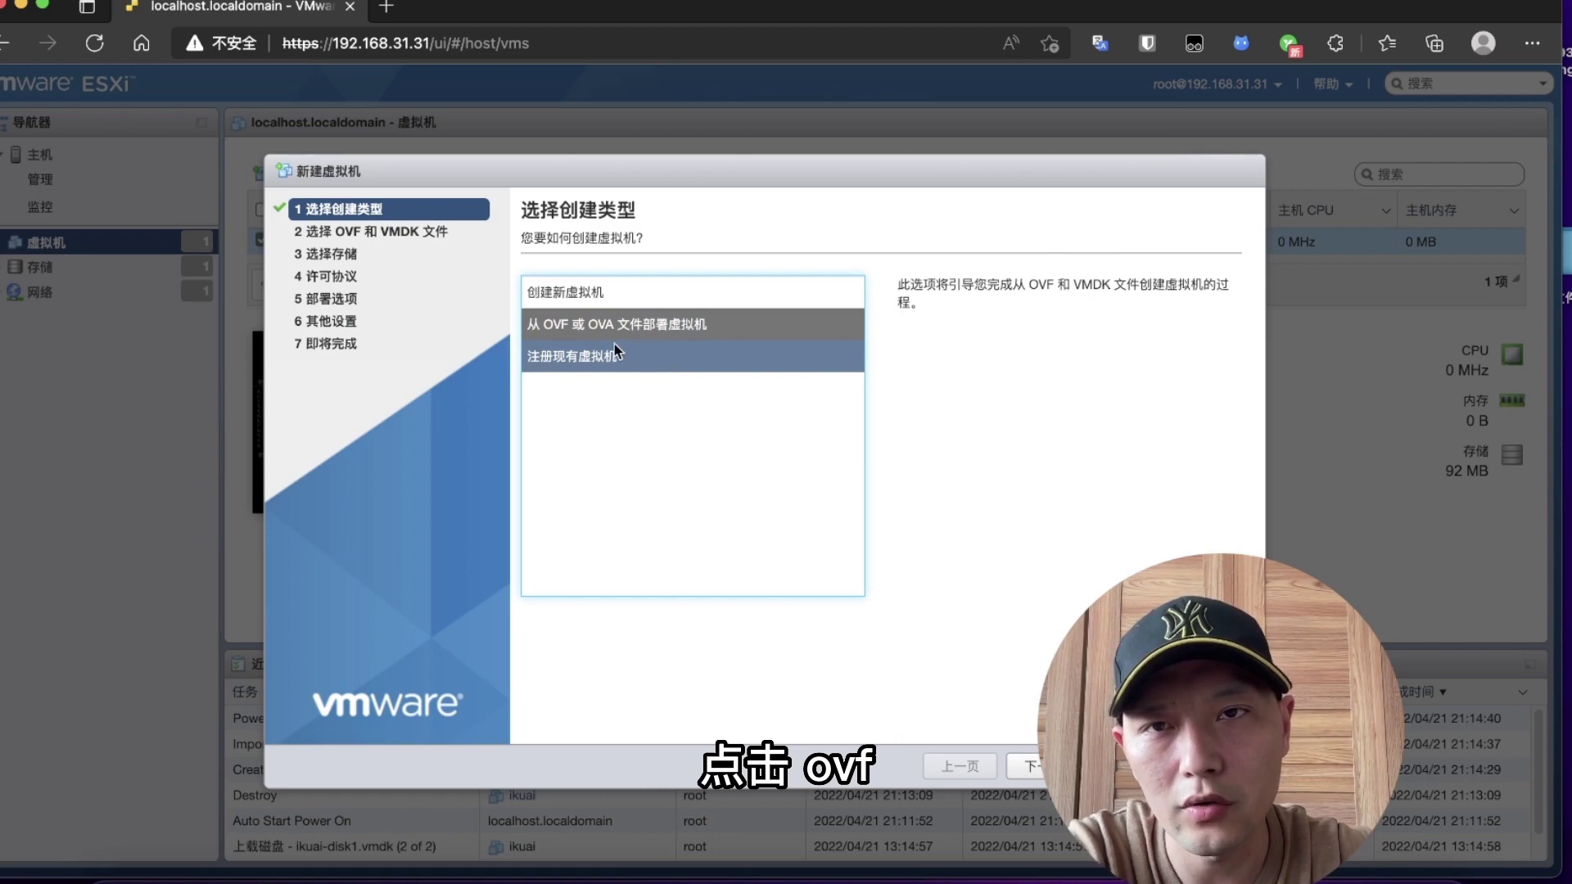
click(1019, 765)
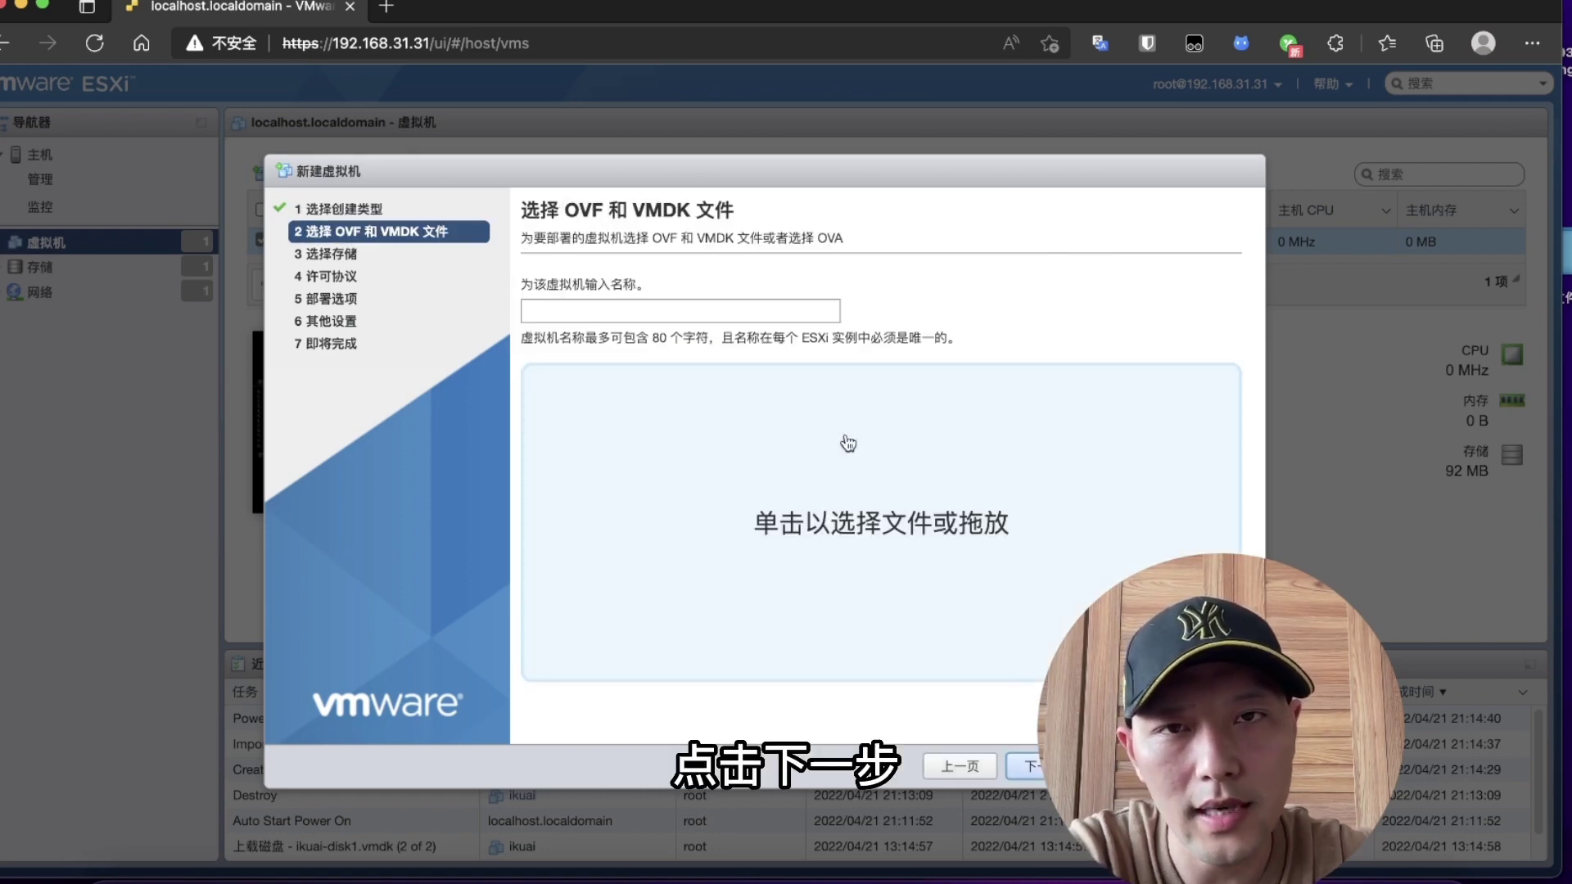
click(664, 312)
text(open)
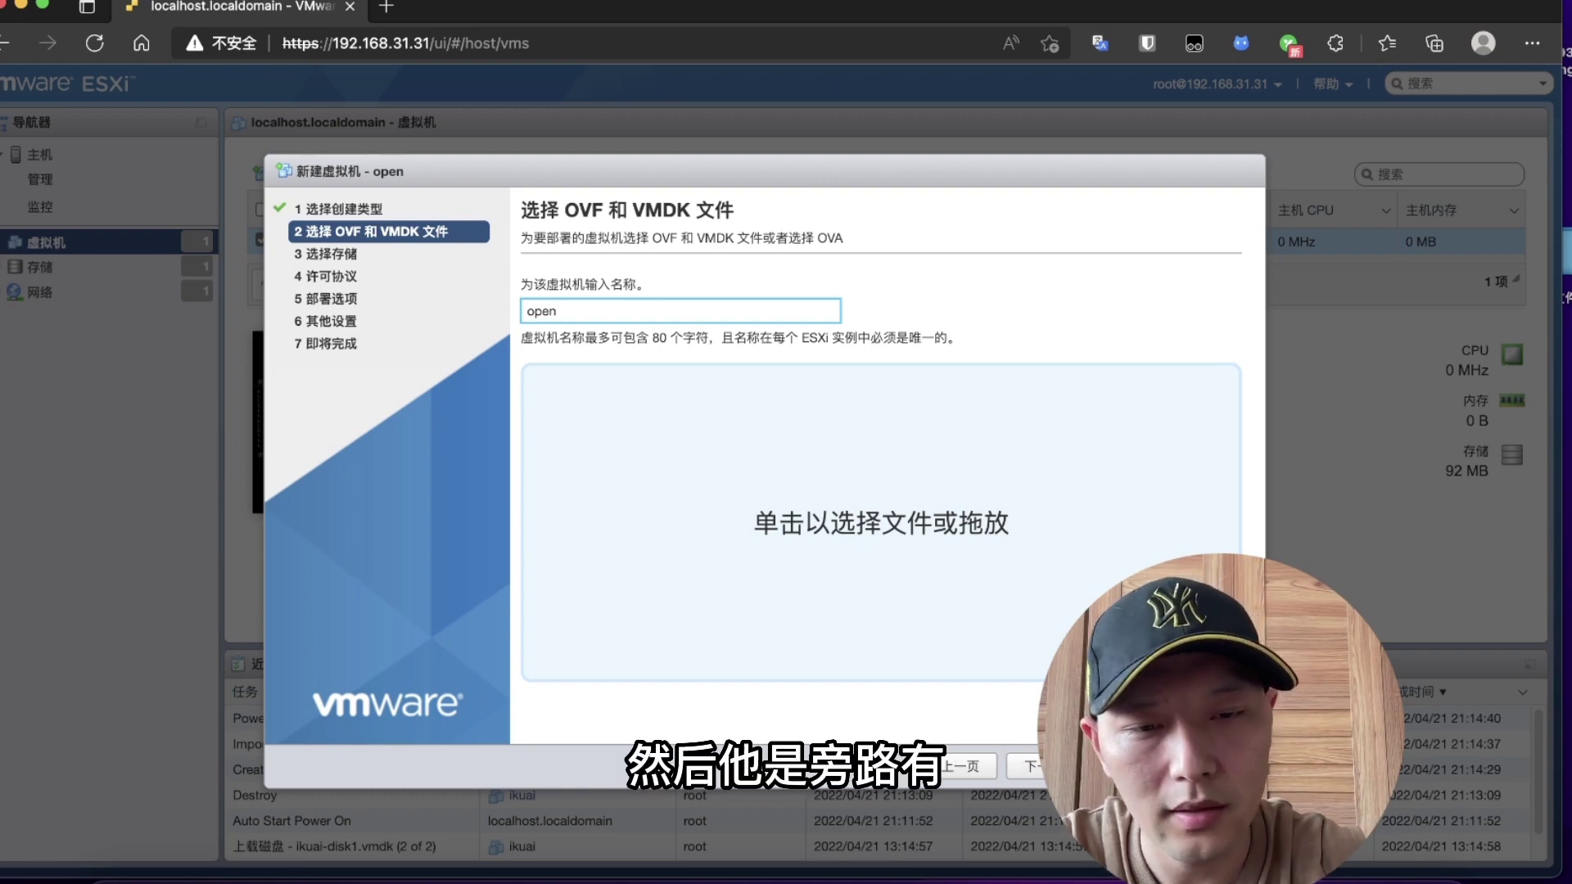
text(-p)
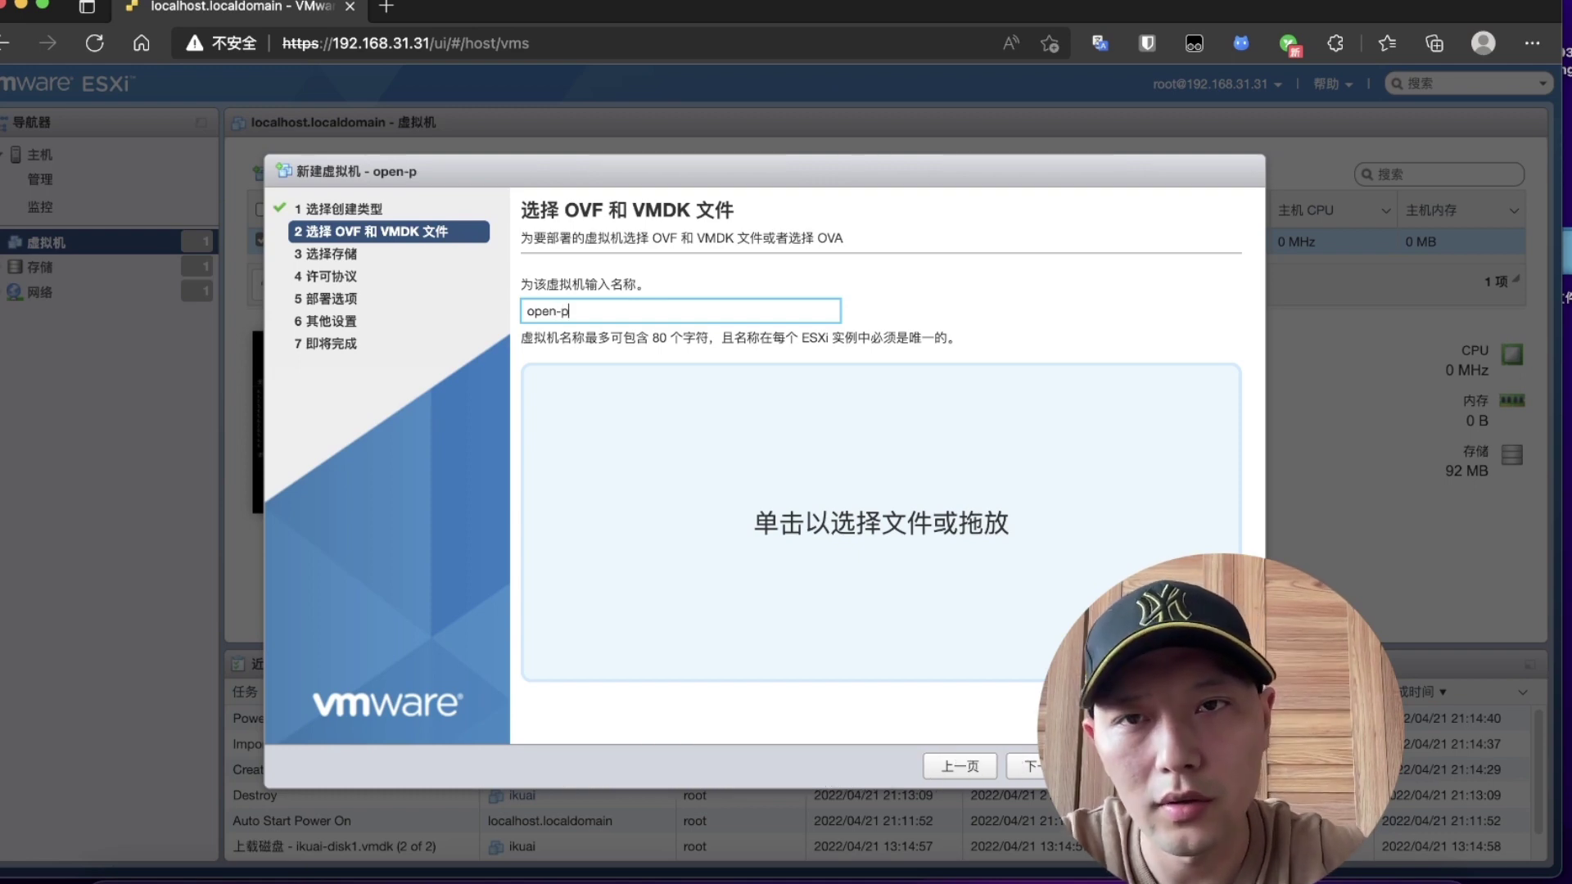
Step: Choose op-p.ova, accept the default storage, and finish creating the VM
click(905, 544)
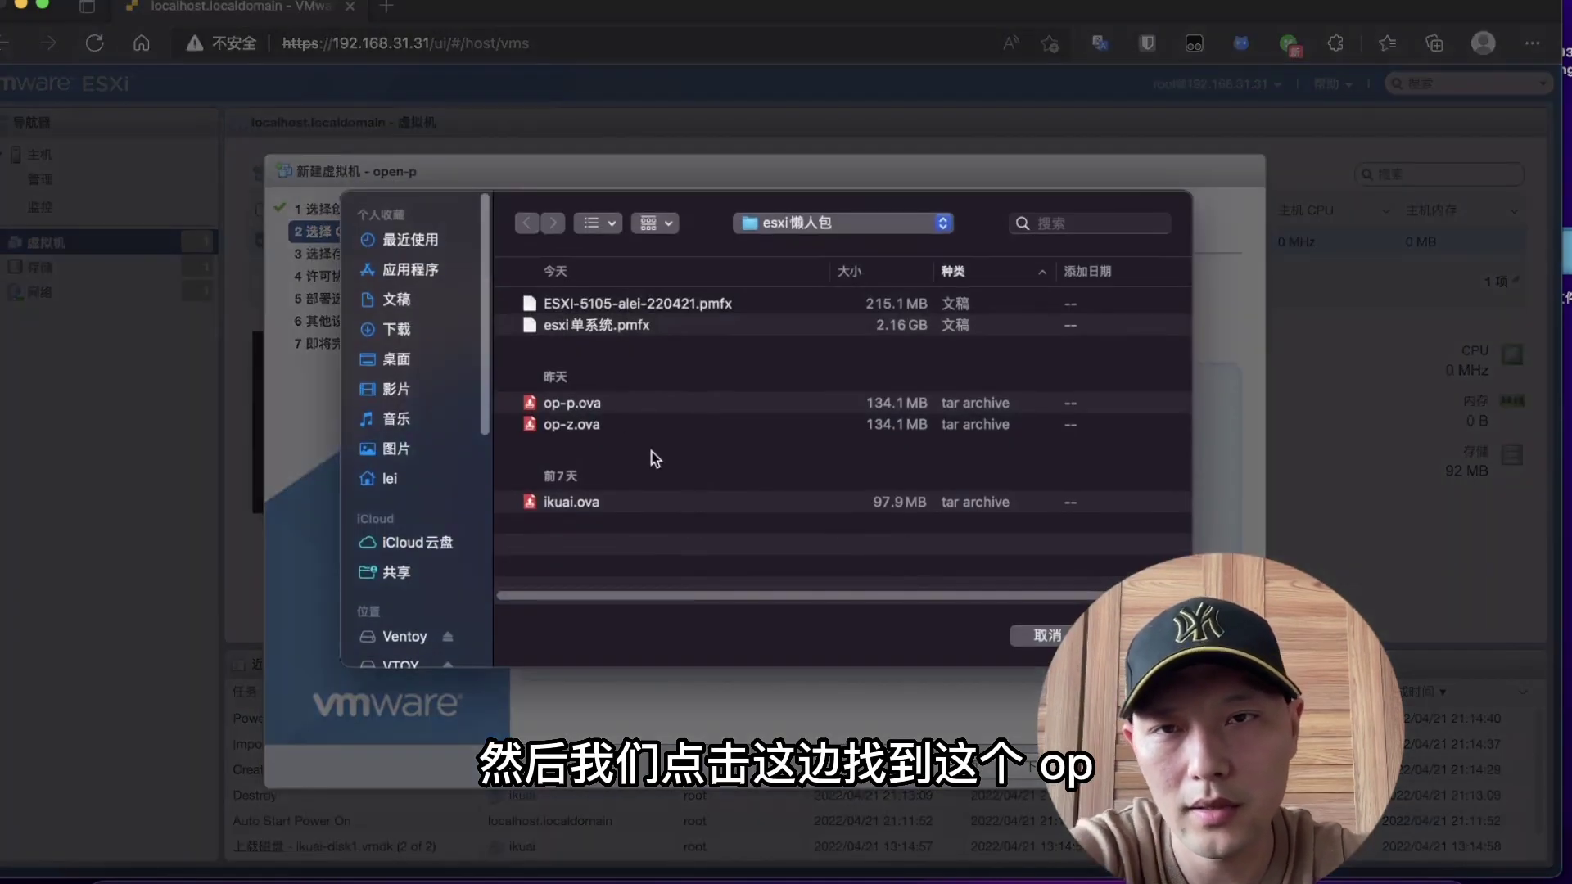
click(580, 425)
click(576, 404)
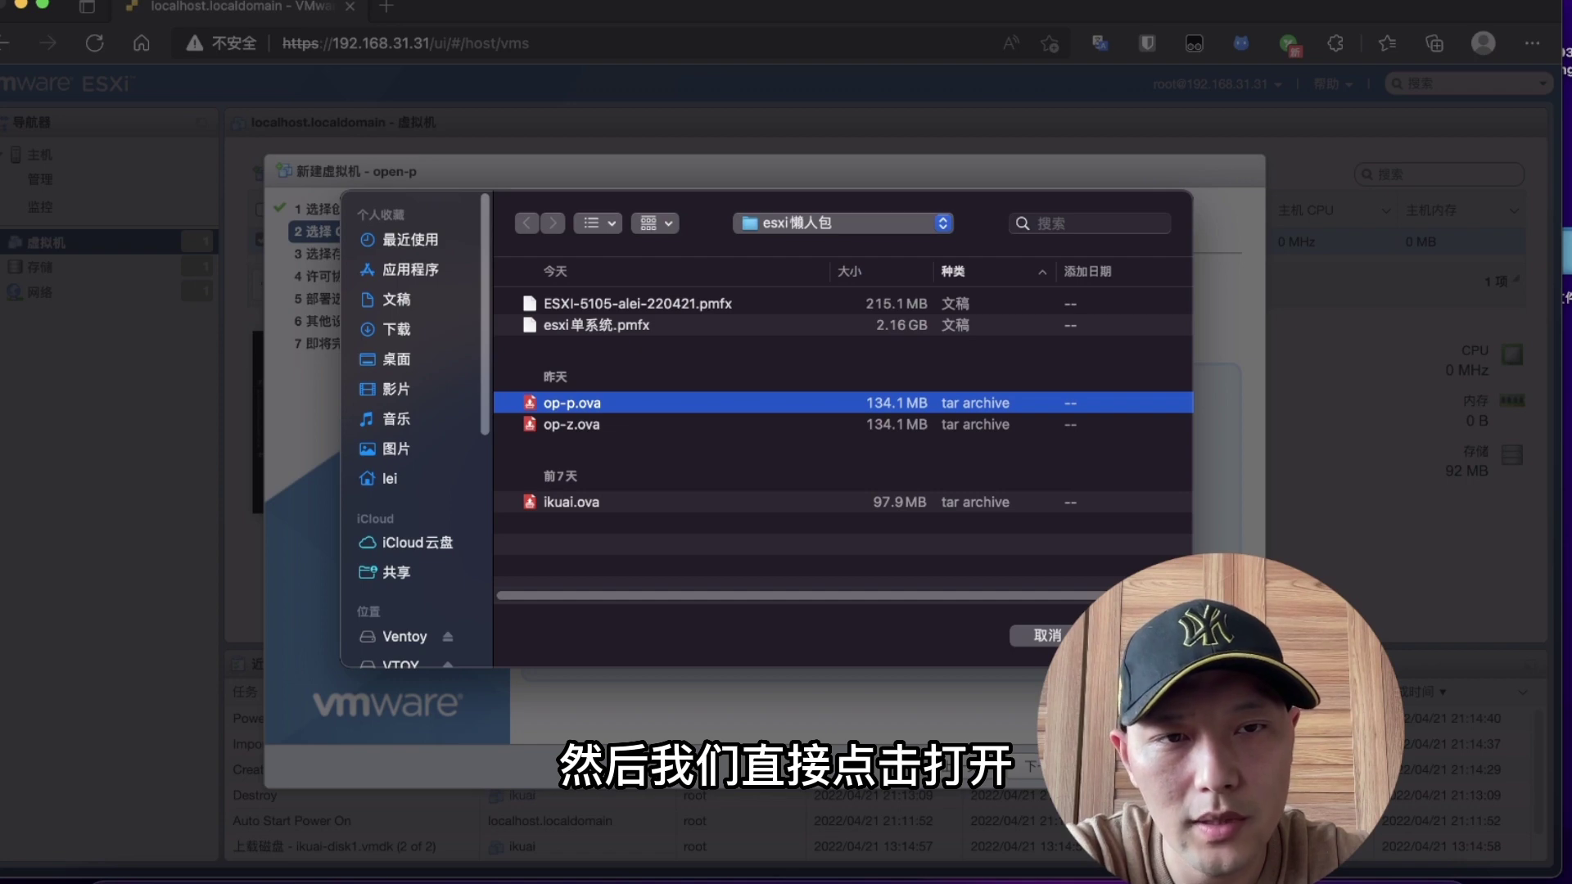
key(Return)
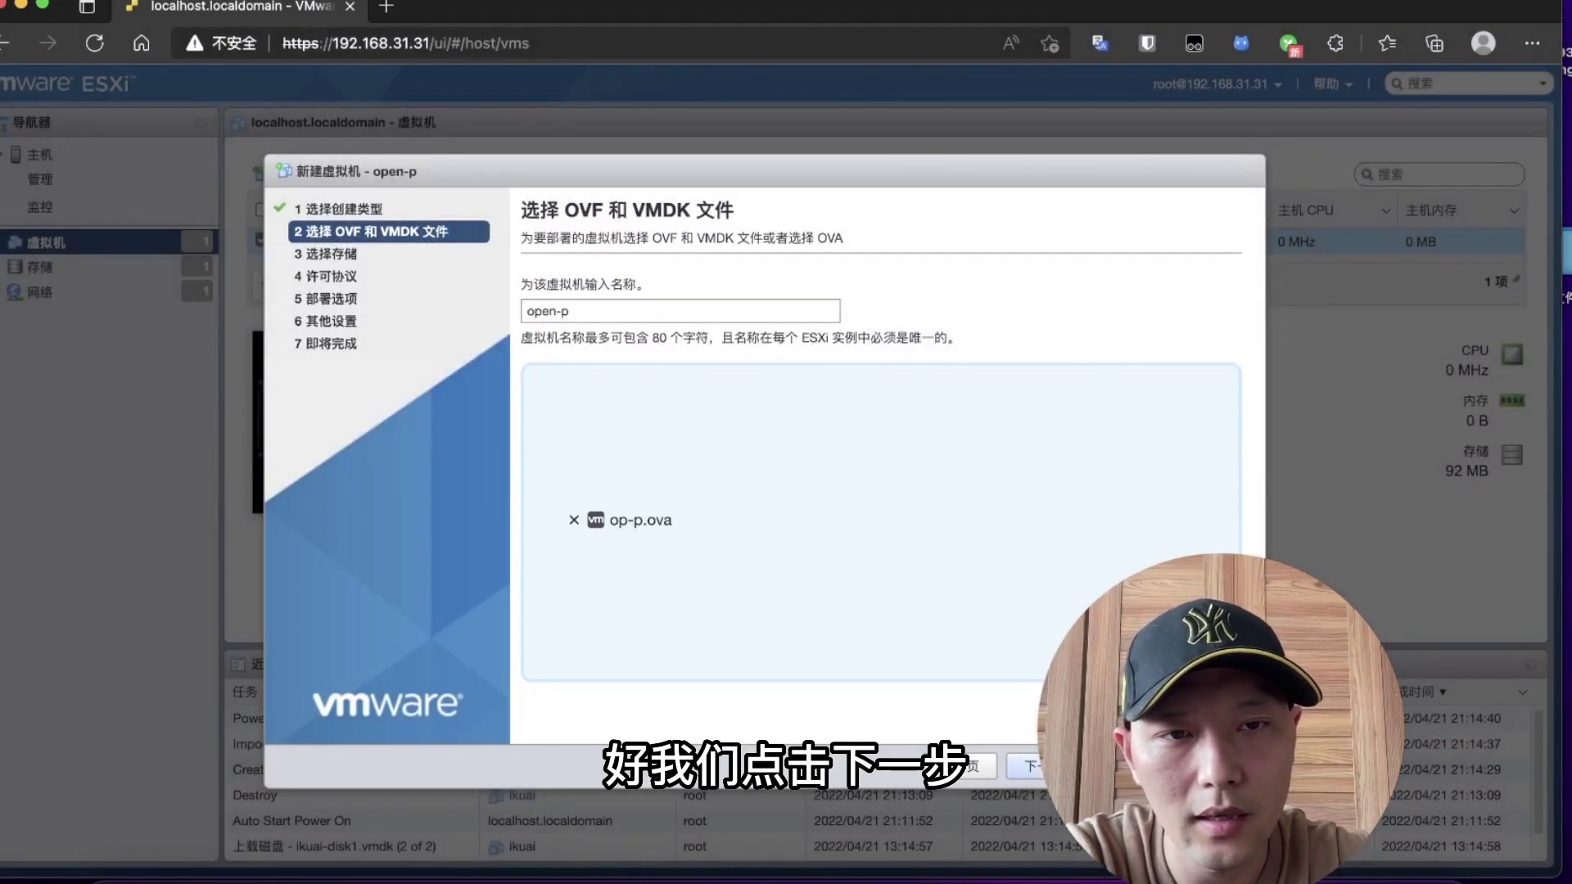
click(1030, 766)
click(1031, 767)
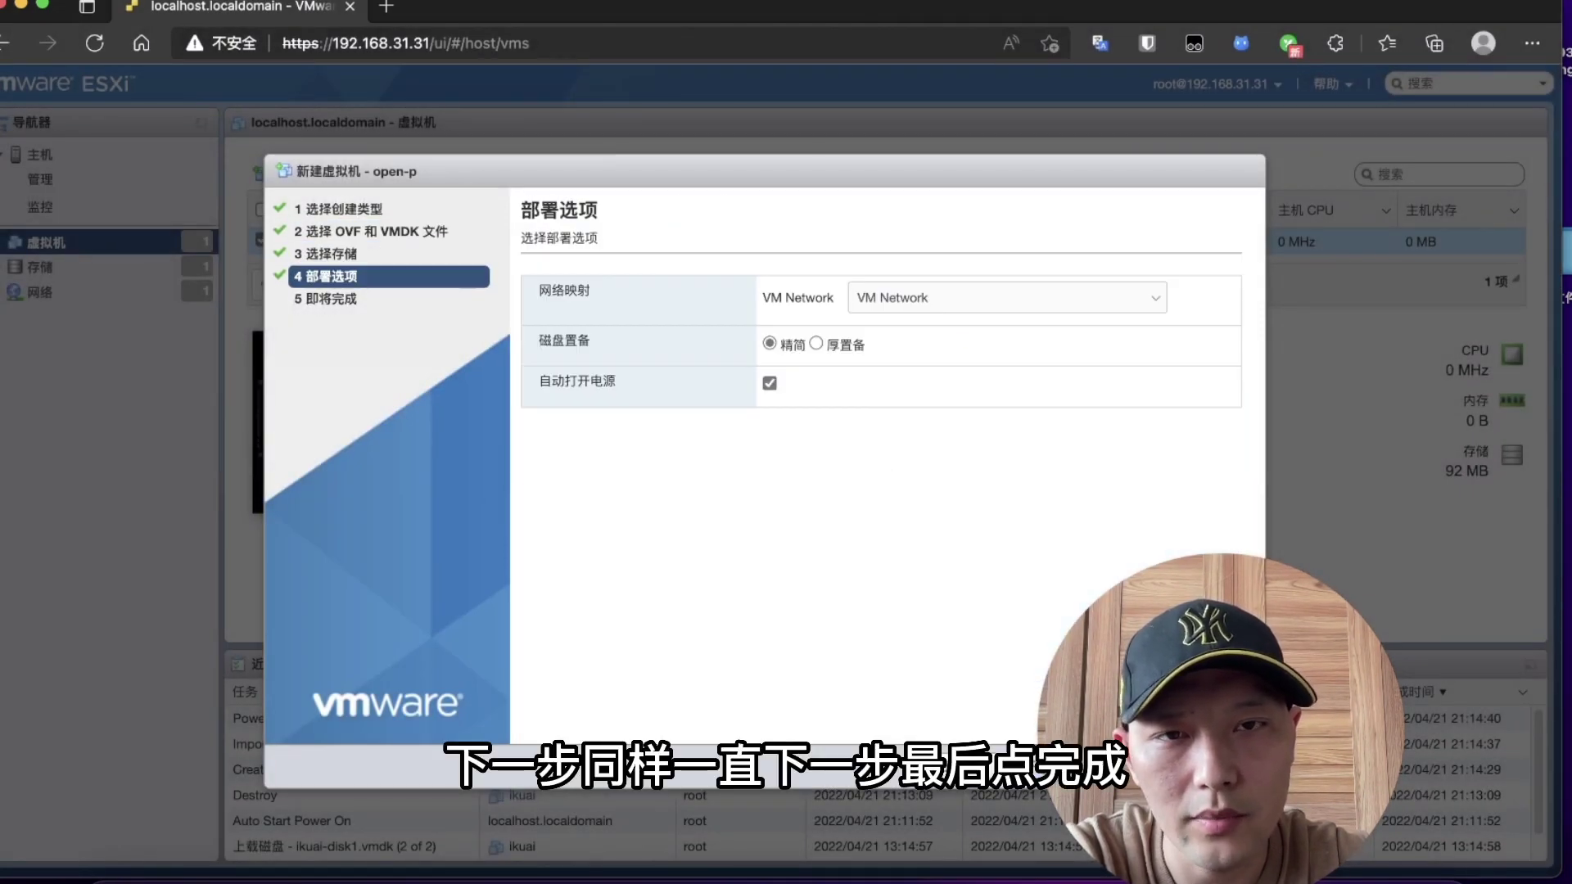
click(1030, 766)
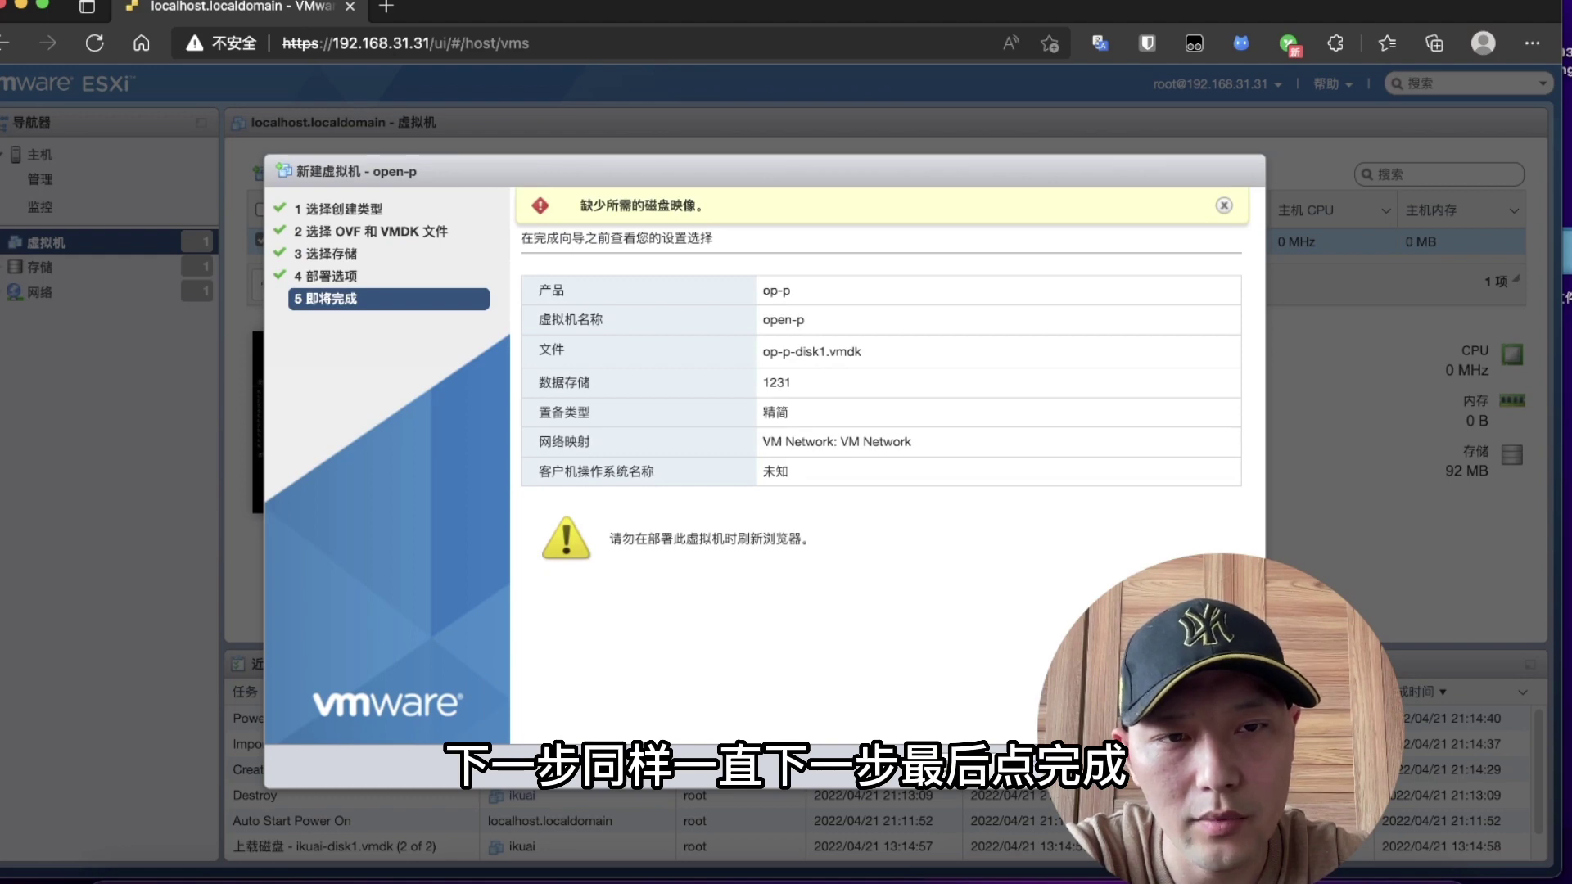
click(1098, 767)
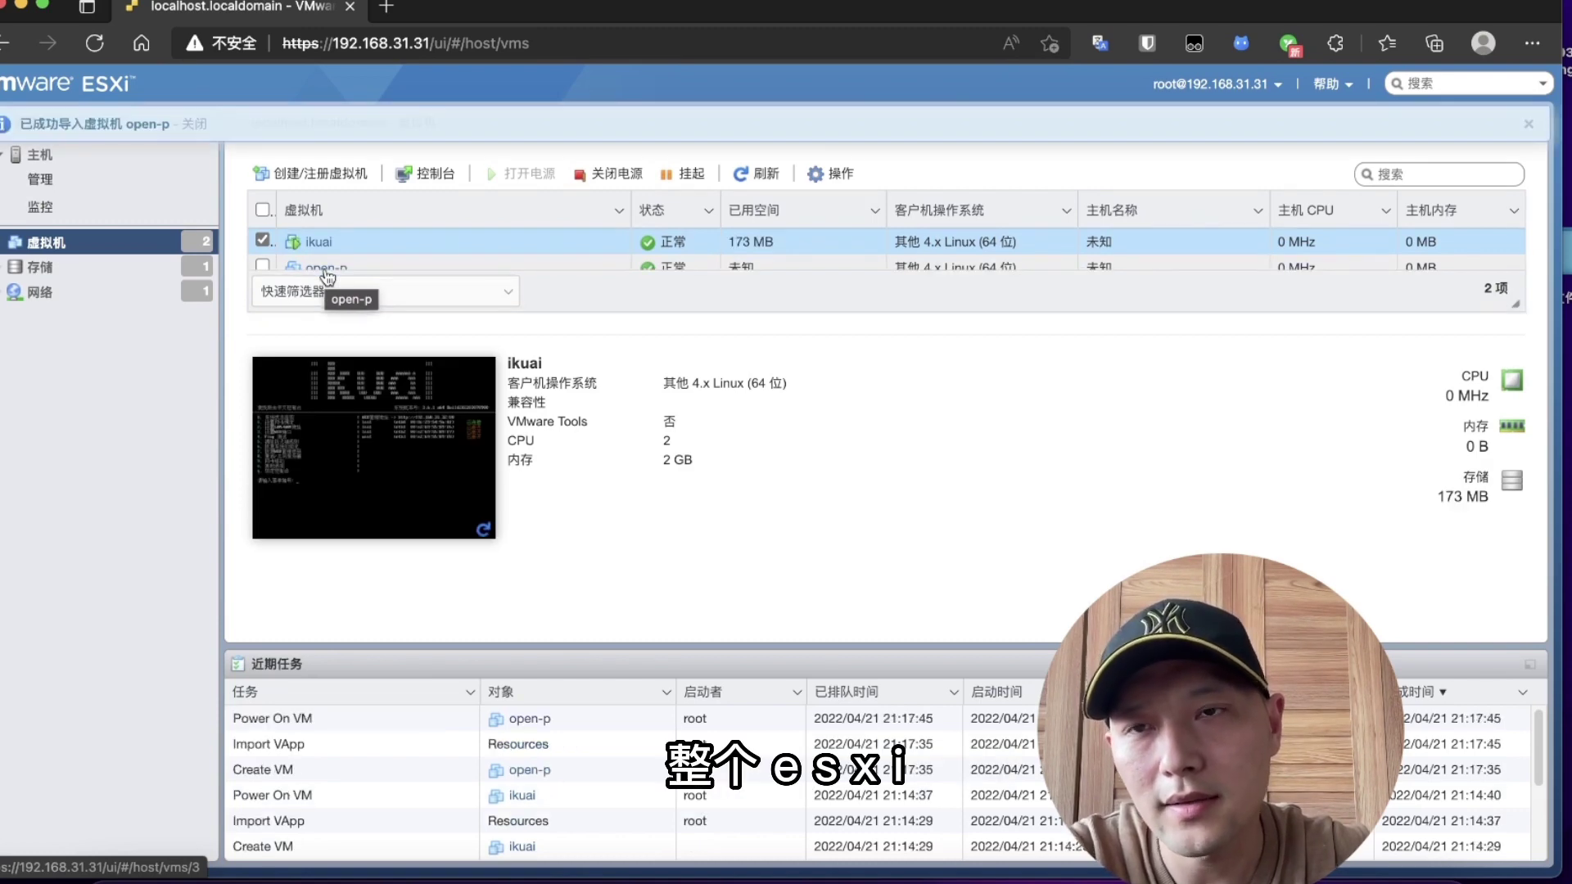
Step: Open the open-p VM from the list and launch its console to watch it boot
scroll(335, 270, down, 1)
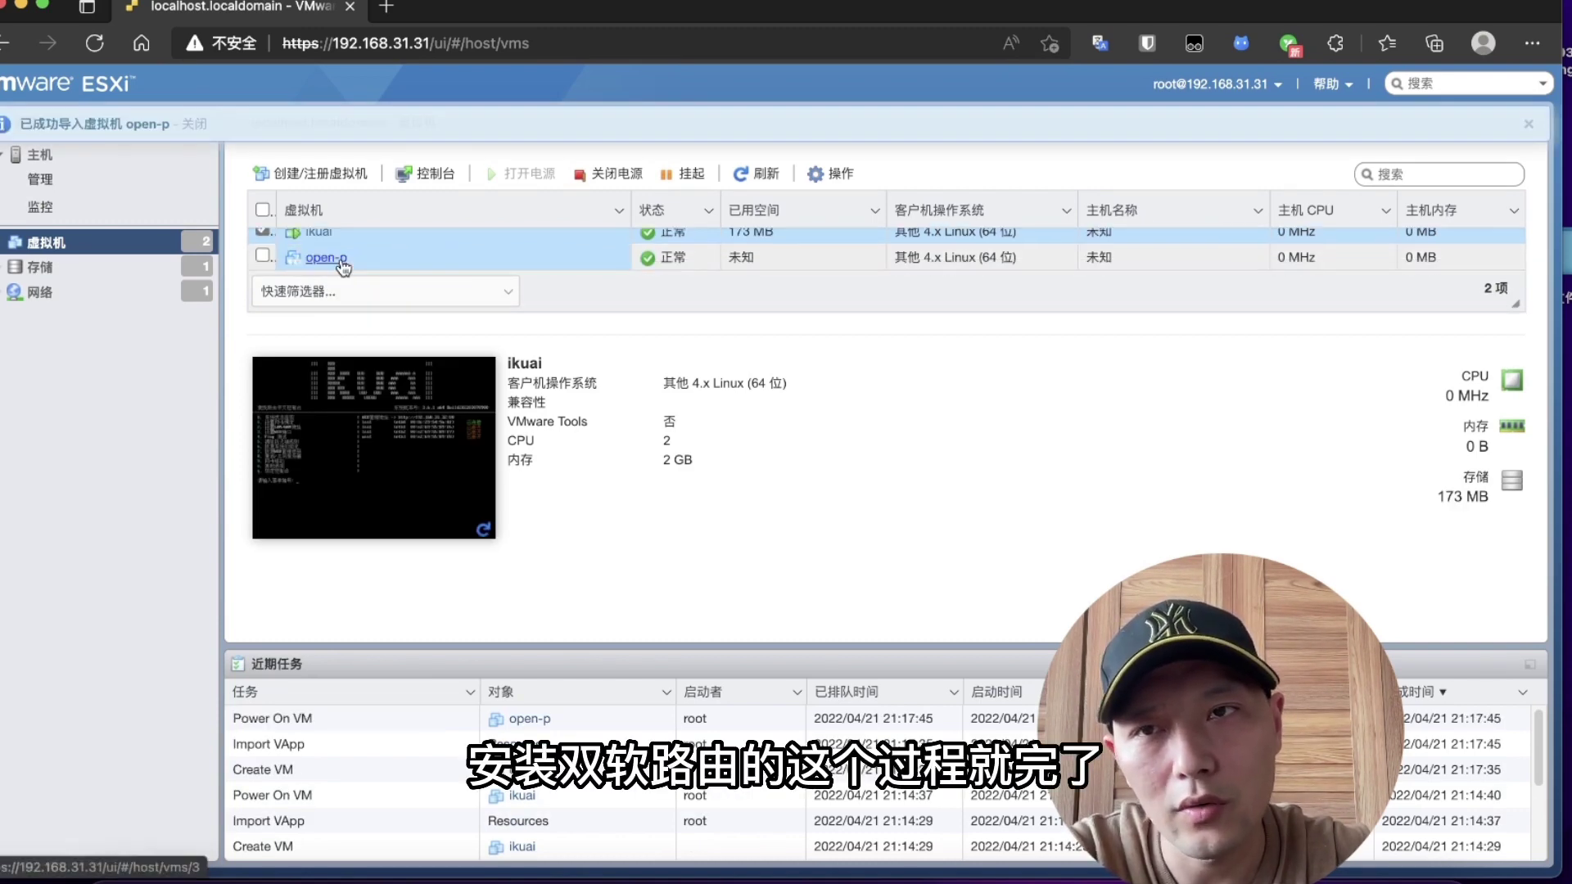
click(328, 258)
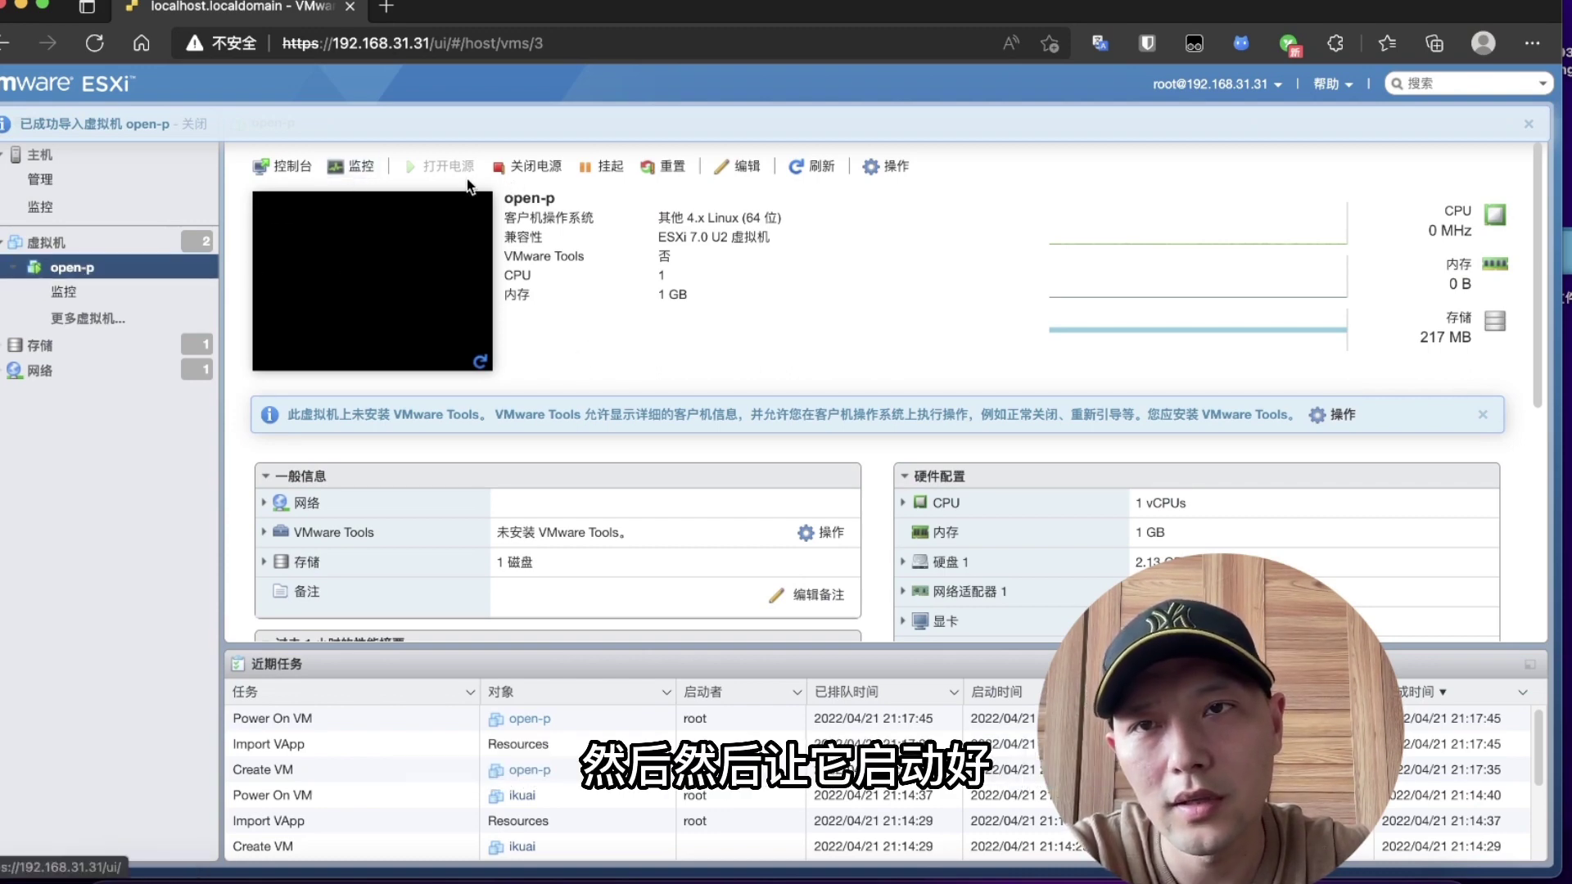
click(361, 338)
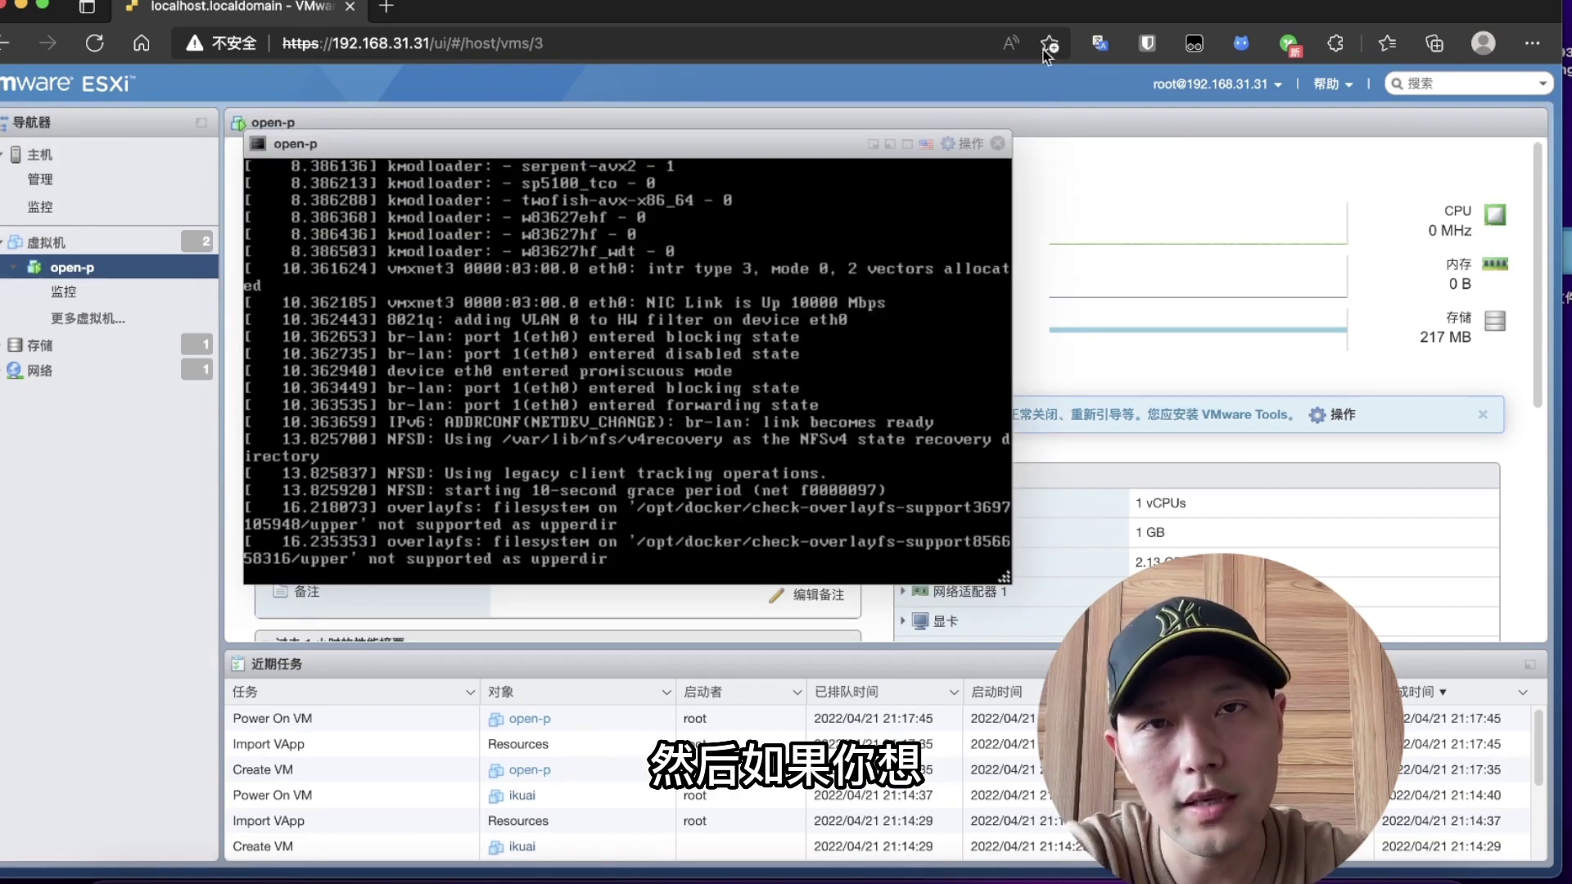
Step: Load the iStoreOS admin at 192.168.31.33 in a new browser tab
click(385, 7)
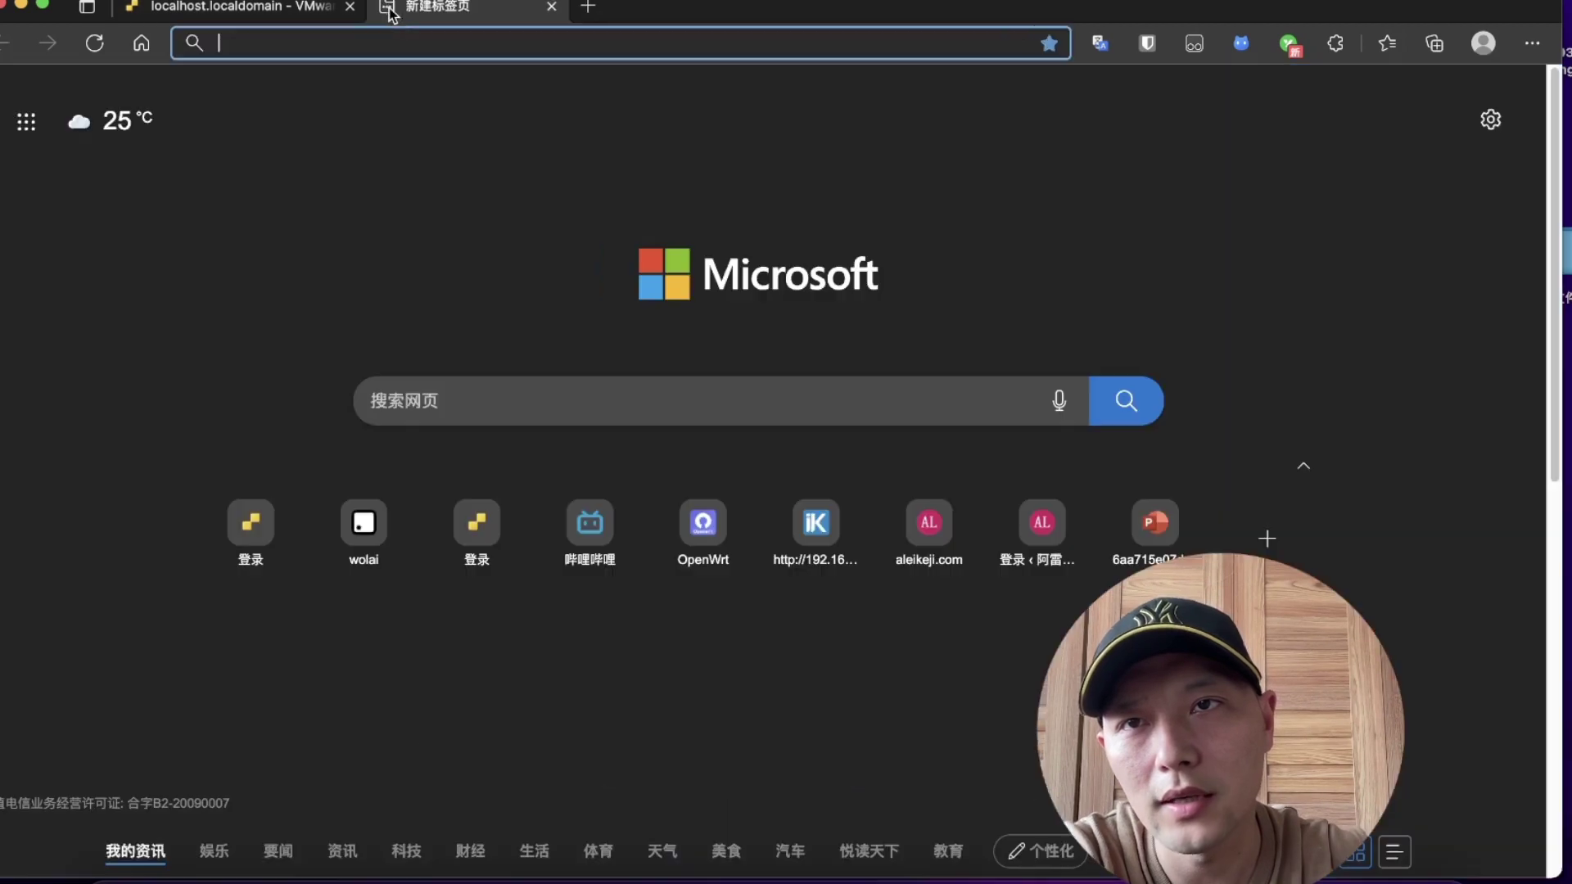
click(425, 43)
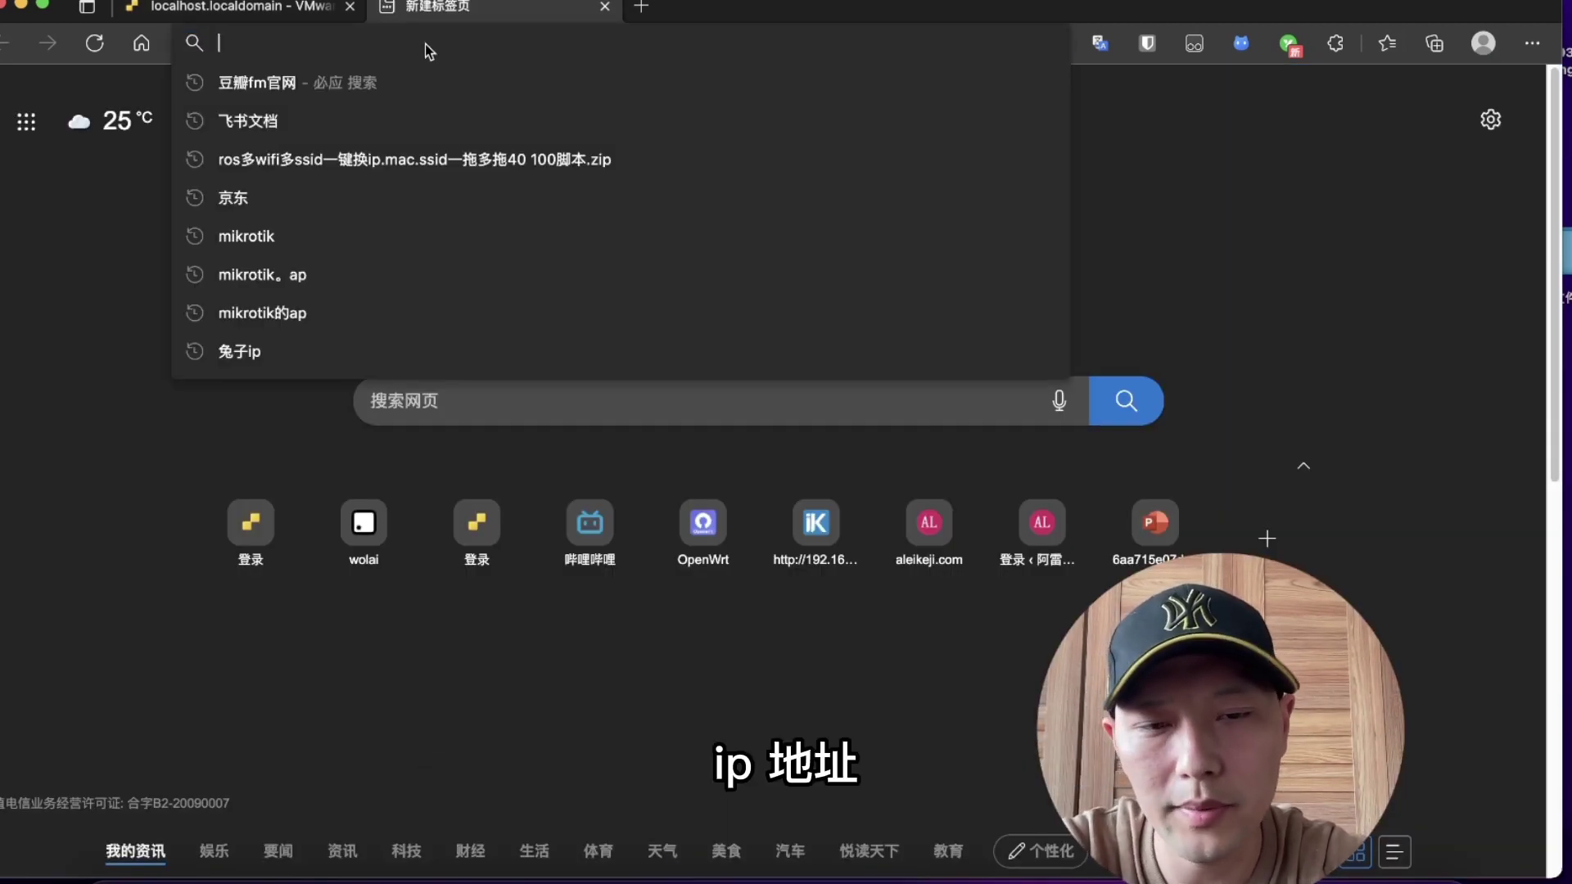
text(1)
key(Return)
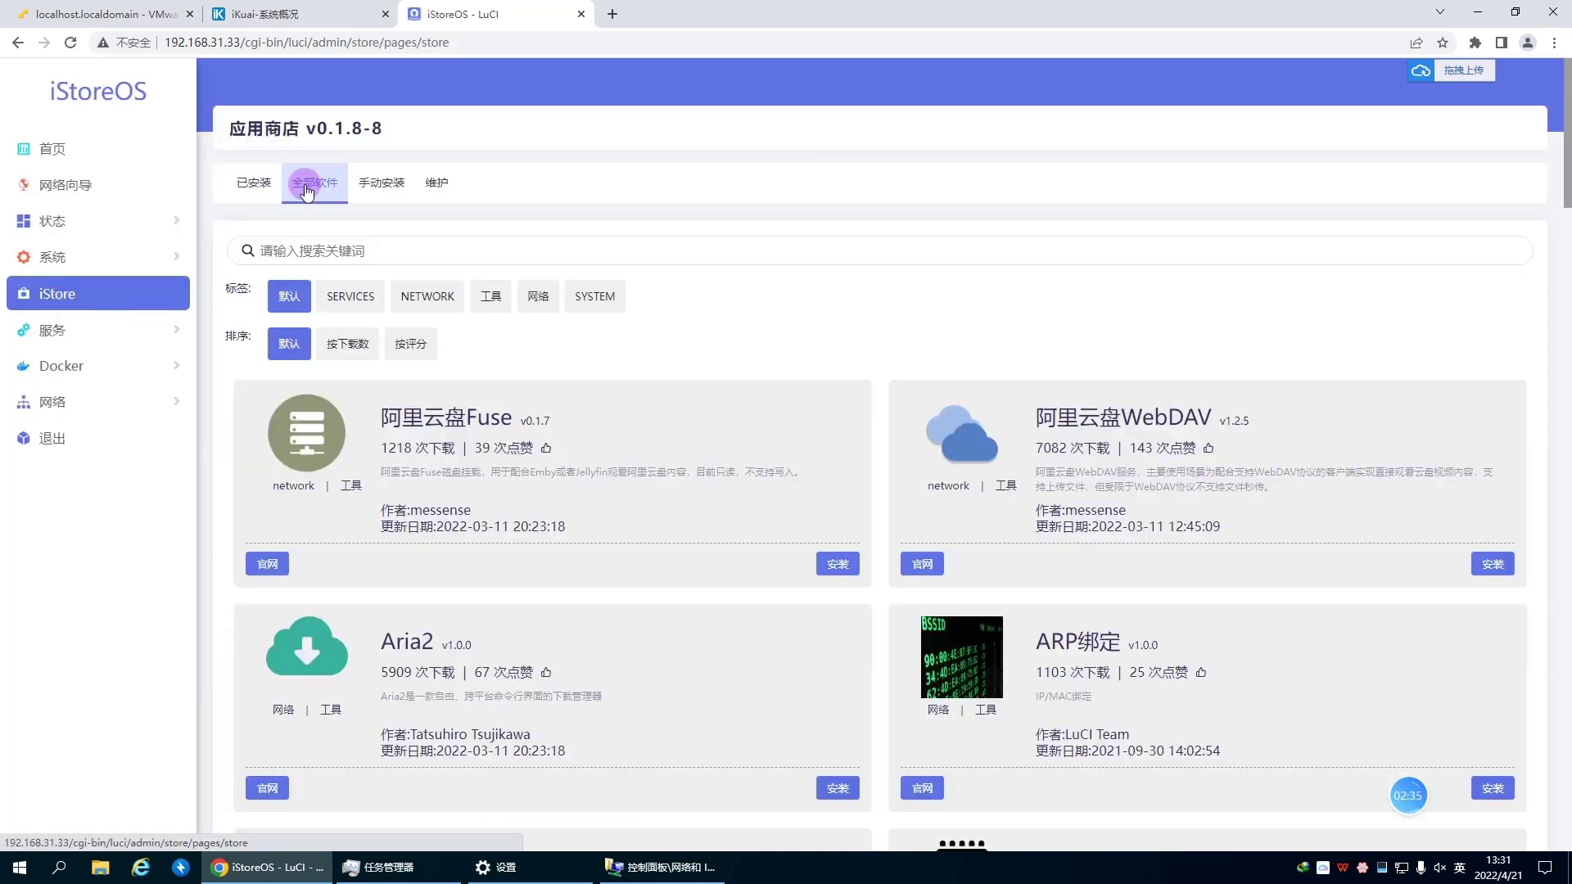
Step: Show all iStore apps and scroll through the app cards, highlighting Jellyfin
click(330, 195)
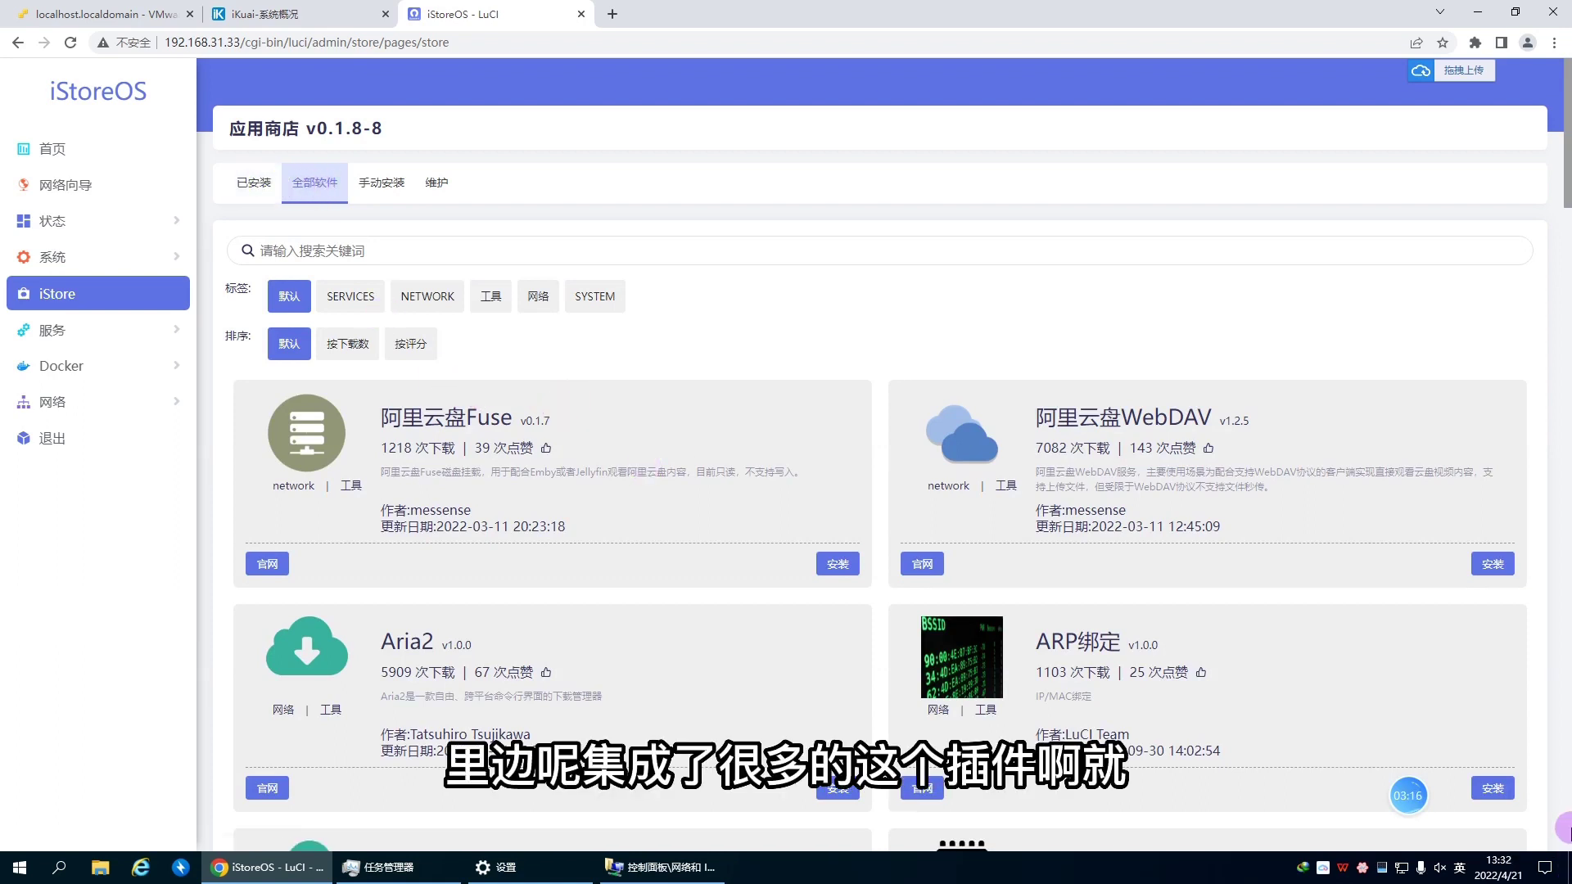
scroll(1515, 794, down, 4)
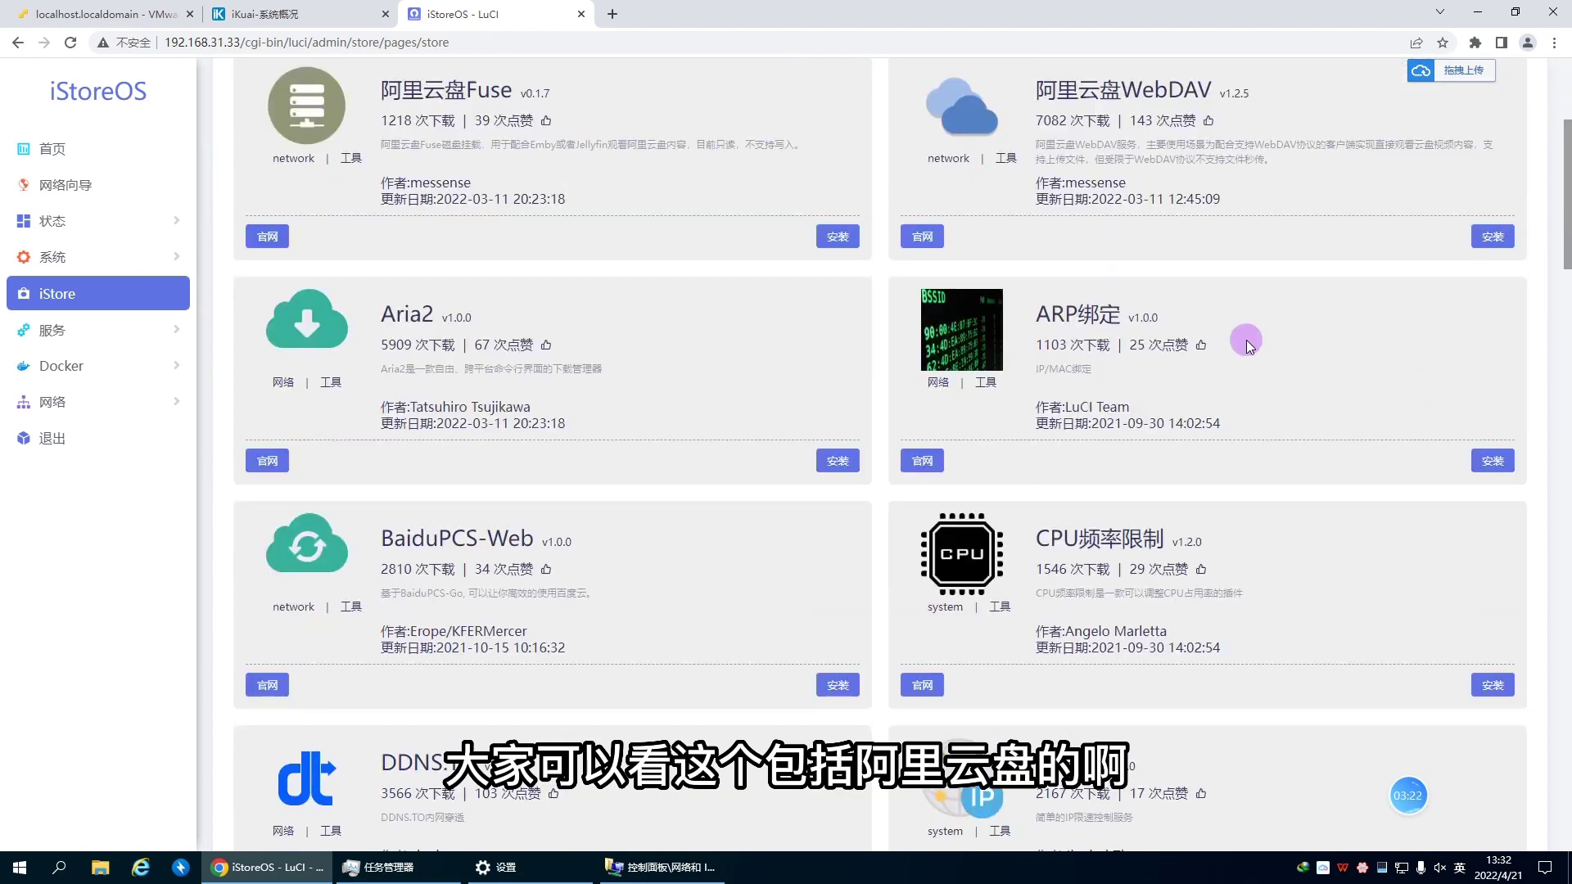
scroll(685, 533, down, 2)
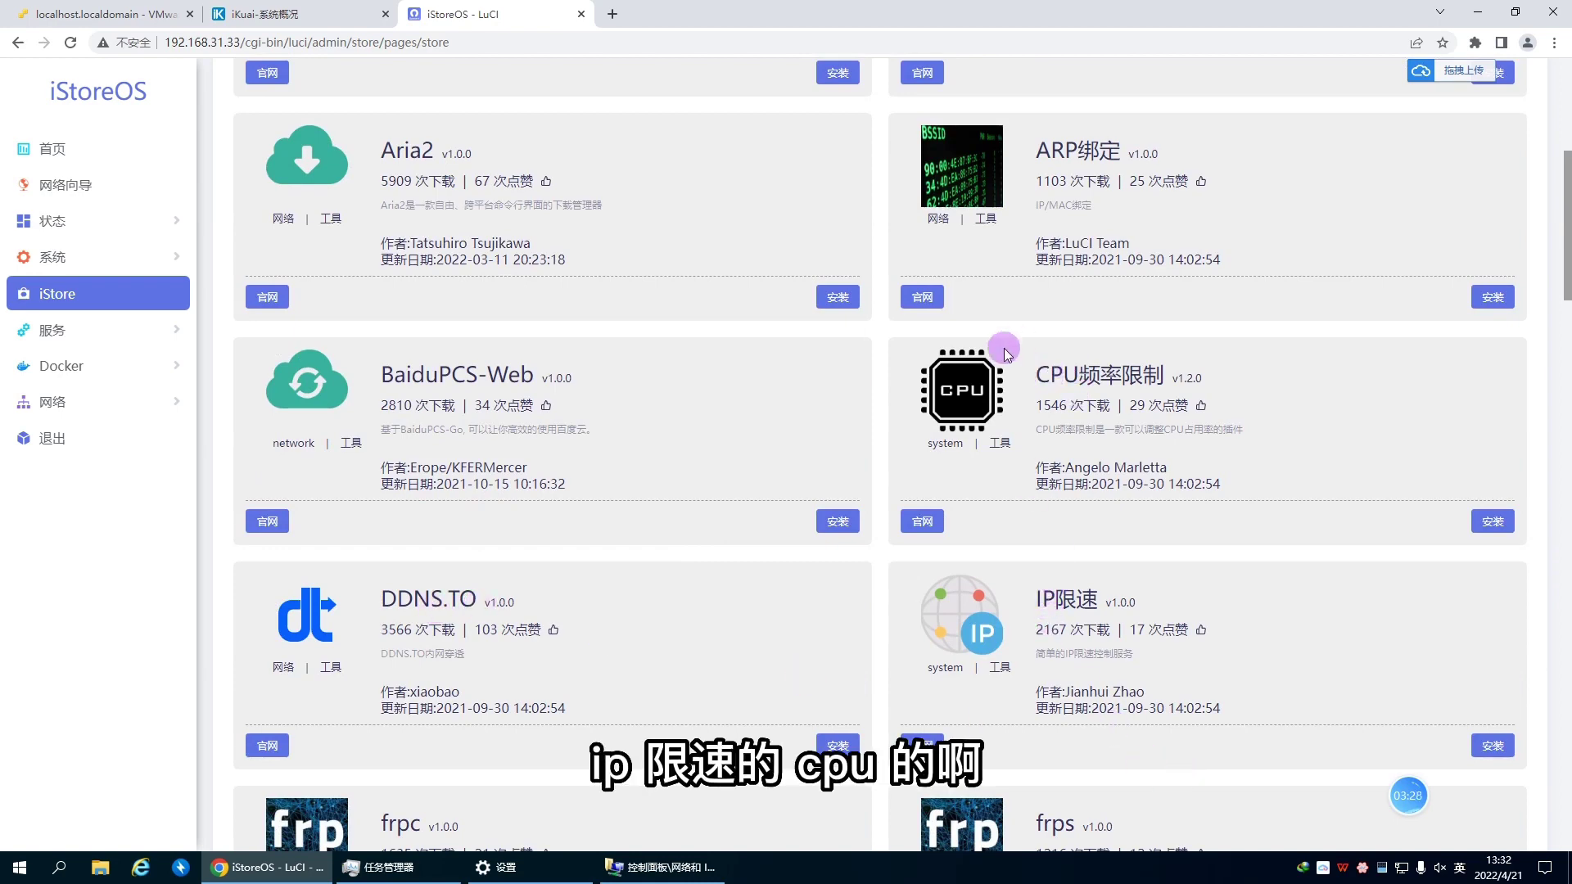
scroll(964, 480, down, 3)
scroll(965, 480, down, 3)
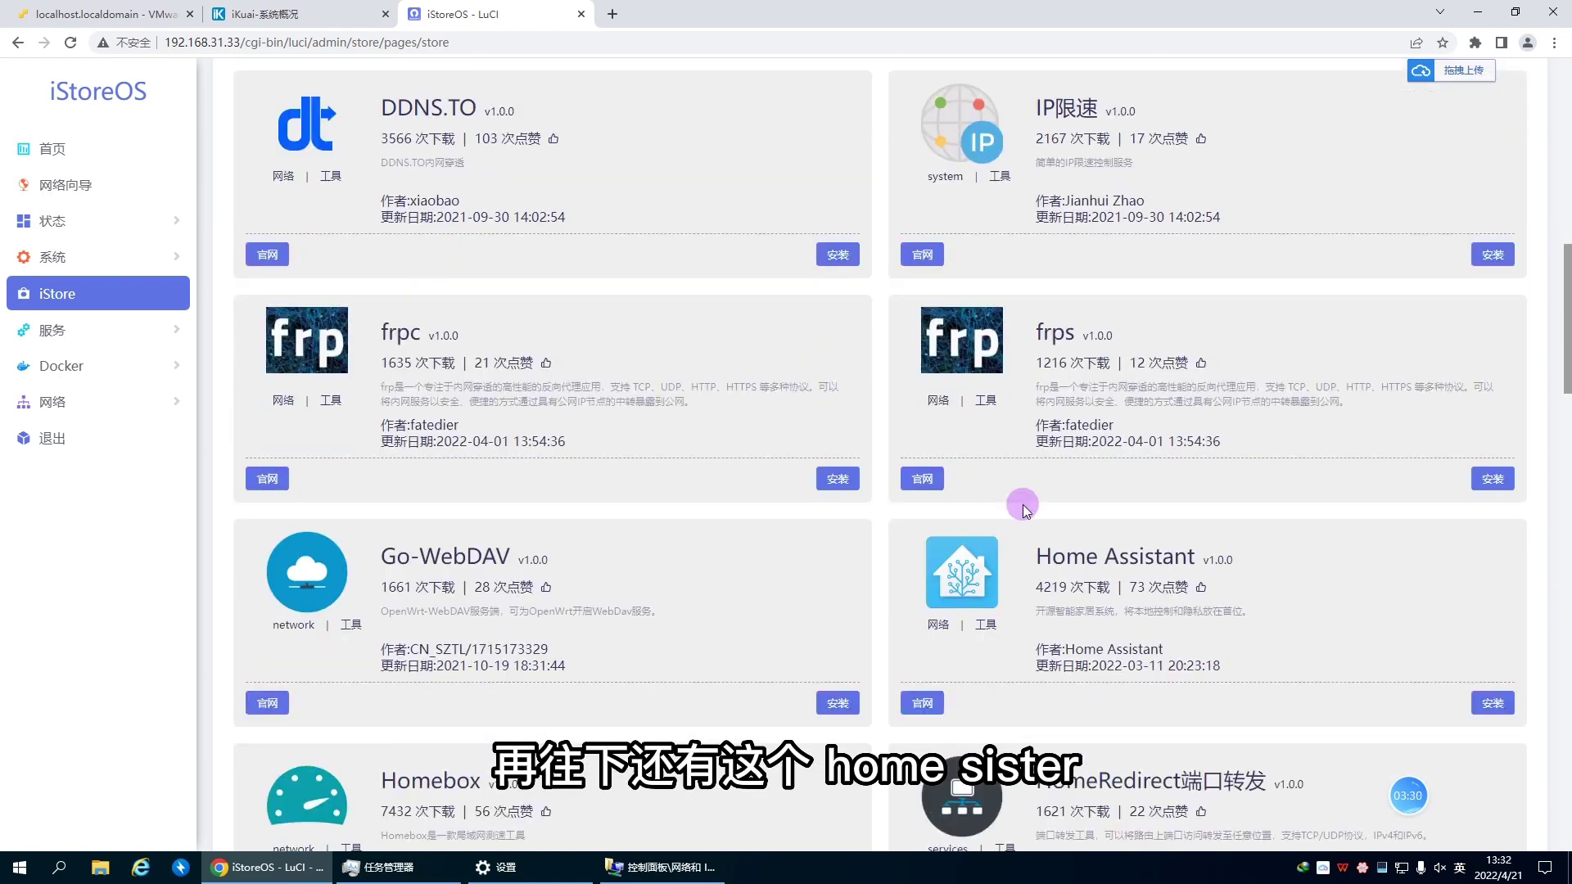
scroll(1163, 578, down, 8)
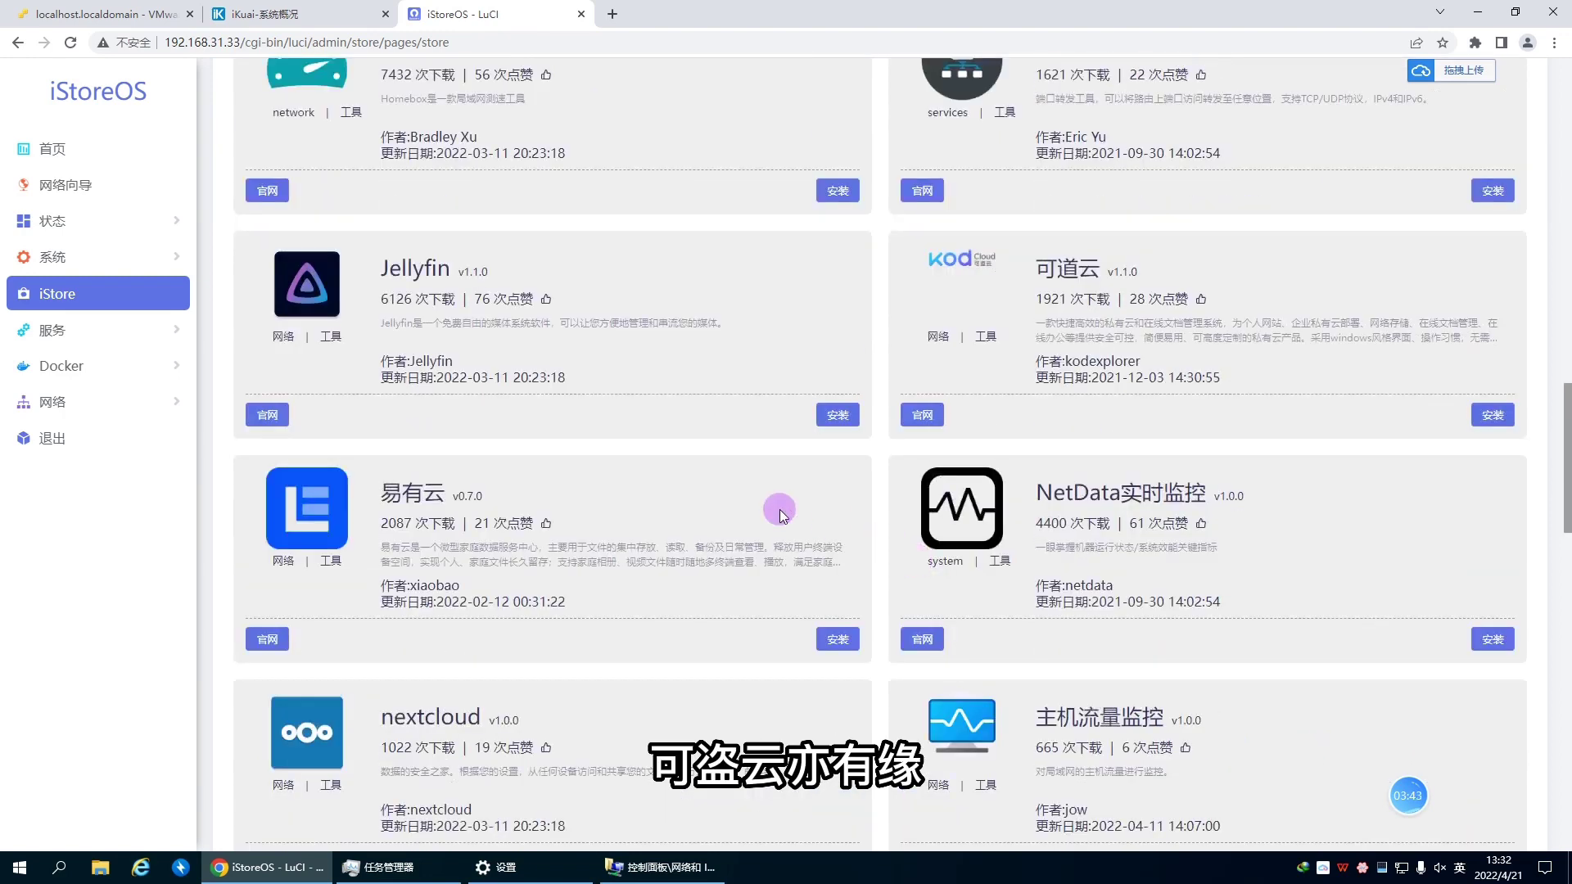
drag(382, 268, 450, 269)
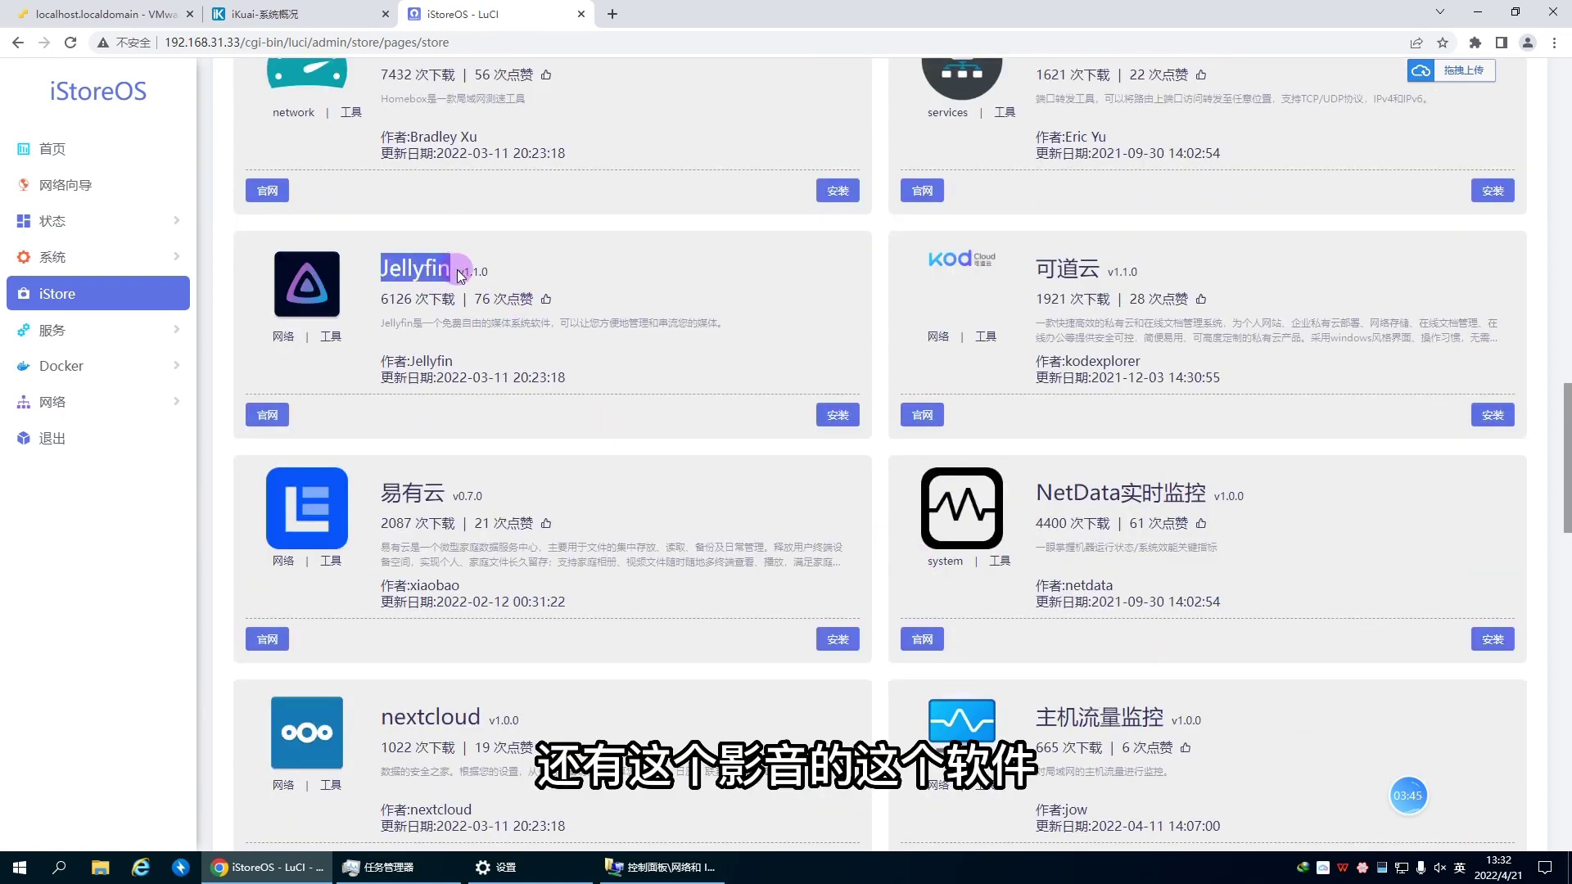
scroll(942, 498, down, 5)
Step: Expand the Services and Docker navigation sections, then go to the iStoreOS home page
click(72, 334)
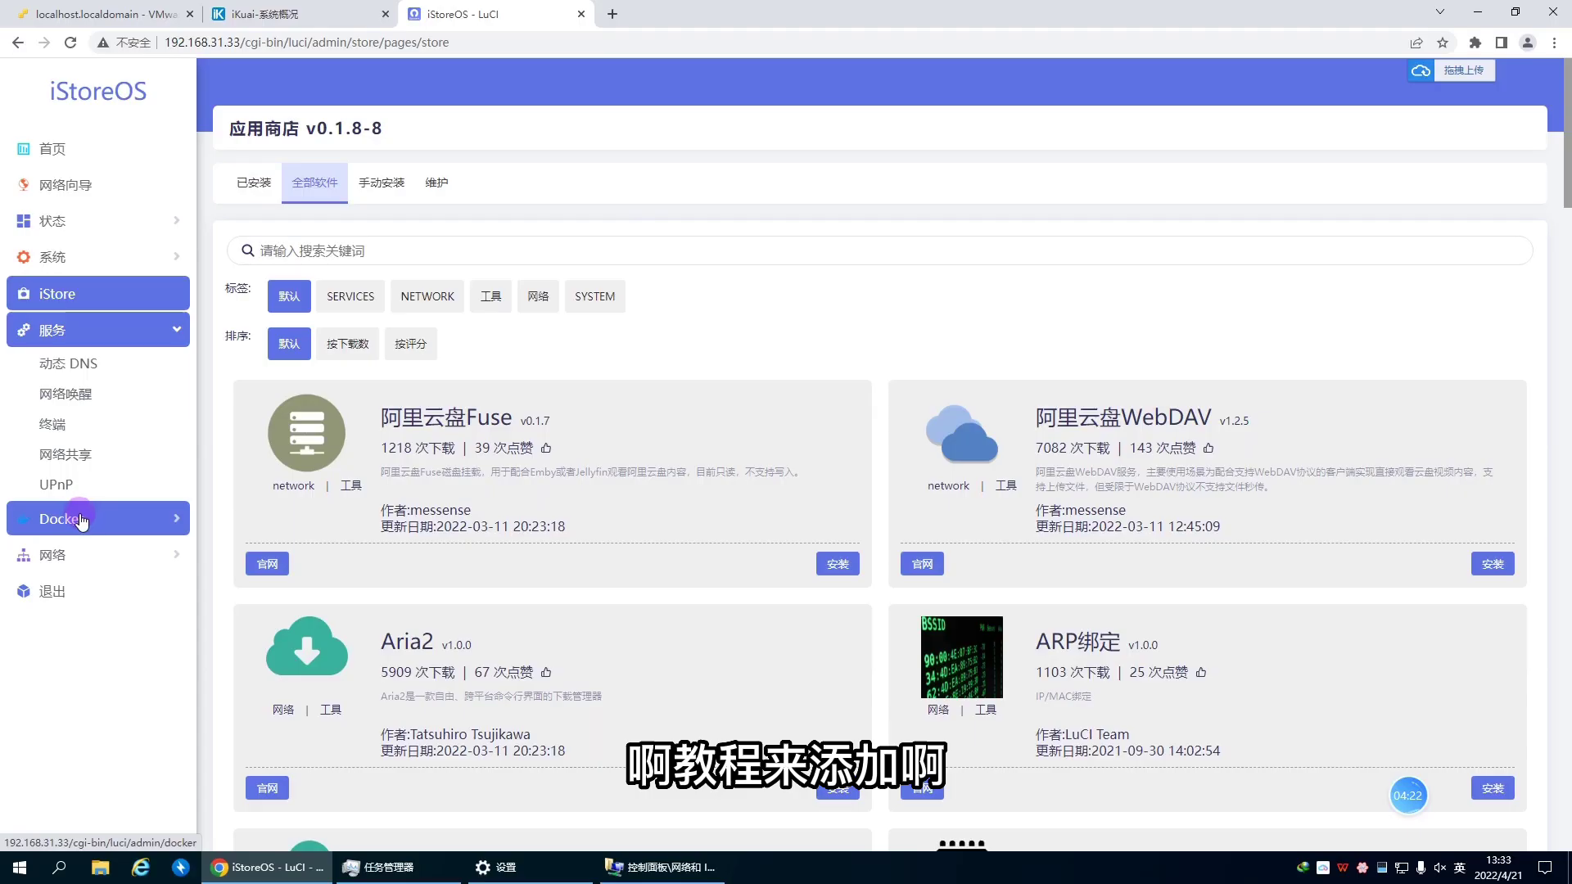
click(77, 516)
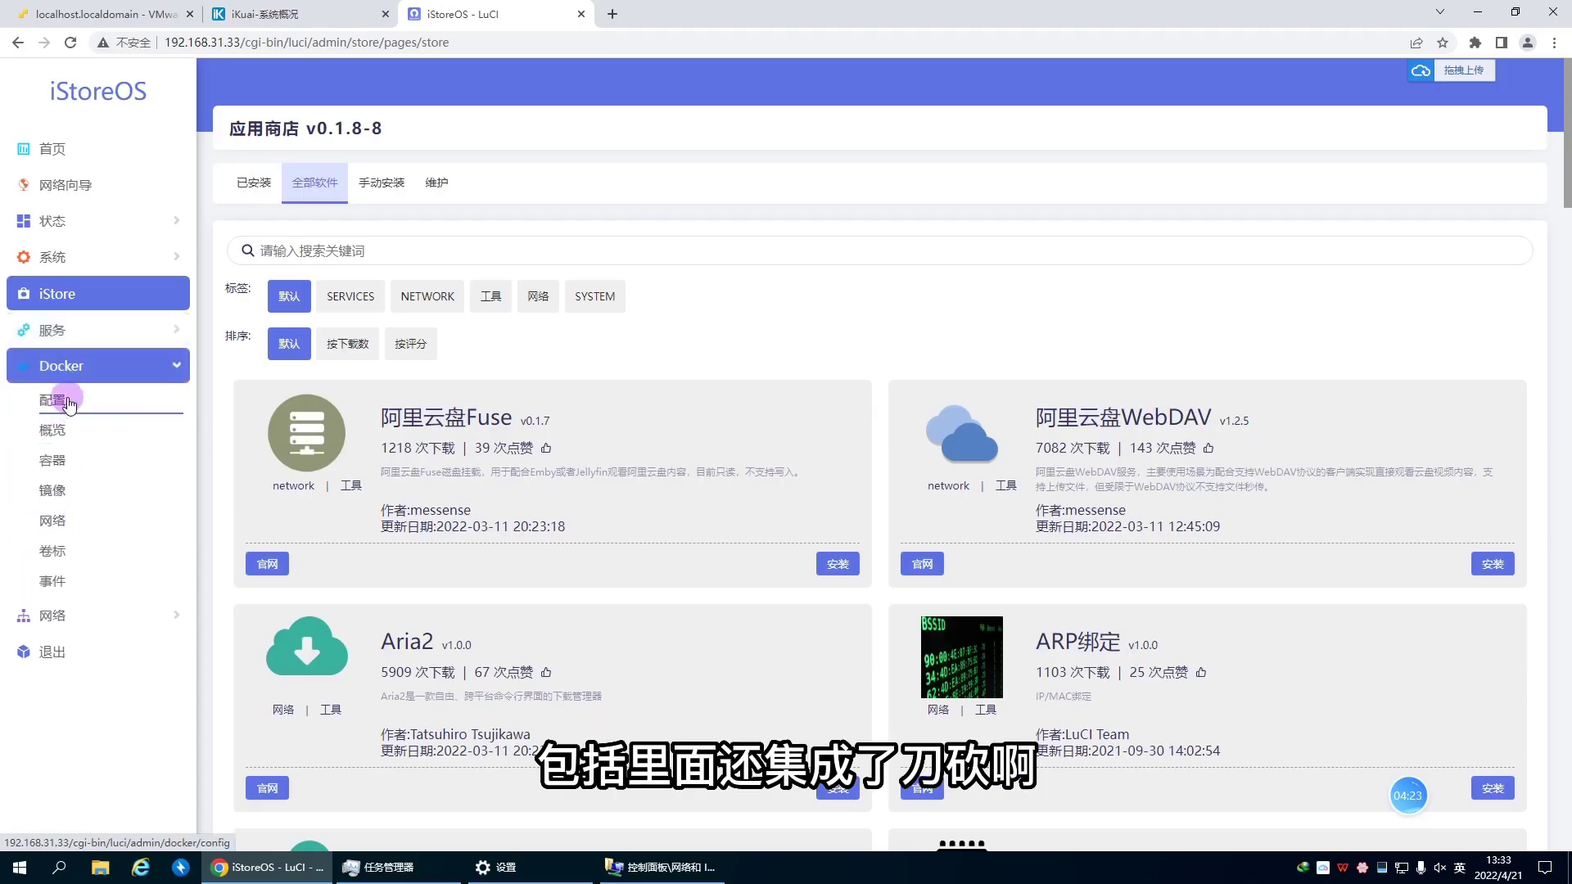
click(75, 156)
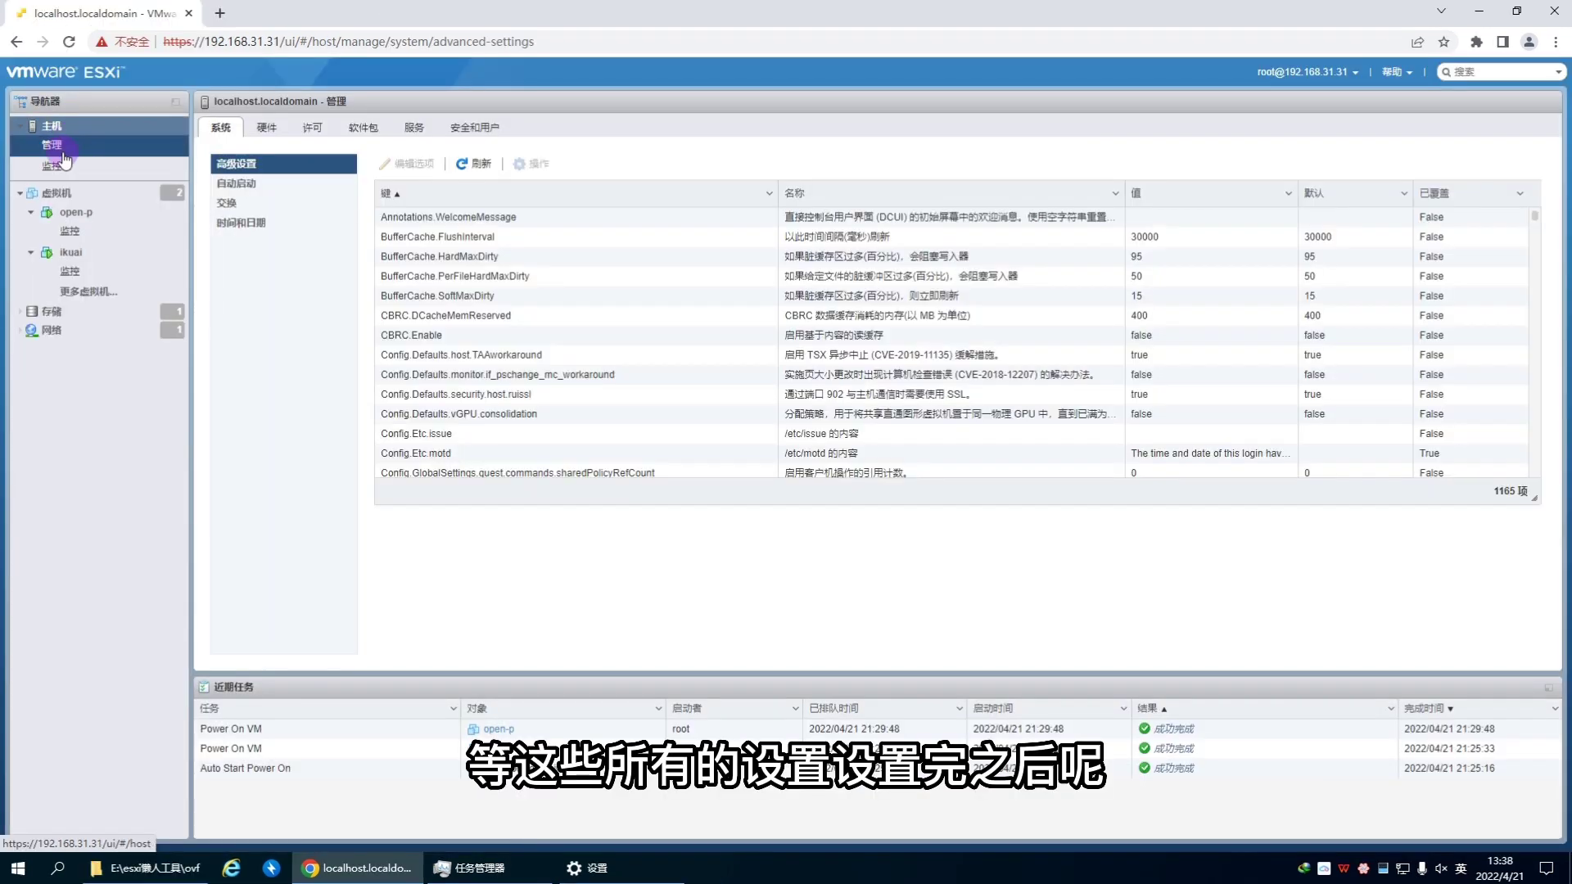
Step: Enable autostart for ikuai with 2-second start and stop delays
click(85, 149)
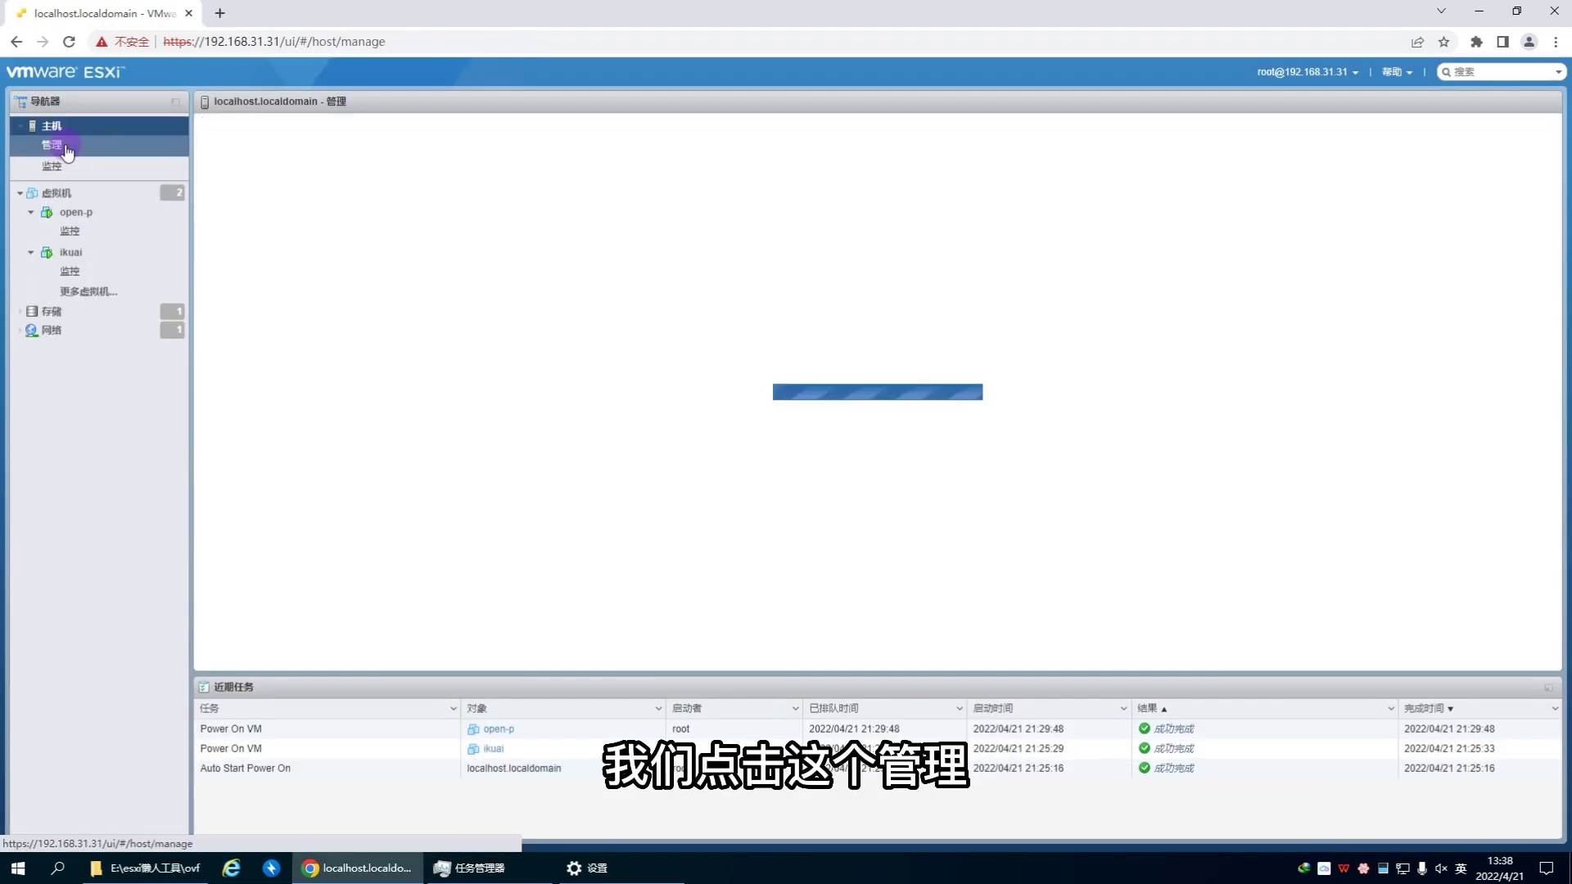
click(237, 189)
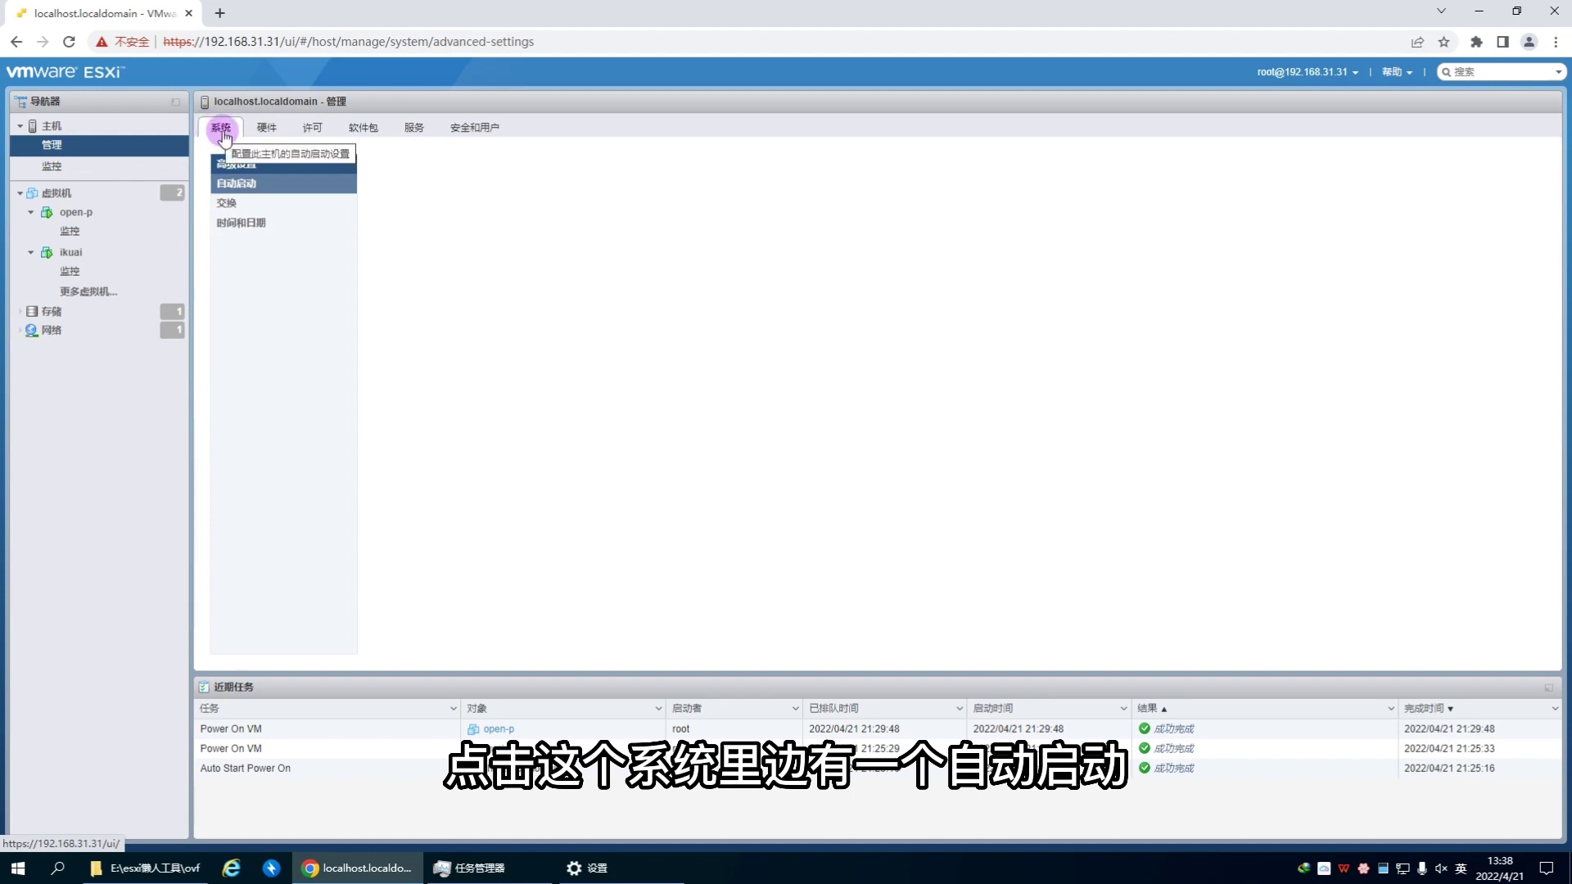
click(242, 187)
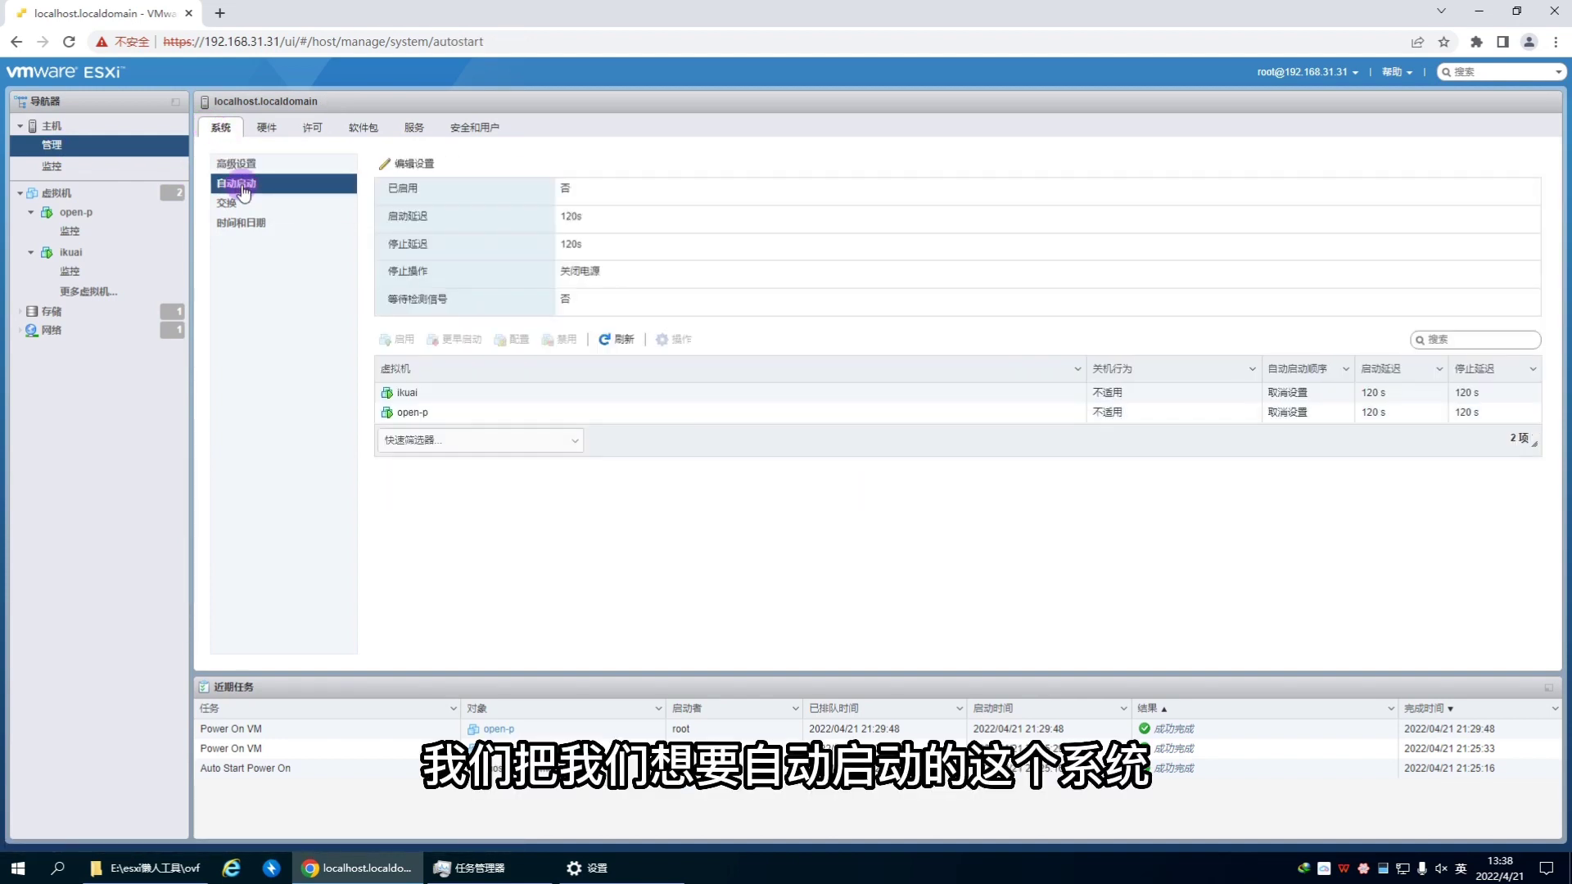
click(387, 395)
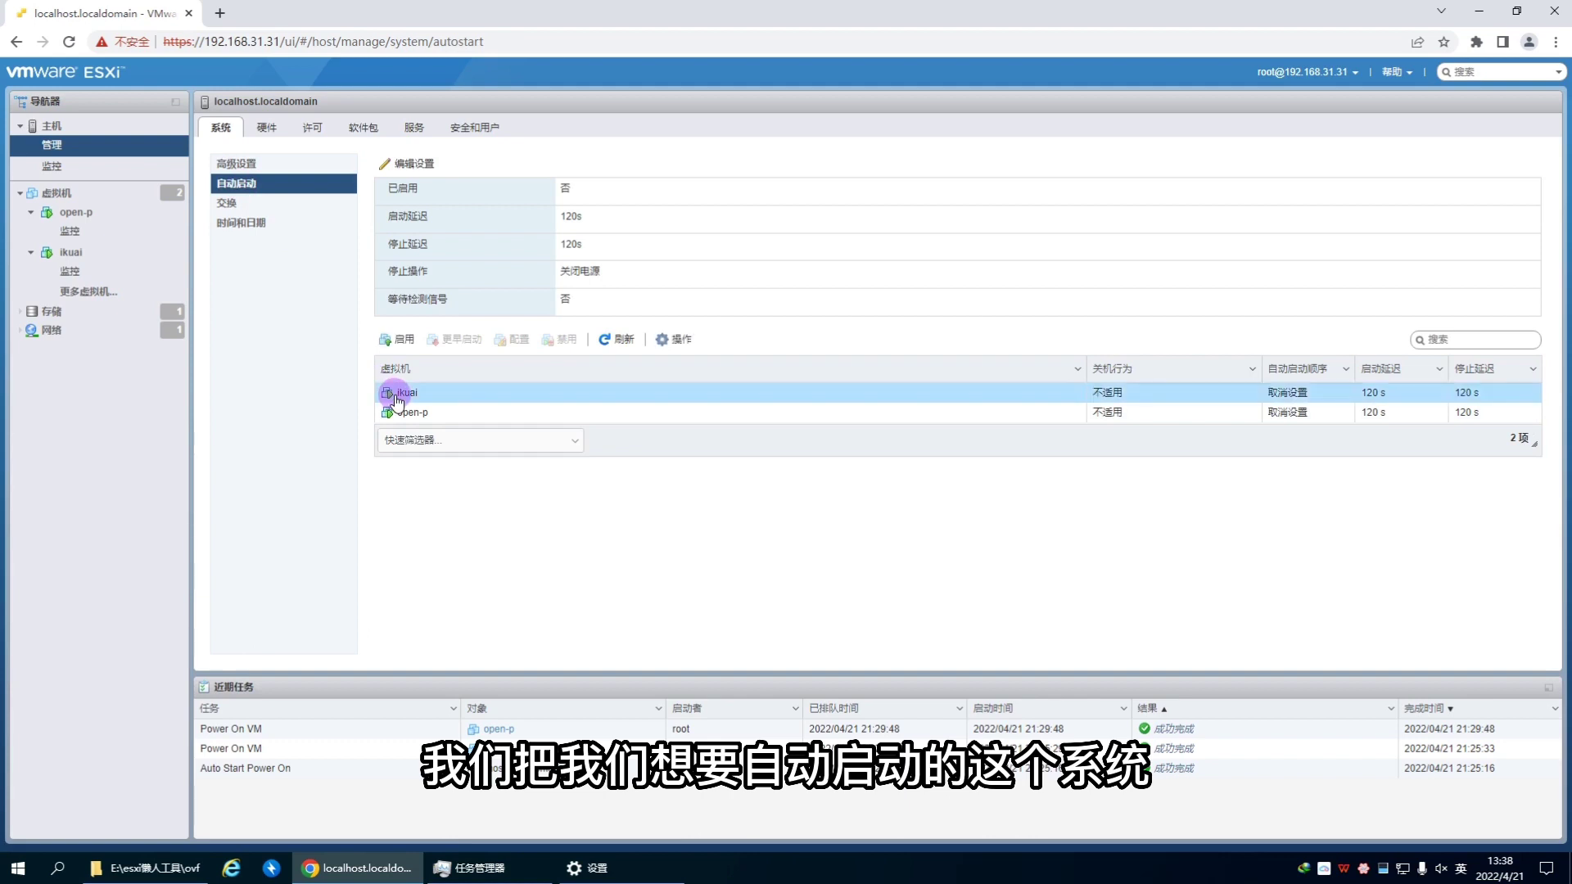
click(395, 339)
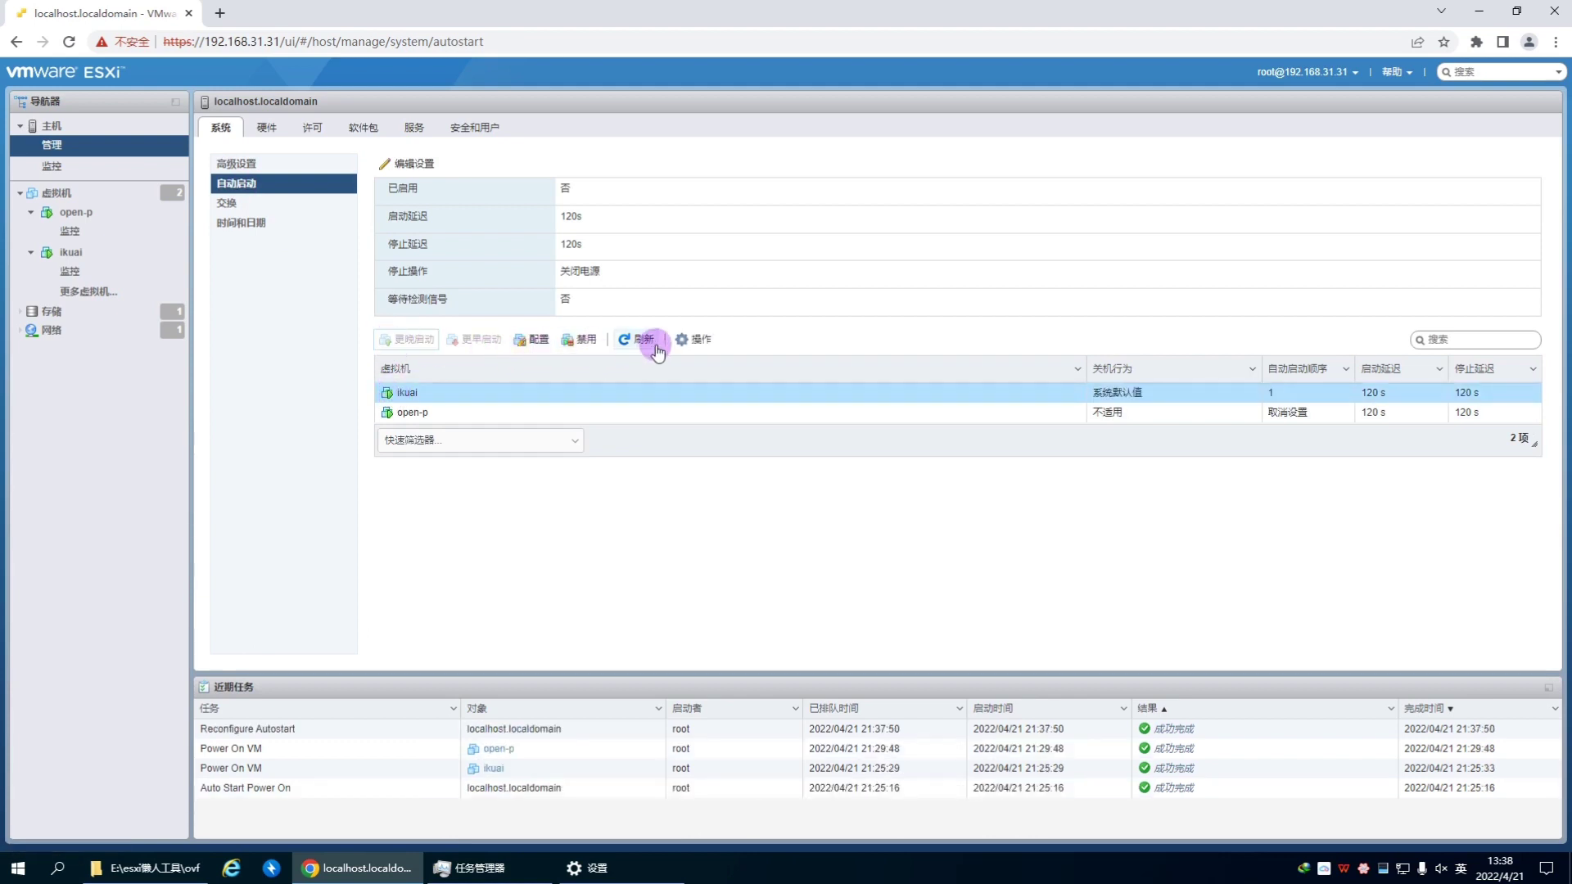
click(692, 339)
click(538, 340)
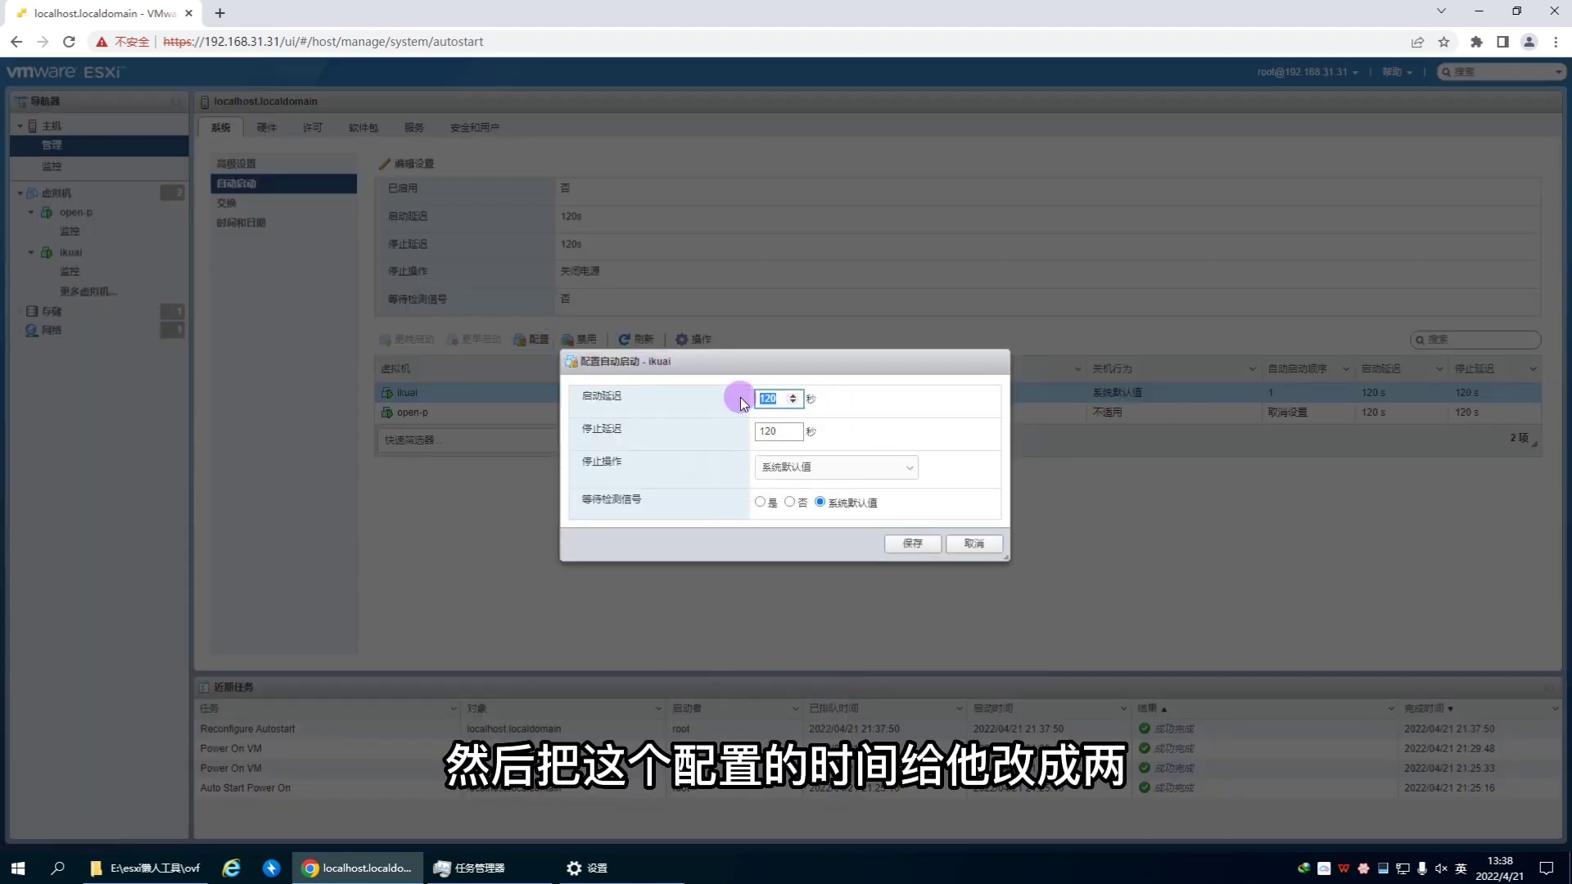
text(2)
click(744, 431)
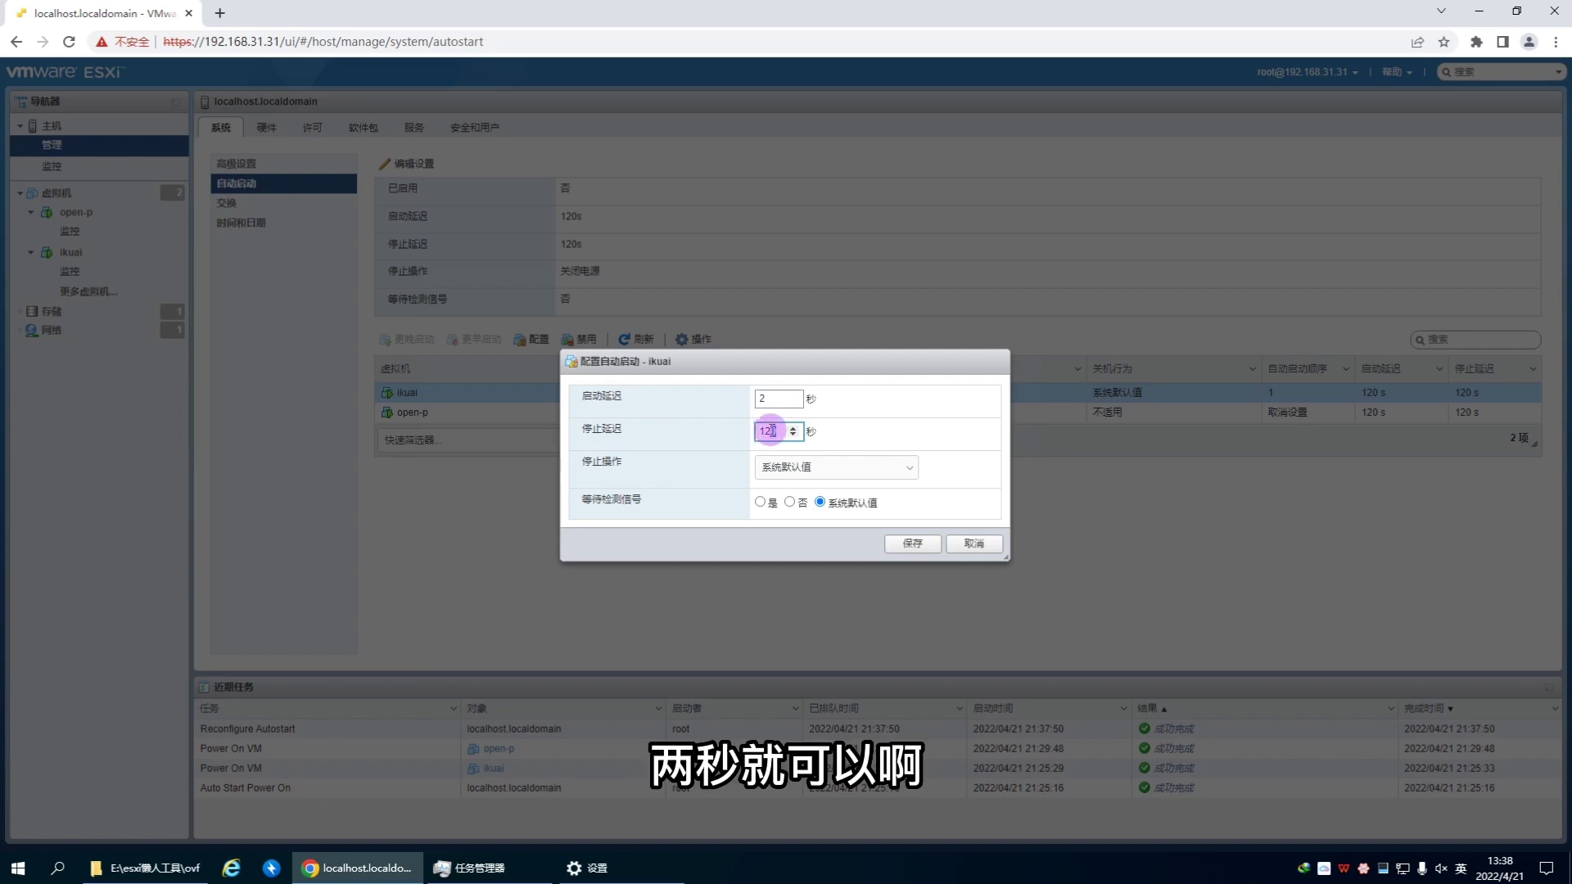
text(2)
click(912, 544)
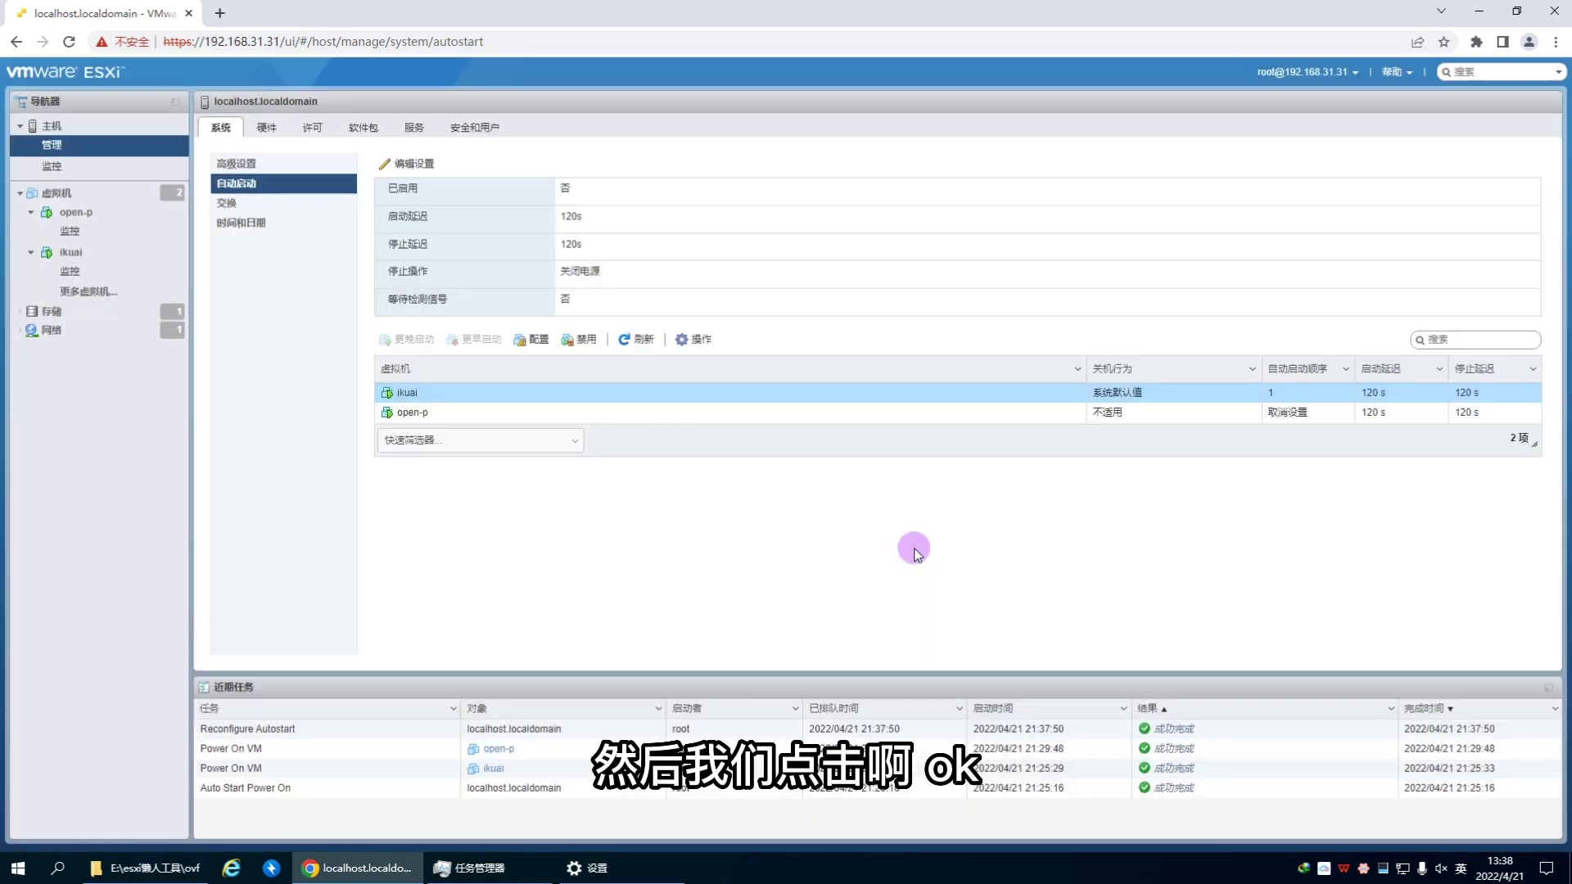
Step: Enable autostart for open-p with a 2-second start delay
click(411, 416)
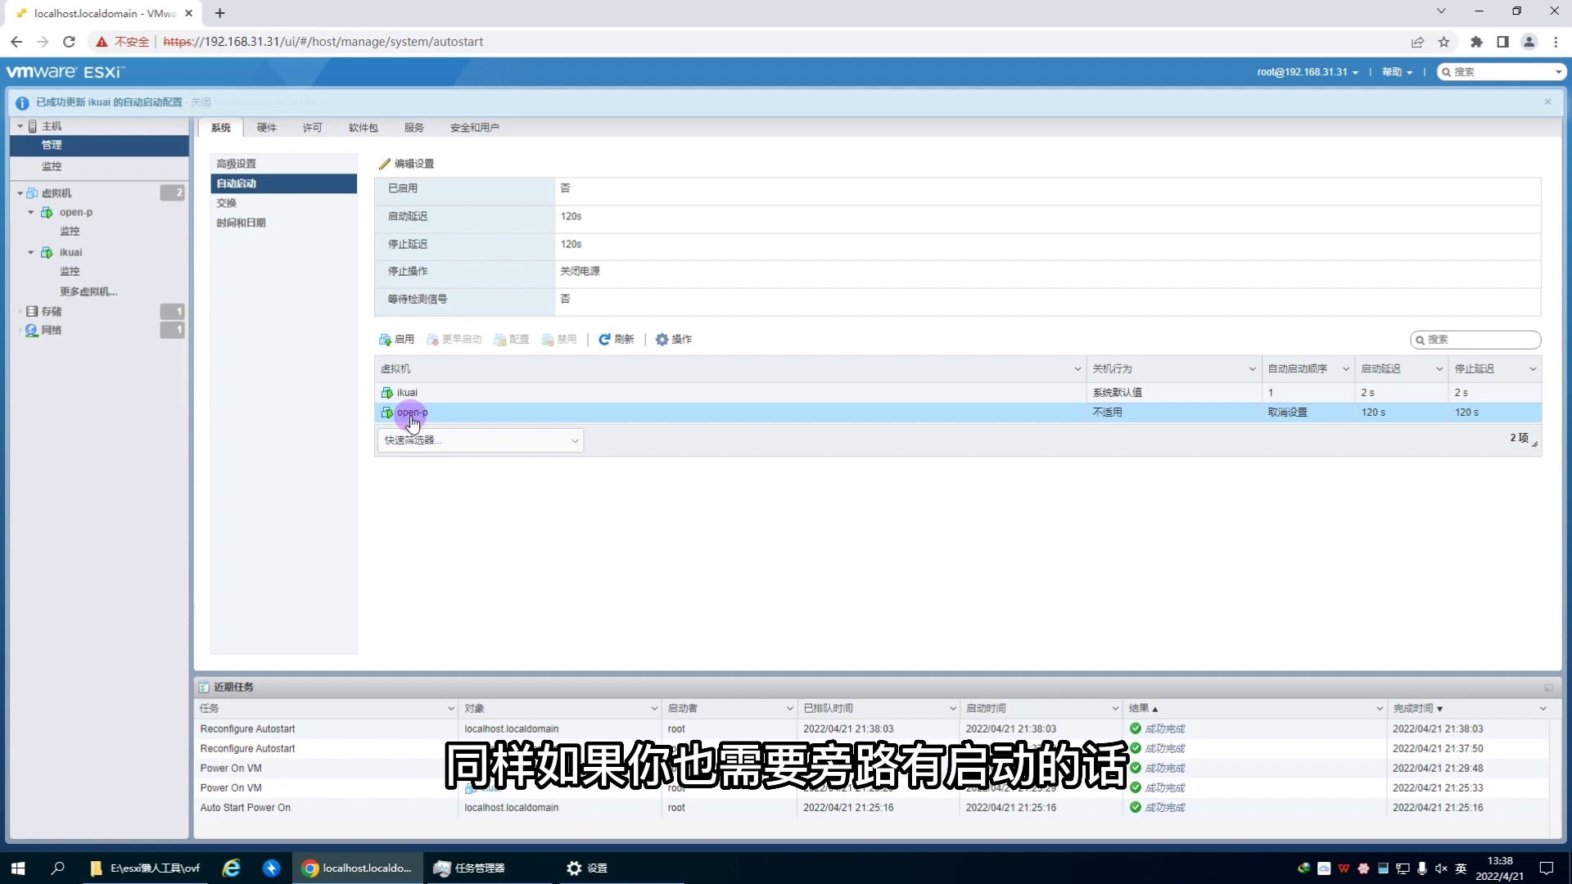
click(398, 339)
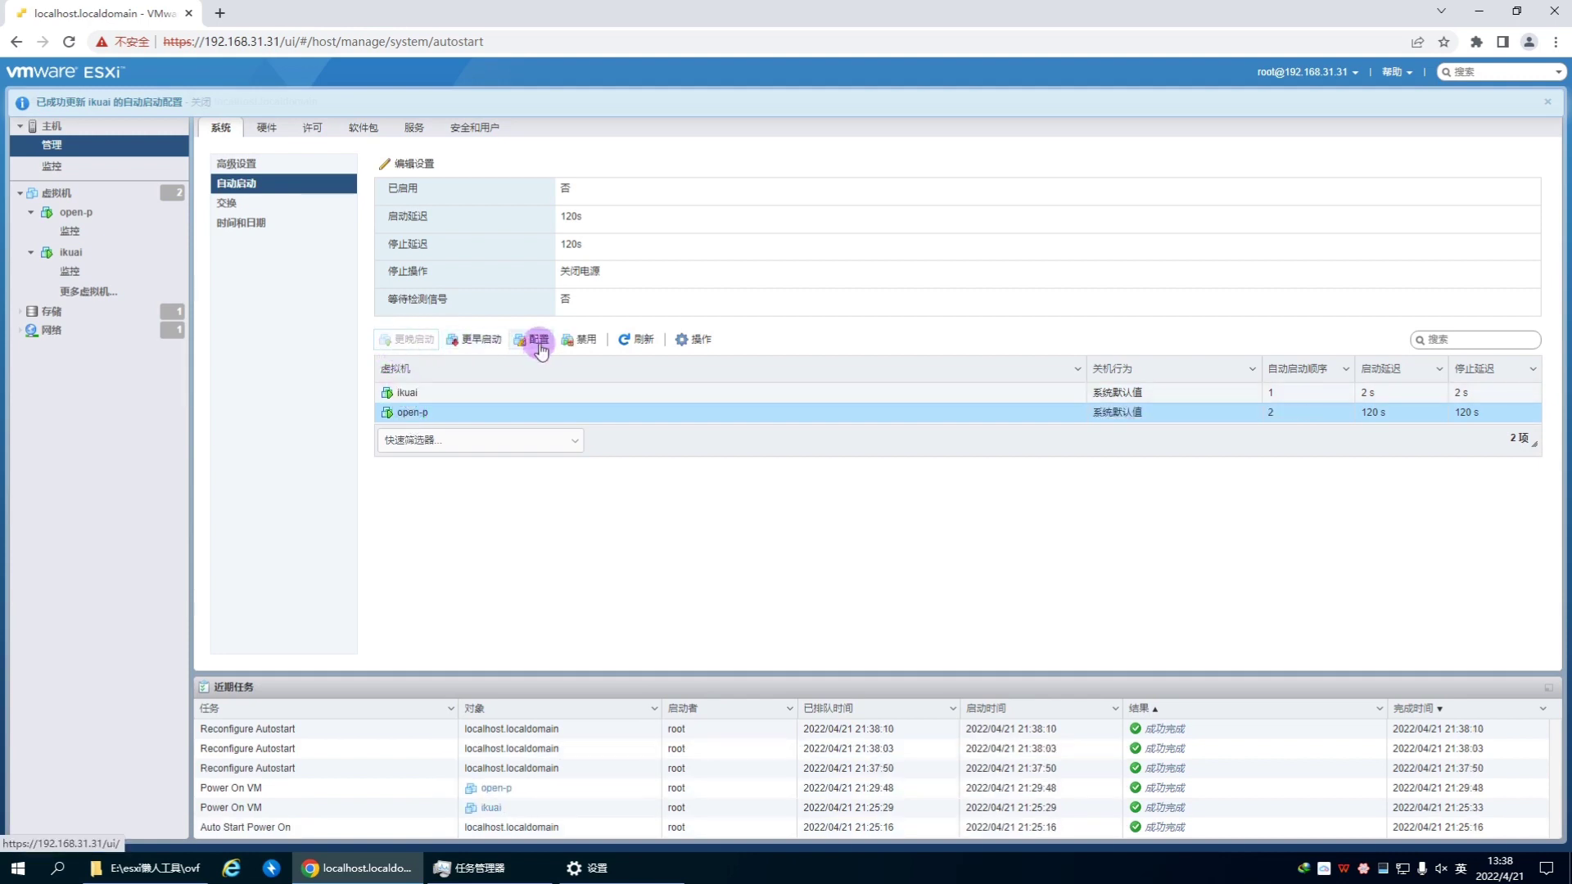
click(536, 340)
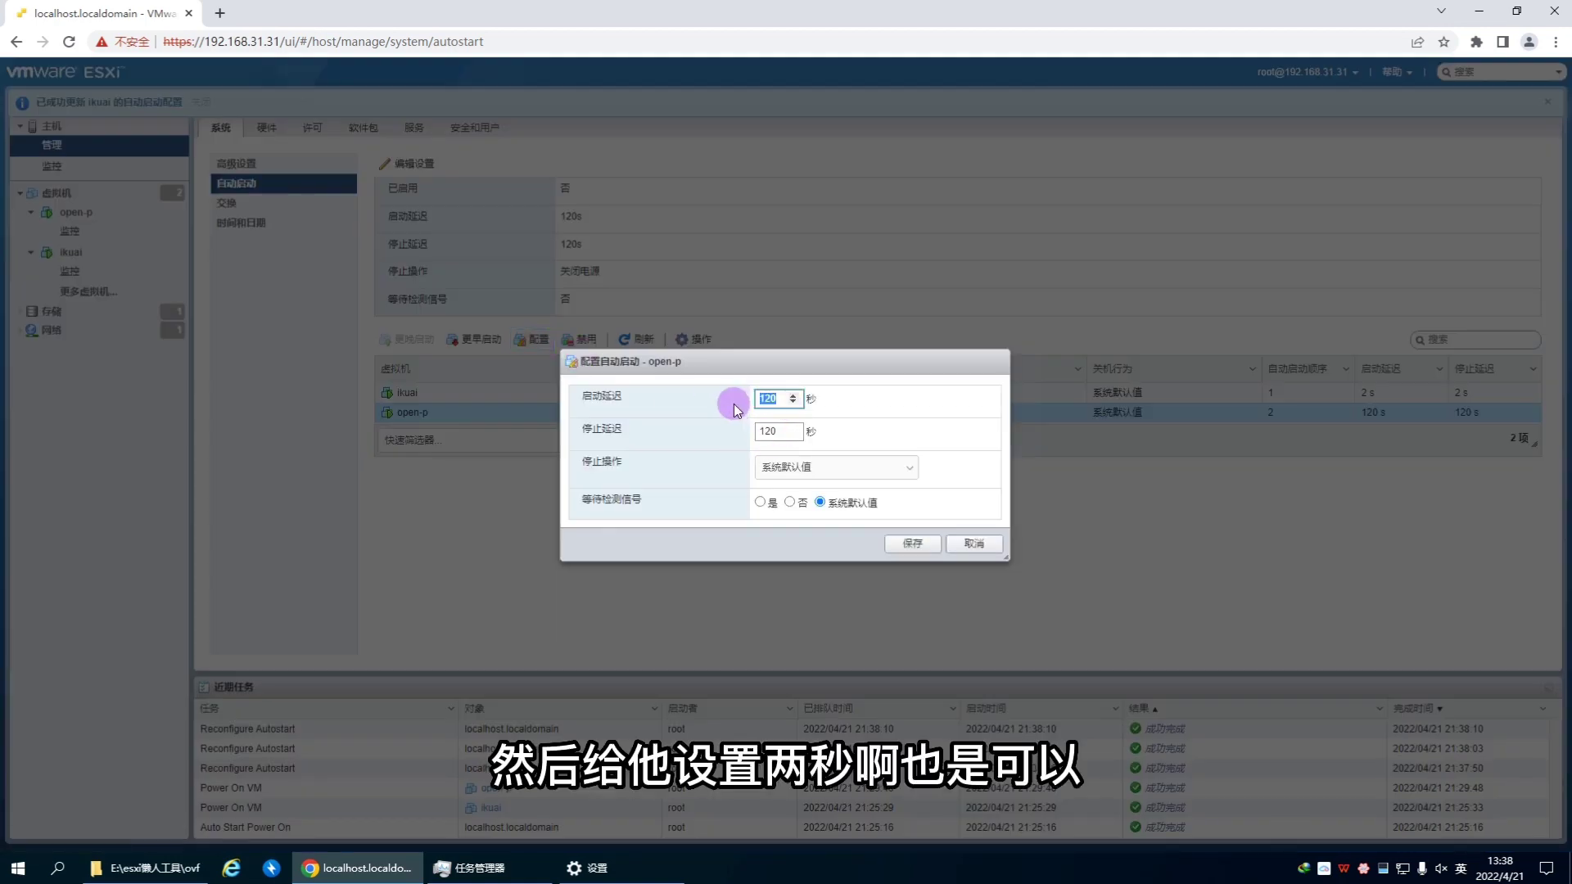
text(2)
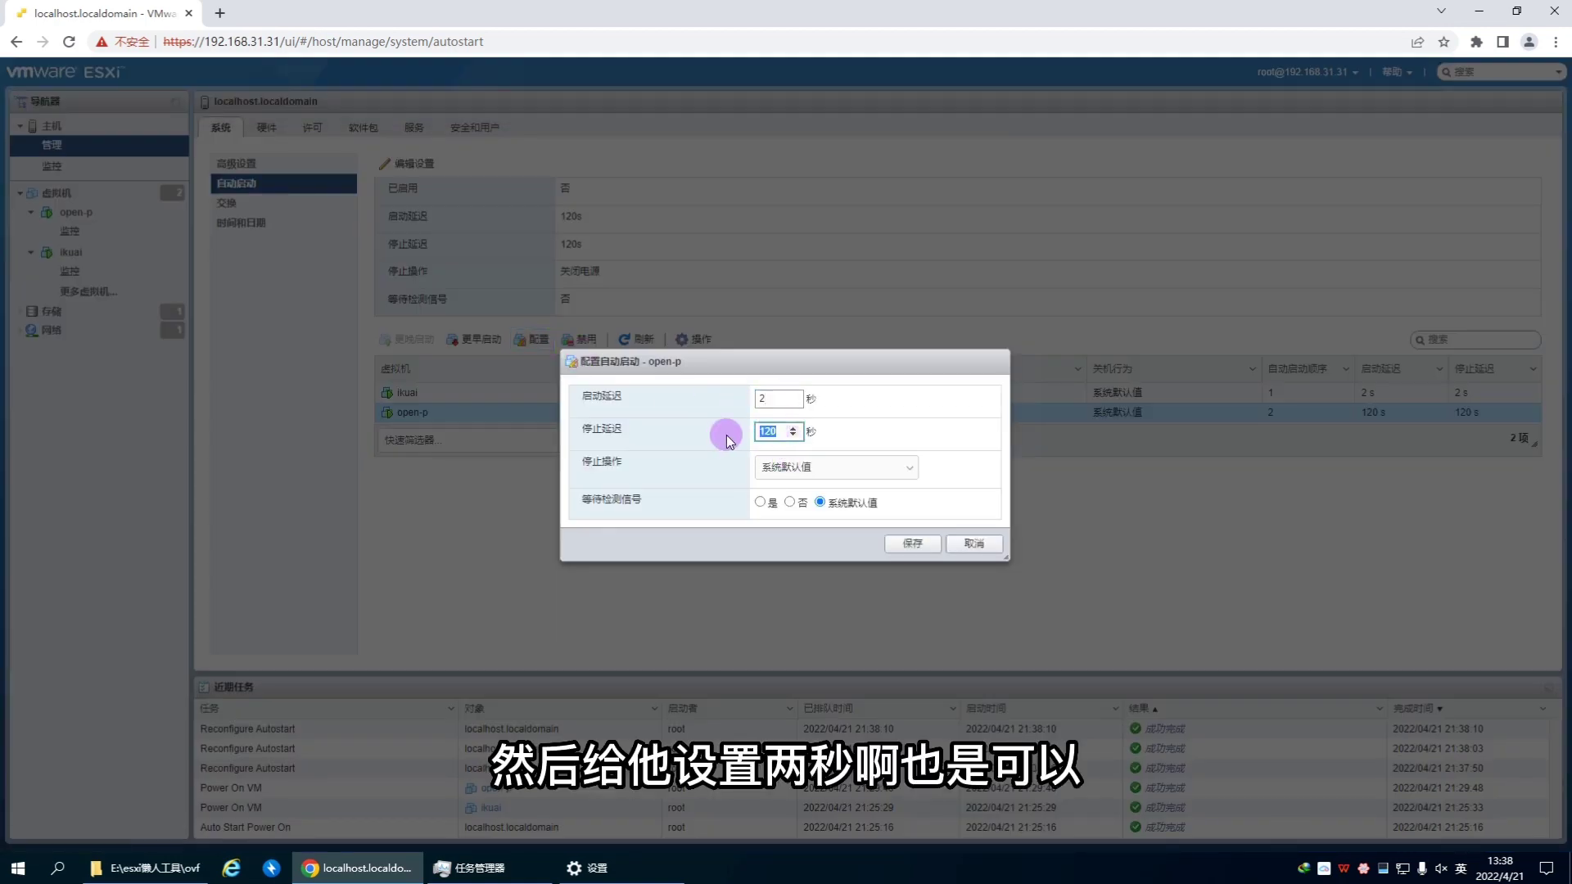
click(909, 543)
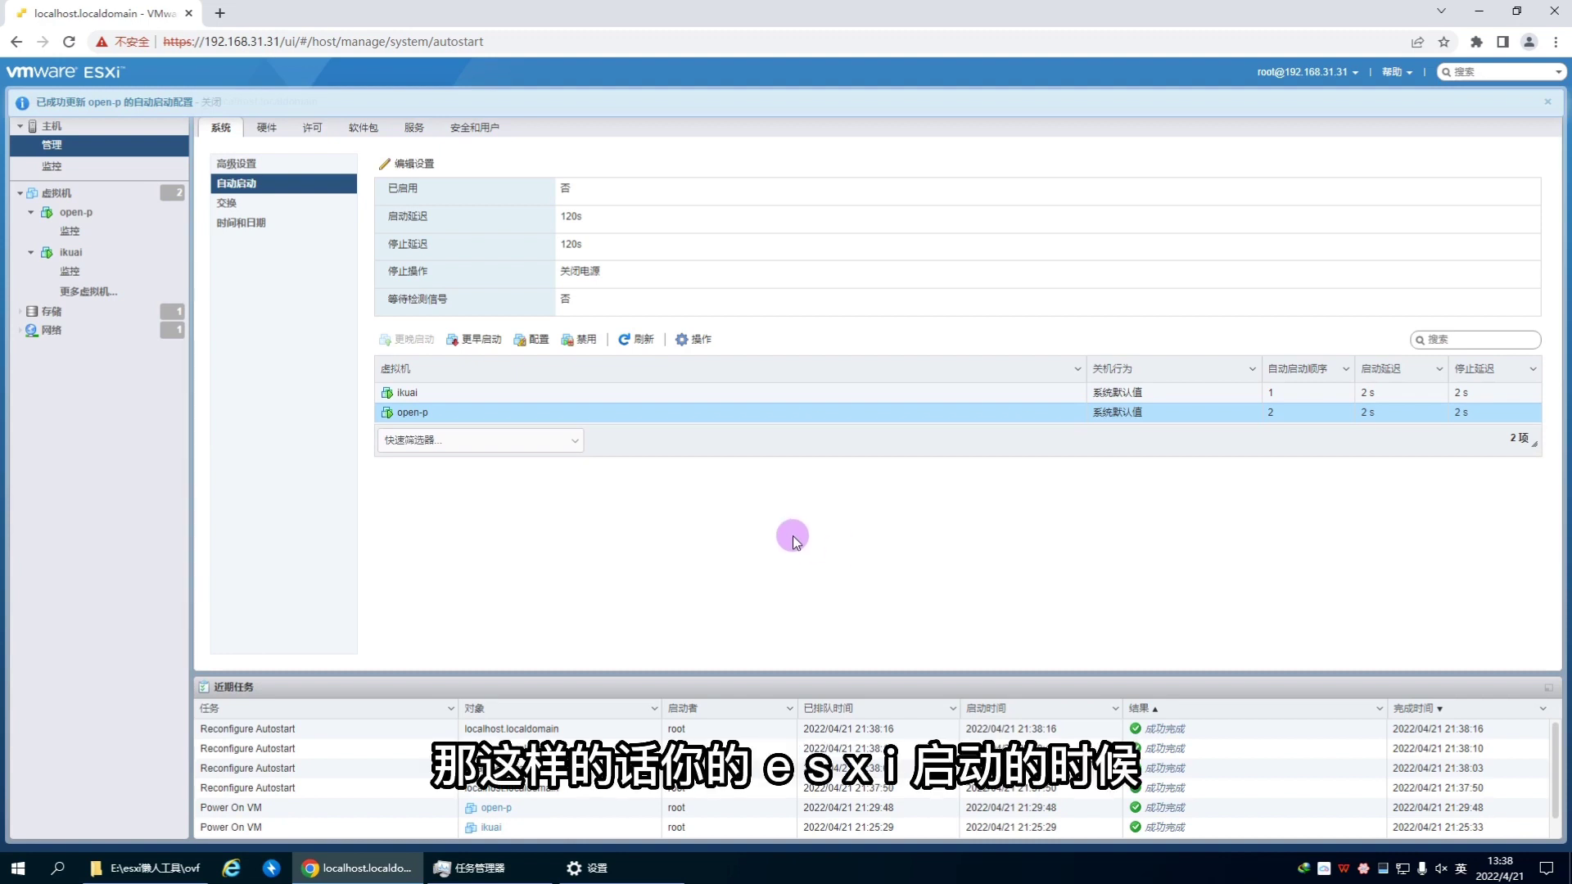
click(437, 395)
Step: Compare the autostart order of open-p and ikuai in the list
click(437, 412)
click(439, 394)
click(441, 414)
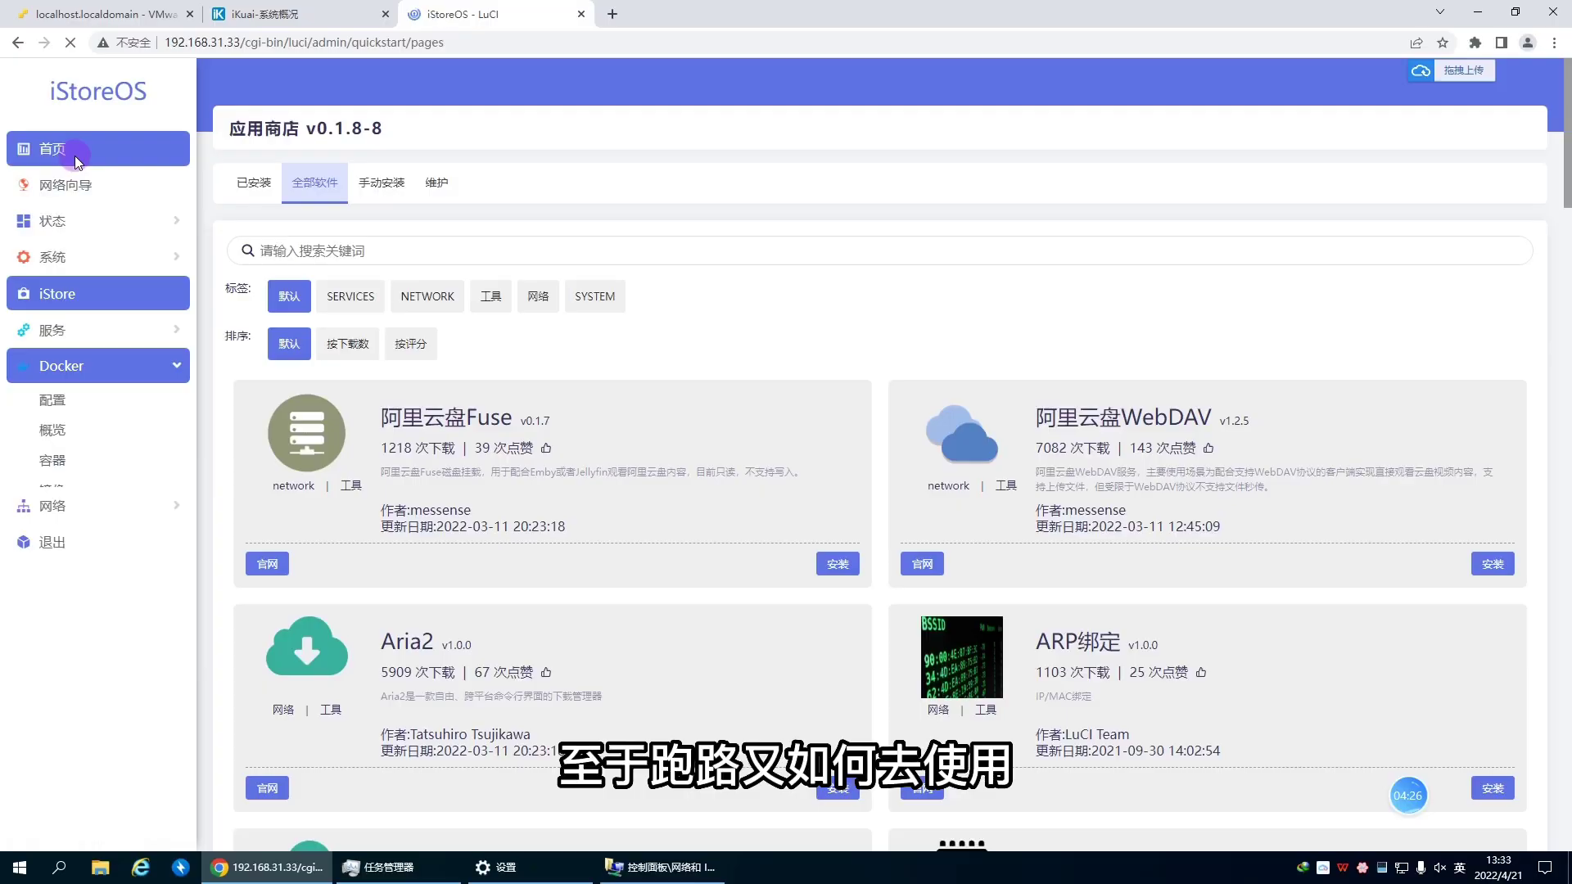
Step: Open the iStoreOS home dashboard, then iKuai's network settings section
click(75, 156)
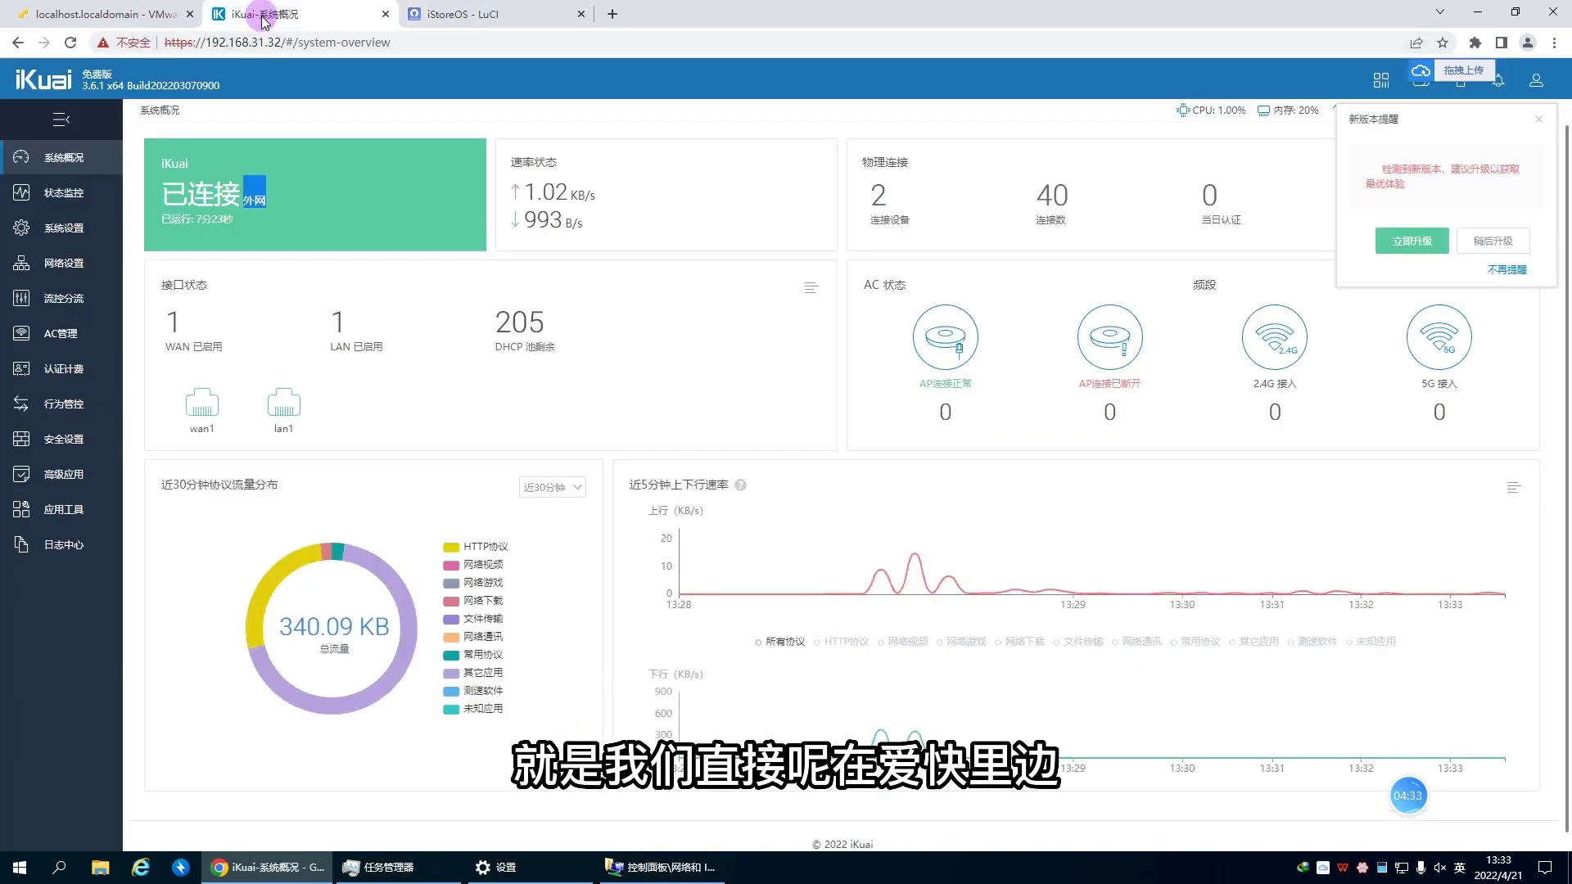
click(258, 14)
click(65, 262)
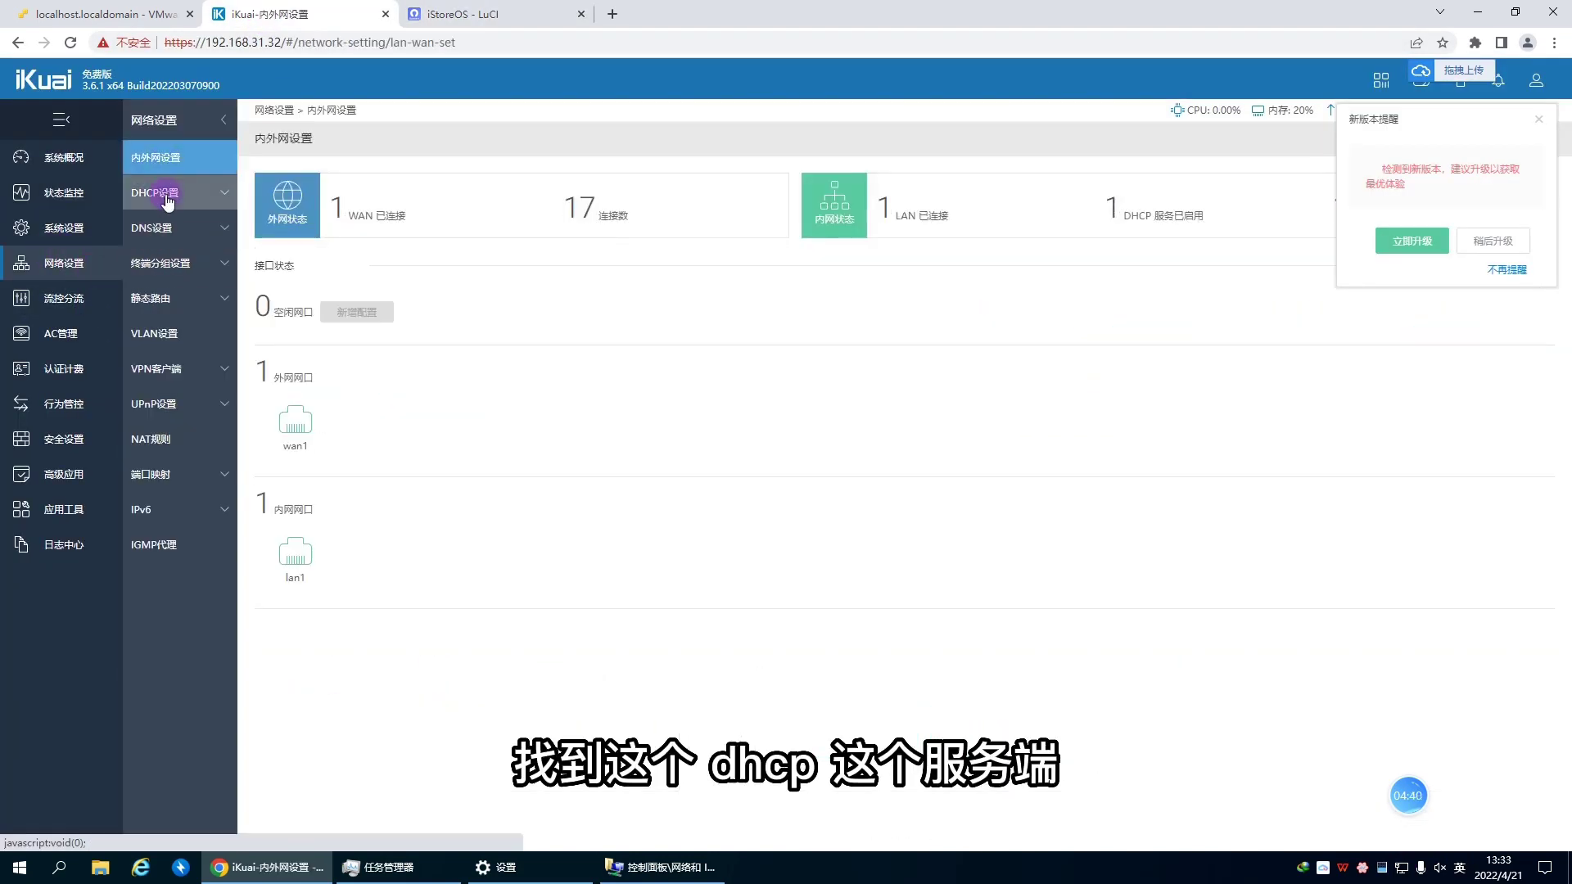
Step: Open the iKuai DHCP server list and edit the lan1 entry
click(163, 196)
click(168, 228)
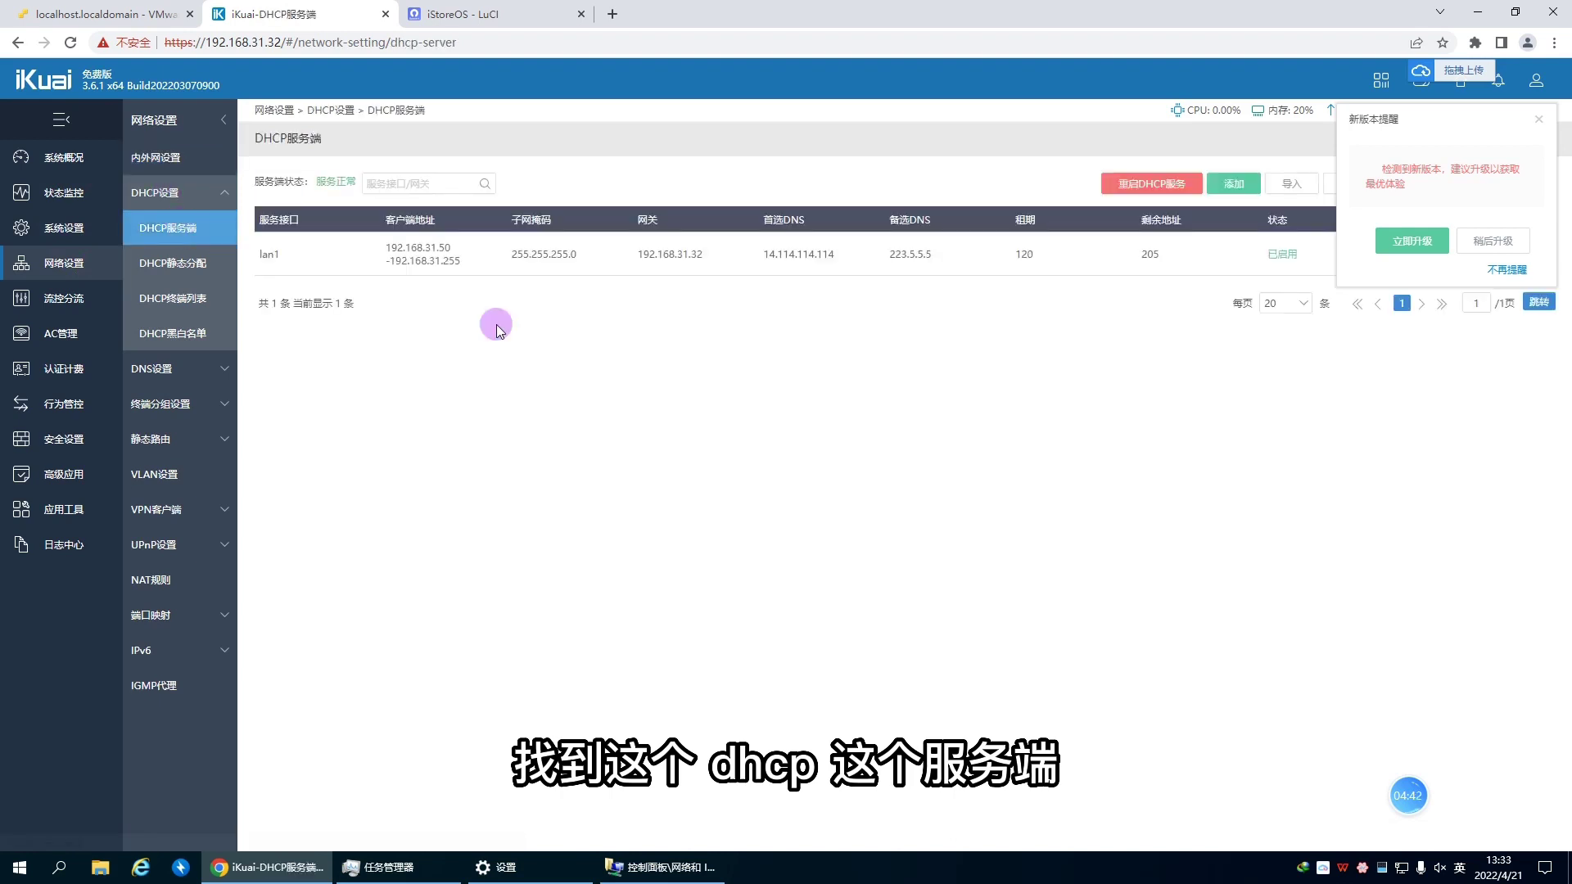
click(1538, 118)
click(1432, 254)
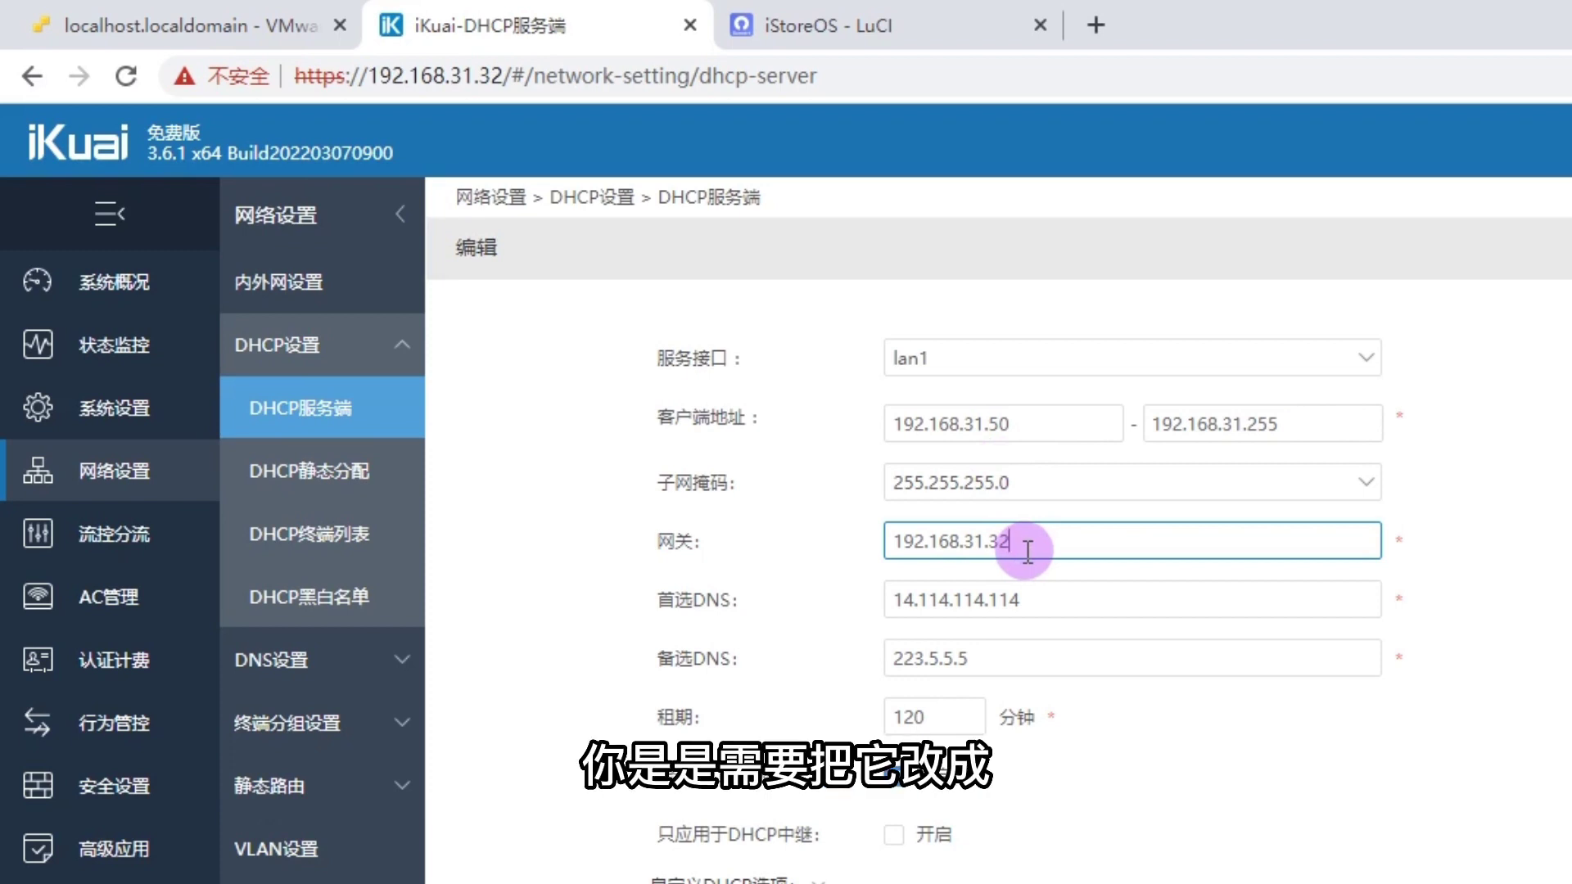
Step: Check iStoreOS's IP and change the lan1 gateway to 192.168.31.33
click(843, 26)
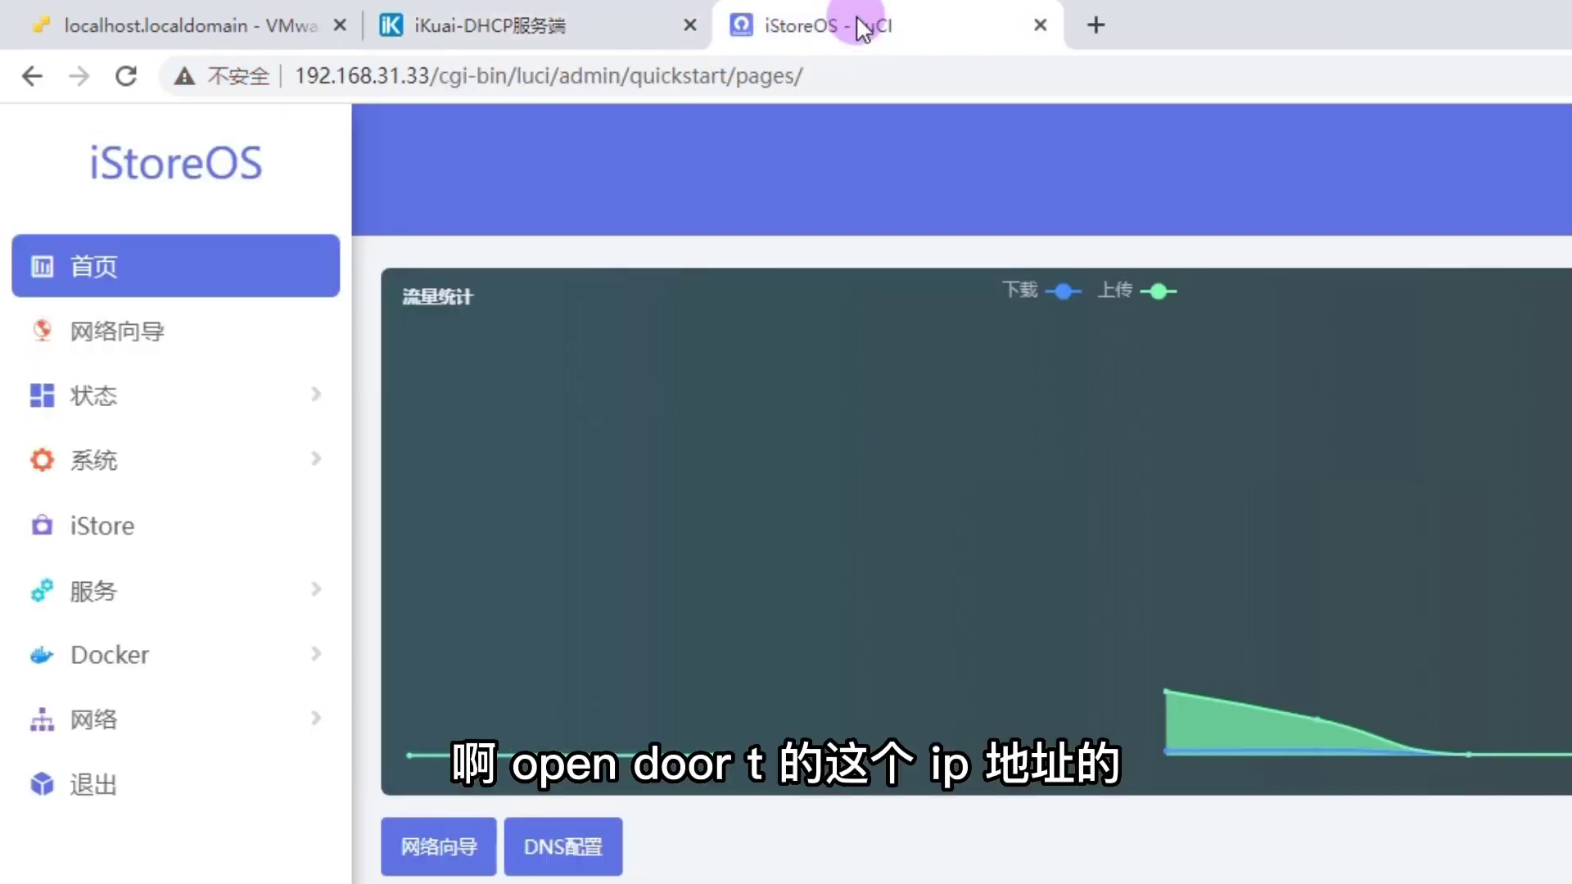
click(430, 78)
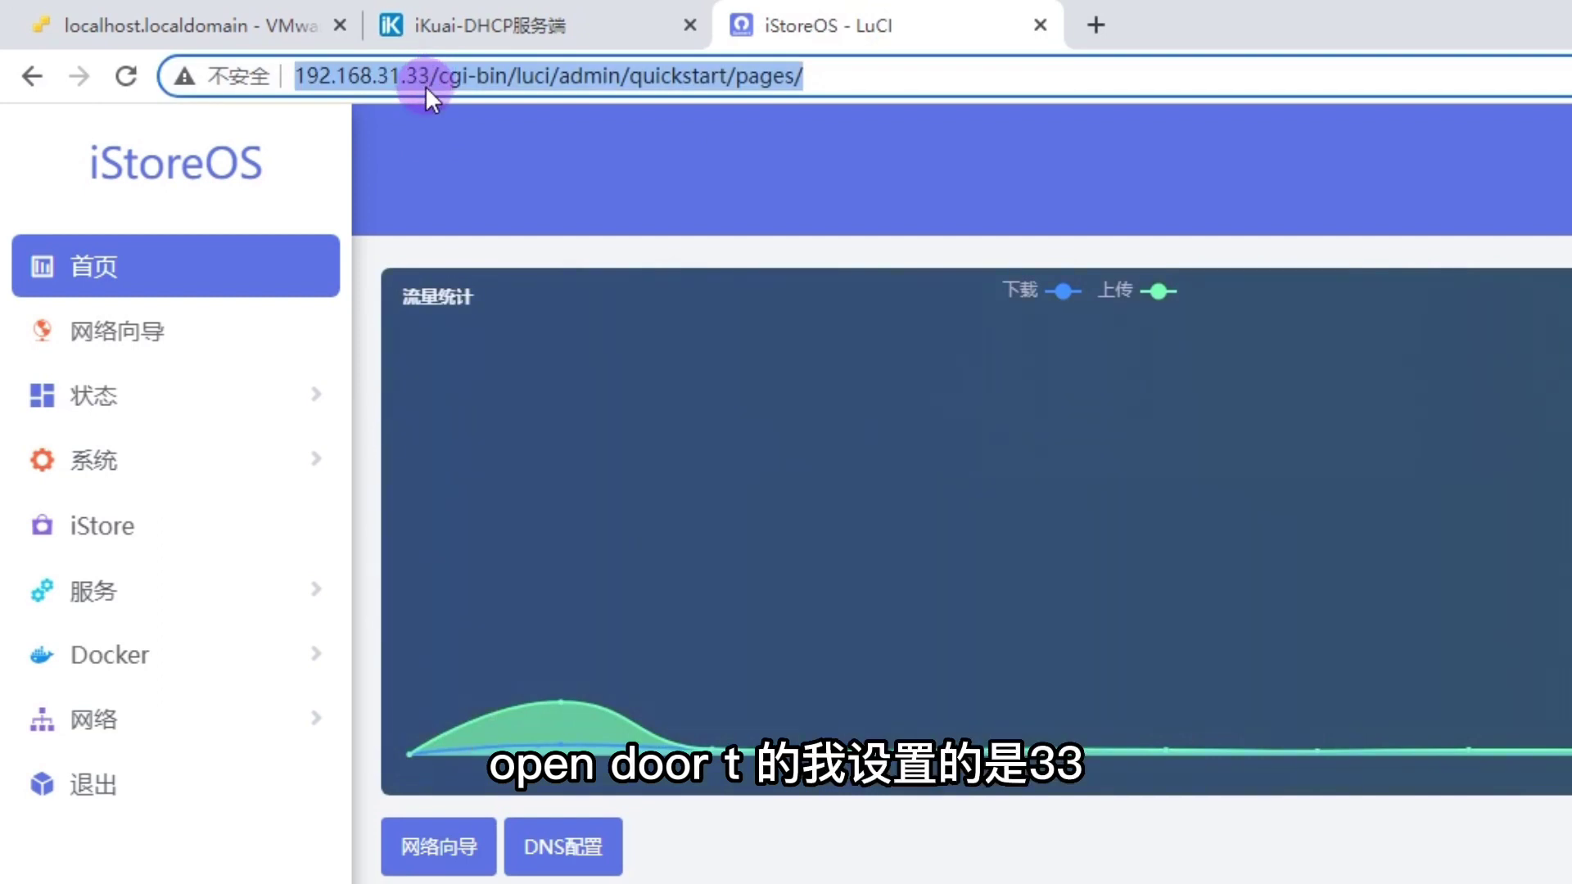
click(498, 23)
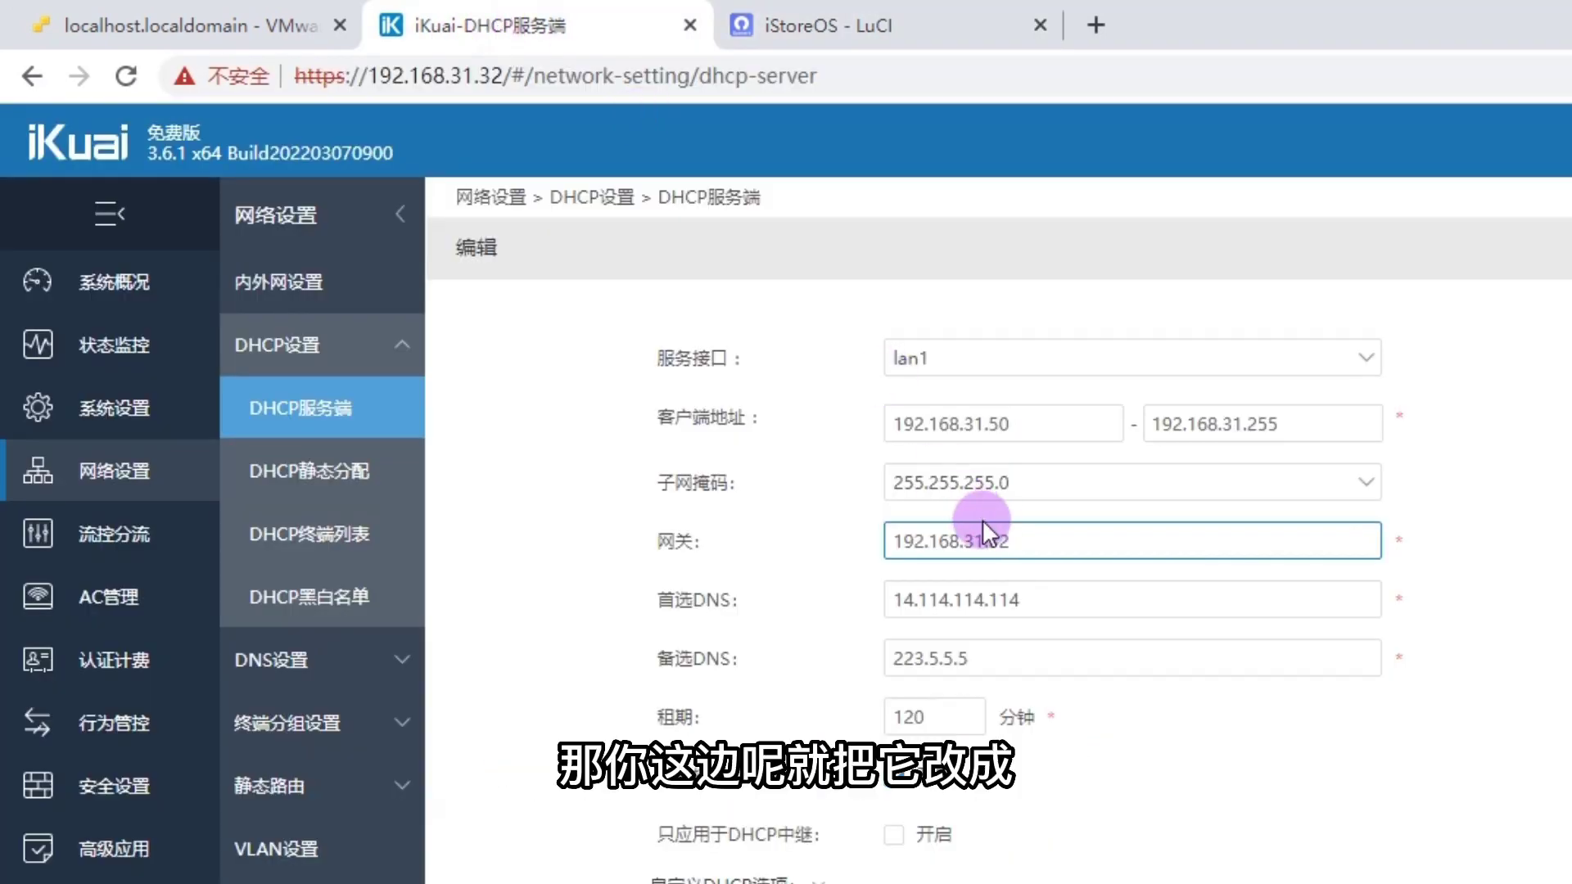
key(BackSpace)
text(3)
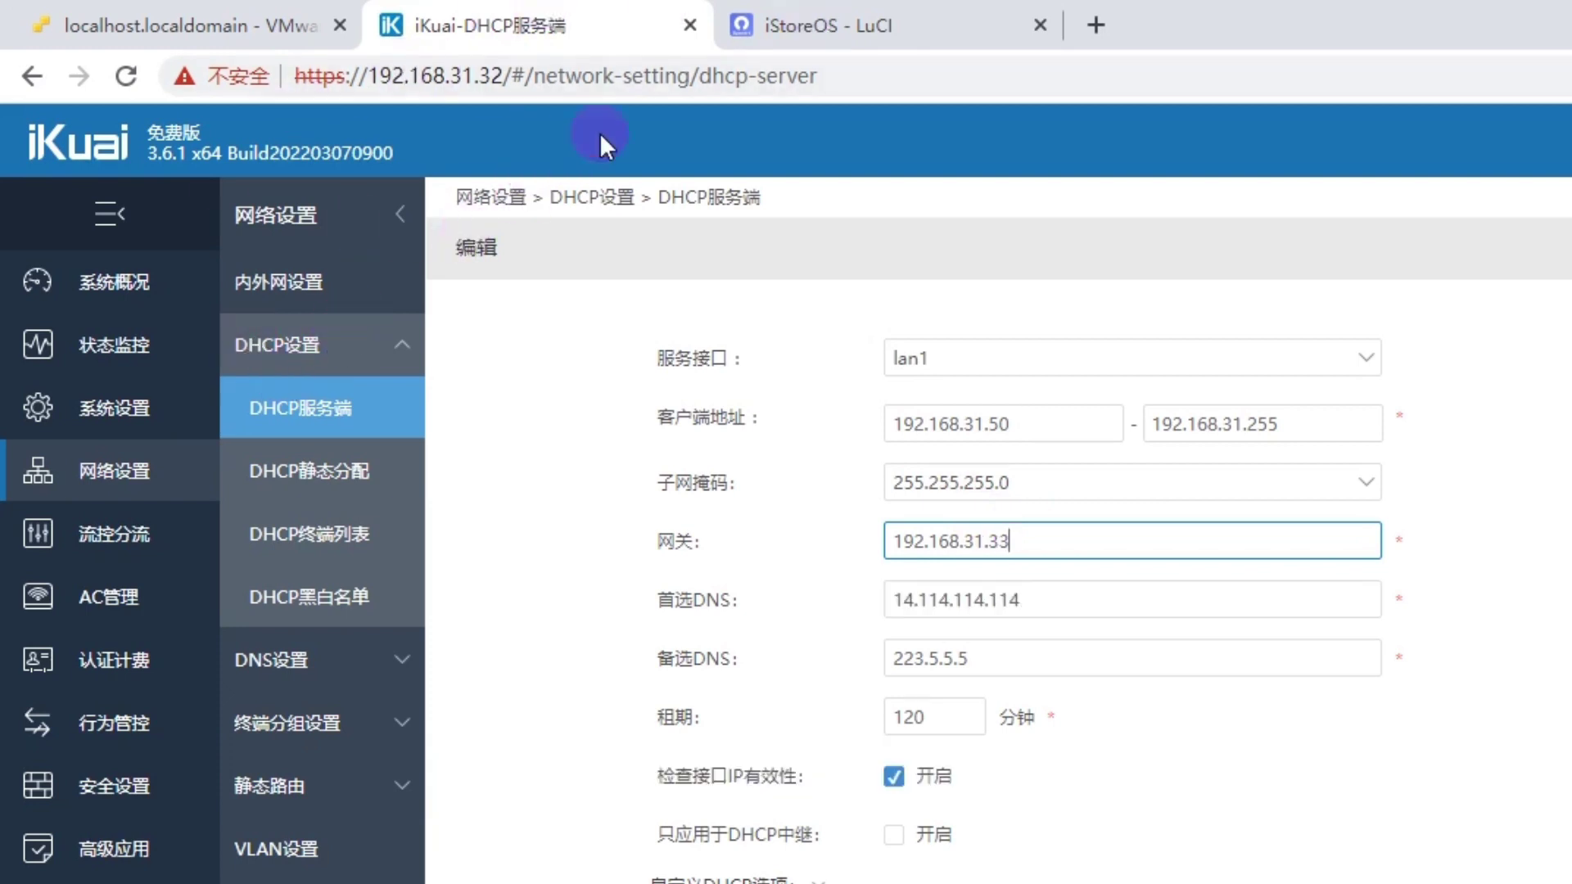
Step: Cross-check the iKuai DHCP form against the iStoreOS dashboard
click(798, 24)
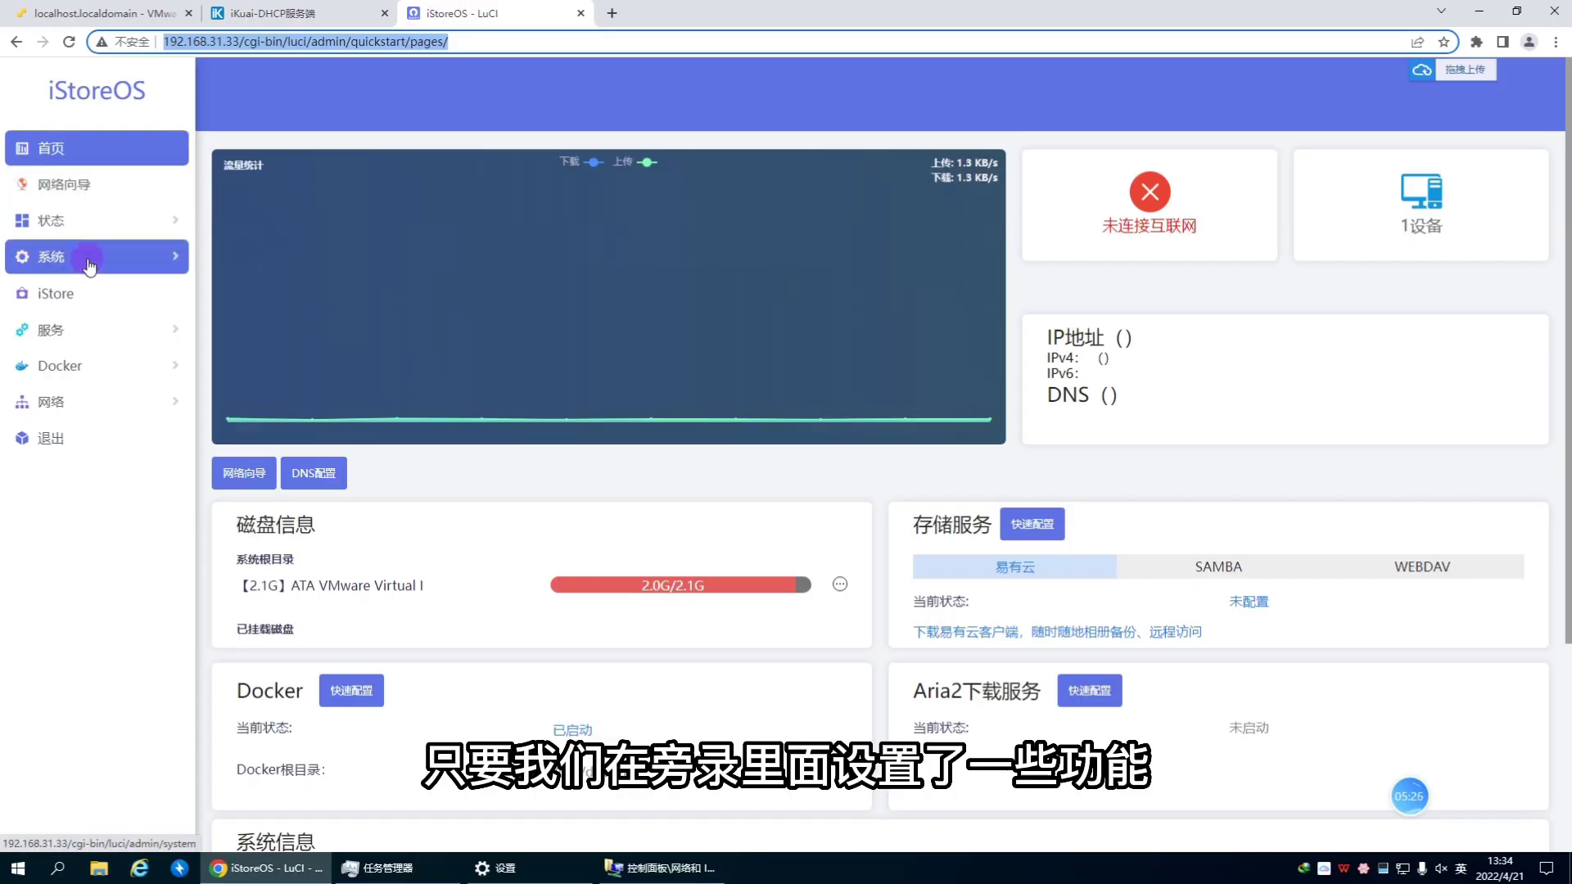
click(316, 13)
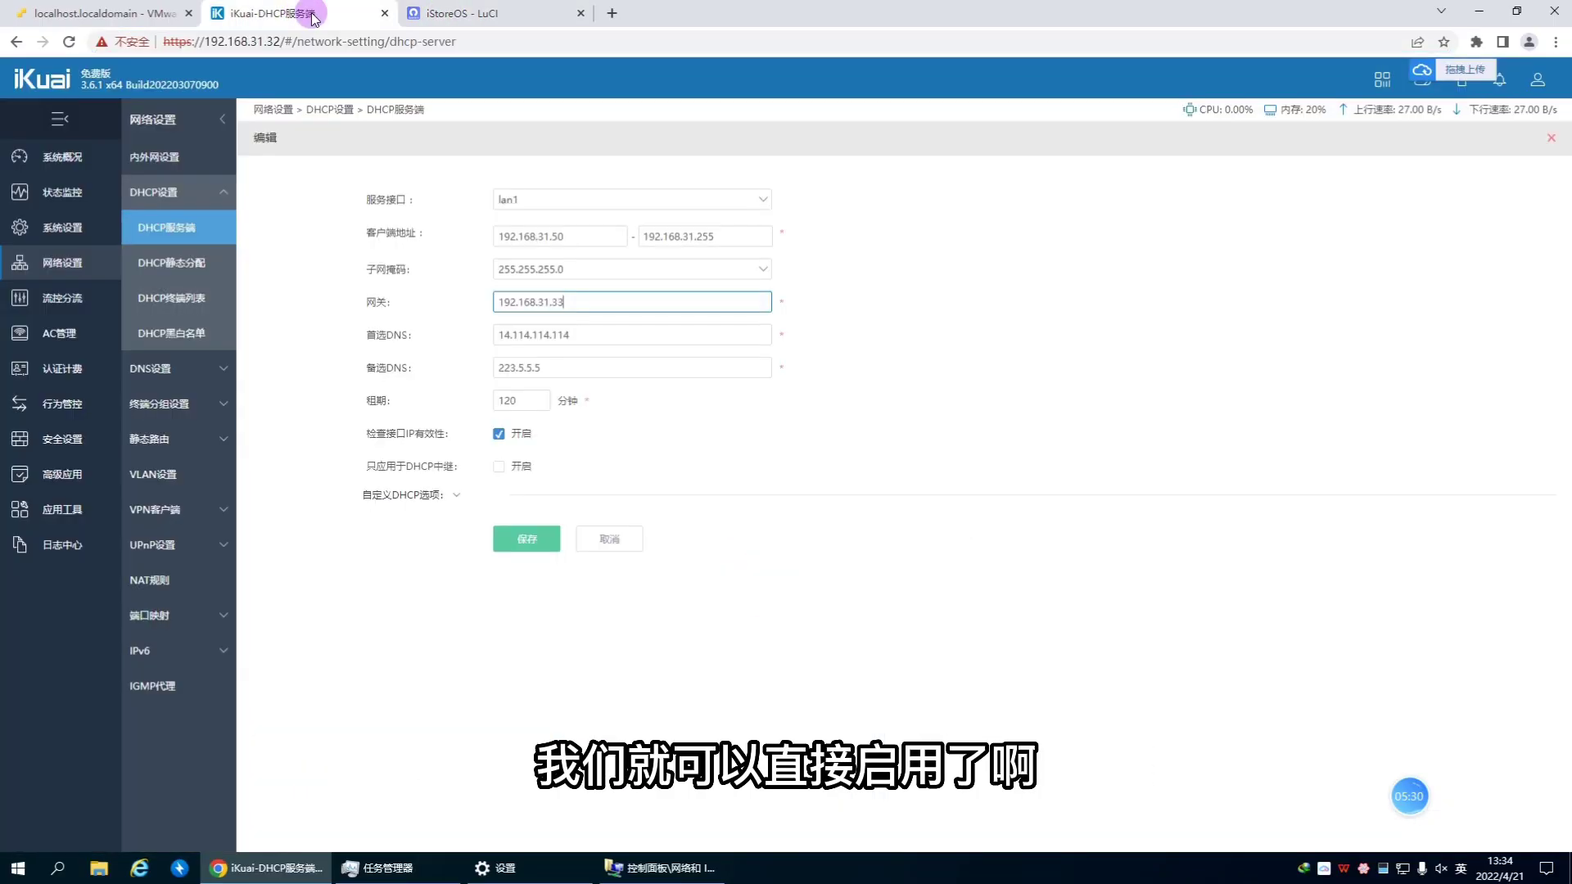
click(472, 15)
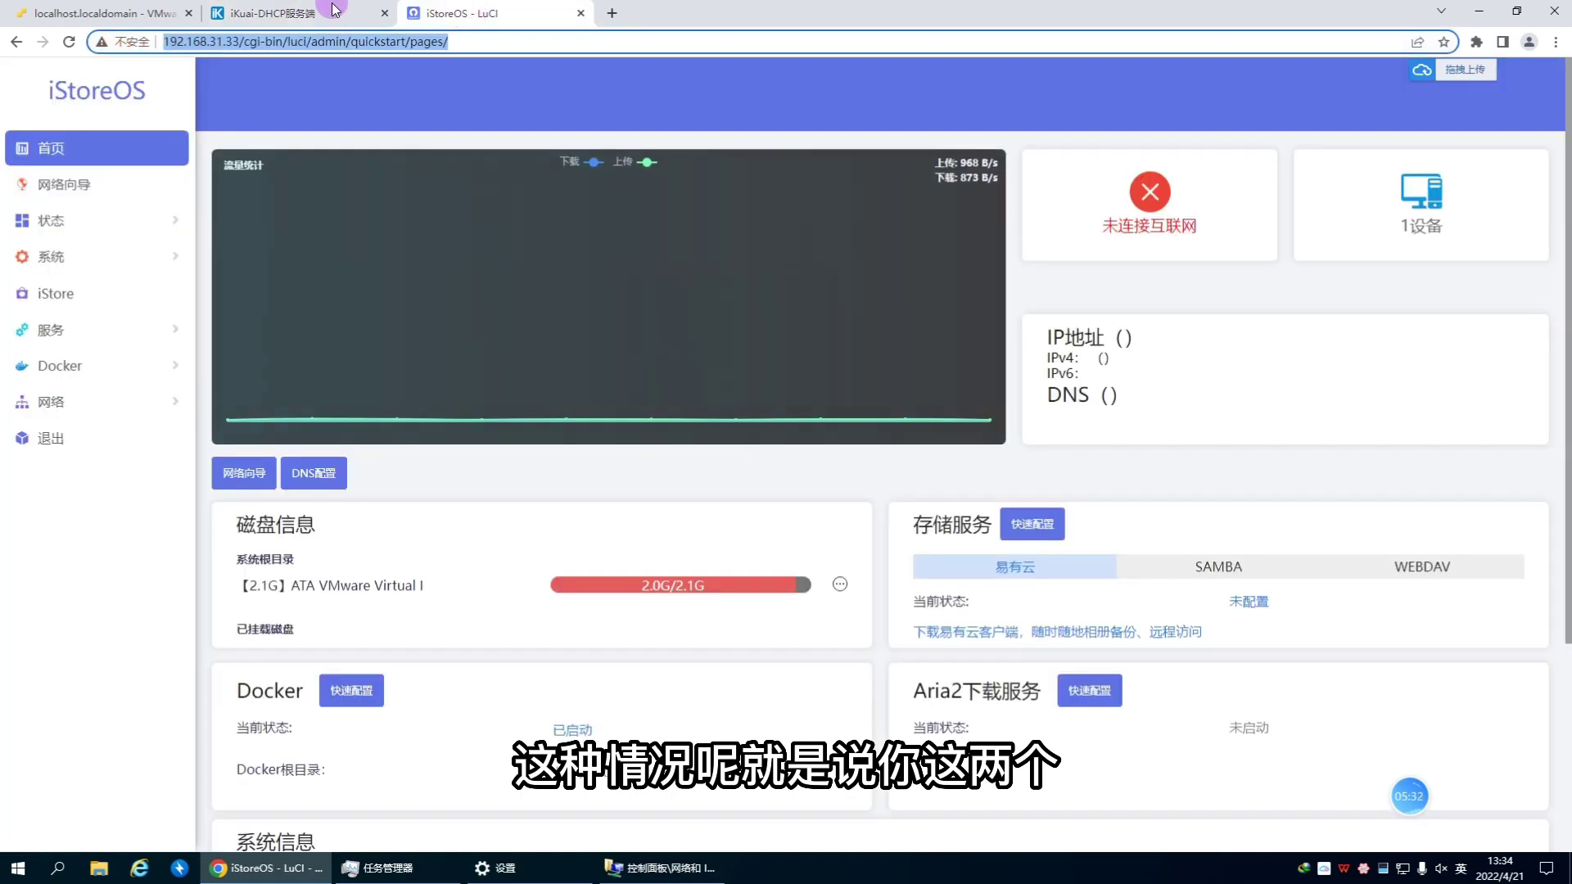
click(326, 17)
click(474, 21)
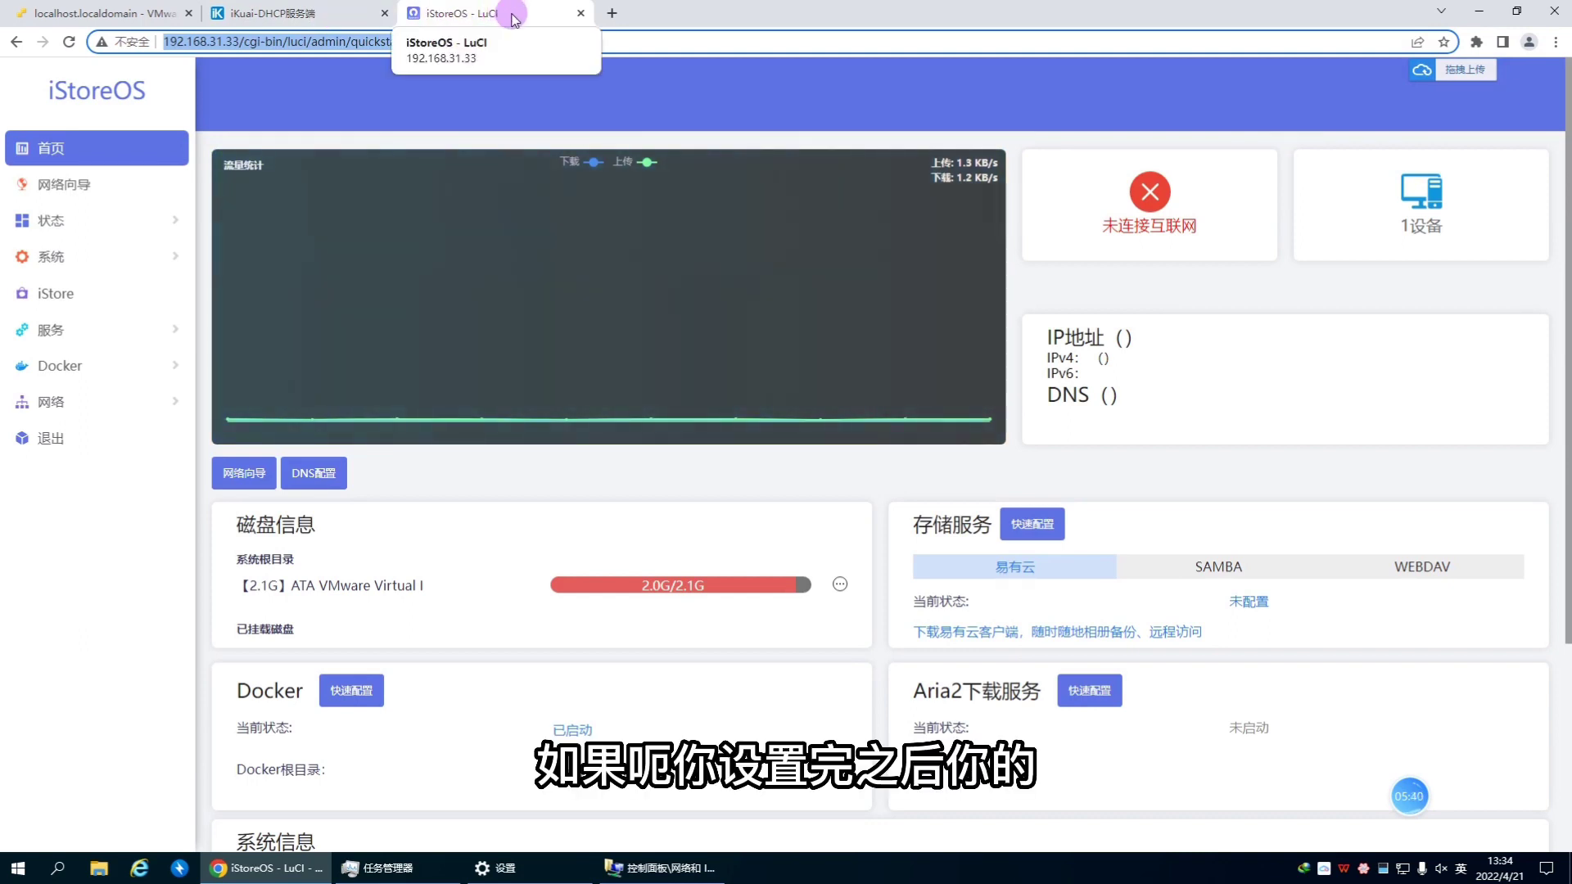
click(321, 21)
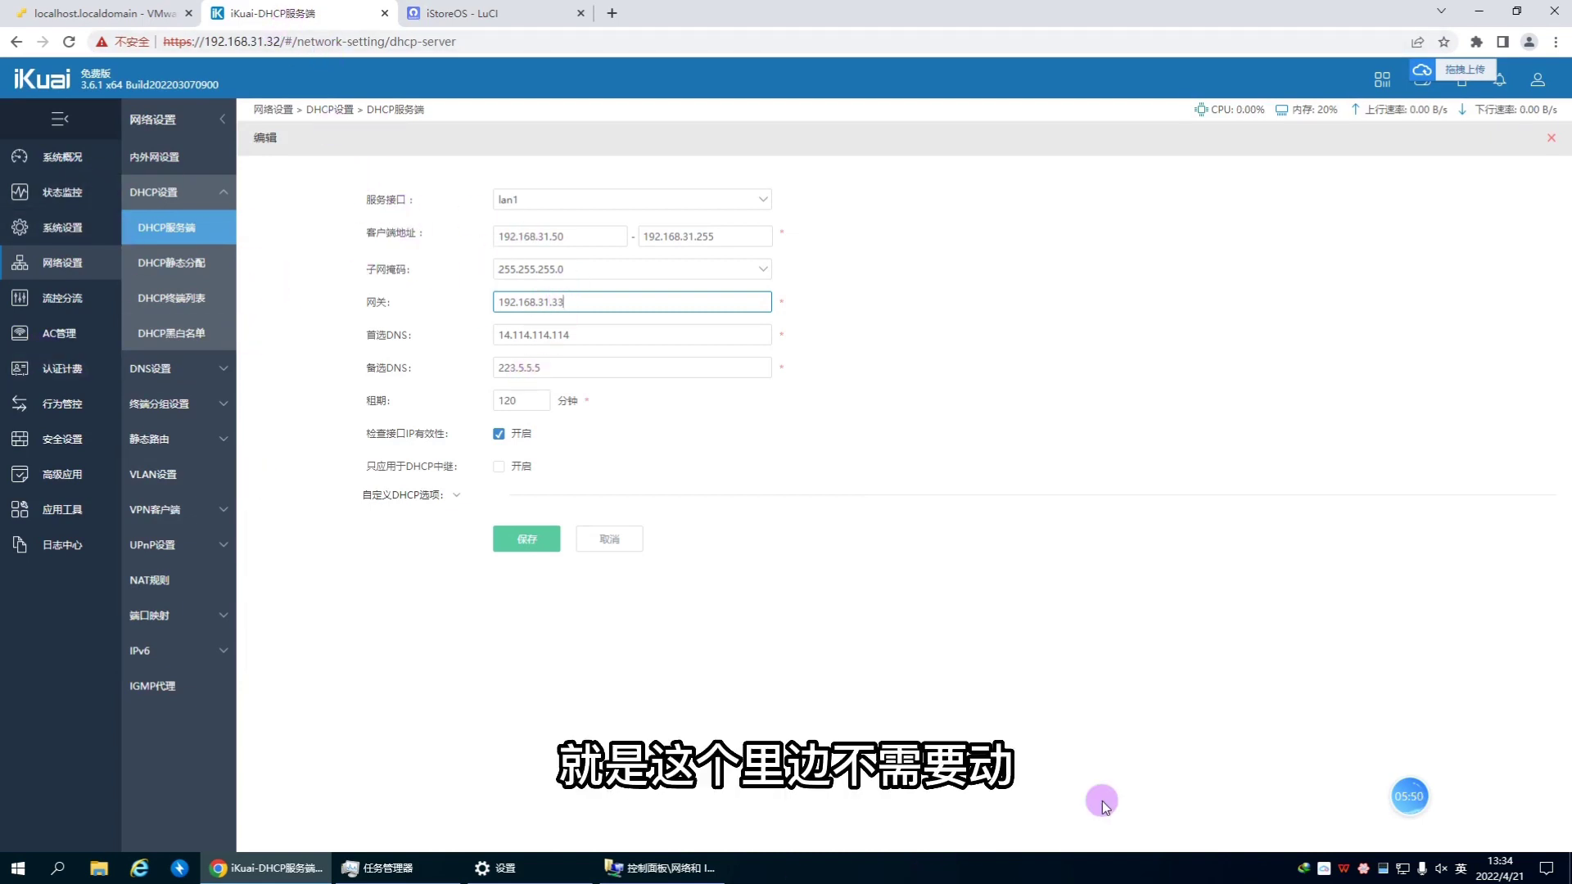
click(1404, 868)
Step: Open the Ethernet 2 adapter status and review its current IP details
click(1419, 849)
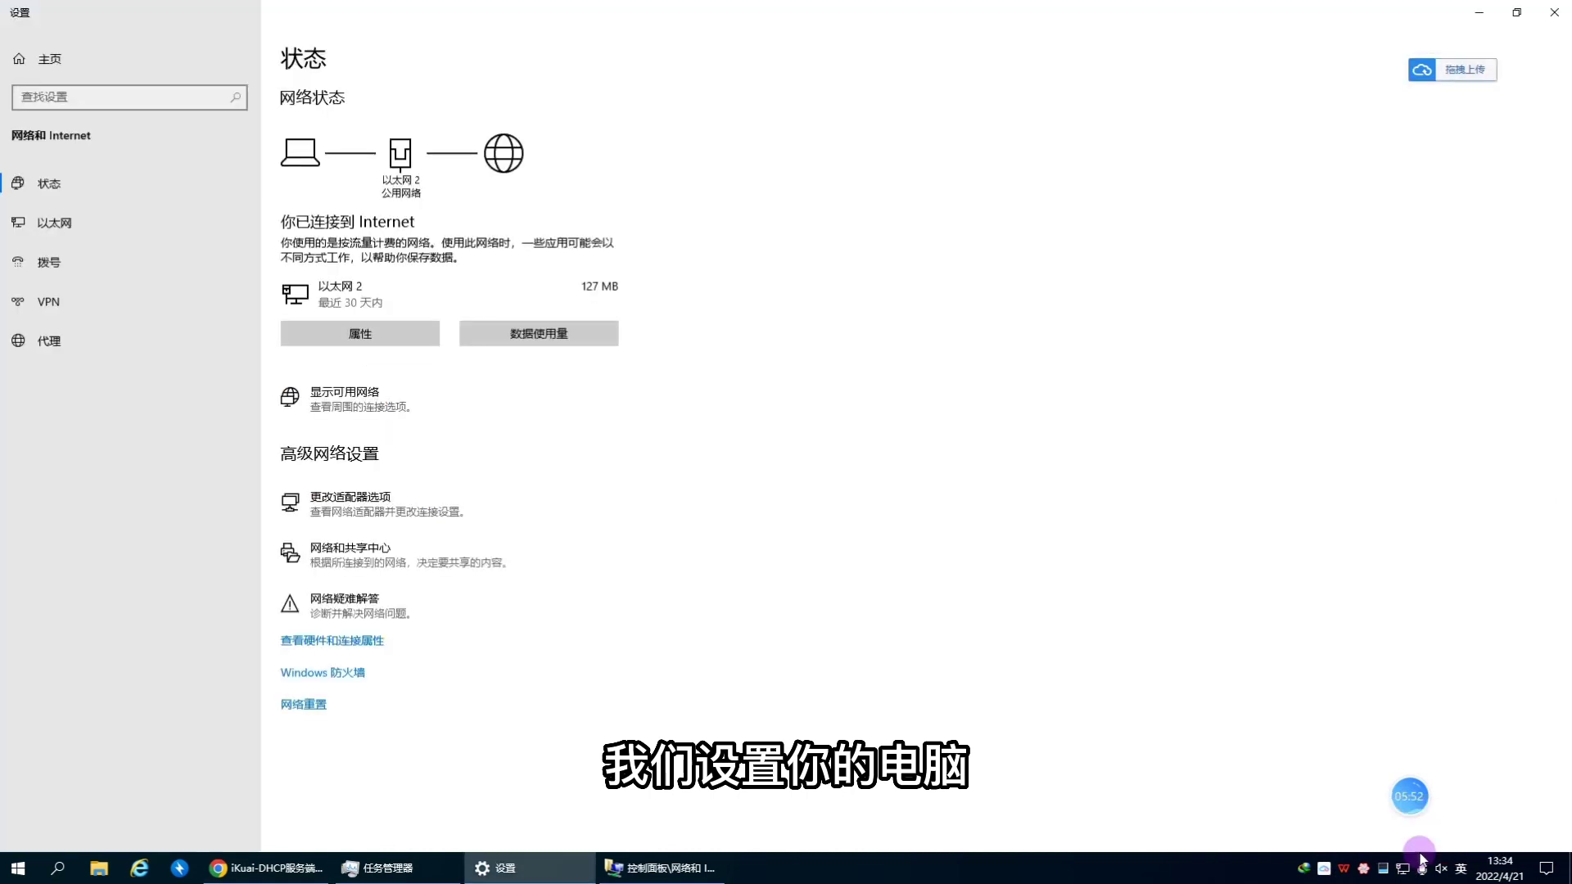
click(350, 504)
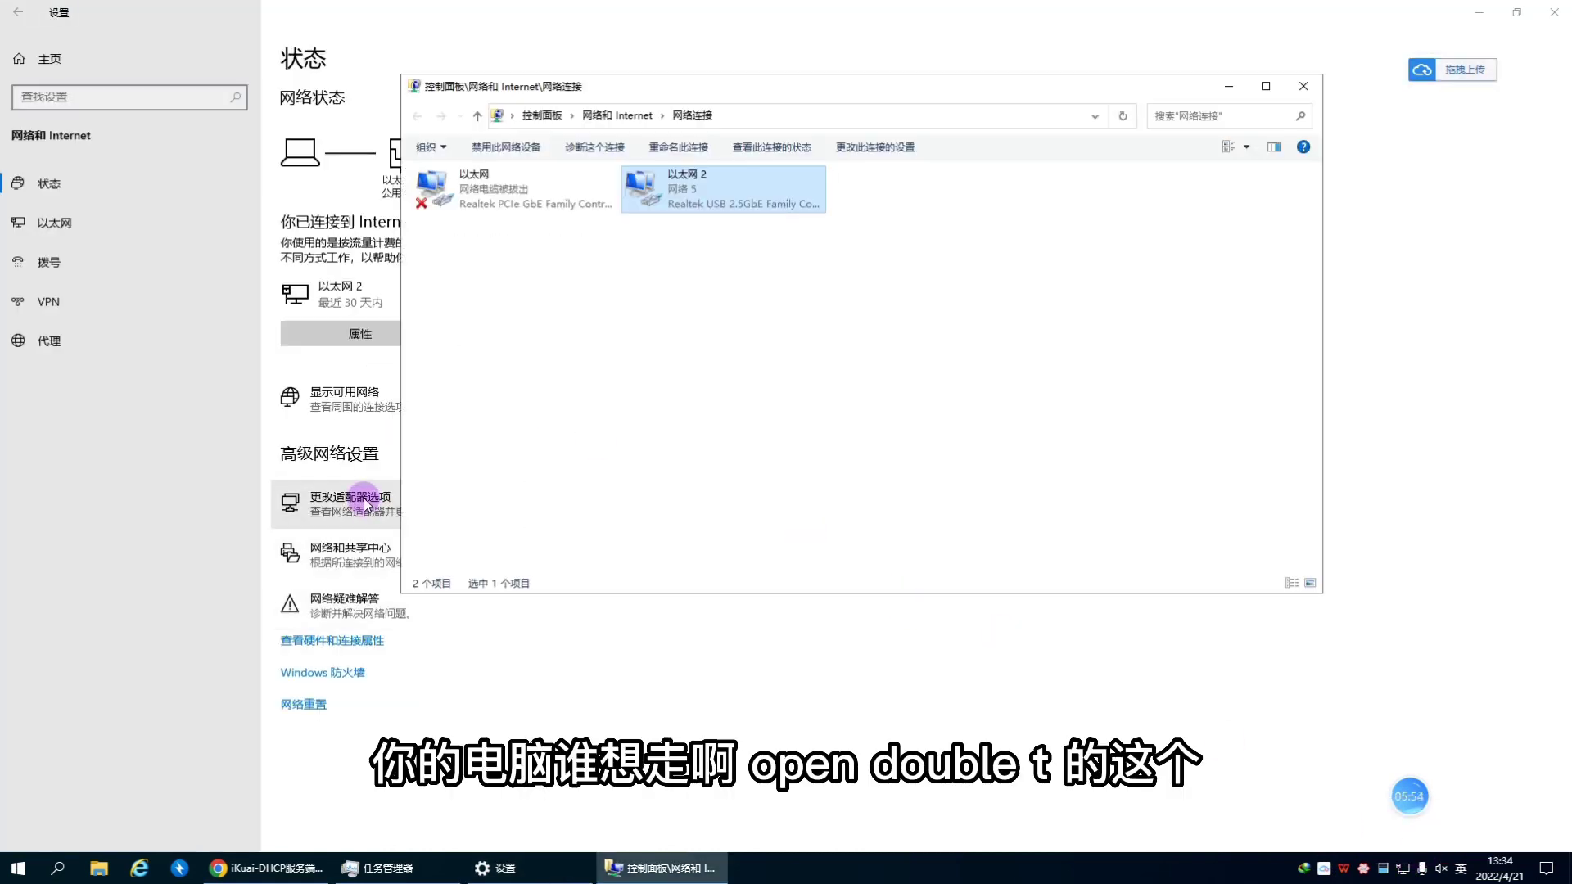
double_click(719, 197)
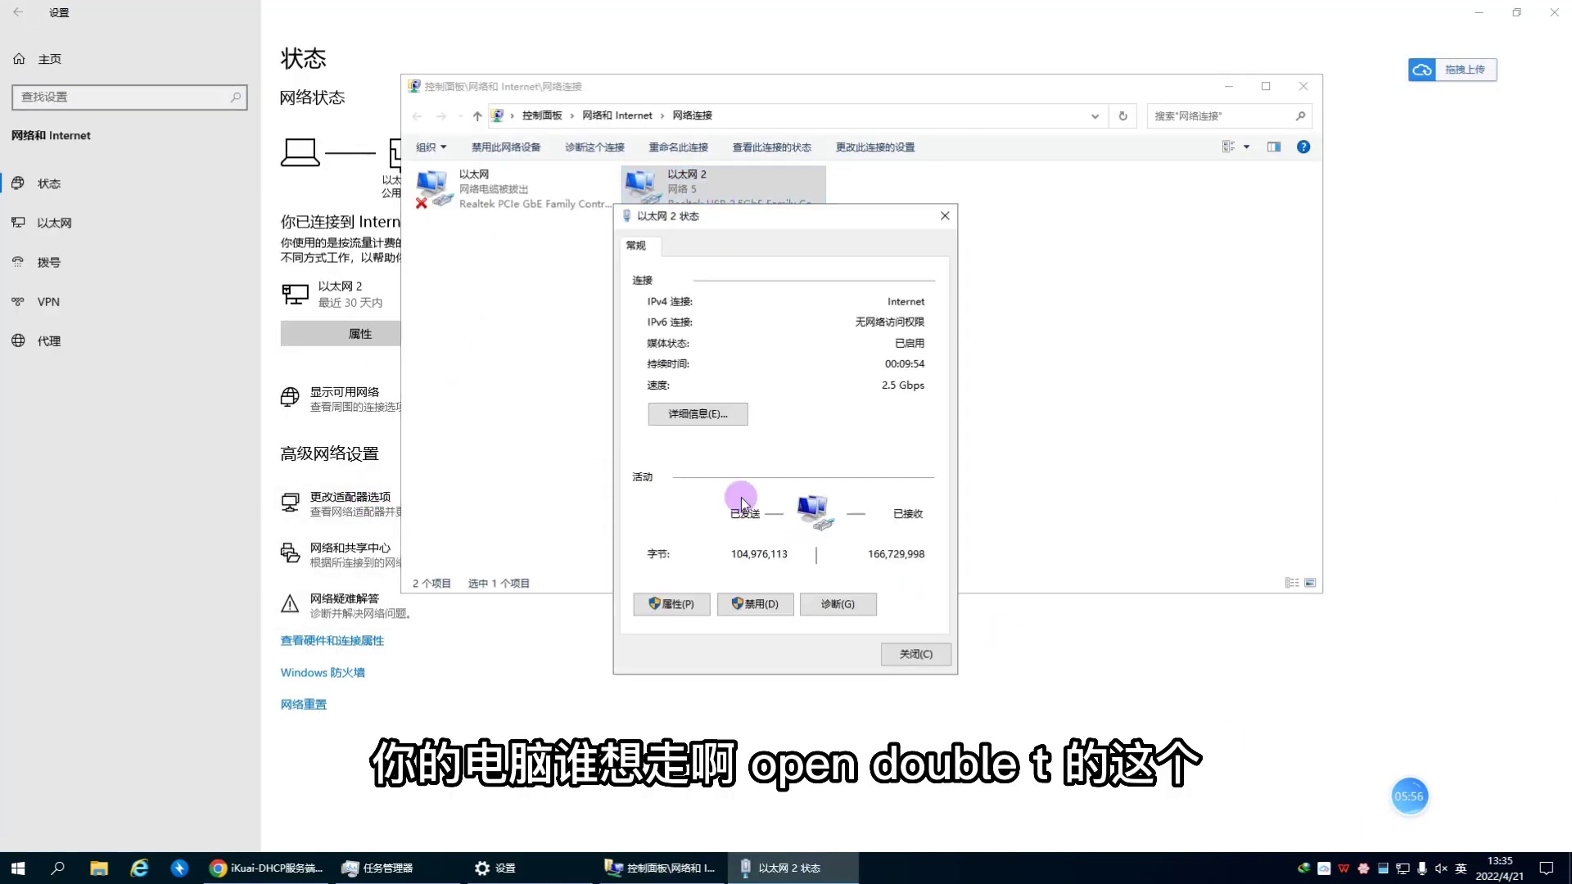
click(706, 415)
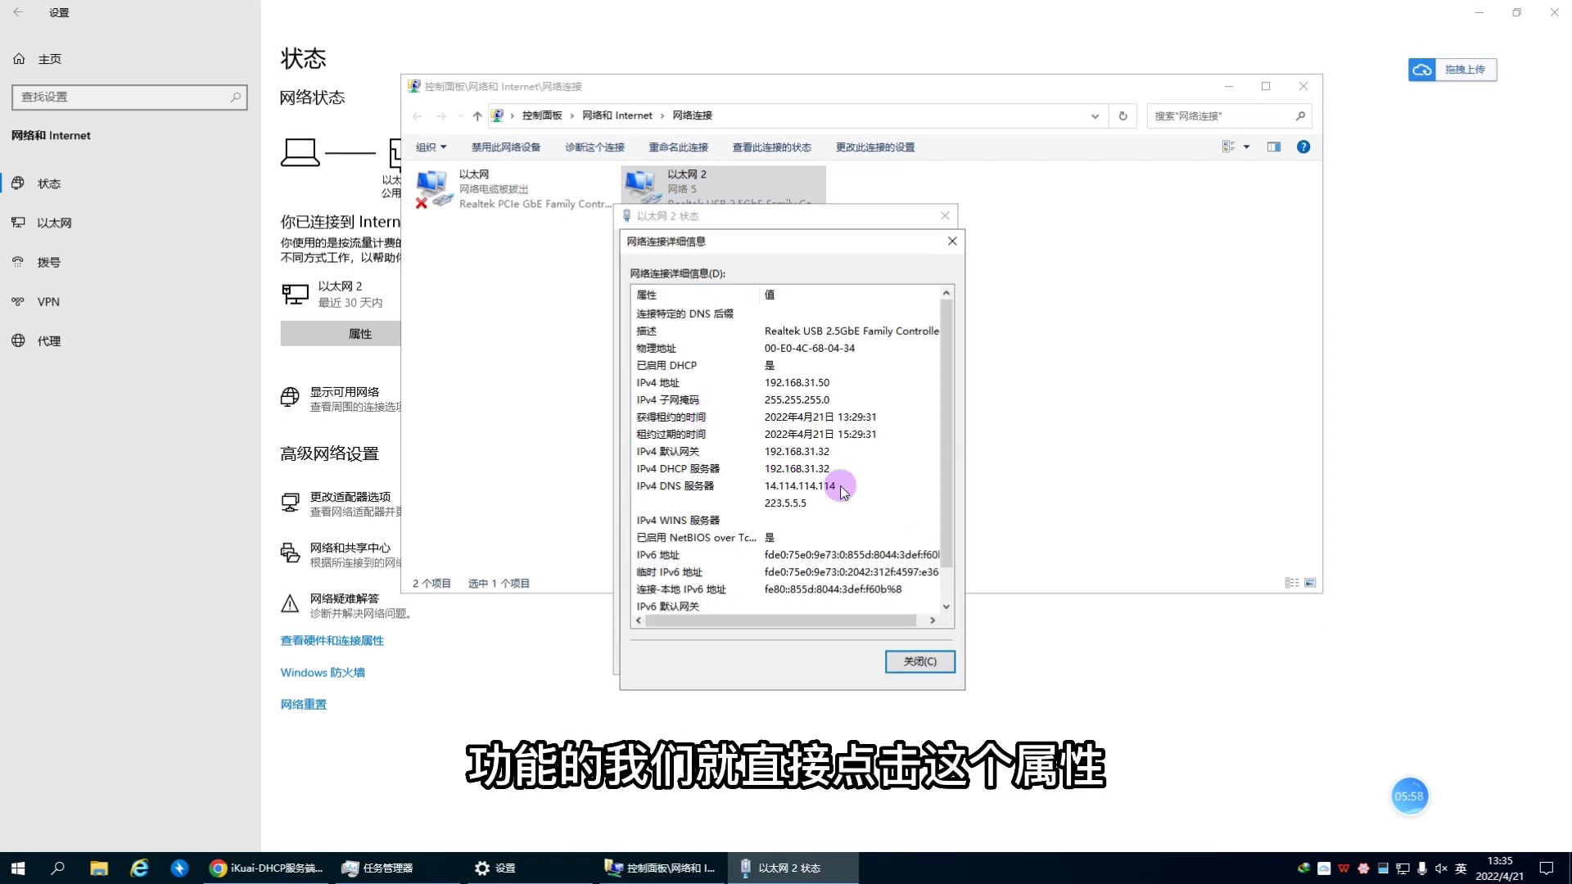
click(952, 240)
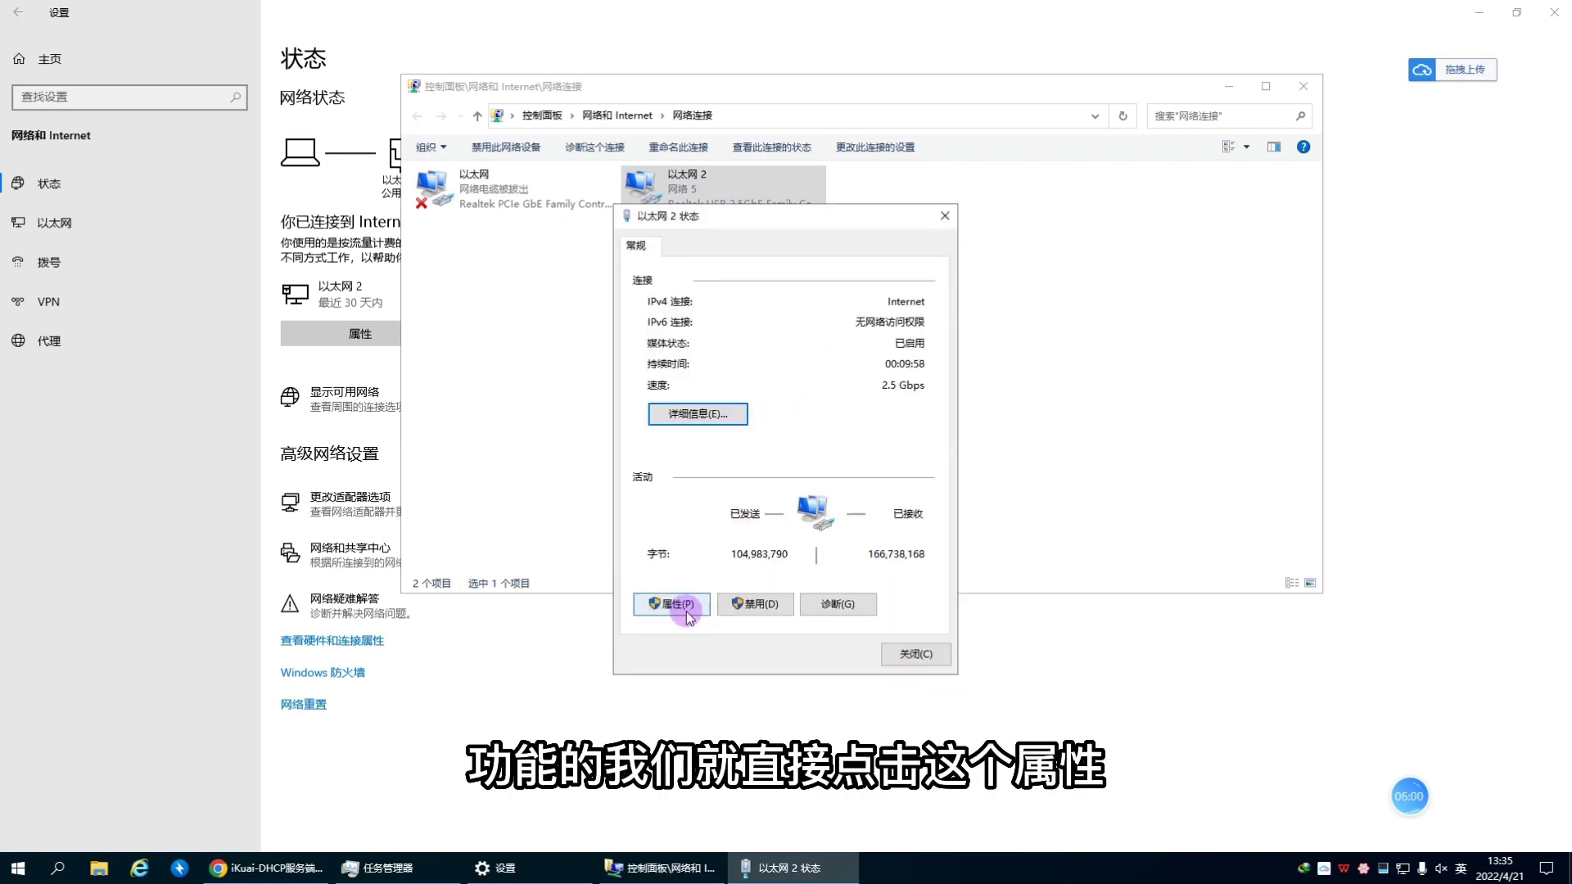
Step: Give Ethernet 2 static IPv4 192.168.31.5, mask 255.255.255.0, gateway 192.168.31.33
click(677, 607)
double_click(760, 447)
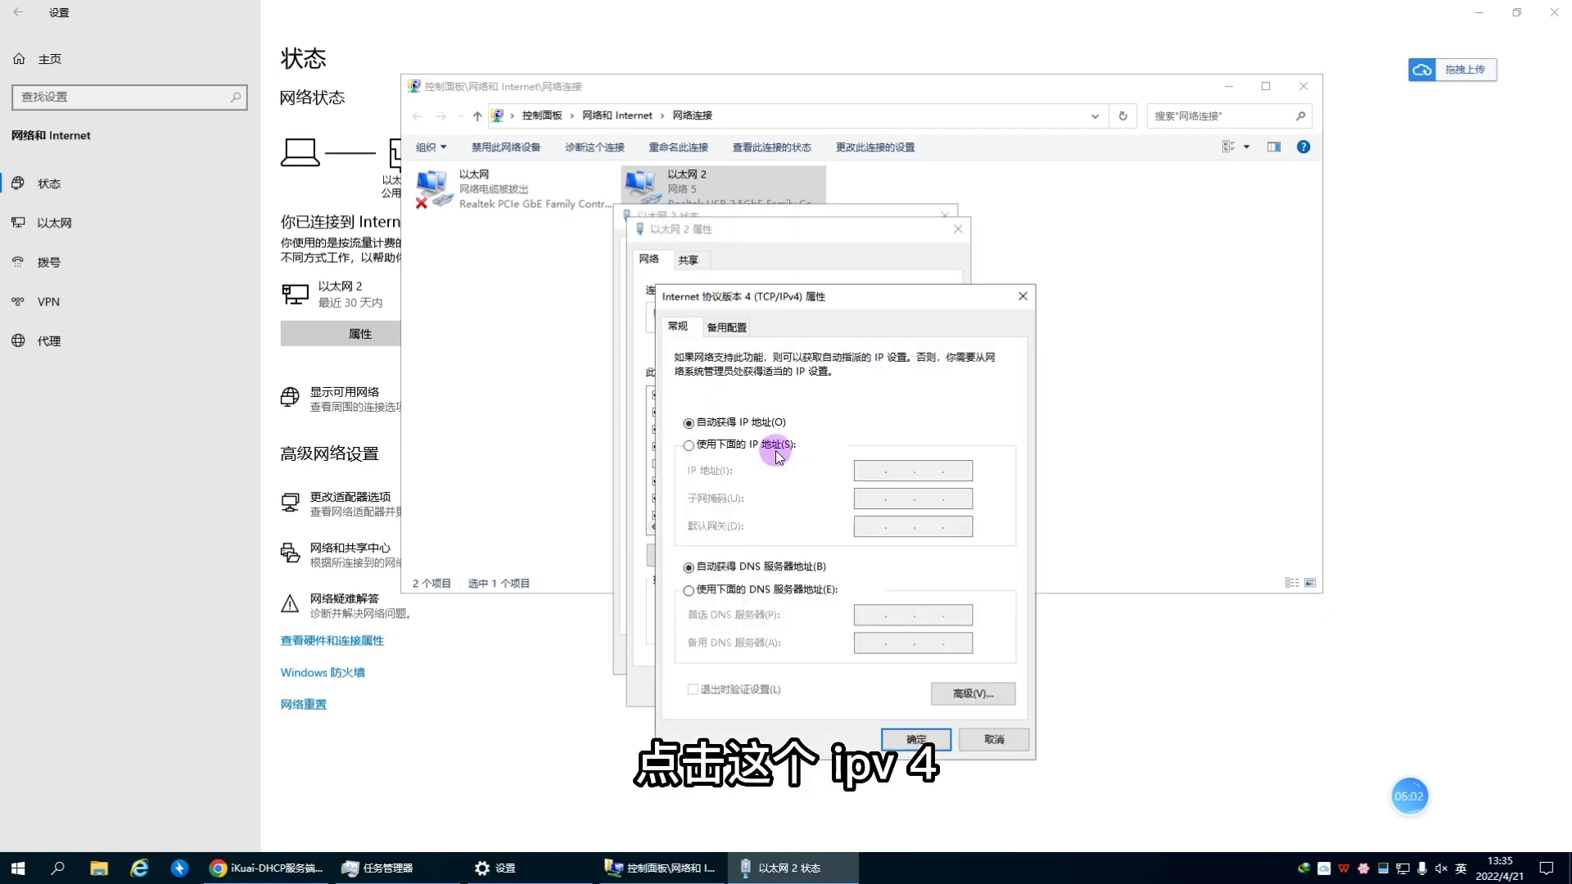
click(690, 449)
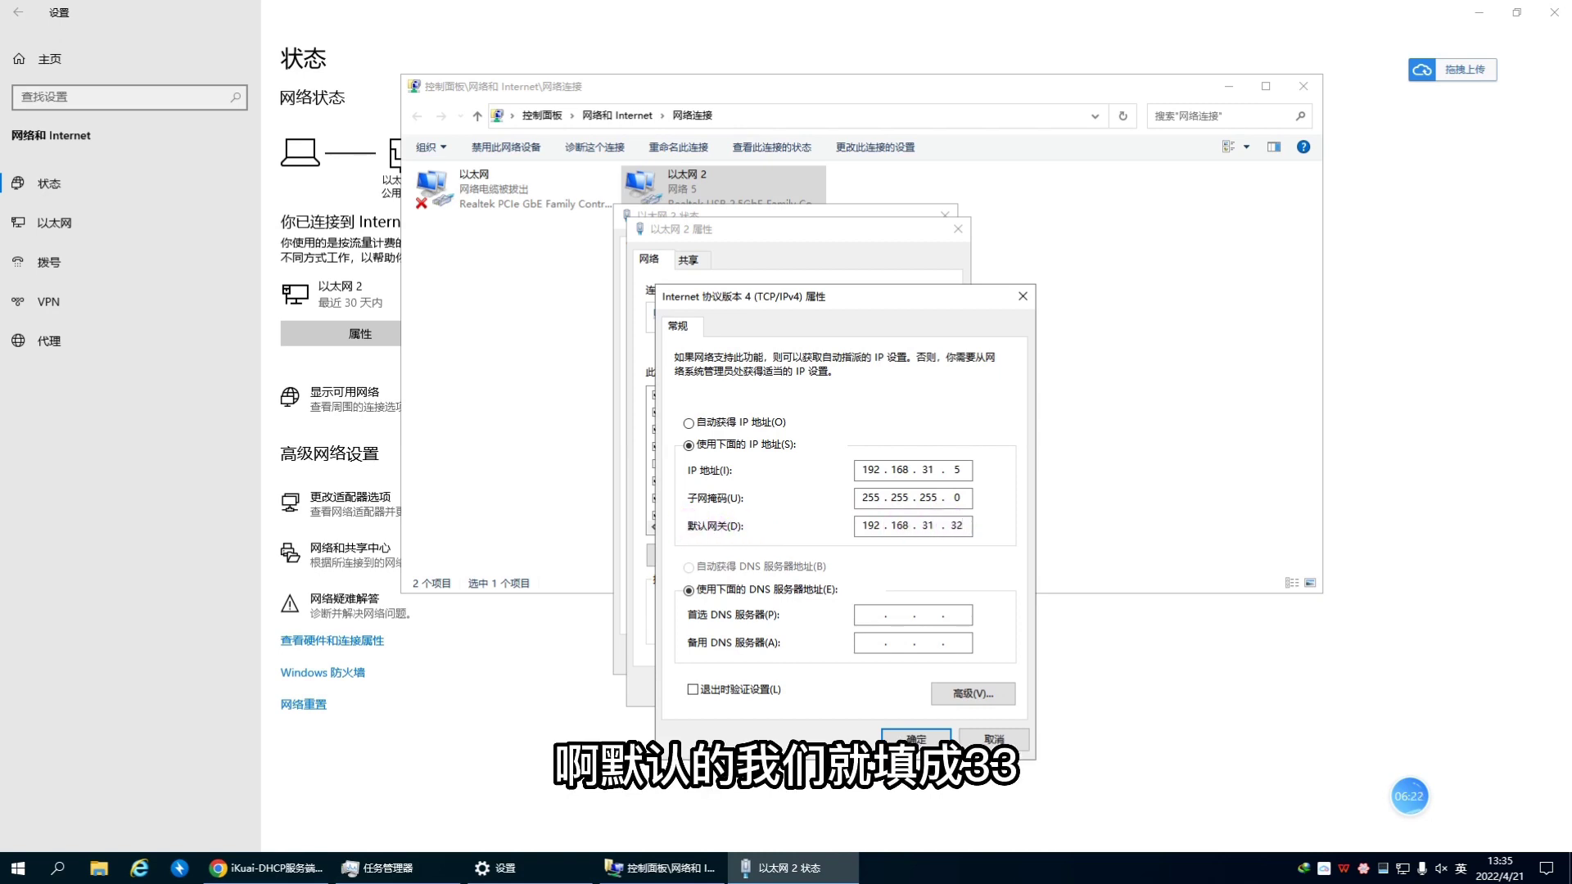
key(BackSpace)
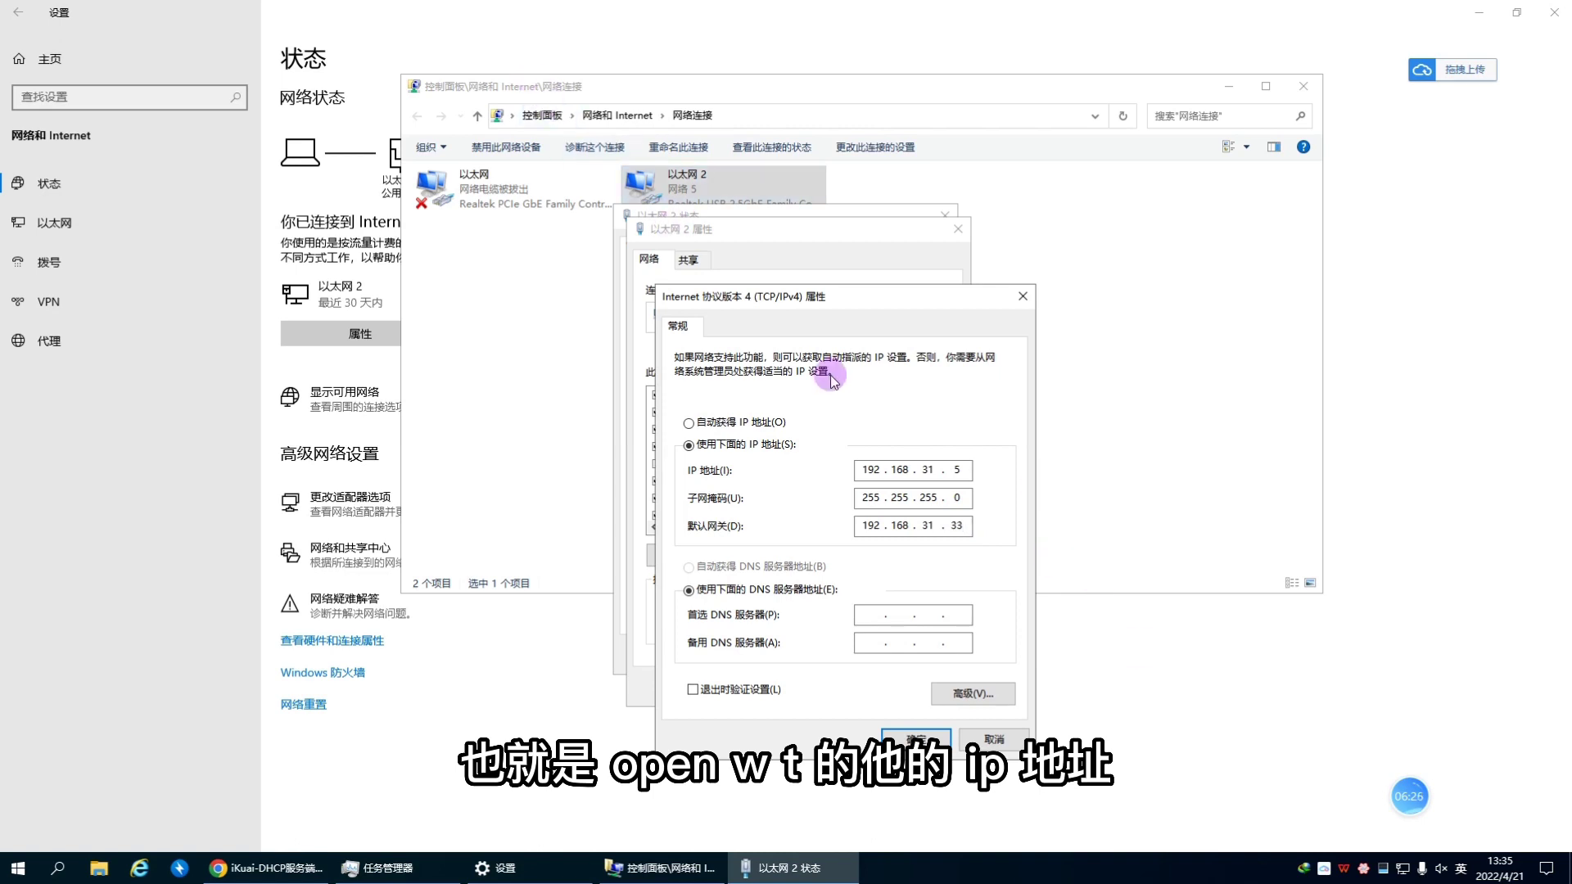
double_click(953, 525)
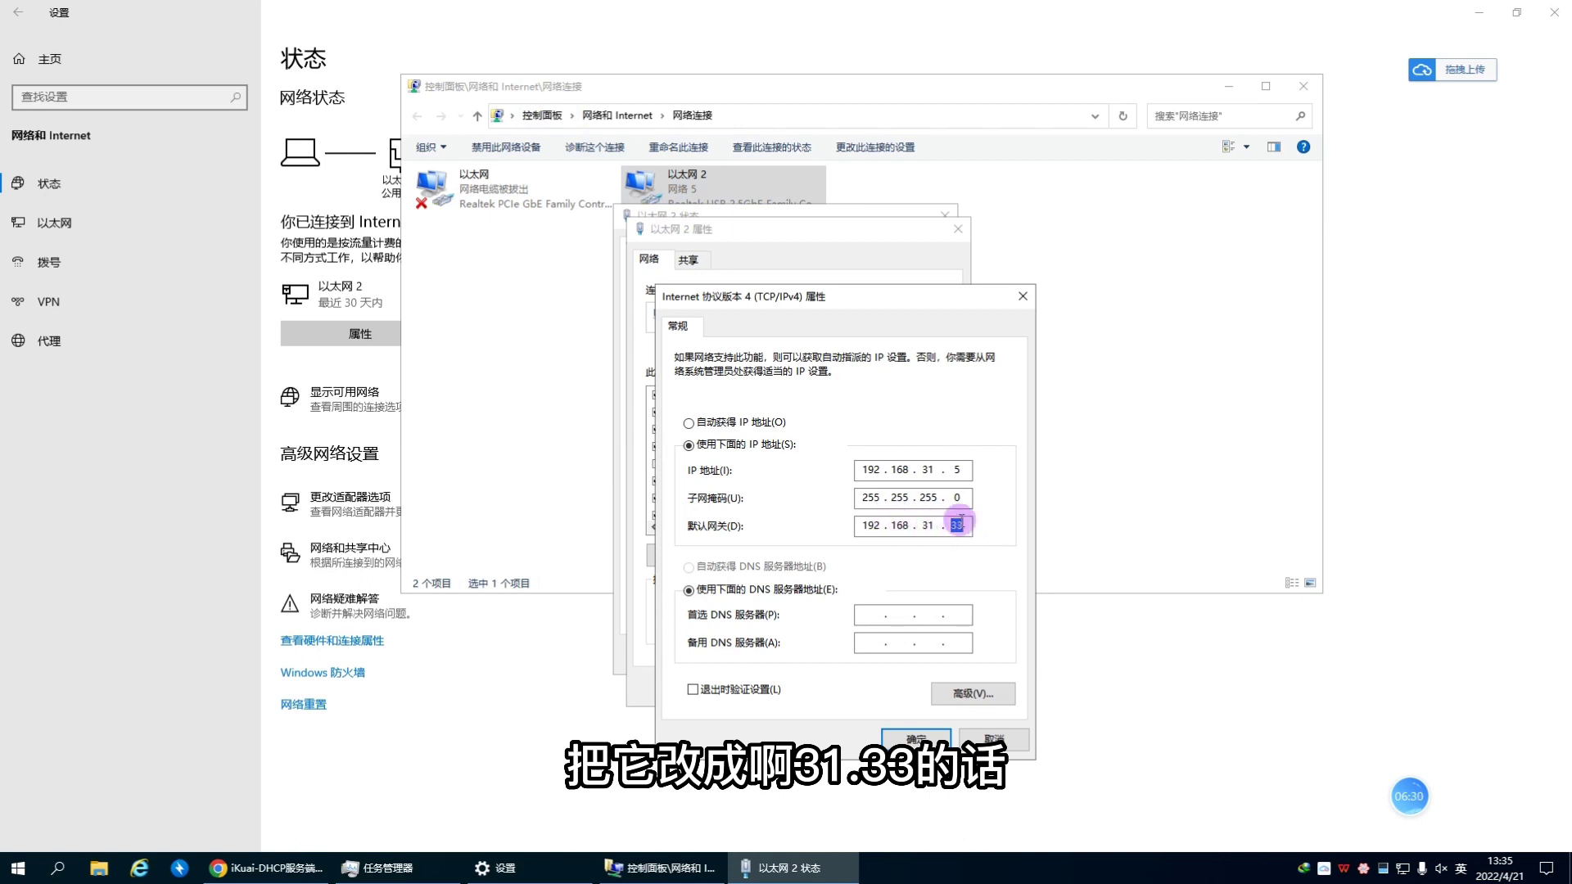
click(957, 525)
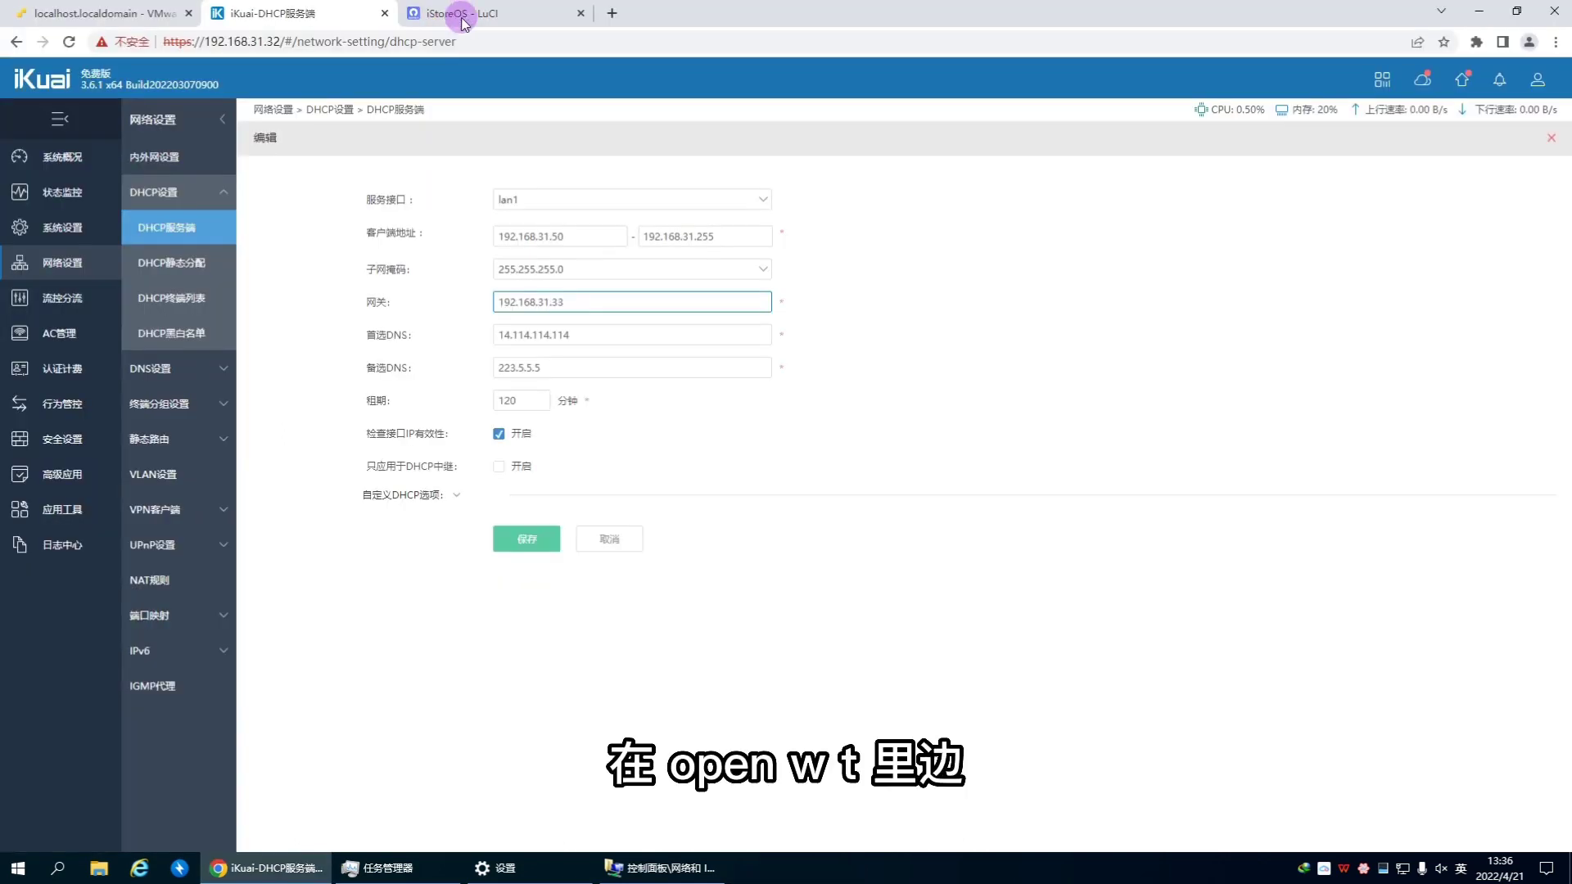
Step: View the iStore installed apps, then return to the iKuai DHCP form
click(491, 13)
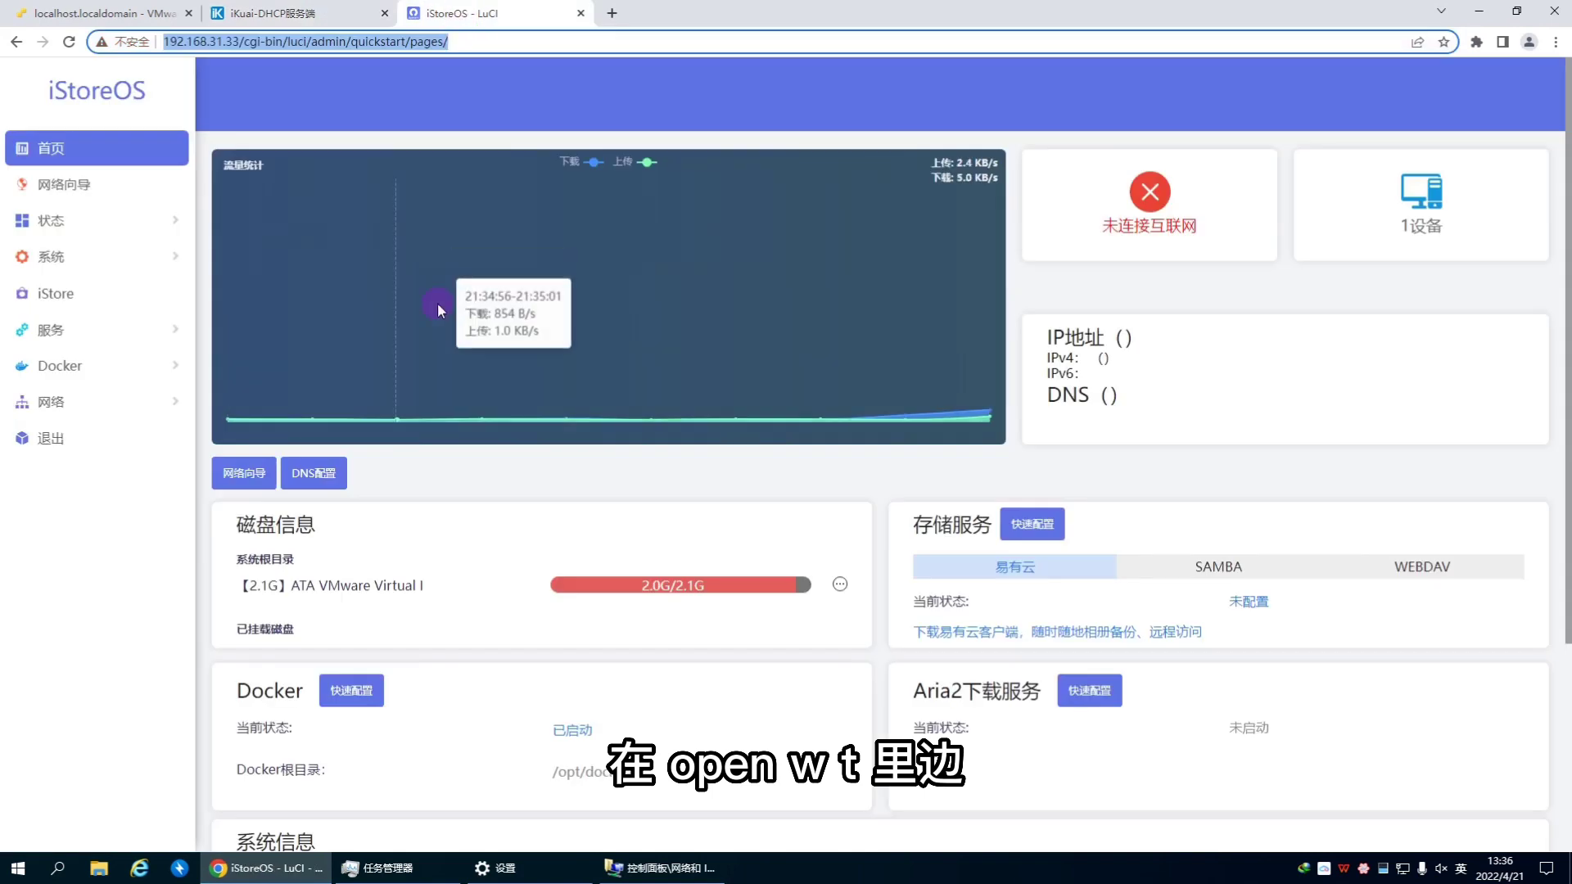
click(51, 309)
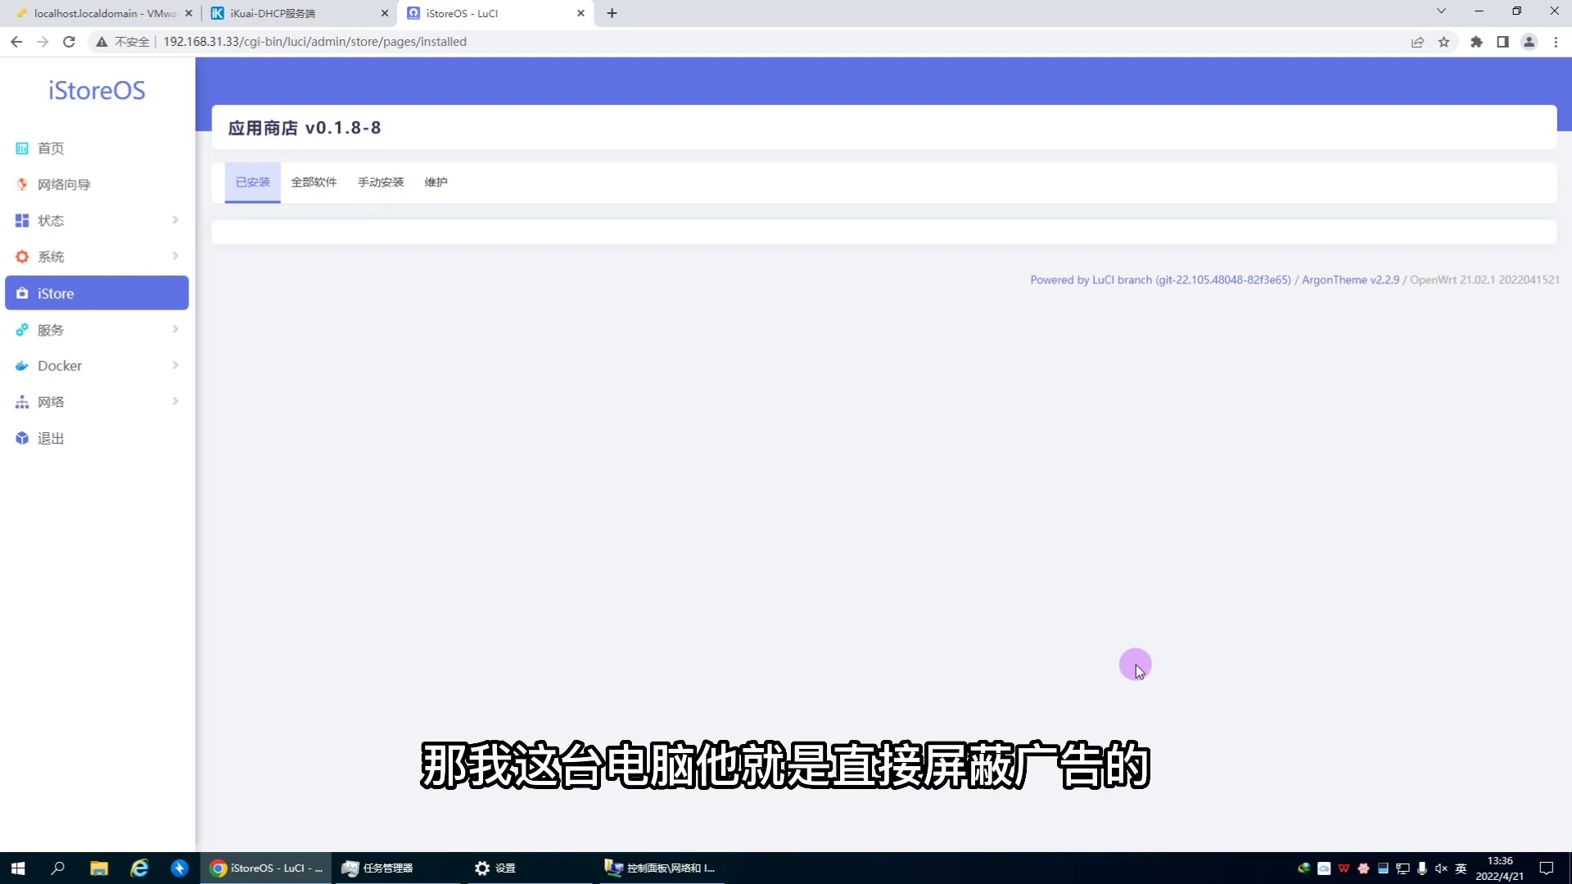
click(281, 16)
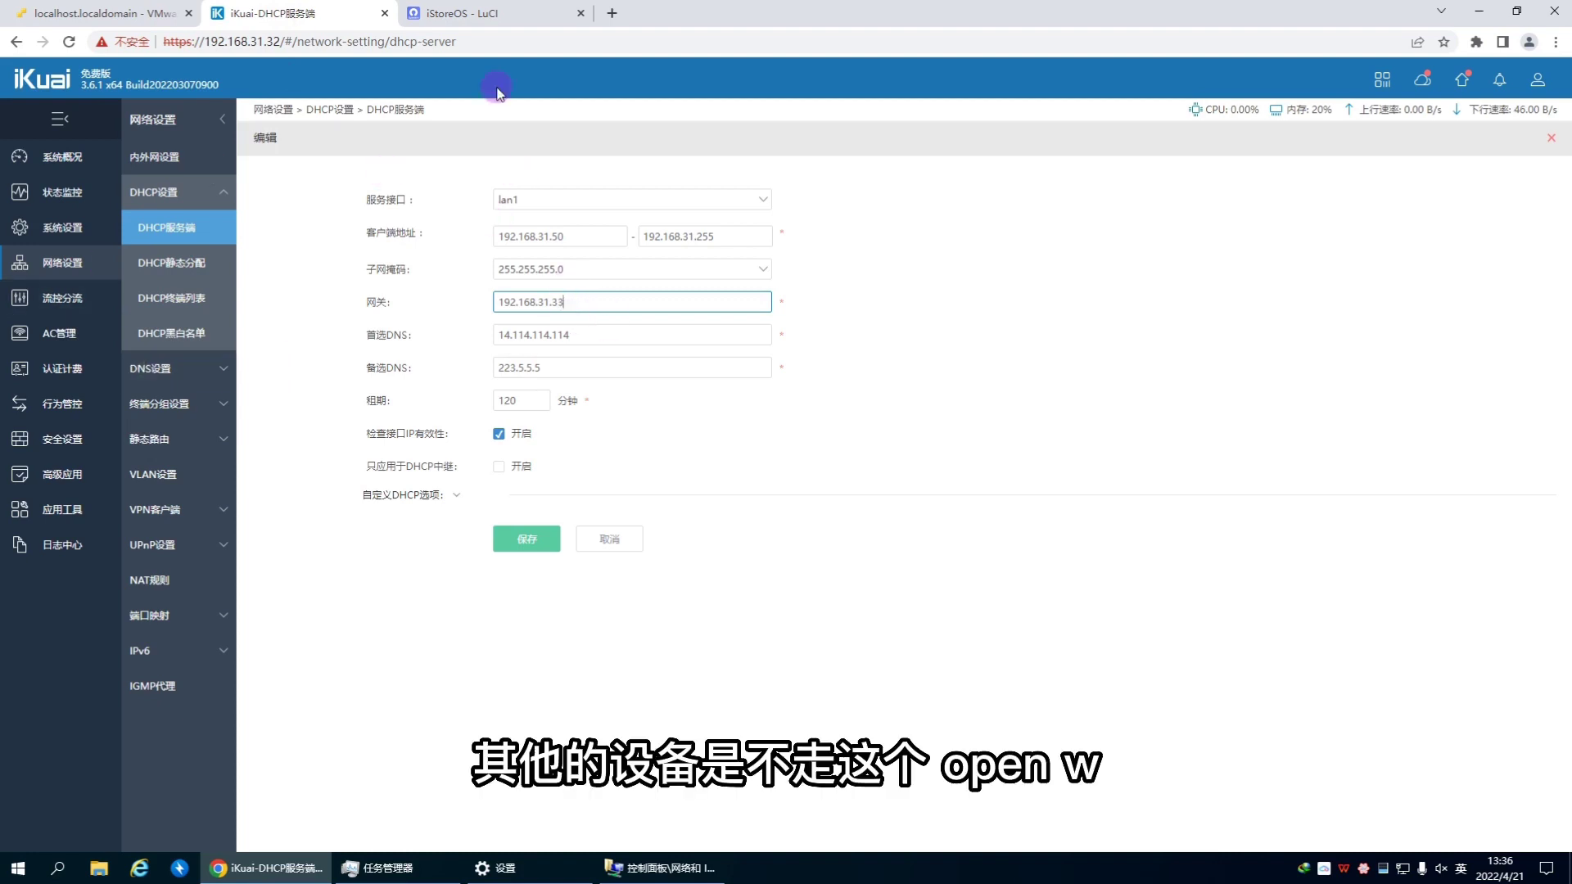
Step: Close the iStoreOS and iKuai tabs and show the ESXi virtual machine list
click(490, 15)
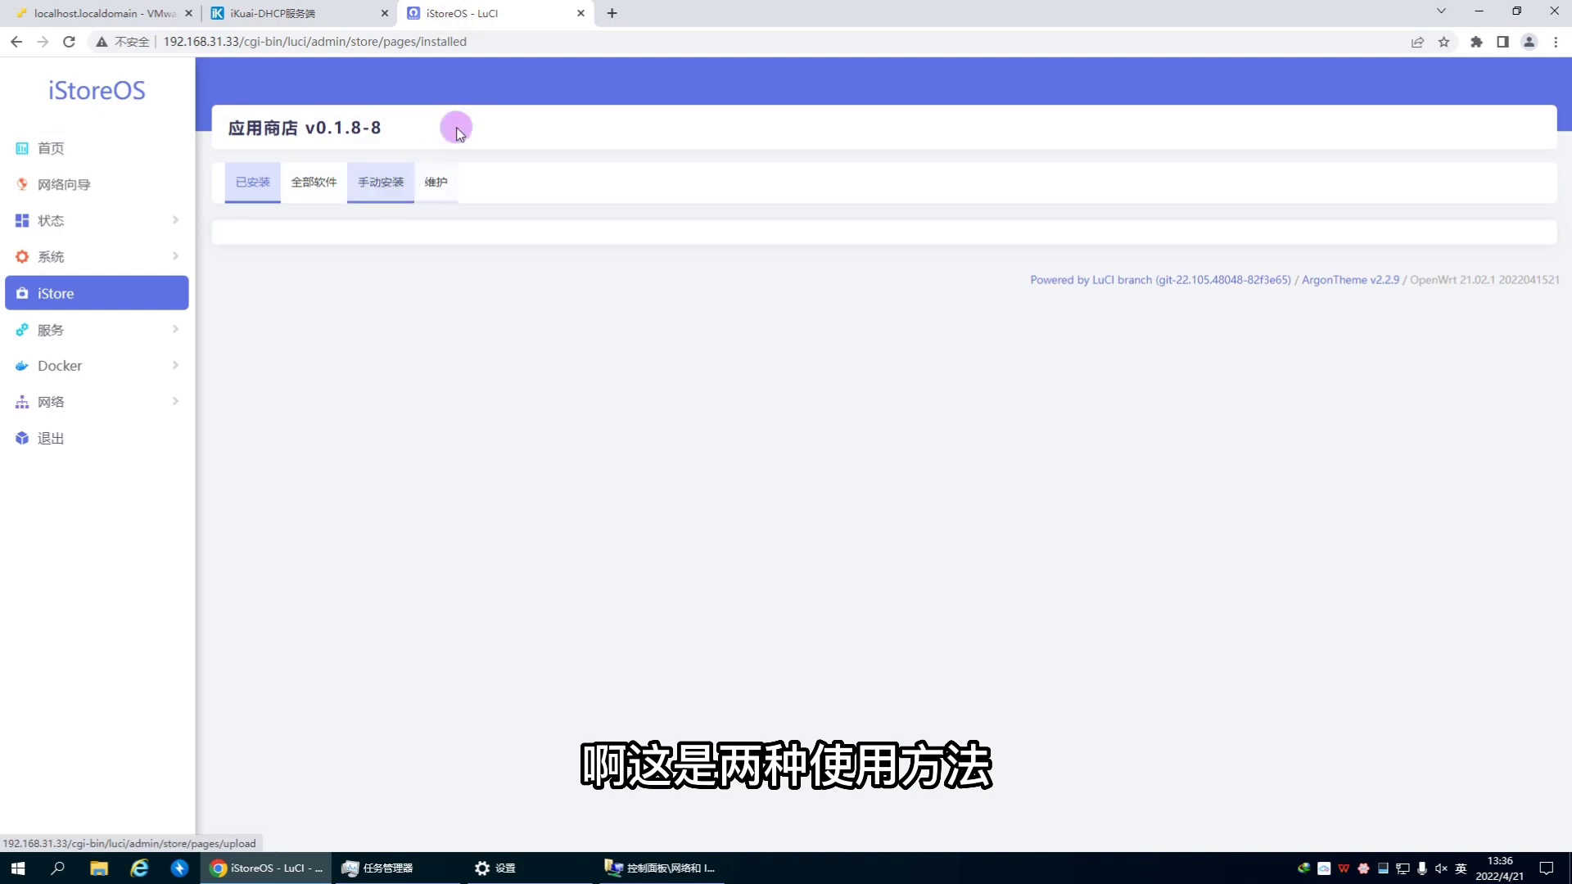
click(582, 13)
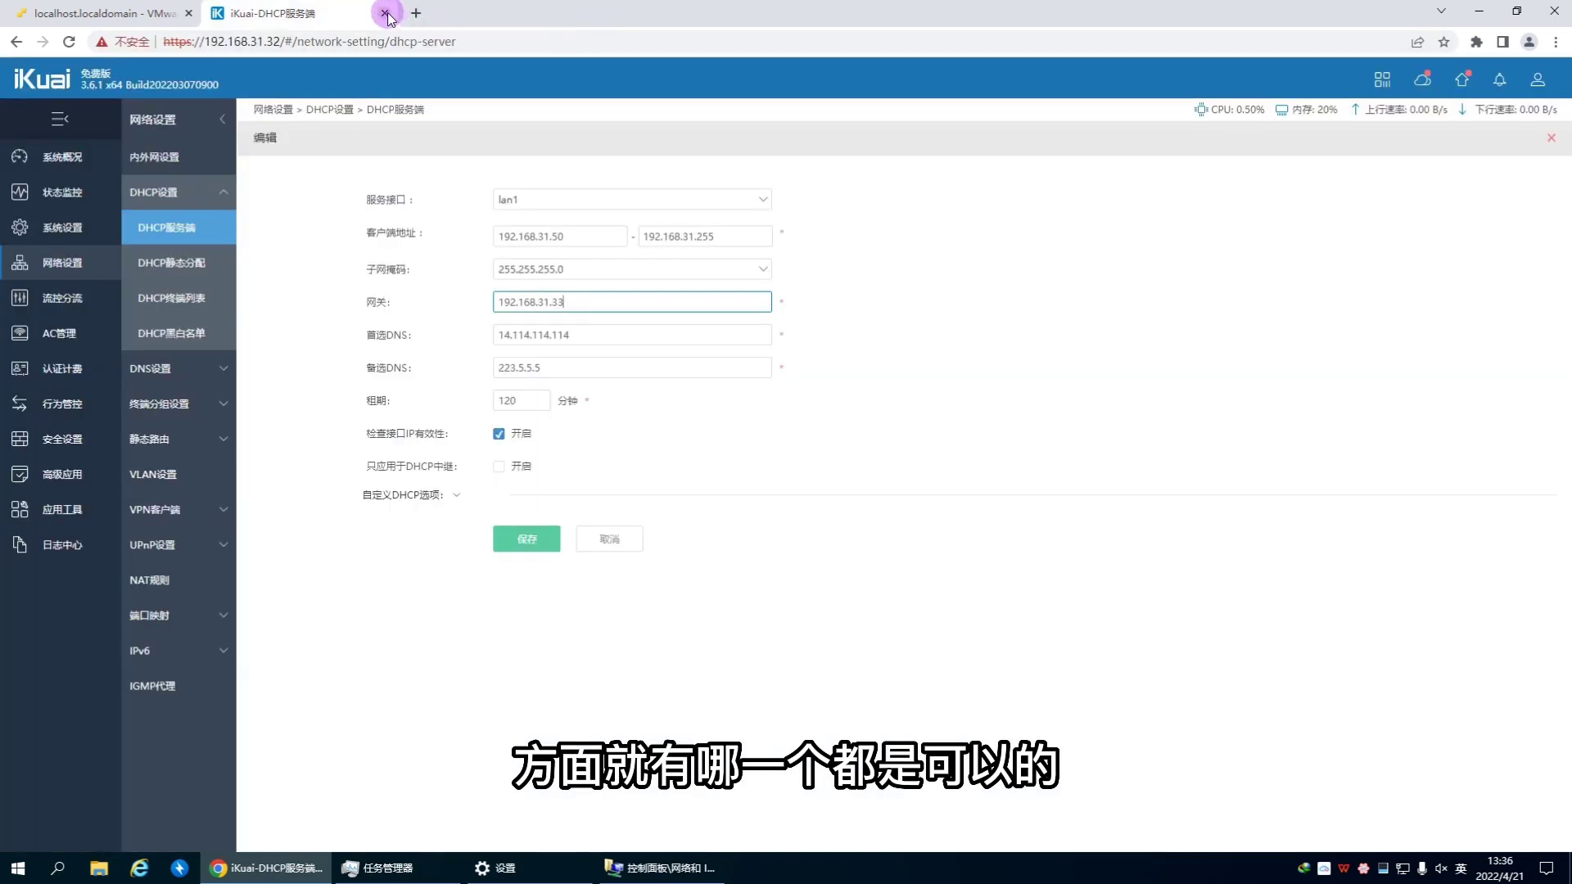
click(385, 13)
click(90, 193)
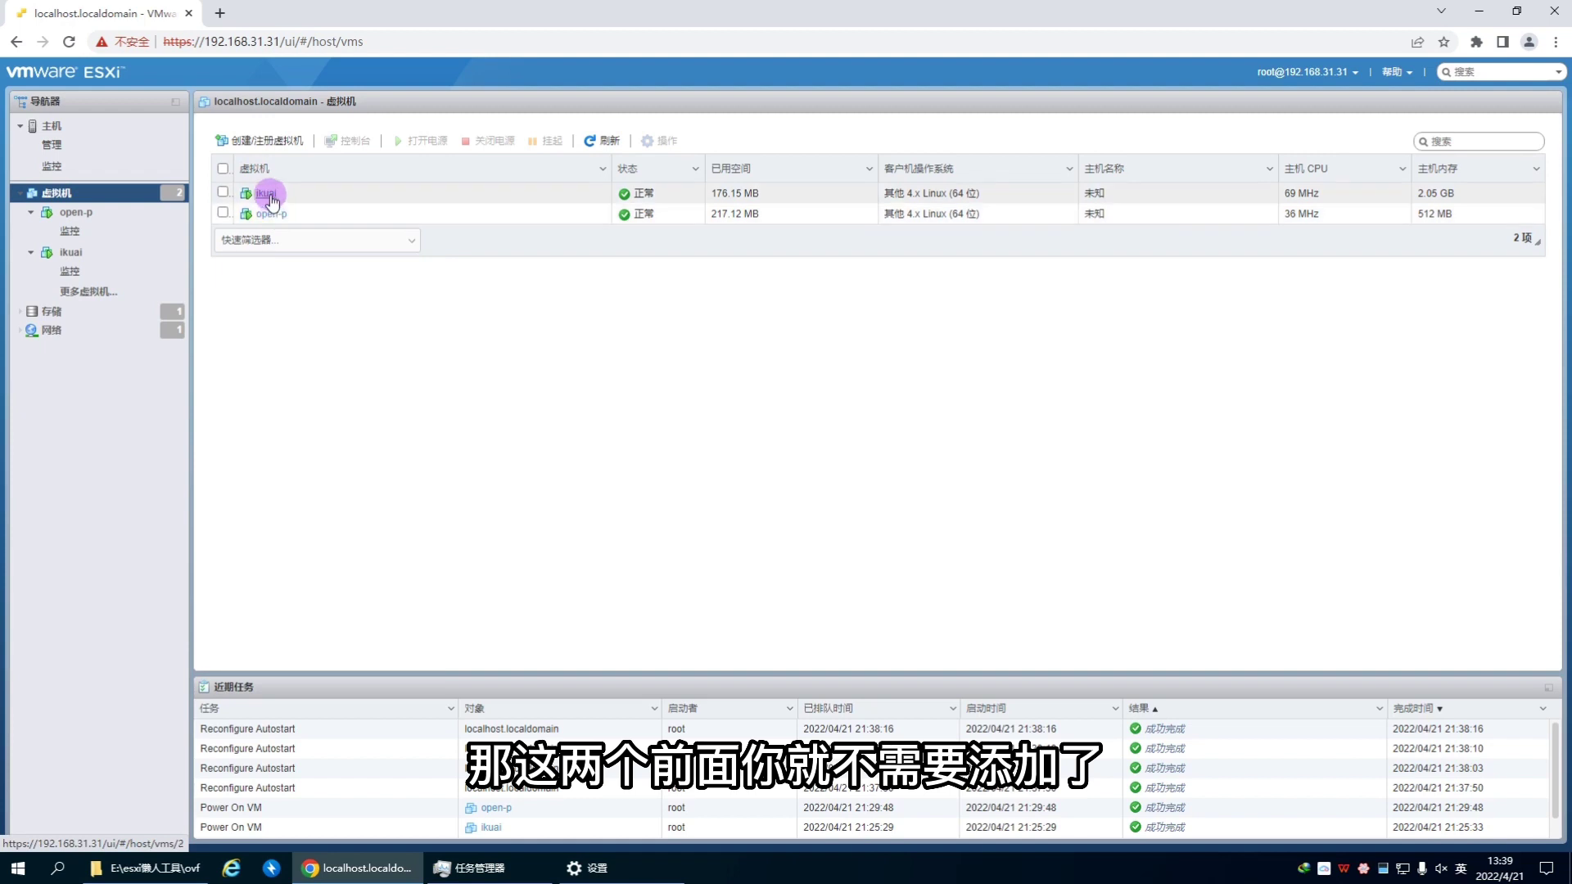
Step: Deploy a VM named open from op-z.ova onto the 1231 datastore with default options
click(268, 142)
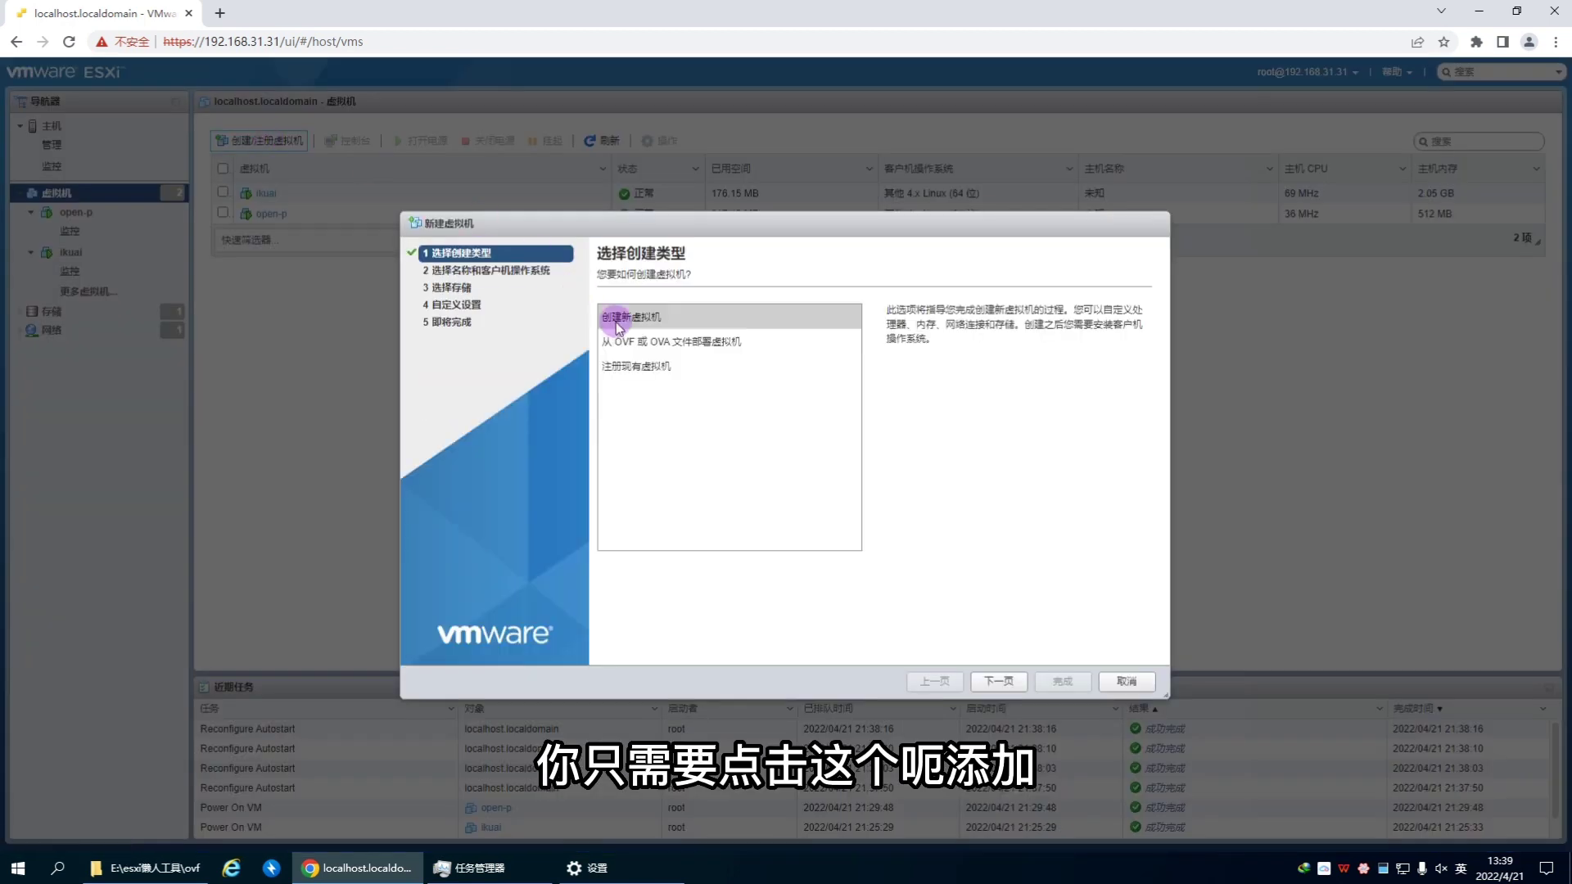
click(652, 341)
click(1001, 682)
click(715, 332)
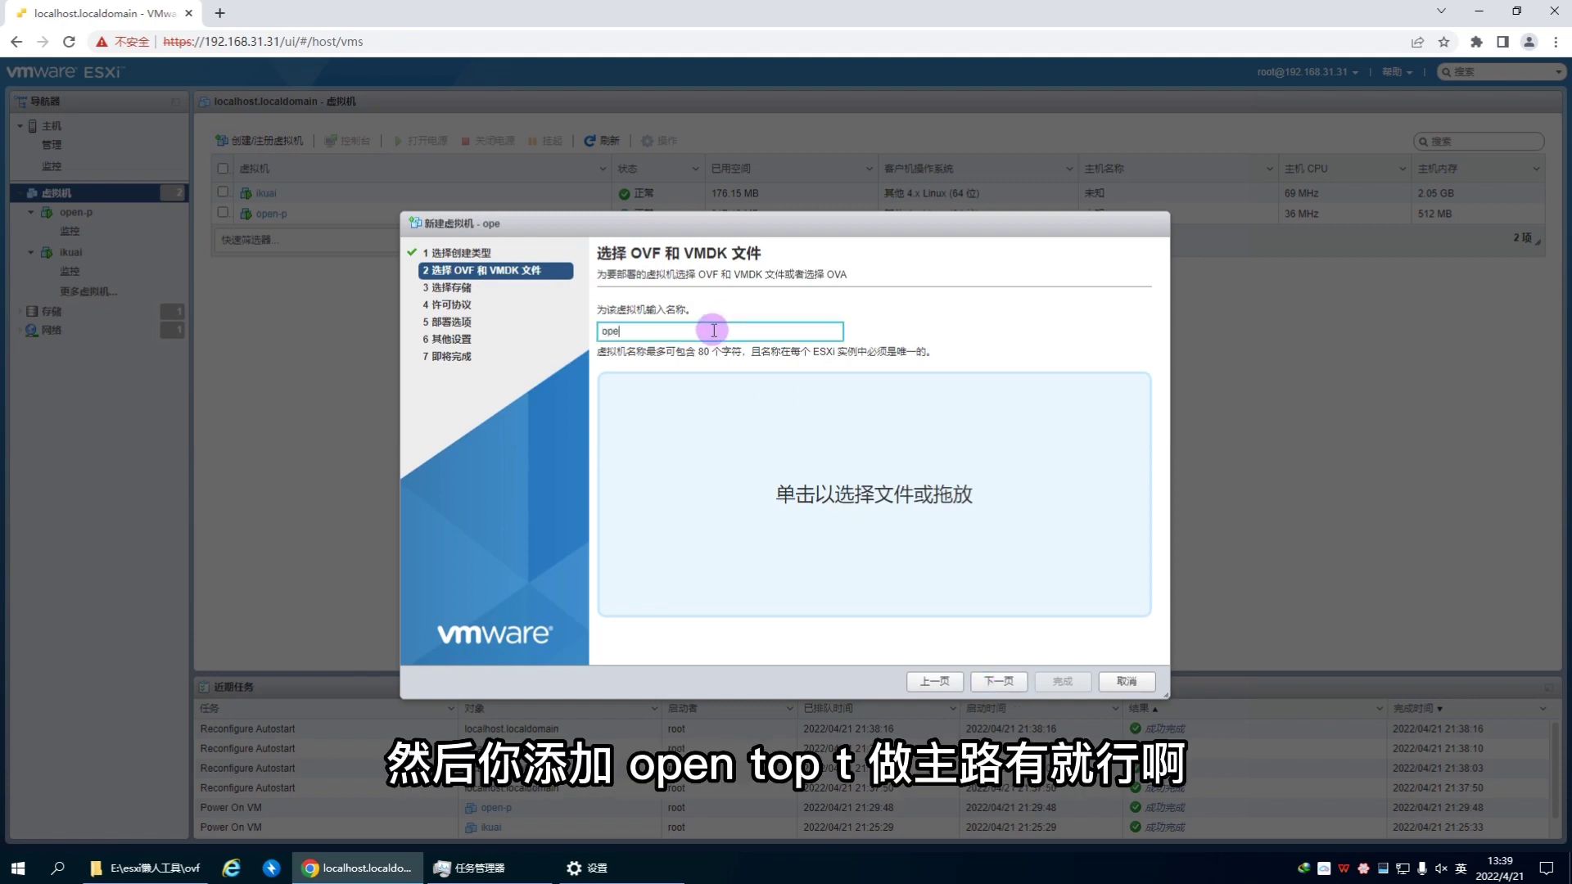
click(886, 482)
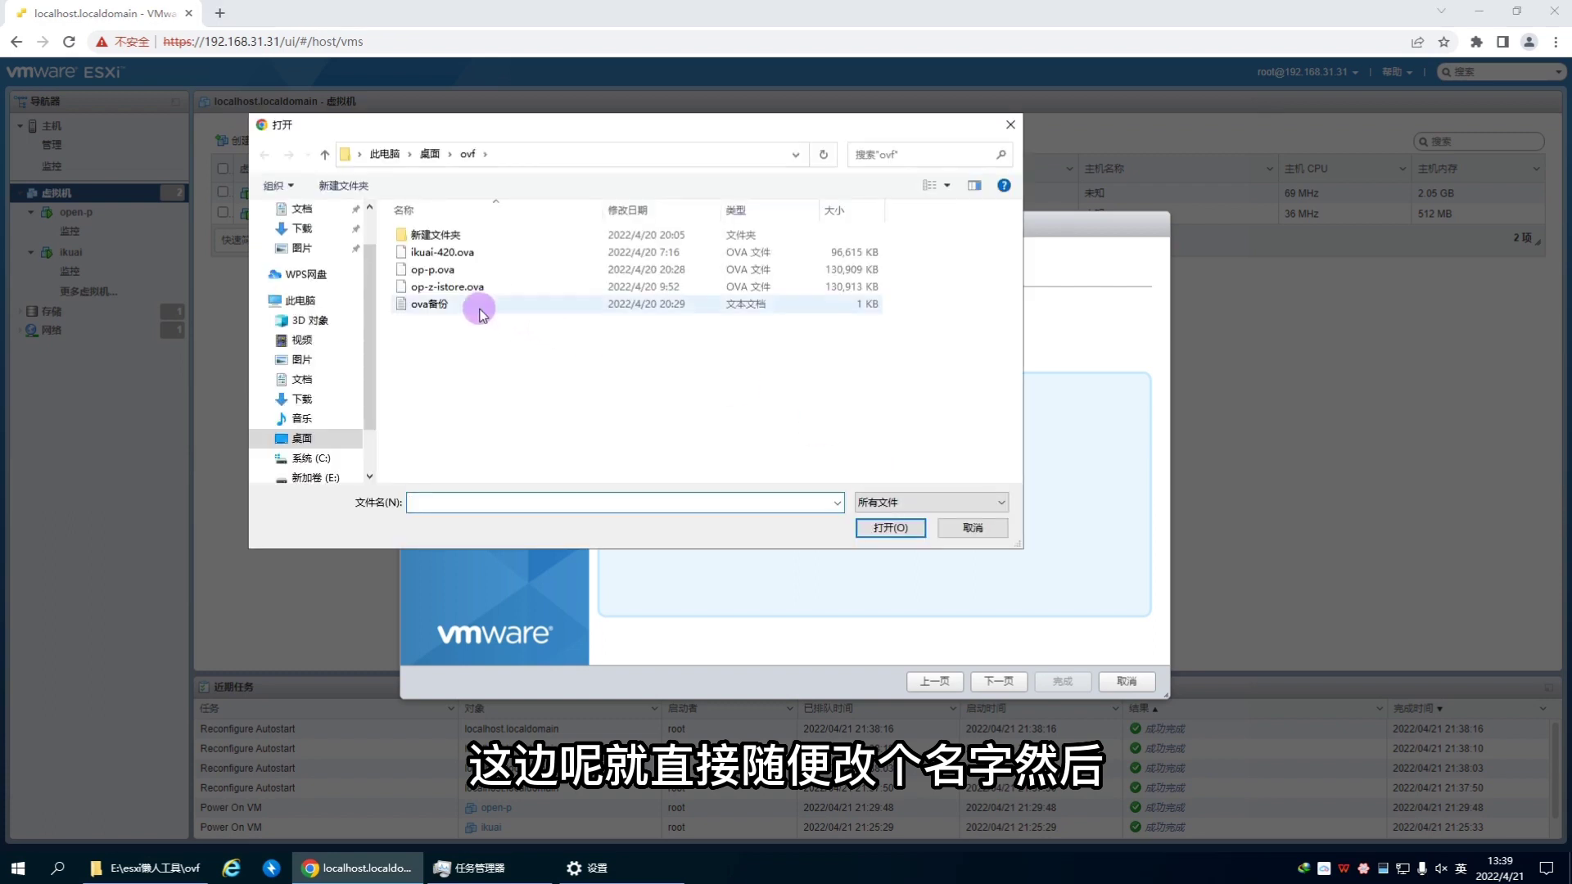
click(491, 287)
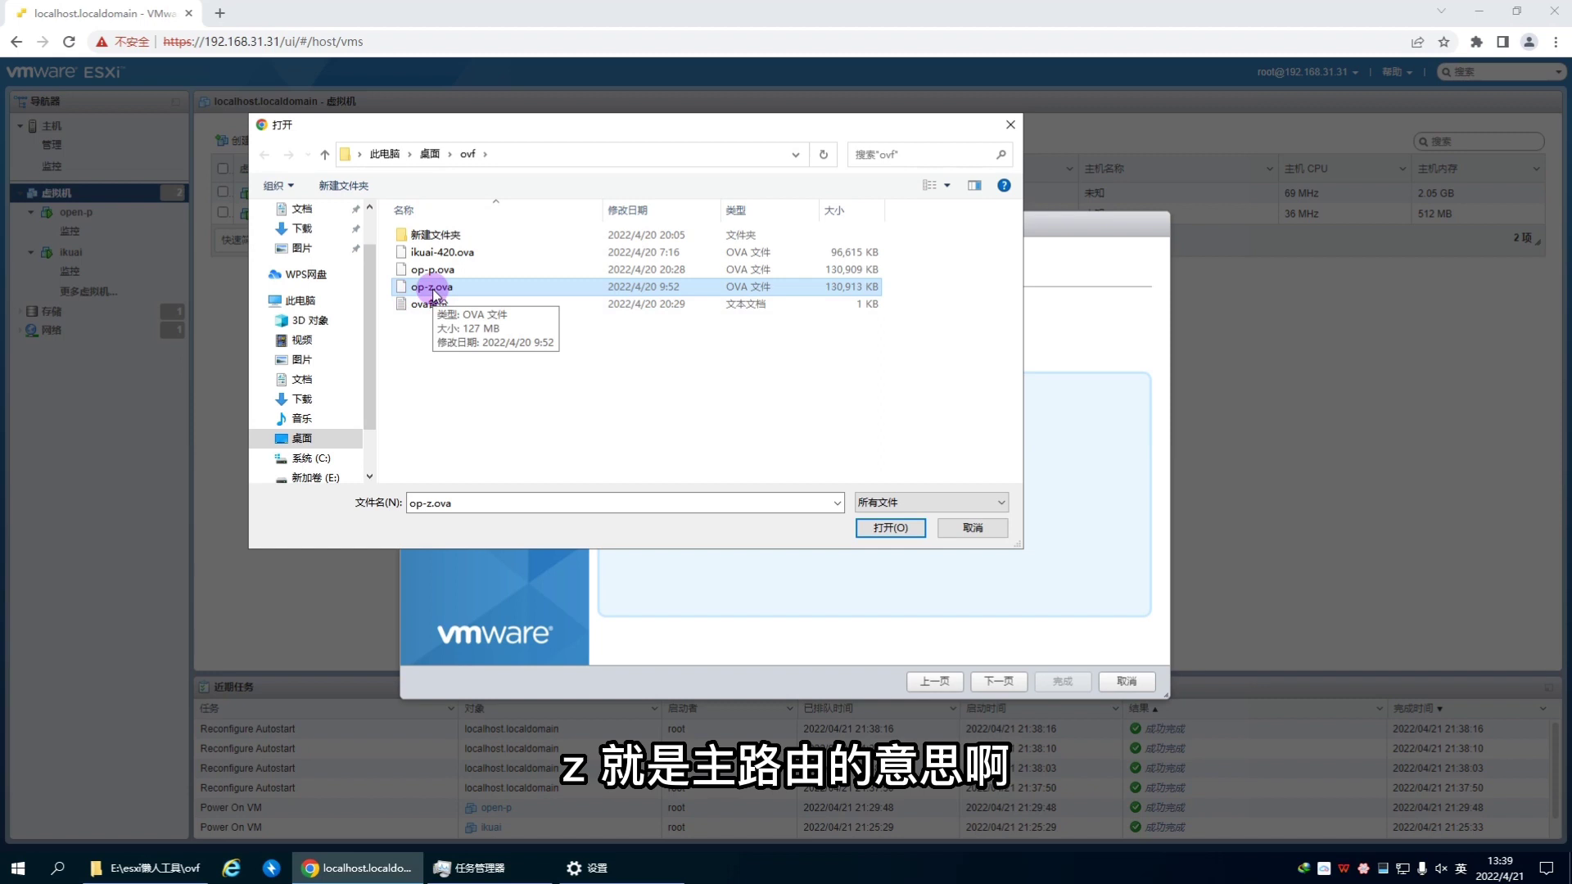
click(891, 527)
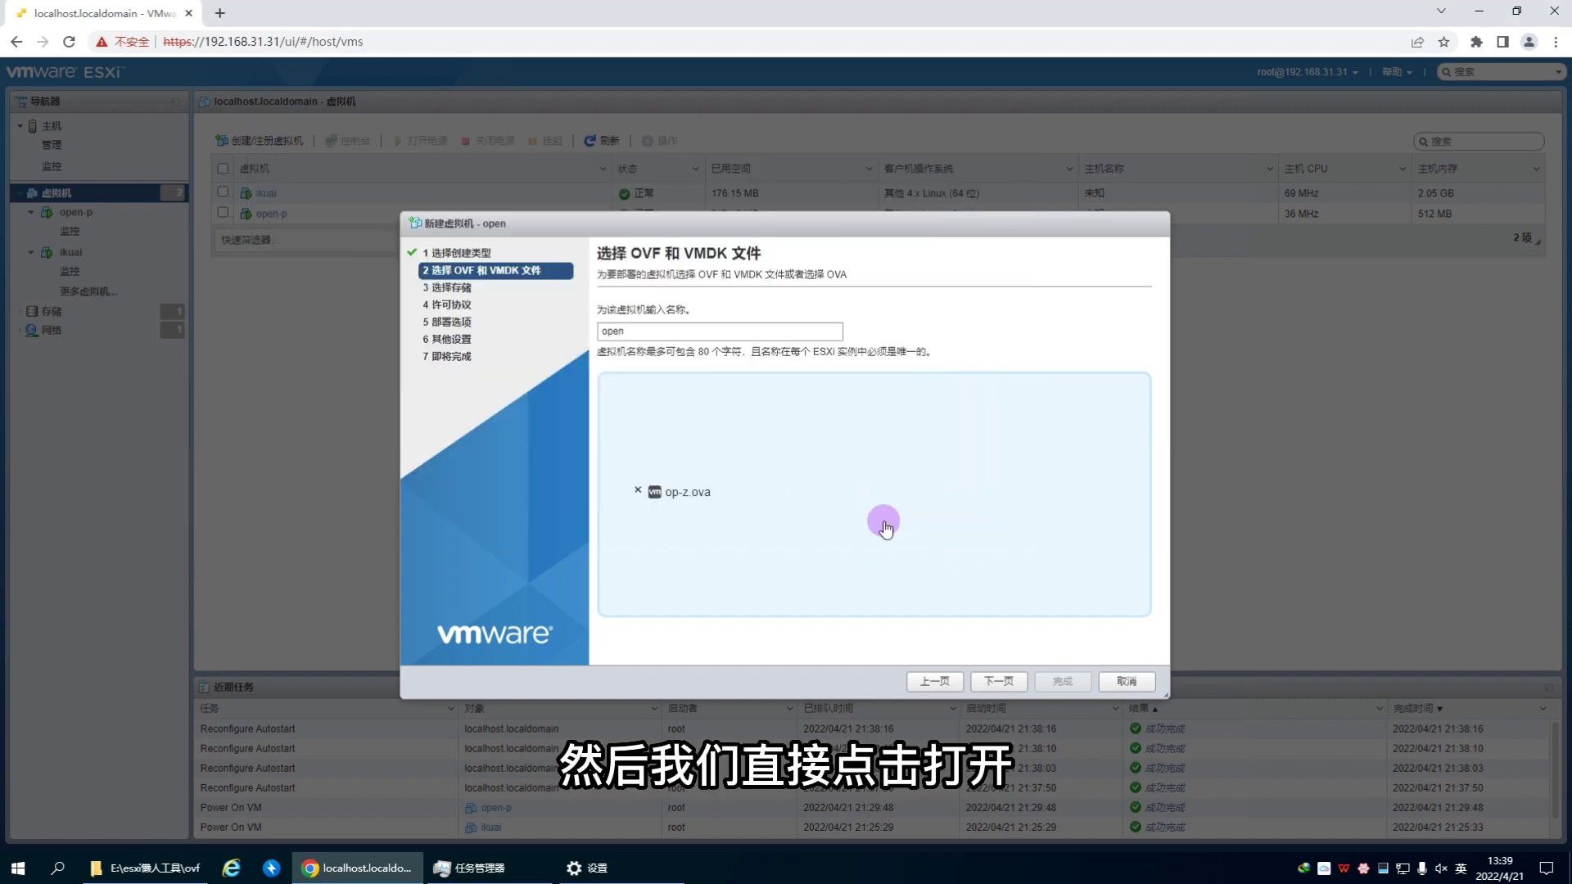
click(1006, 680)
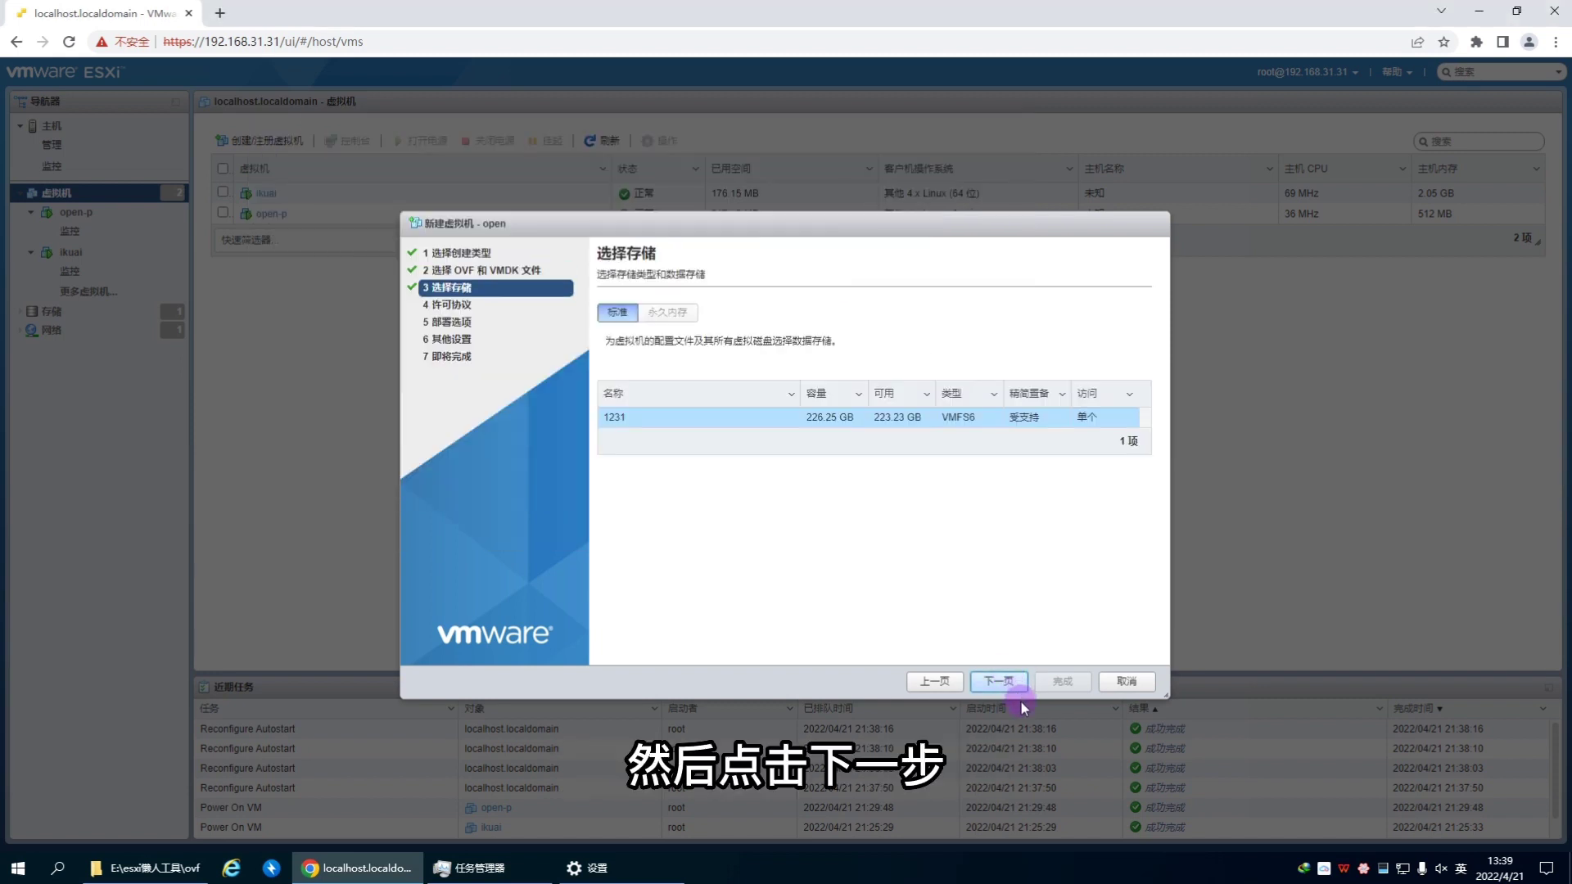
click(1004, 686)
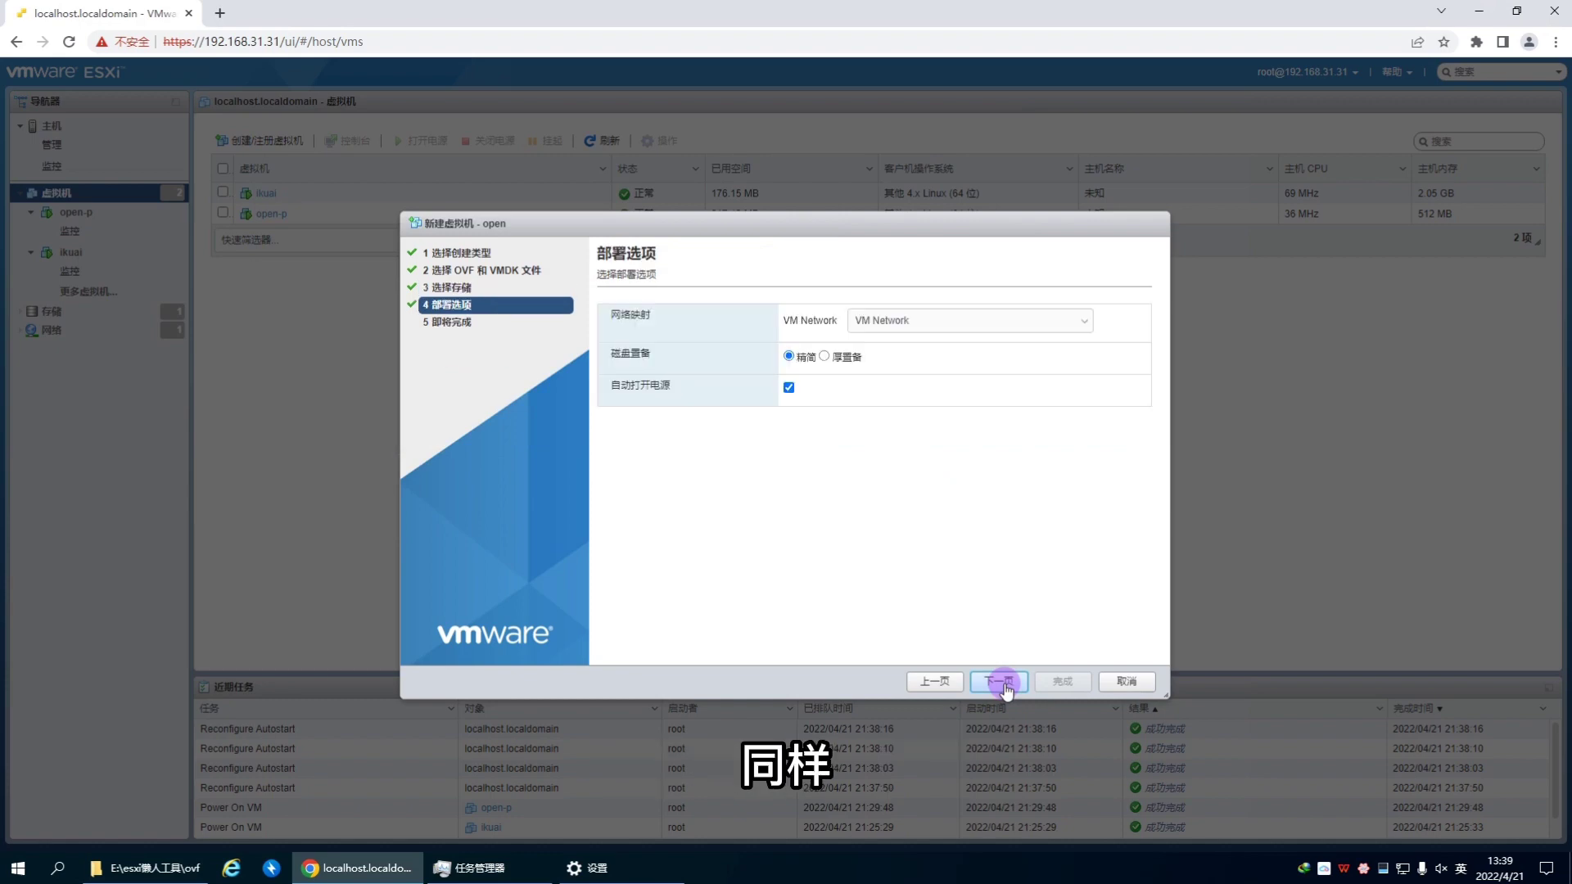
click(1007, 683)
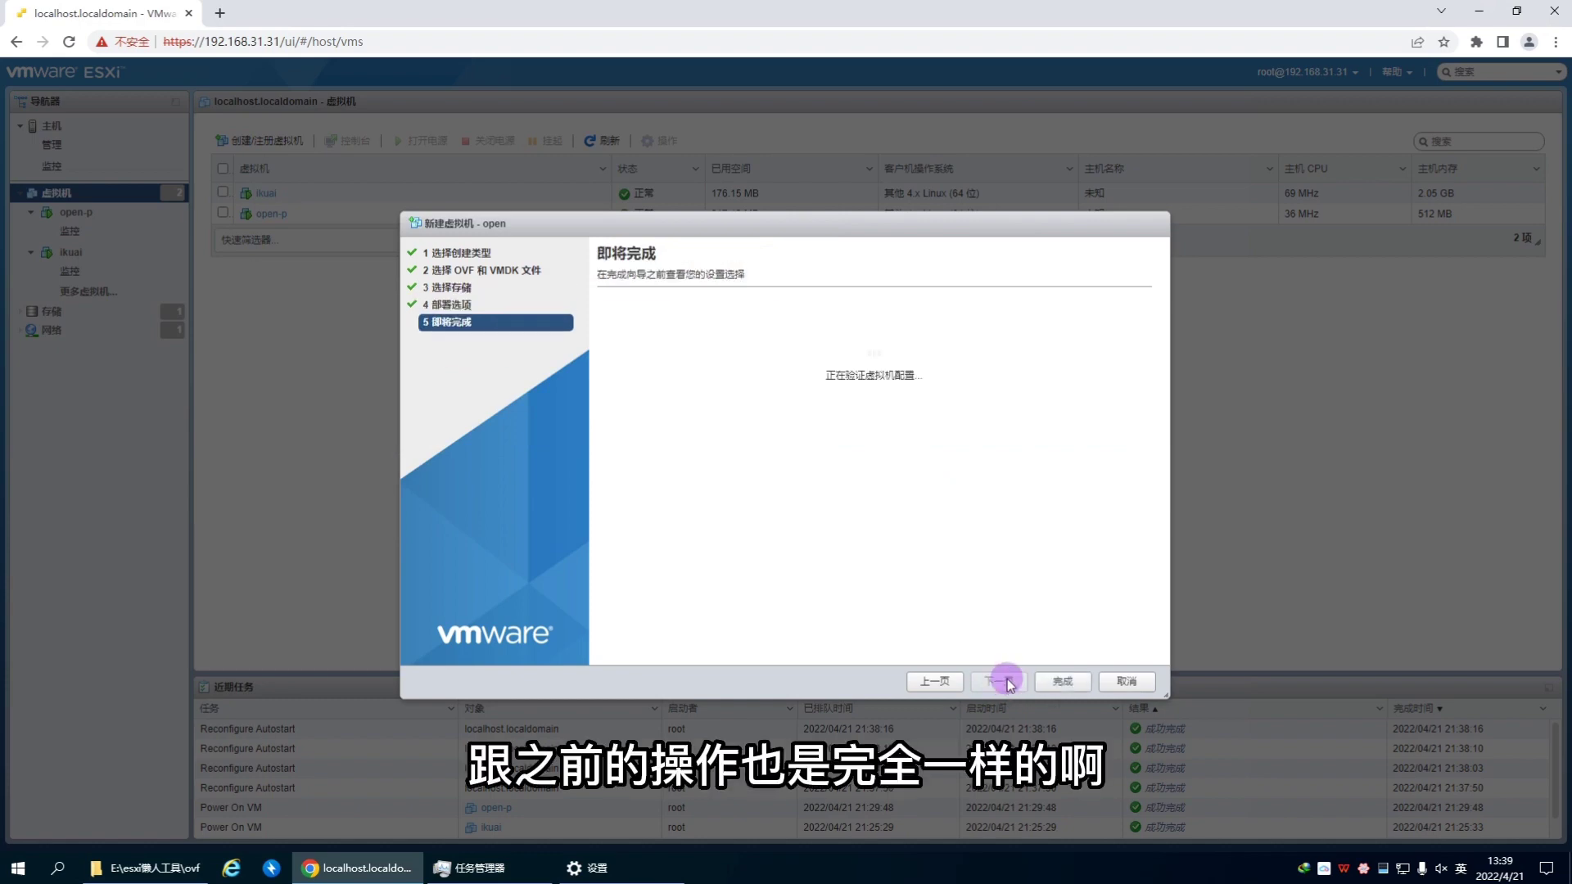
click(1063, 681)
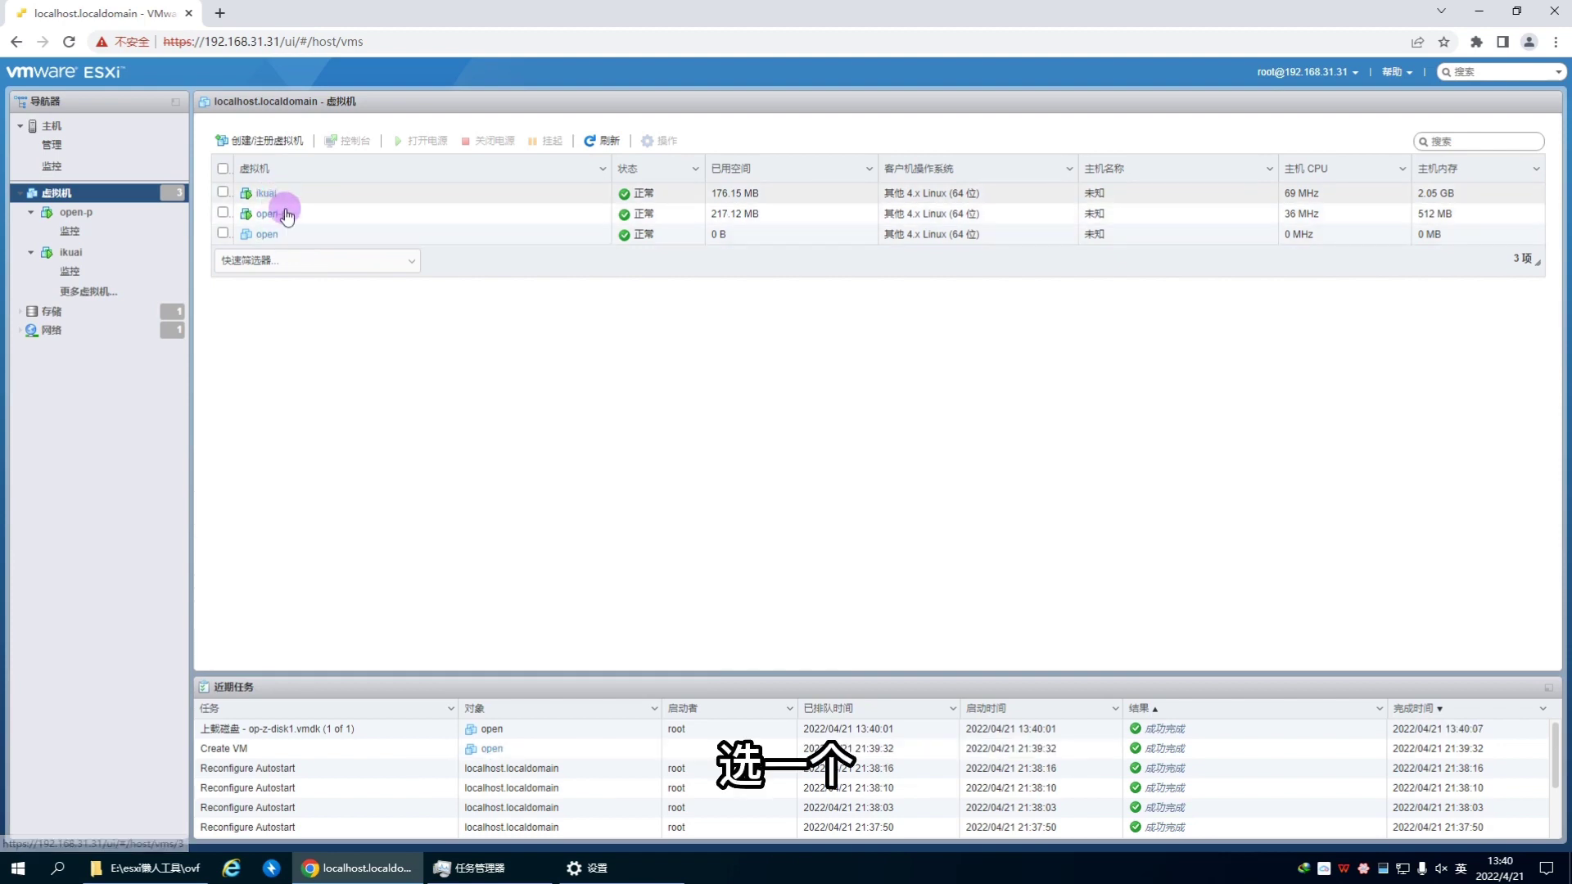
Step: Bring up the open VM's actions and compare the ikuai, open-p and open VM details
click(285, 238)
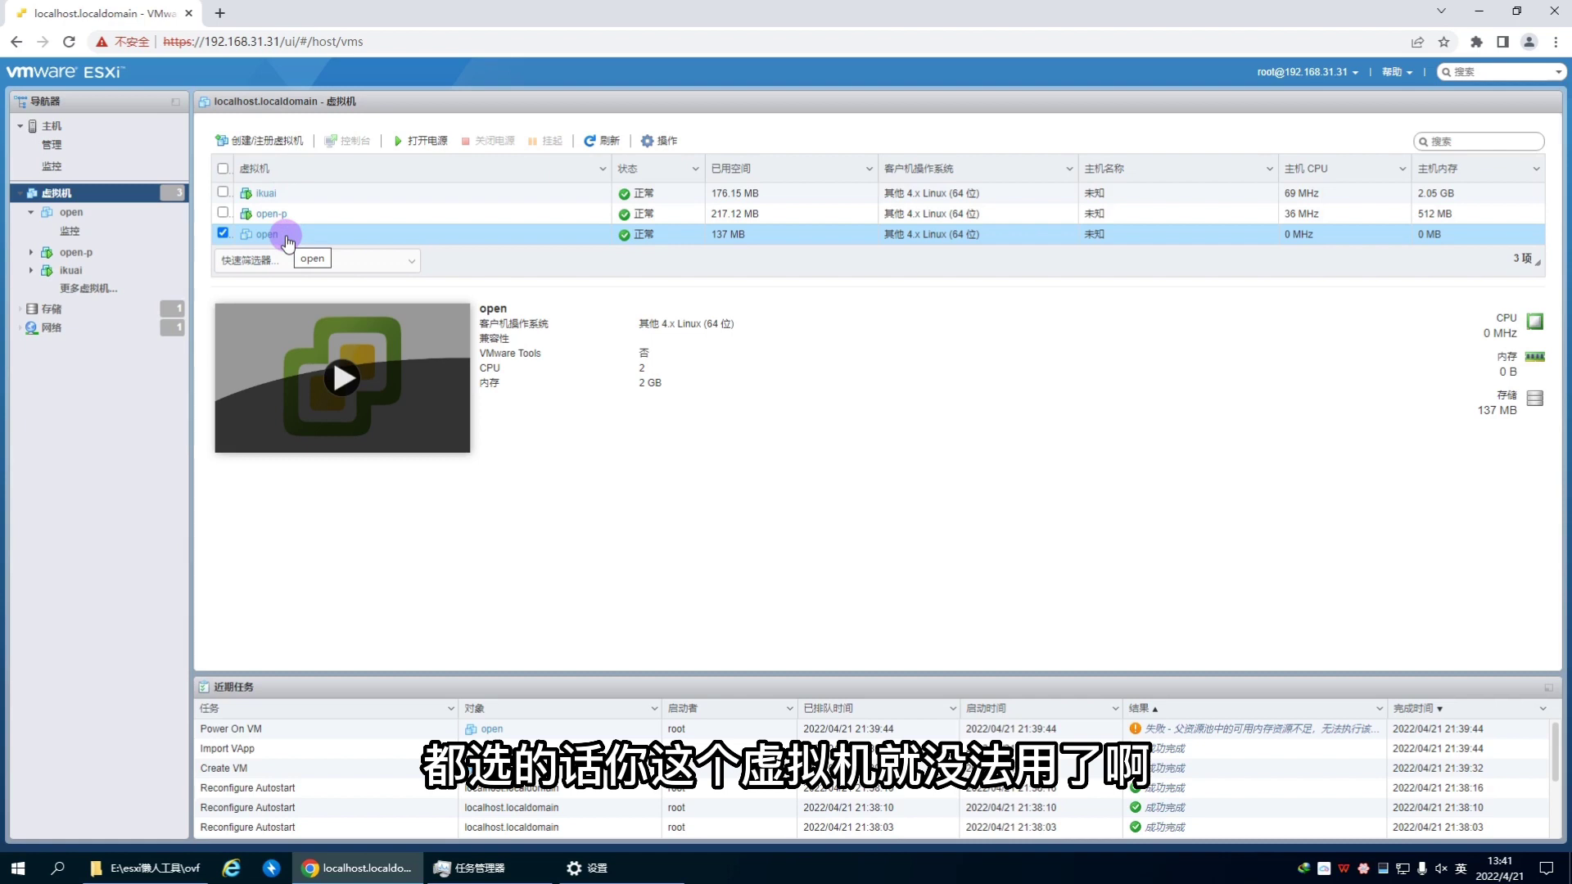
right_click(285, 239)
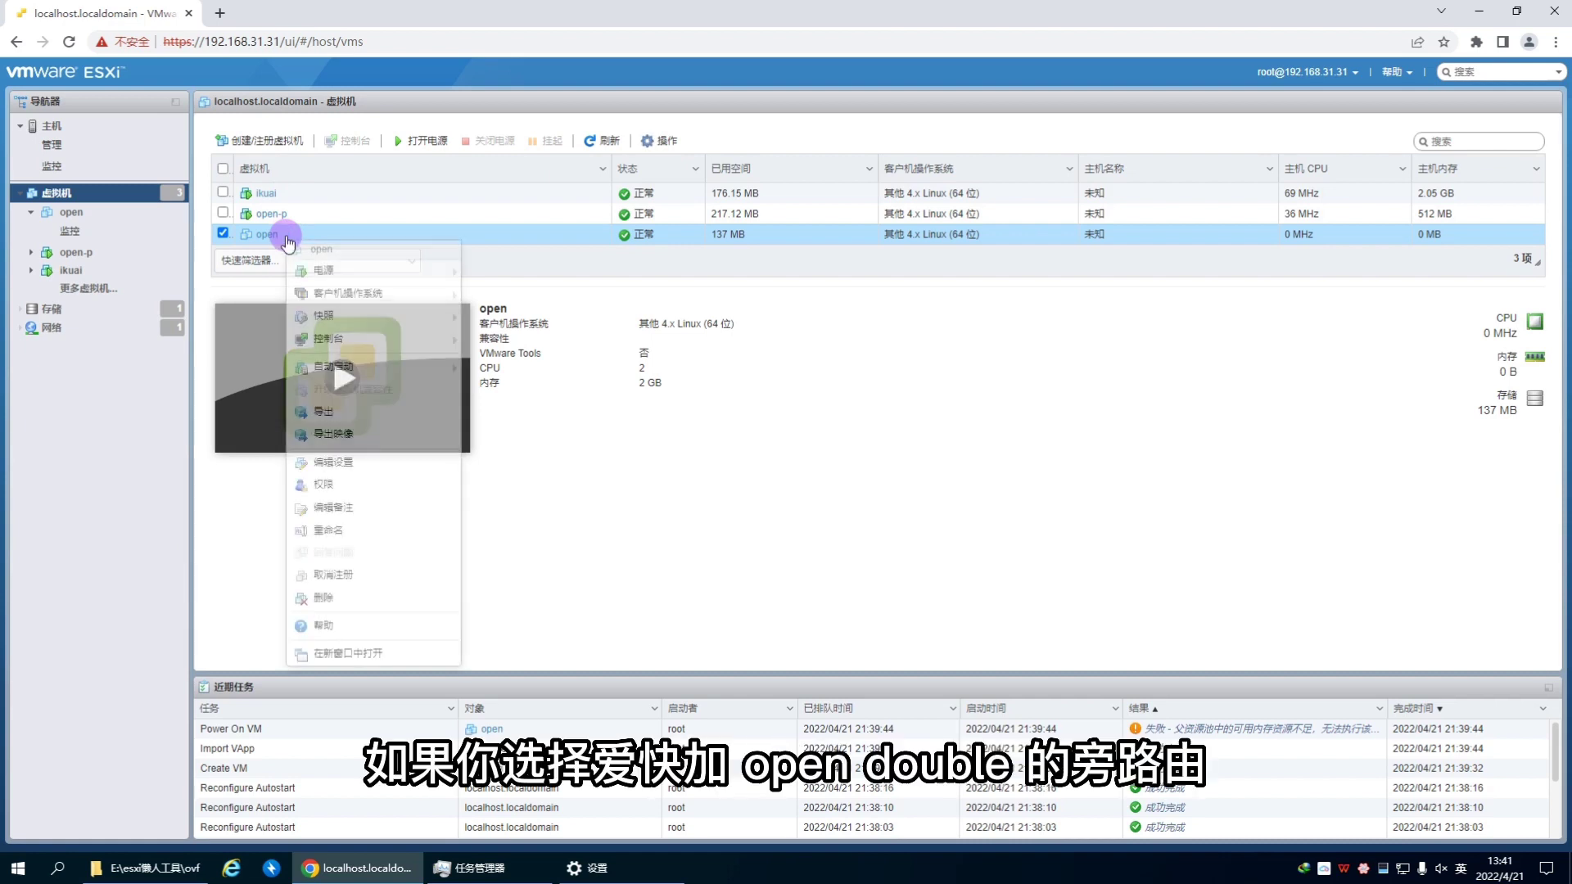
click(298, 194)
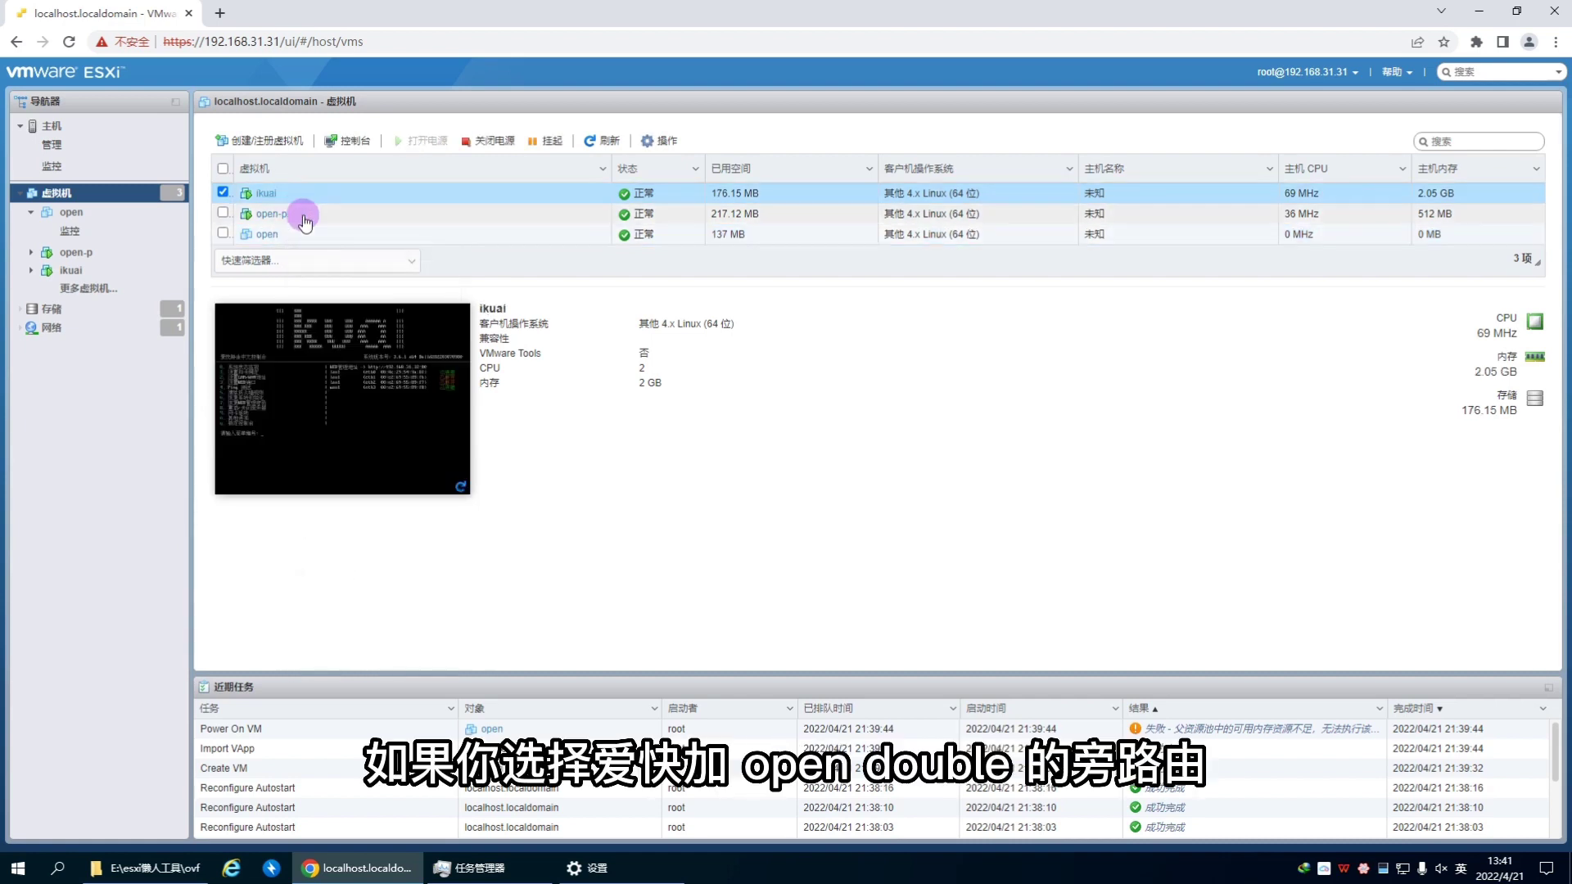
click(304, 215)
click(306, 196)
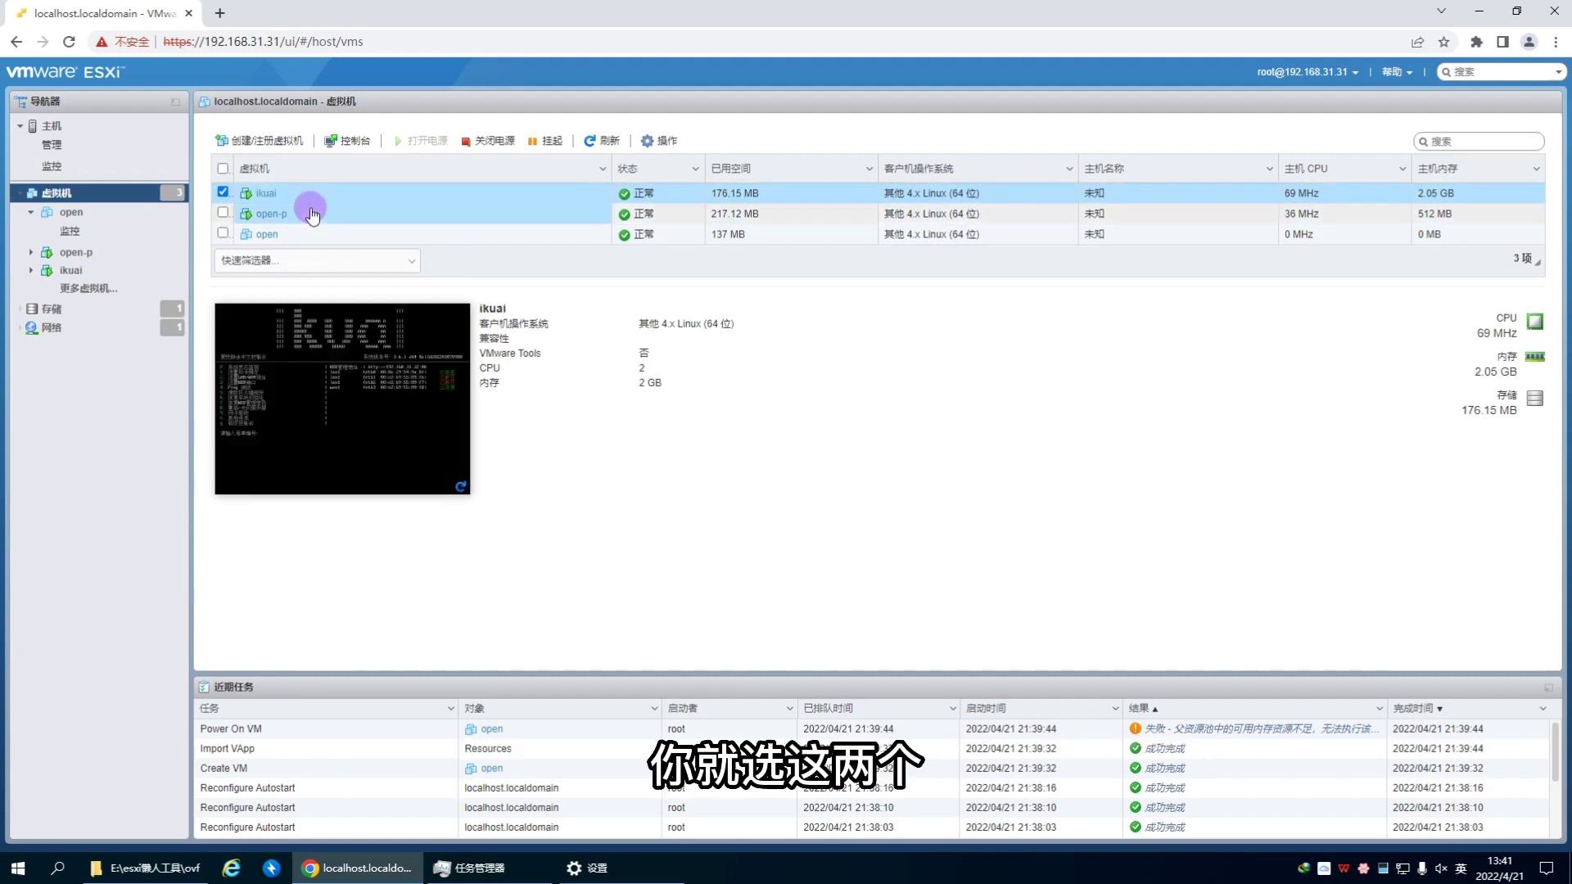
click(312, 211)
click(309, 194)
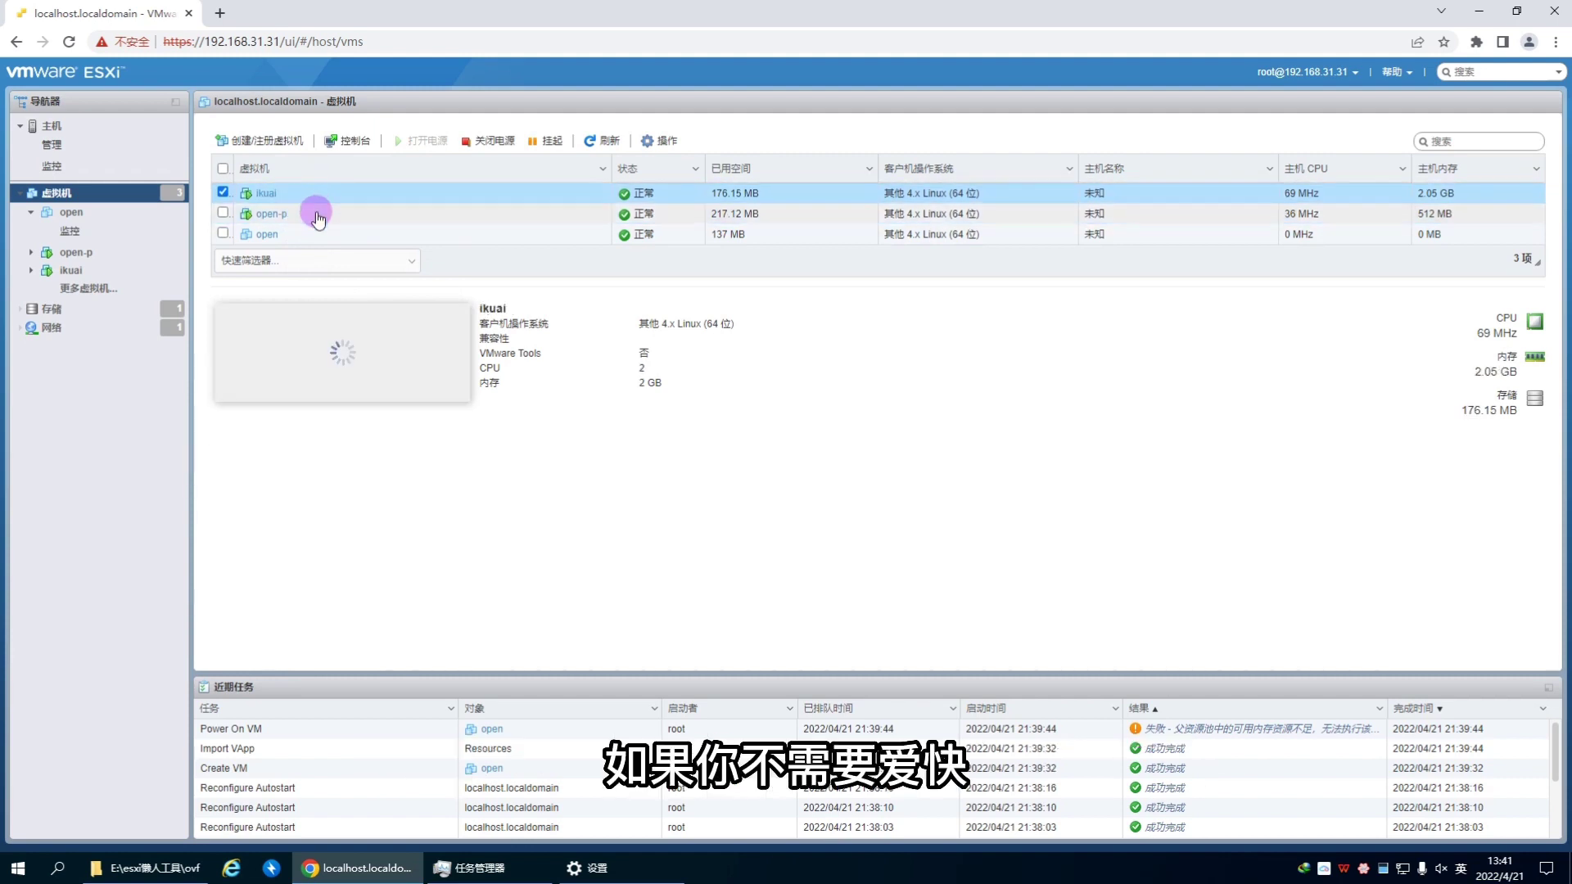
click(319, 216)
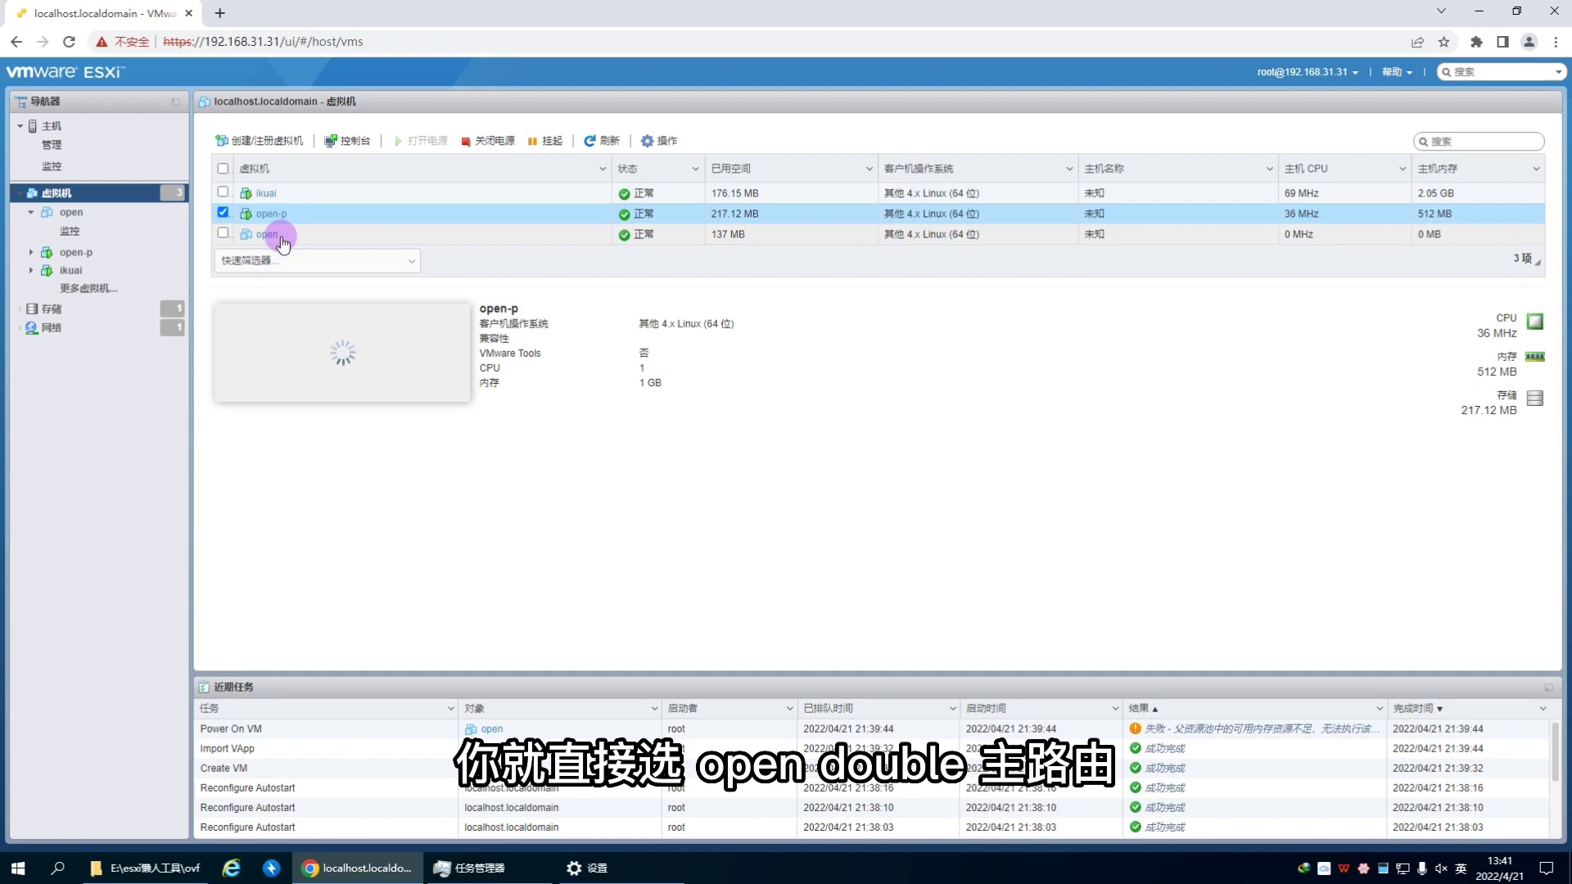
click(282, 238)
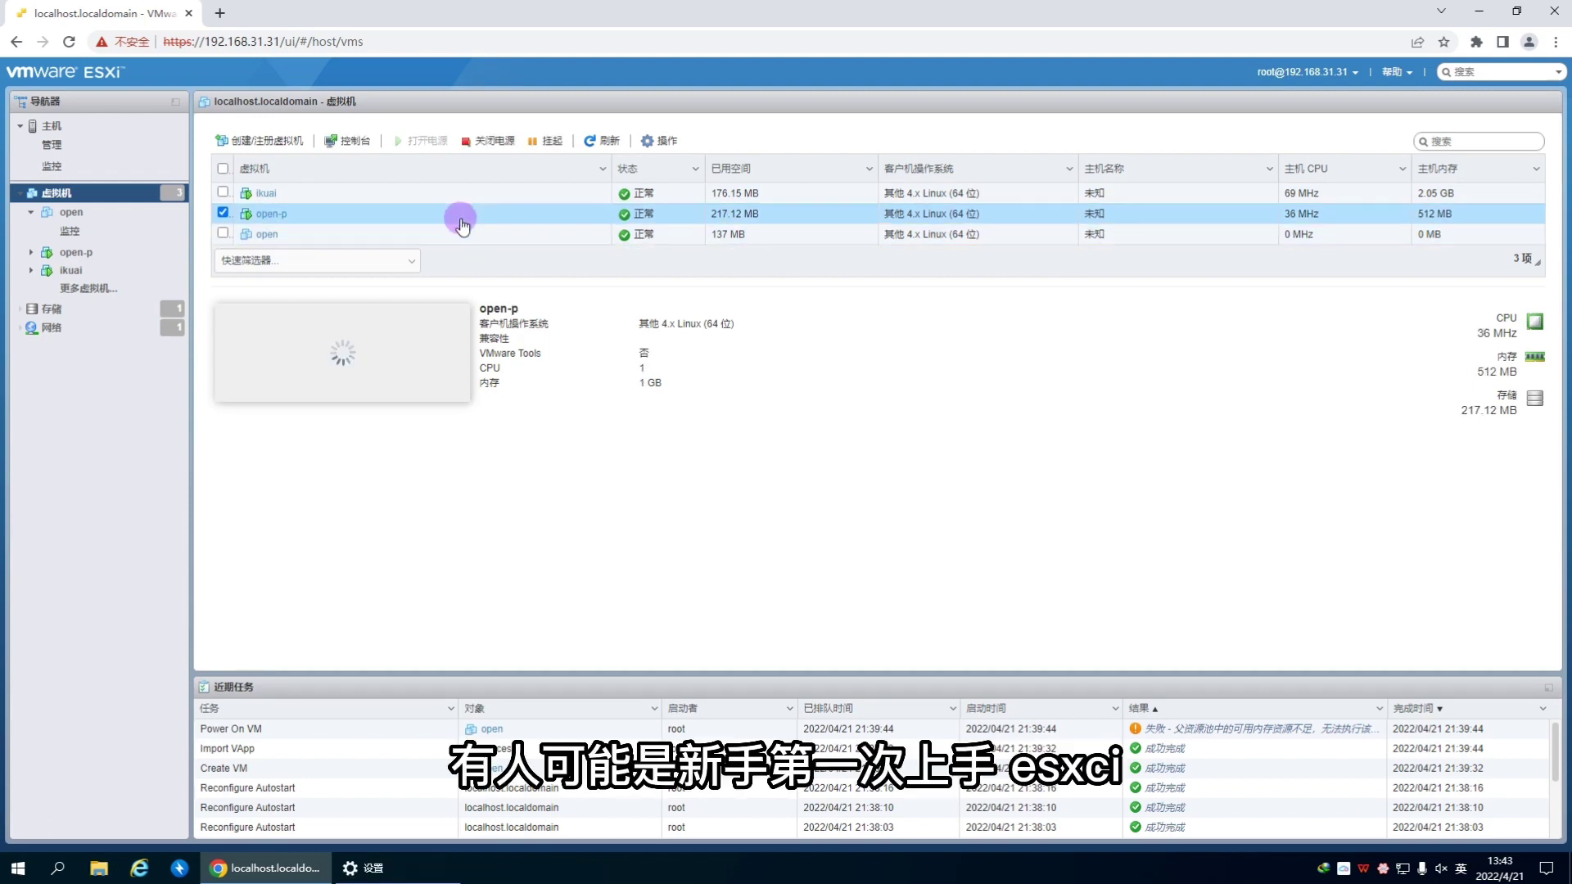
click(463, 232)
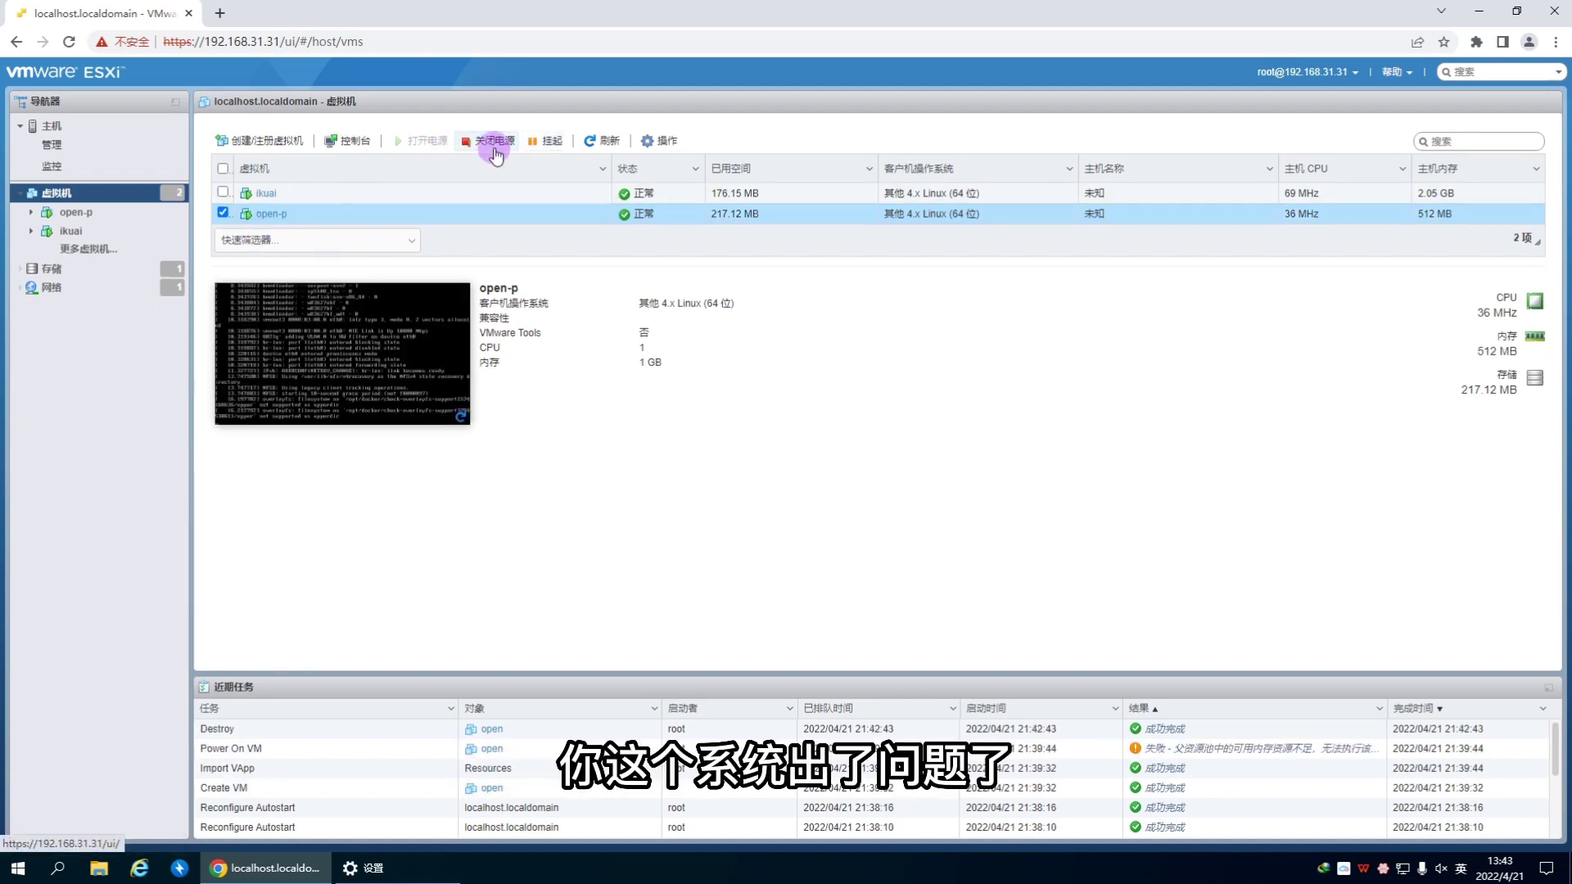
Step: Power off the open-p VM and delete it
click(494, 146)
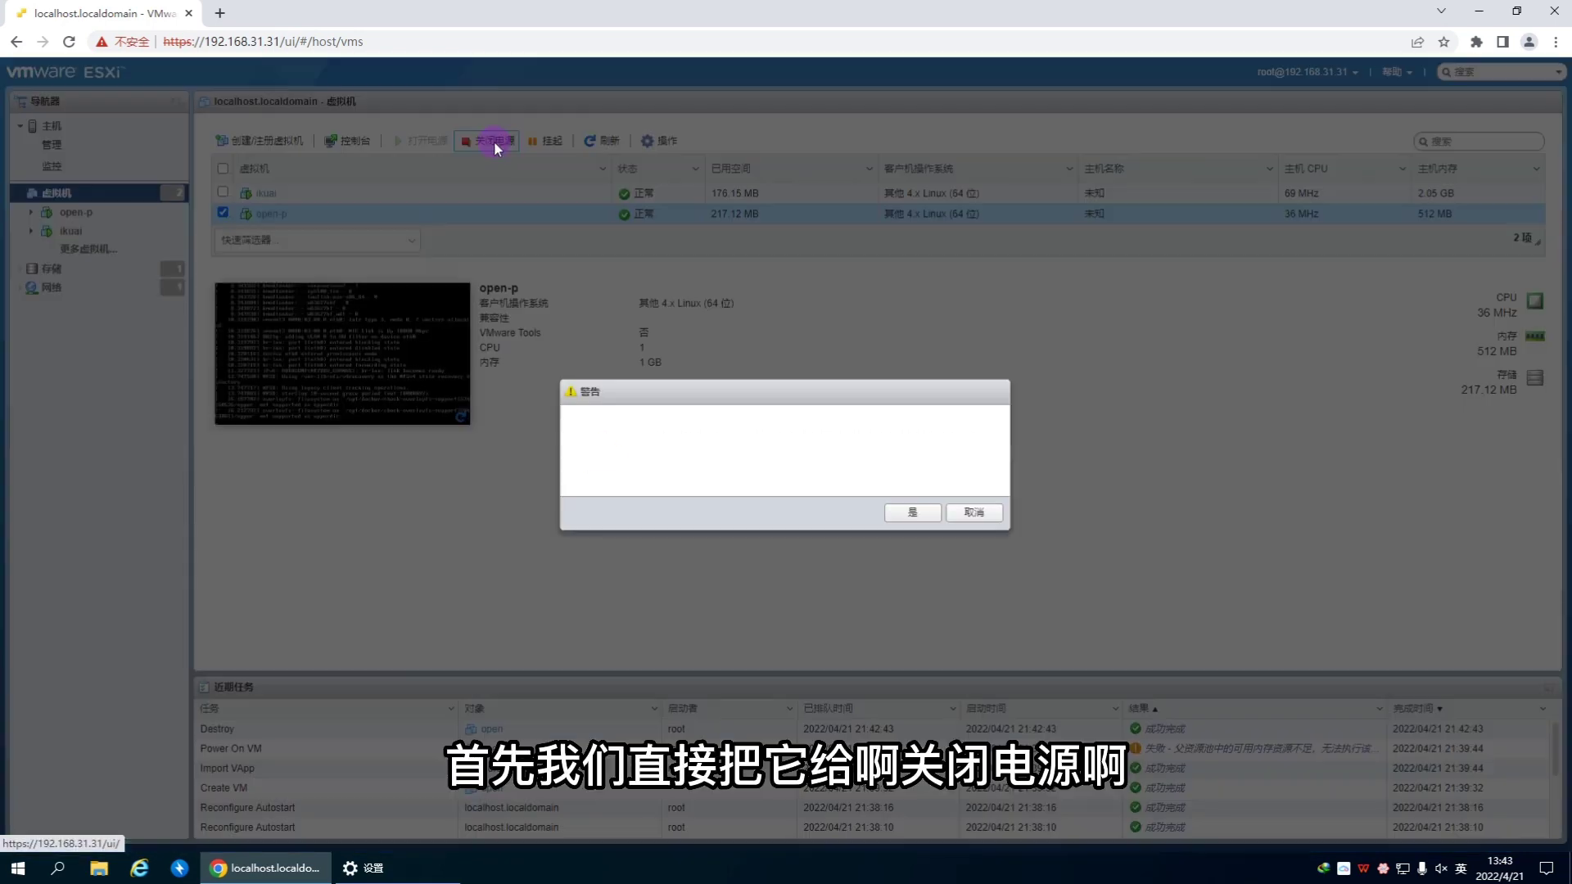
click(906, 508)
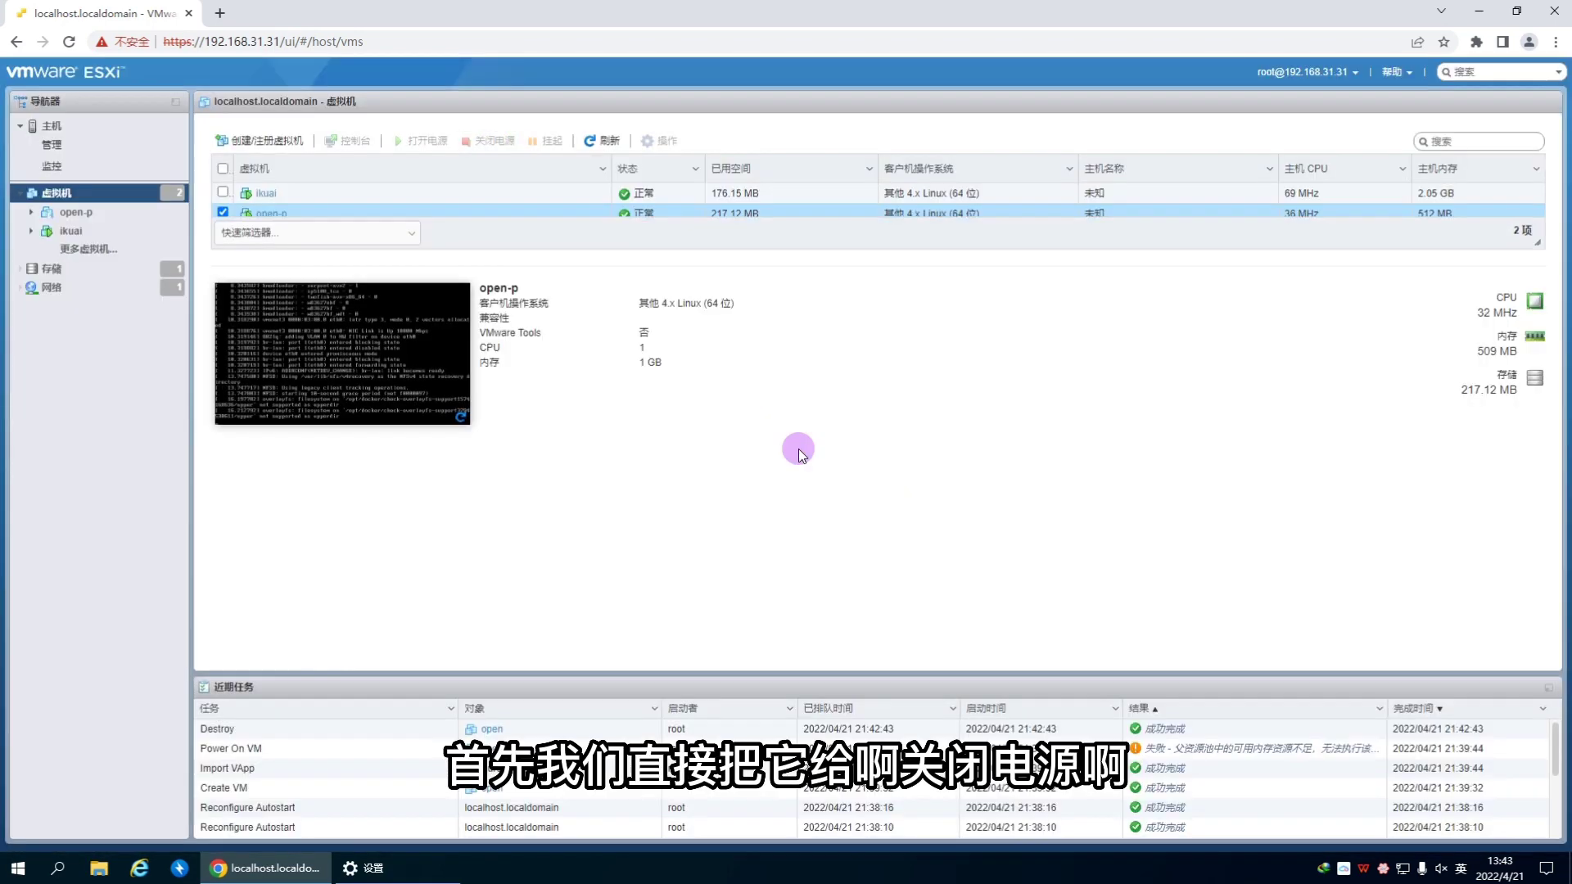
right_click(377, 215)
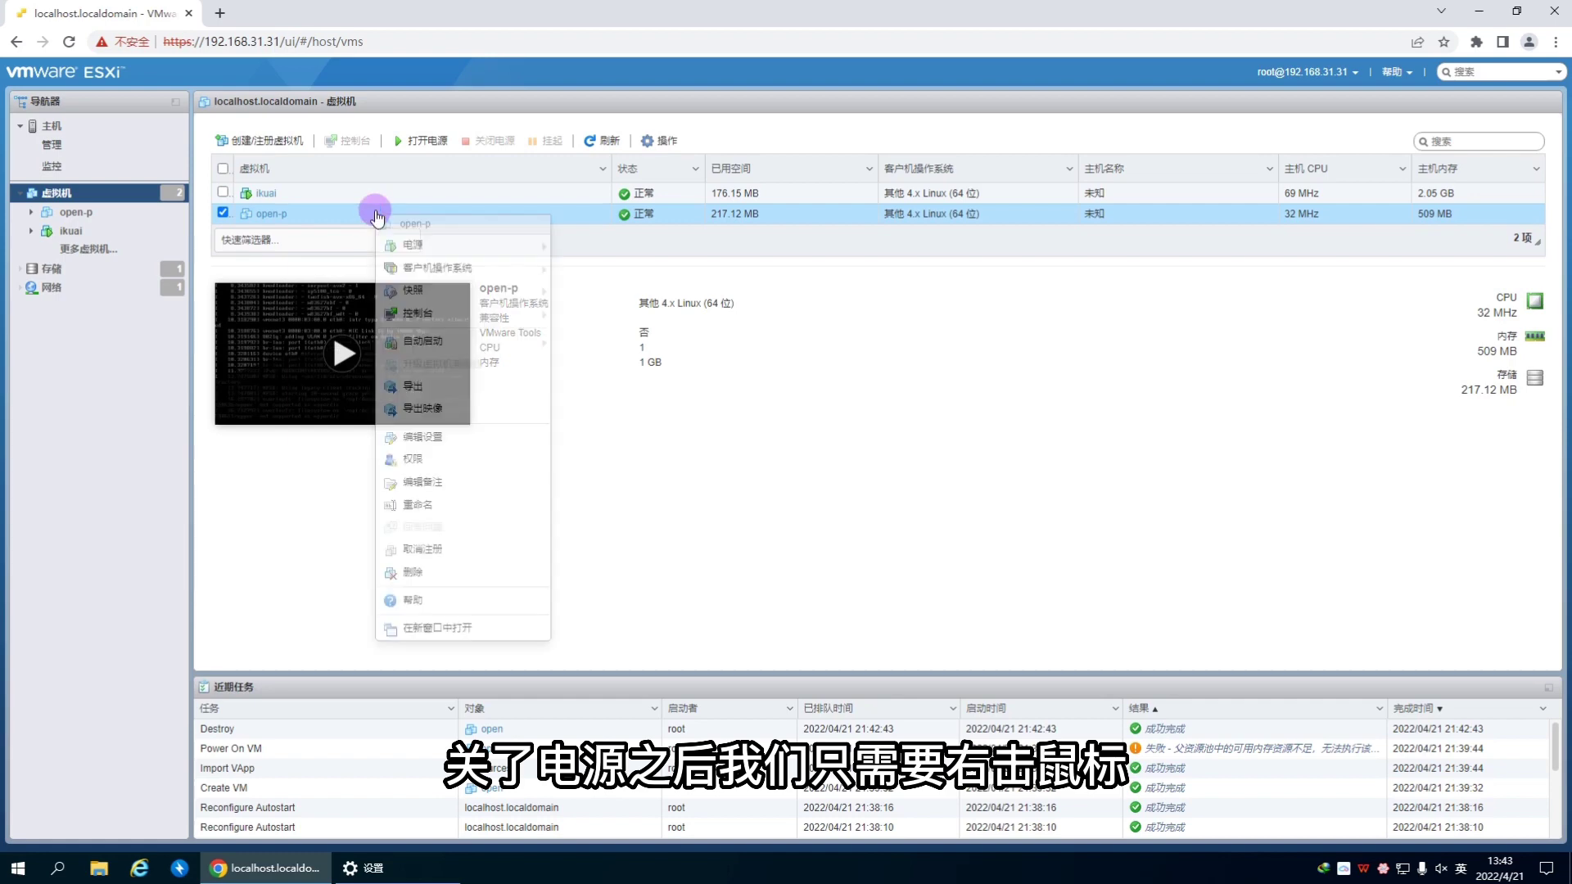
click(414, 571)
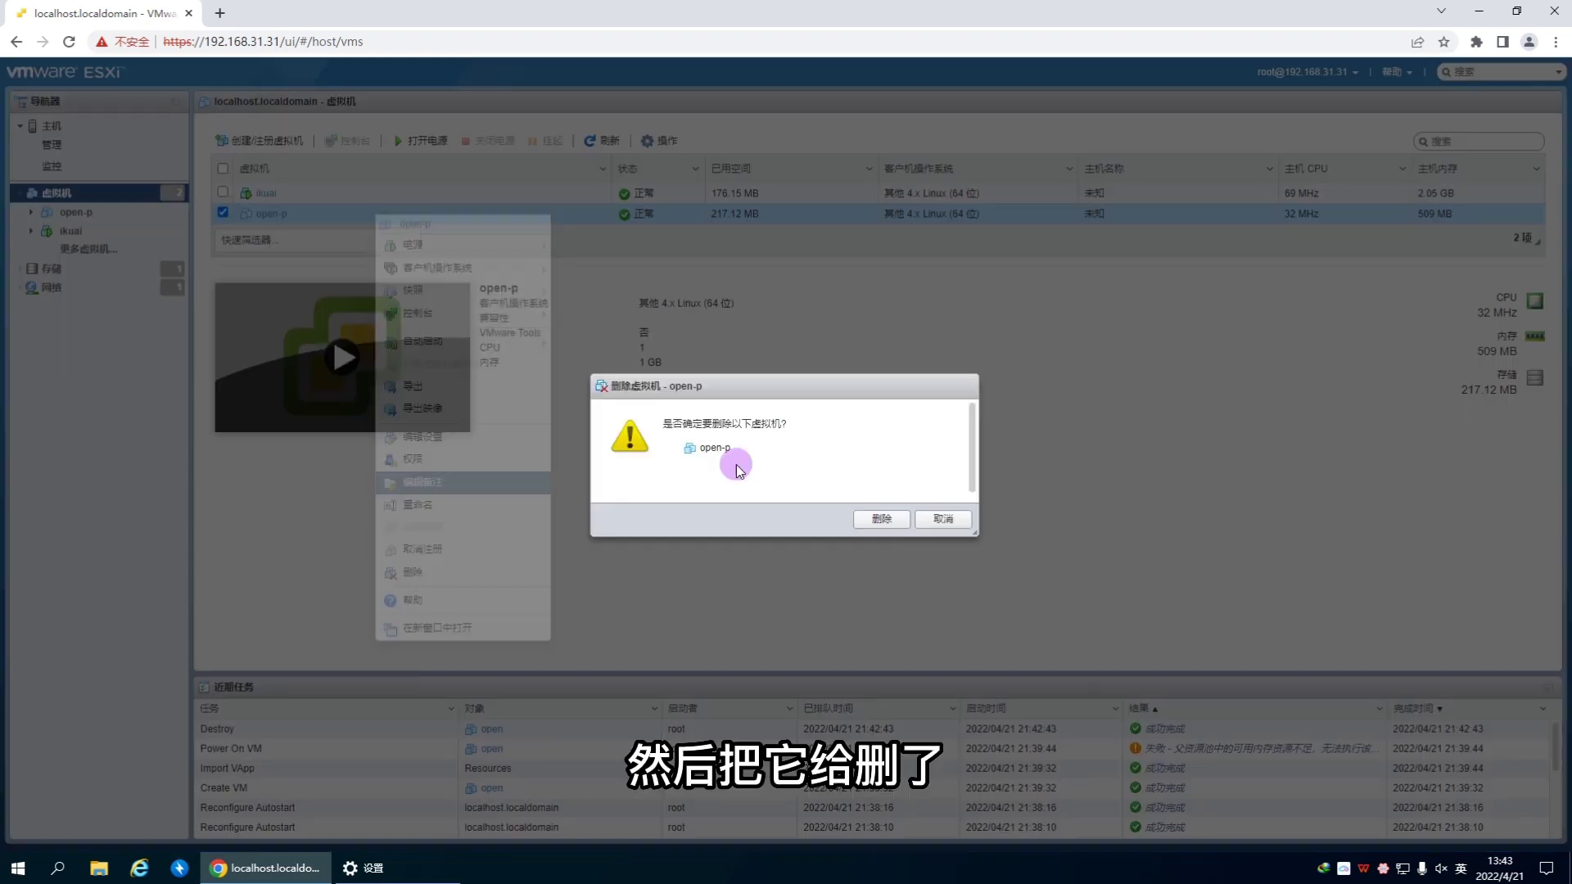
click(877, 516)
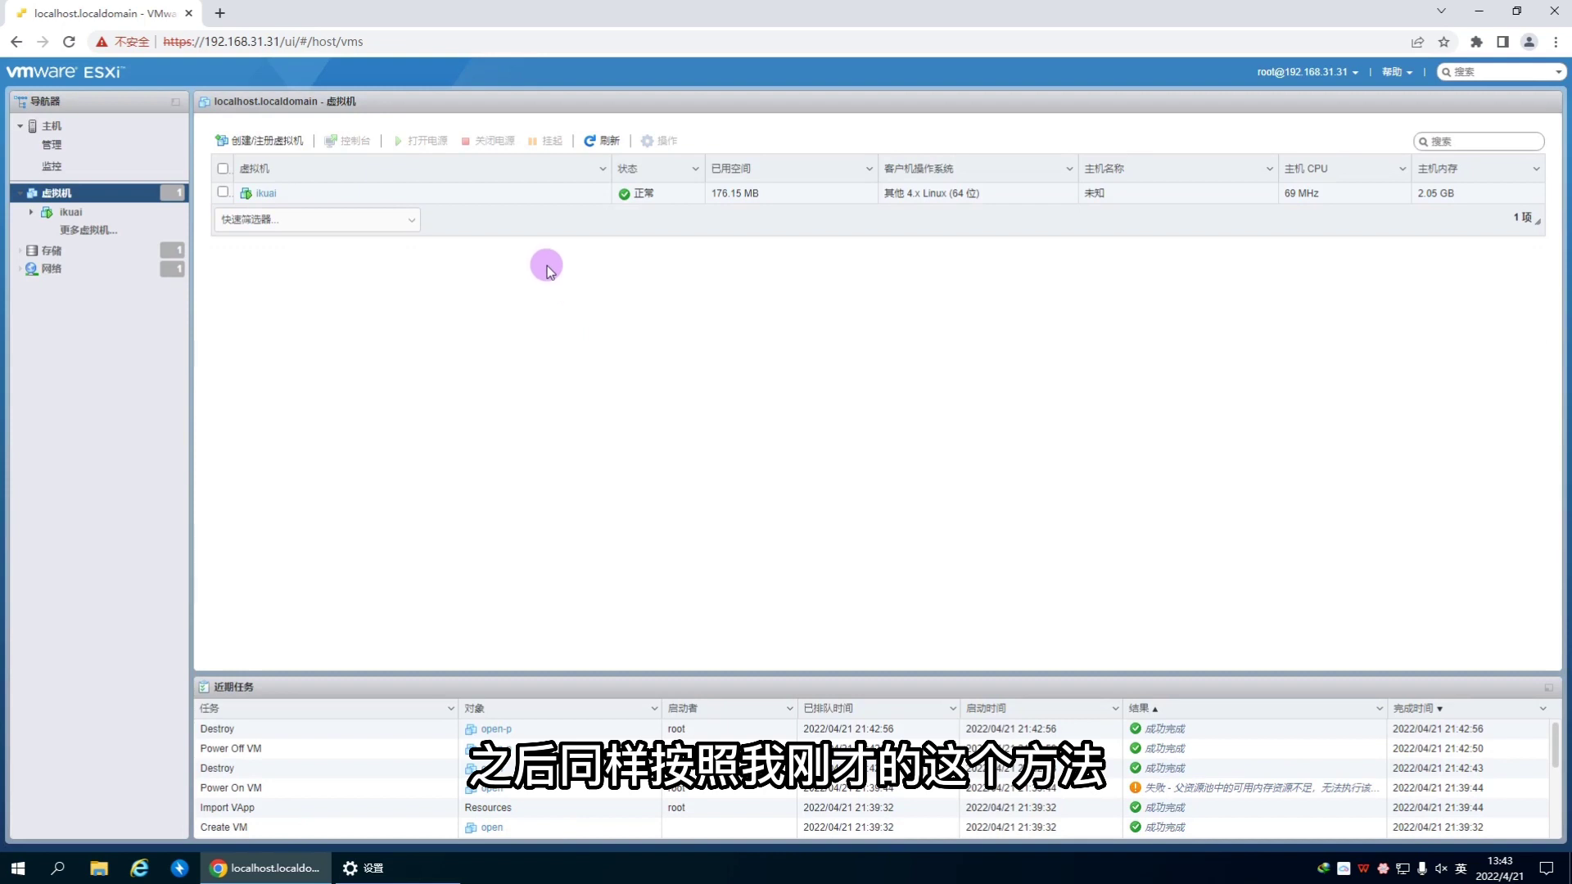
Step: Start an OVA deployment wizard for a new VM, then cancel it
click(260, 140)
click(701, 357)
click(999, 682)
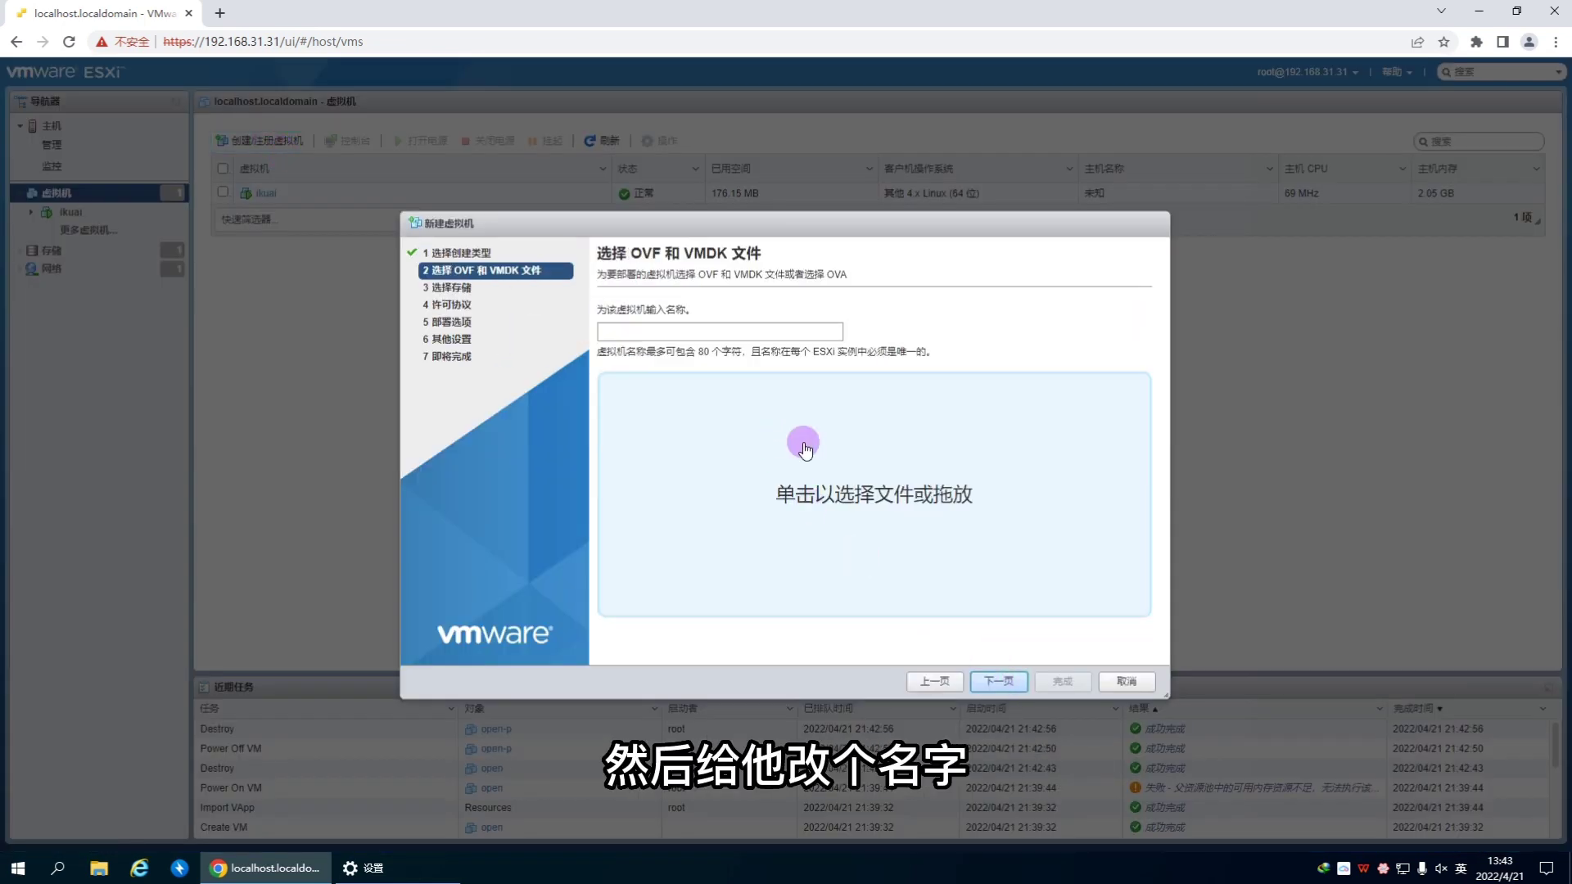
click(721, 323)
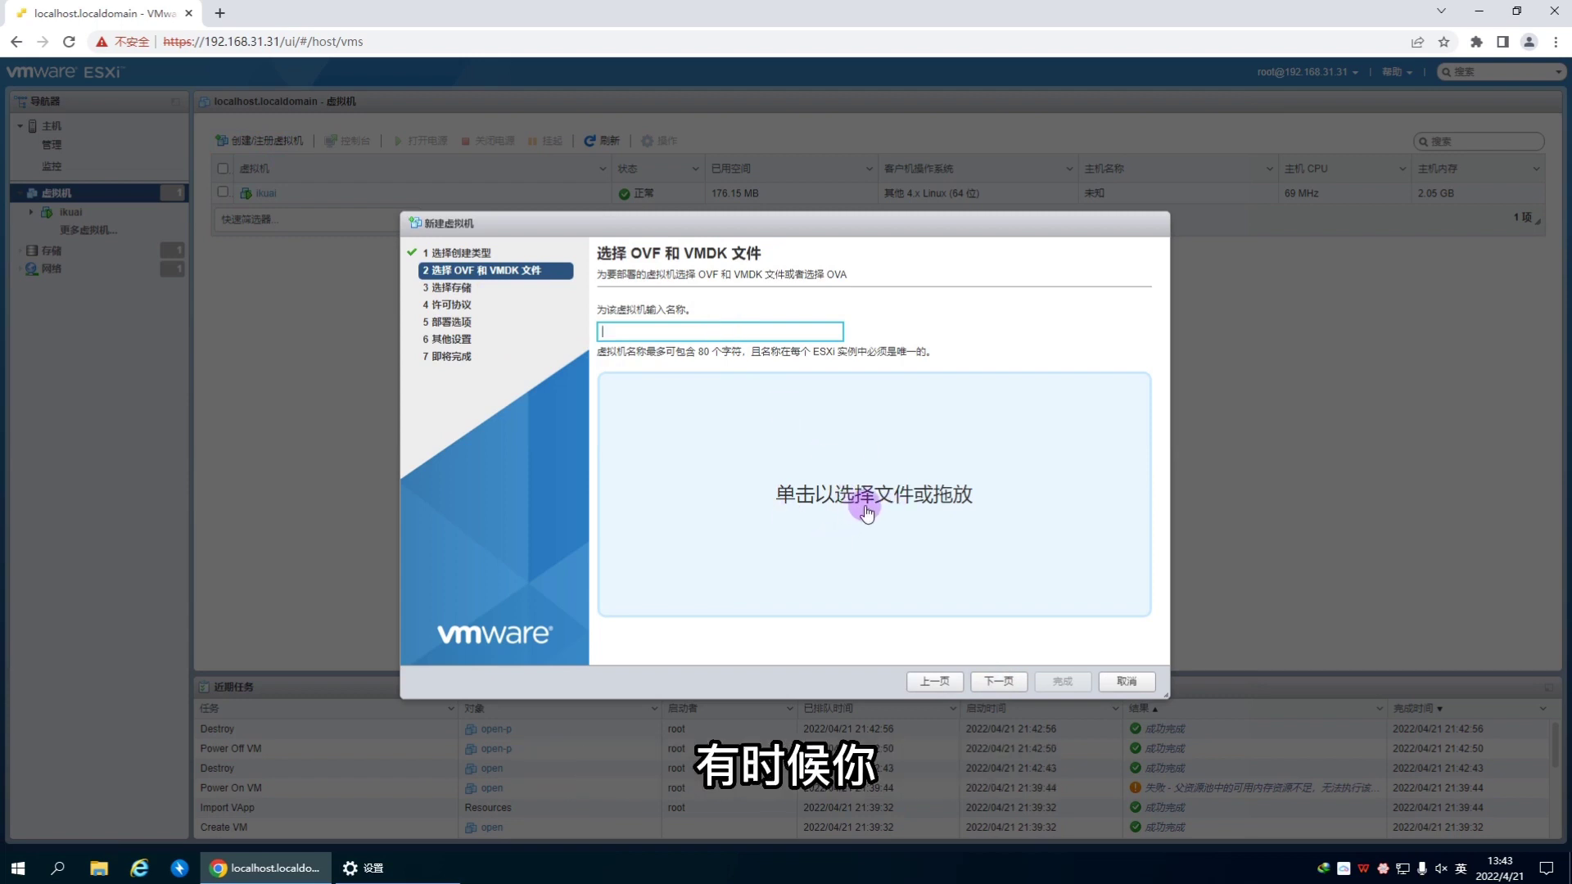
click(1129, 679)
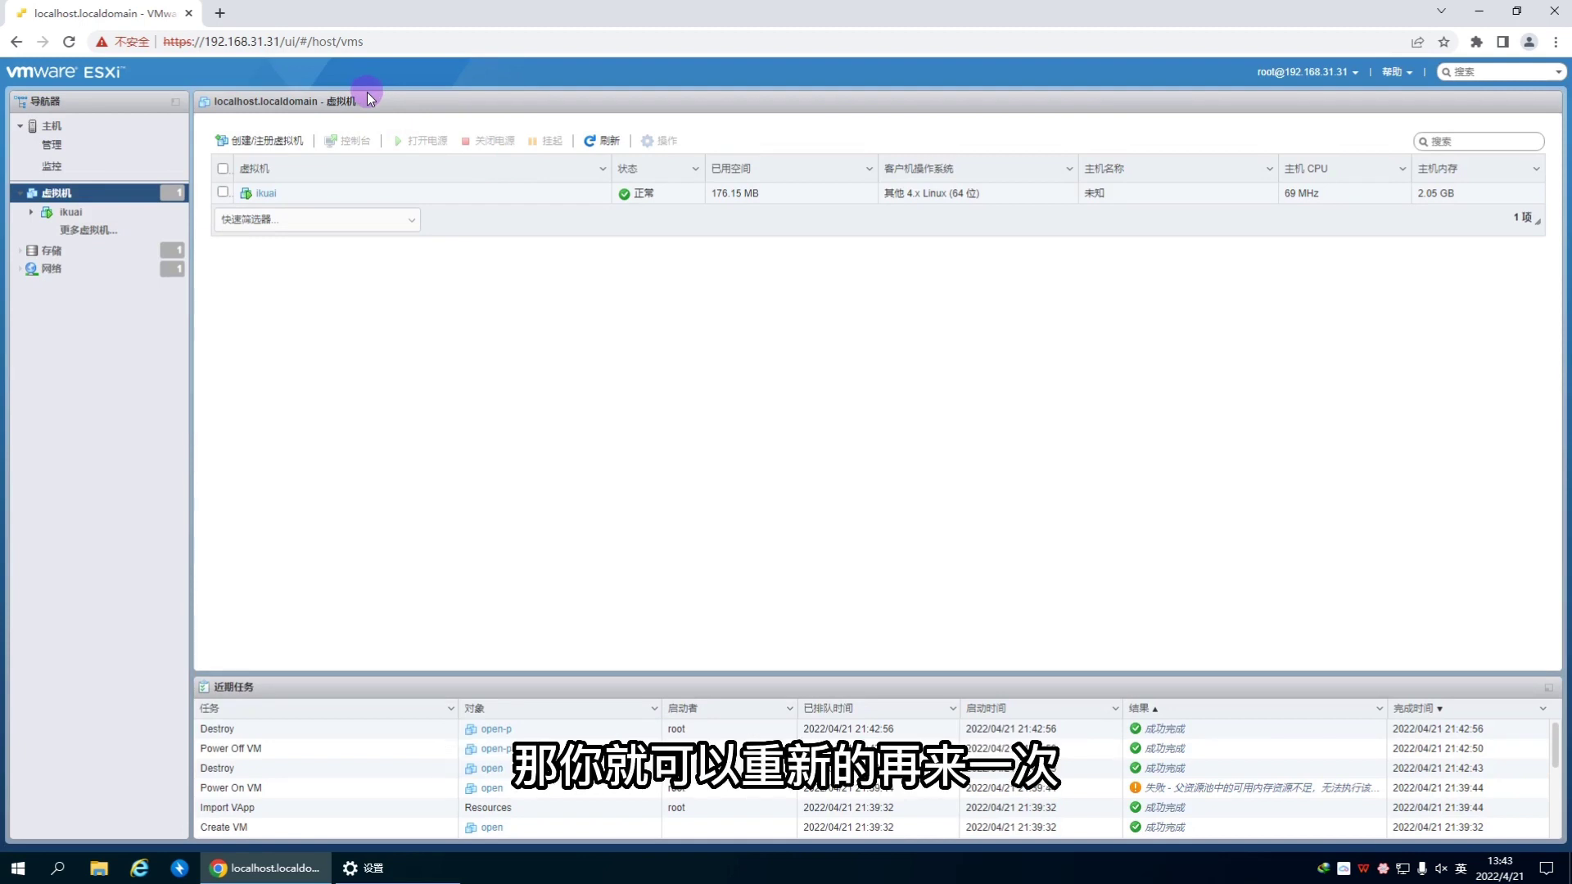
Step: Select the ikuai VM, then close the Chrome window showing ESXi
click(292, 196)
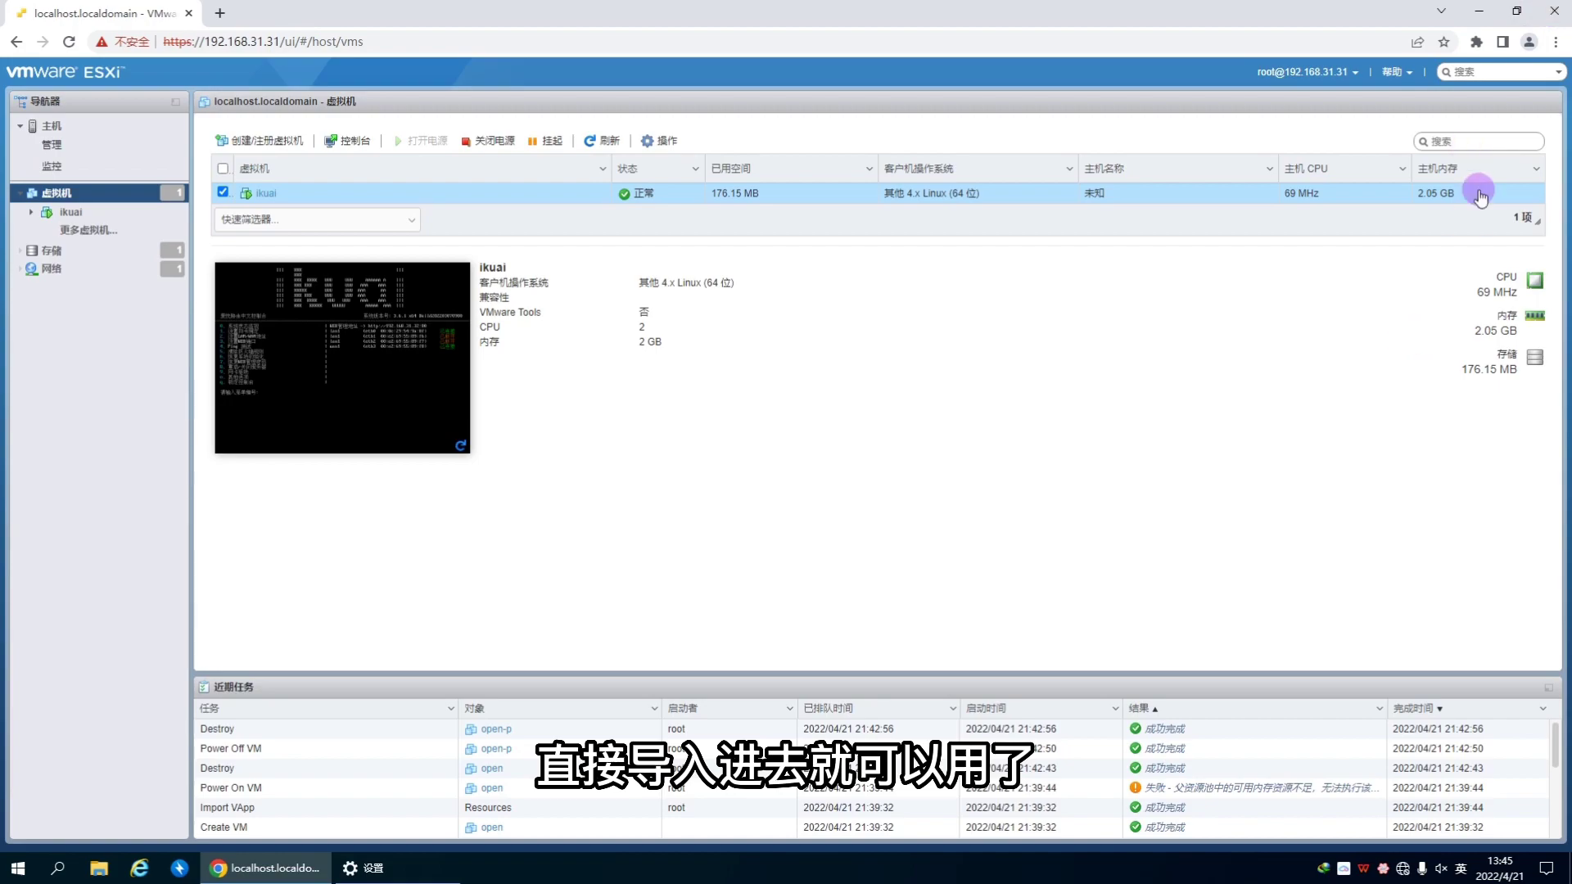
click(1555, 13)
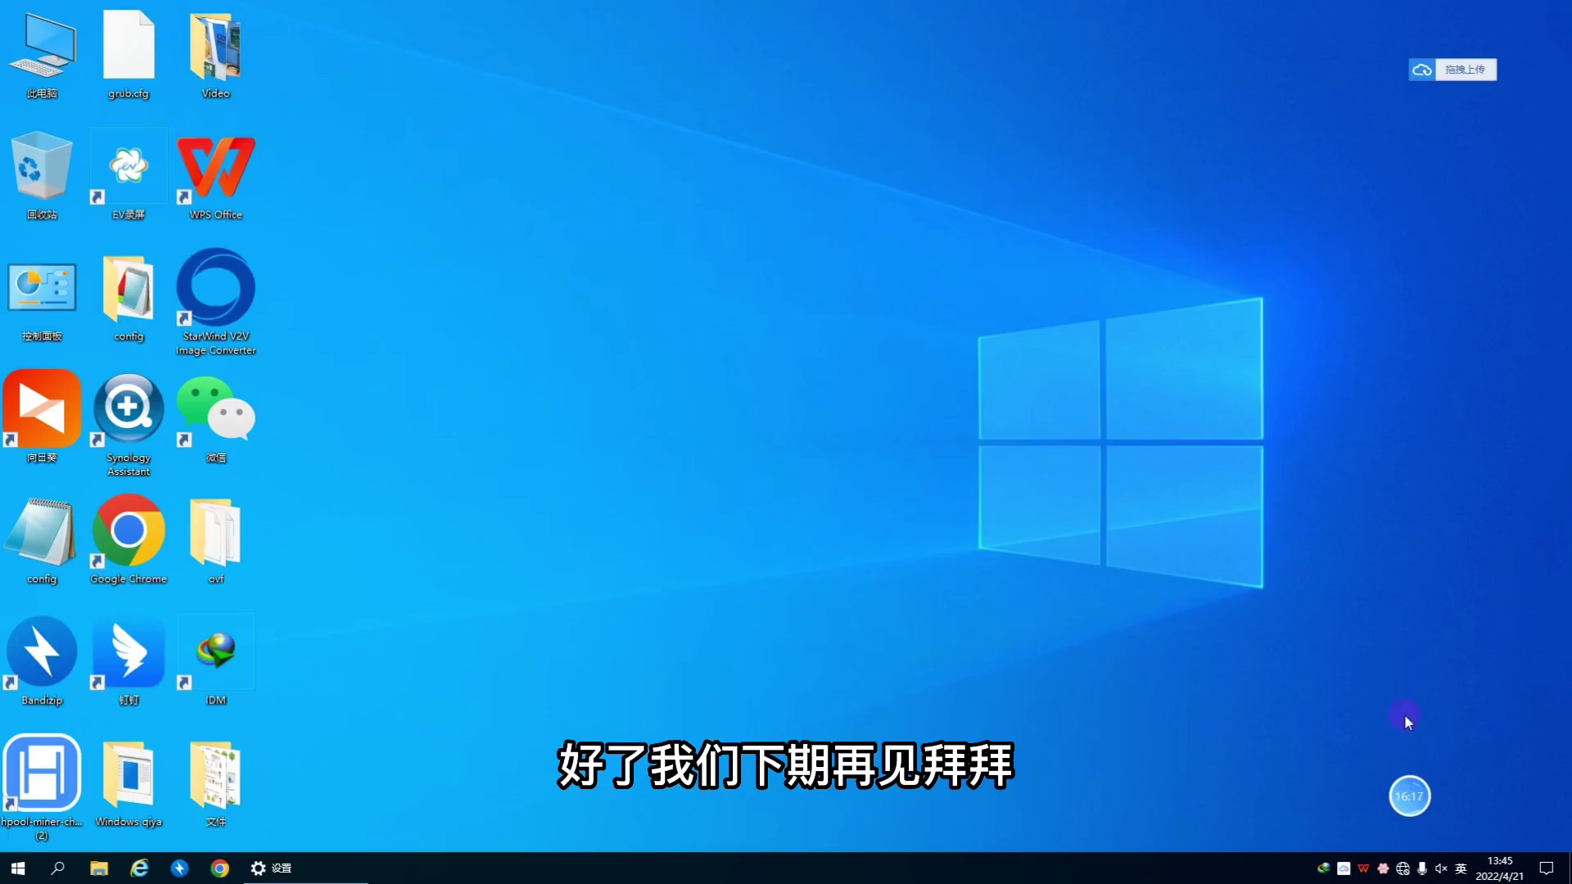